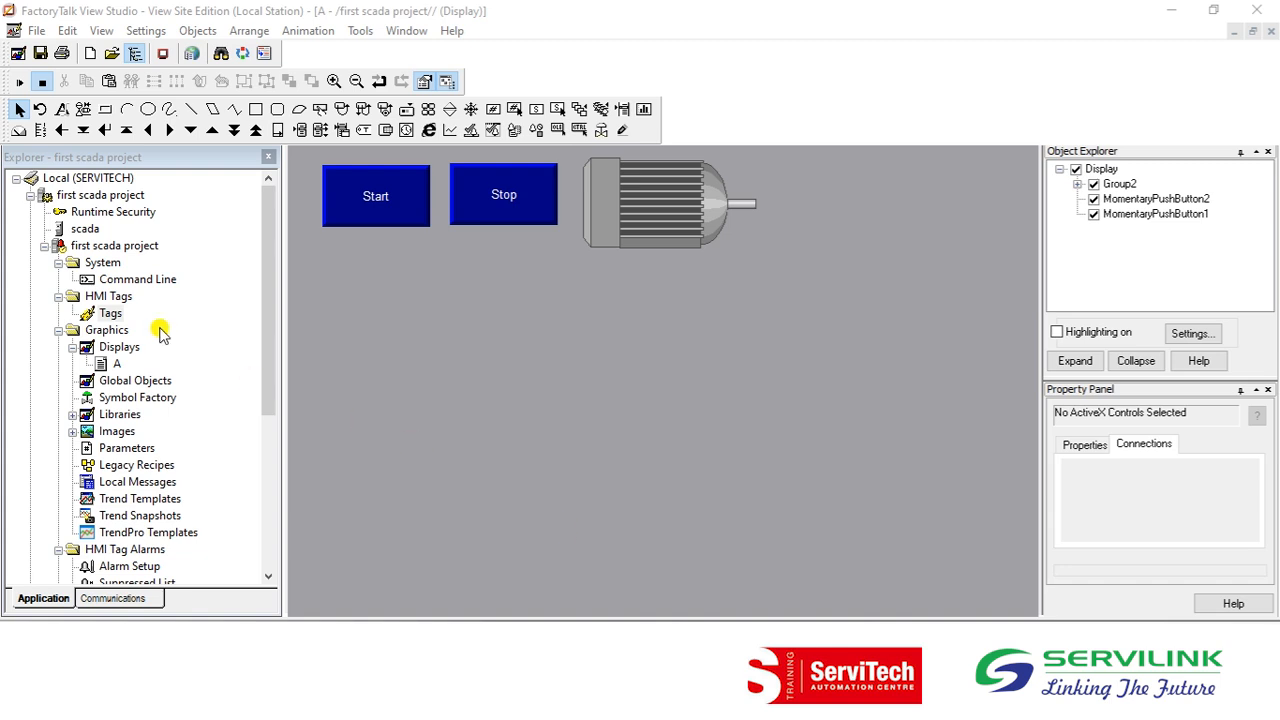
# Insert the Tank 4 symbol from the Tanks category of Symbol Factory into the display, below the Stop button
pyautogui.click(127, 400)
pyautogui.doubleClick(127, 400)
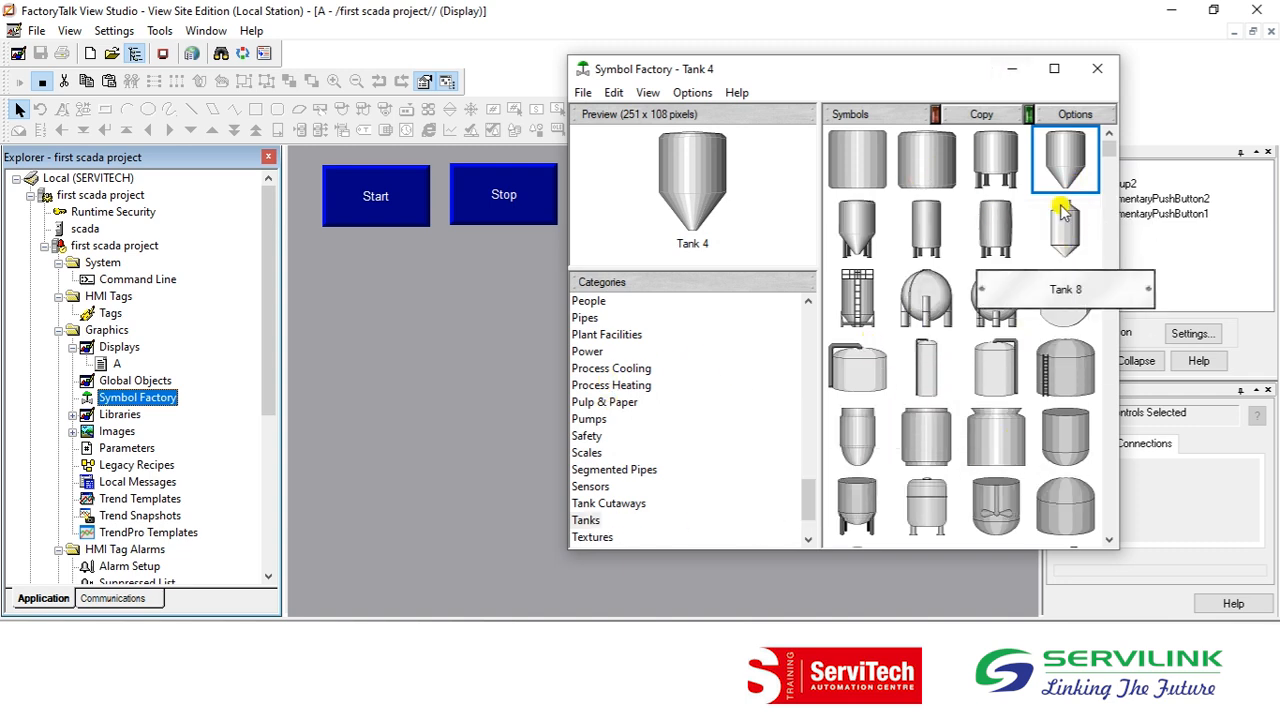
pyautogui.moveTo(1072, 147); pyautogui.dragTo(468, 335)
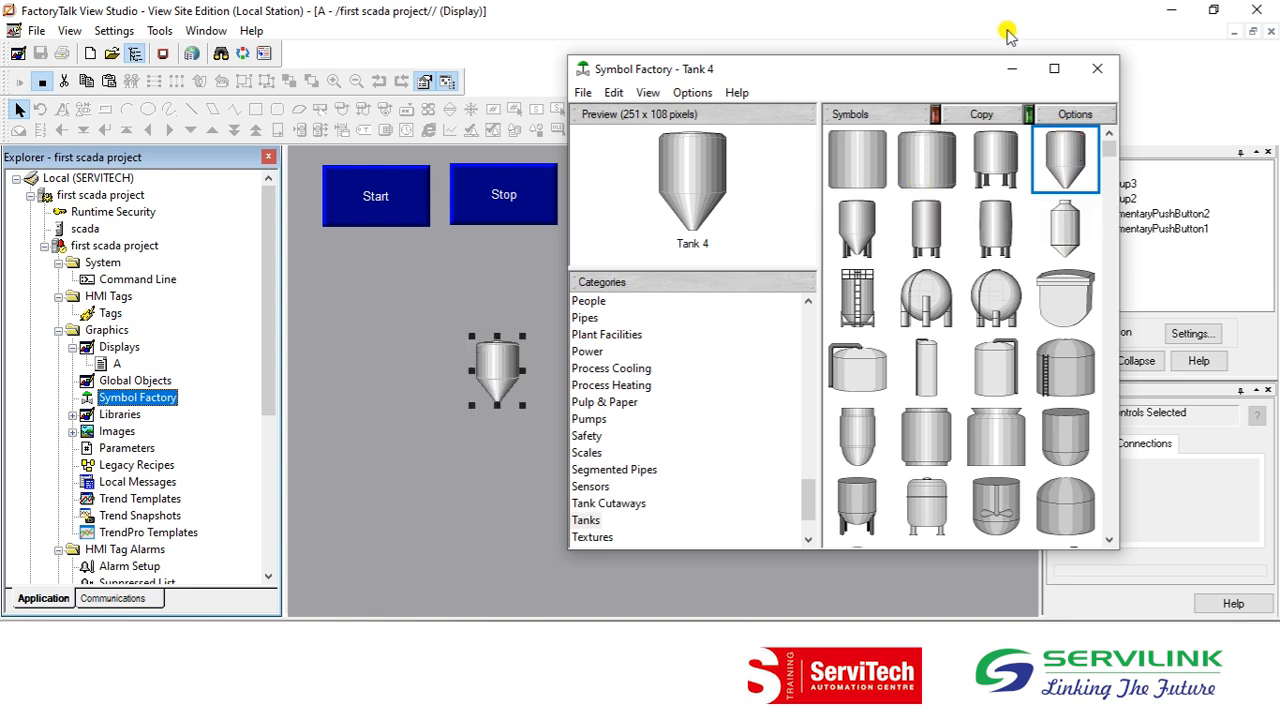
pyautogui.click(1011, 68)
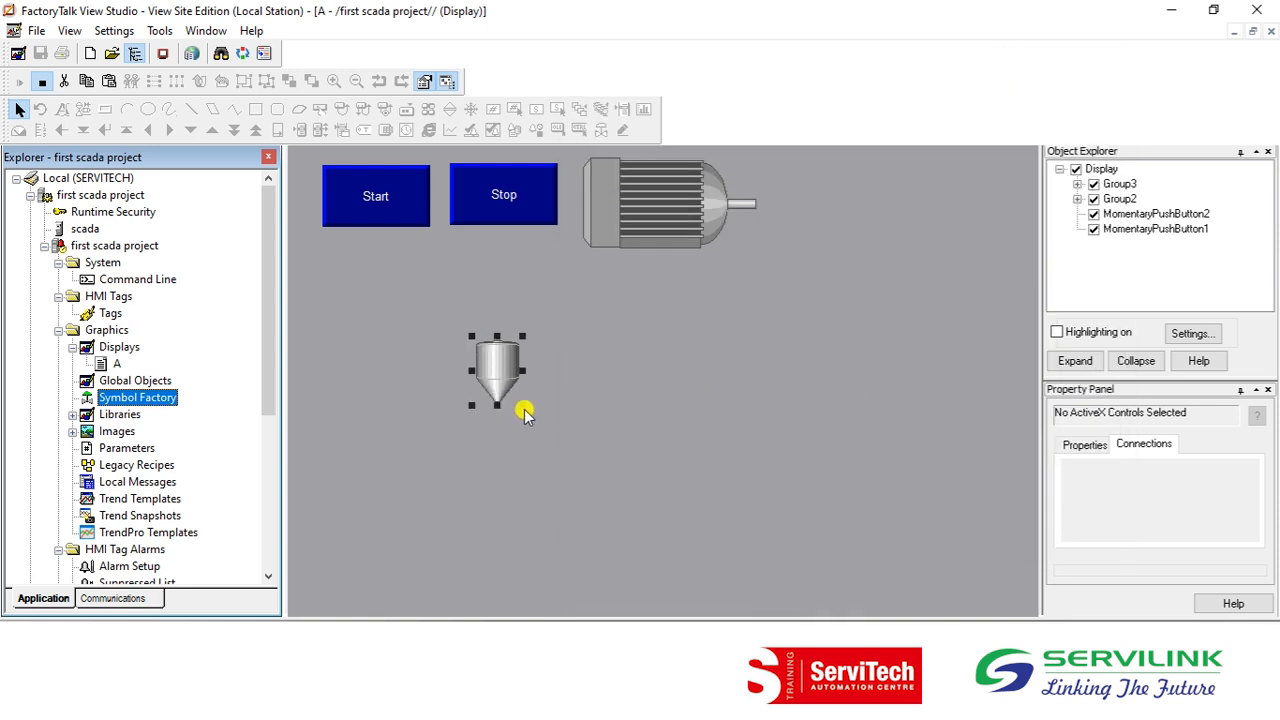
# Enlarge the tank and position it beside the motor so its upper part meets the motor shaft
pyautogui.moveTo(522, 405); pyautogui.dragTo(612, 484)
pyautogui.moveTo(571, 423); pyautogui.dragTo(818, 368)
pyautogui.click(866, 423)
pyautogui.moveTo(818, 355); pyautogui.dragTo(826, 271)
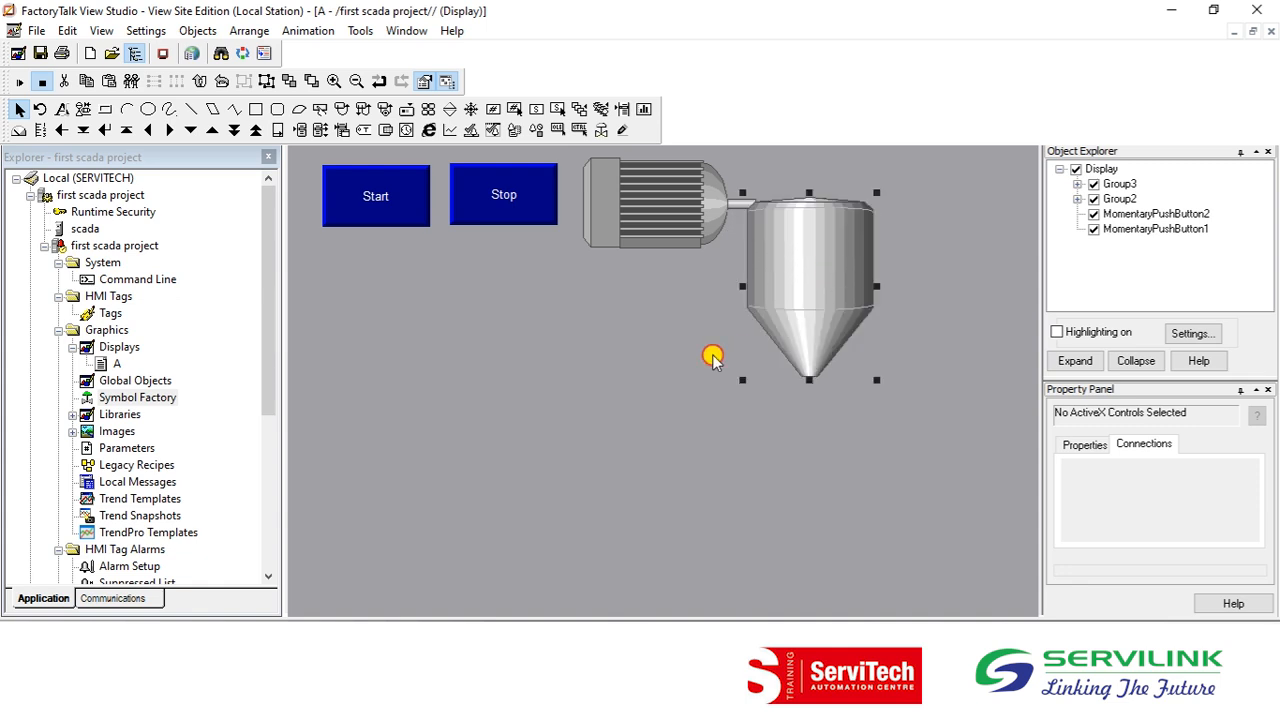
pyautogui.click(712, 358)
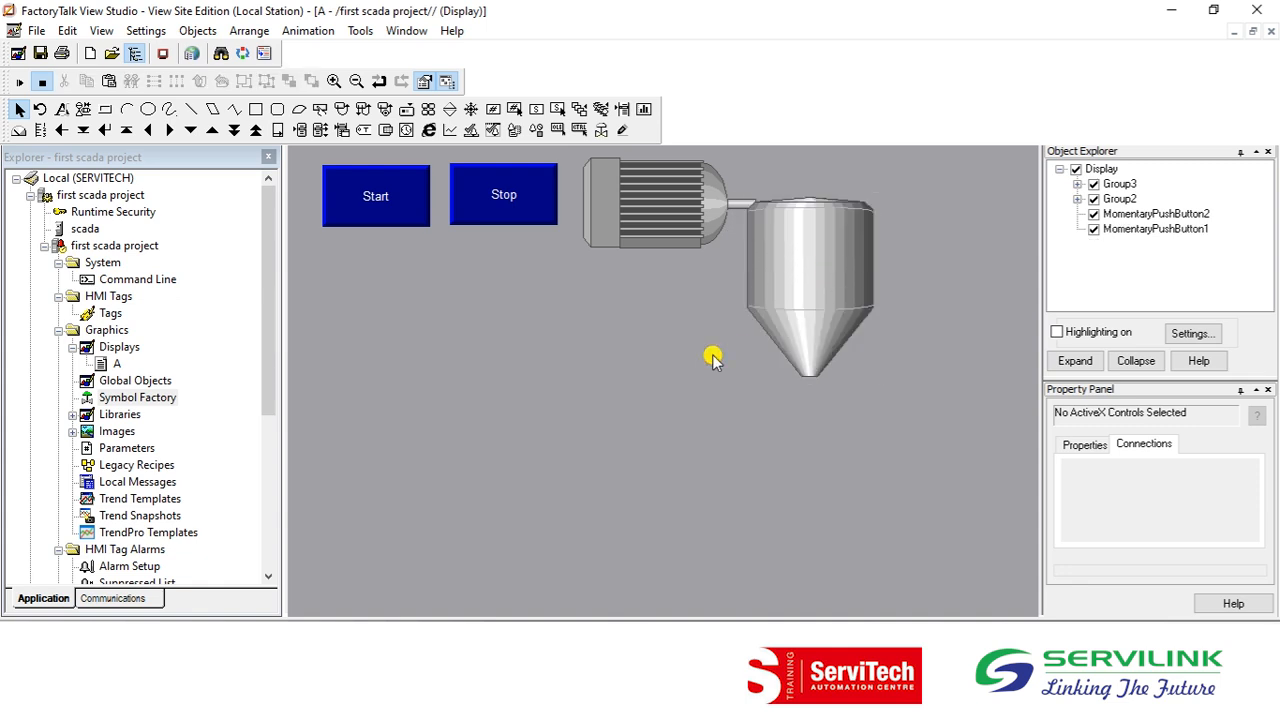
pyautogui.click(817, 259)
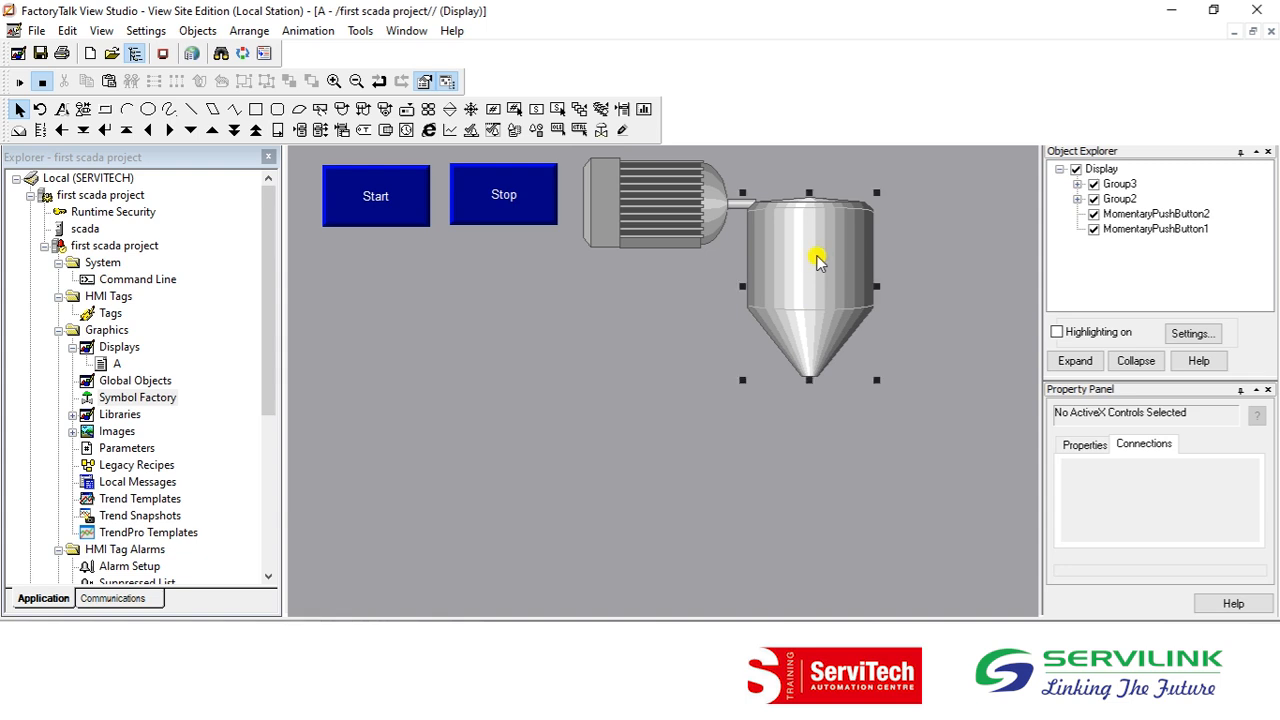
pyautogui.rightClick(817, 260)
pyautogui.moveTo(900, 314)
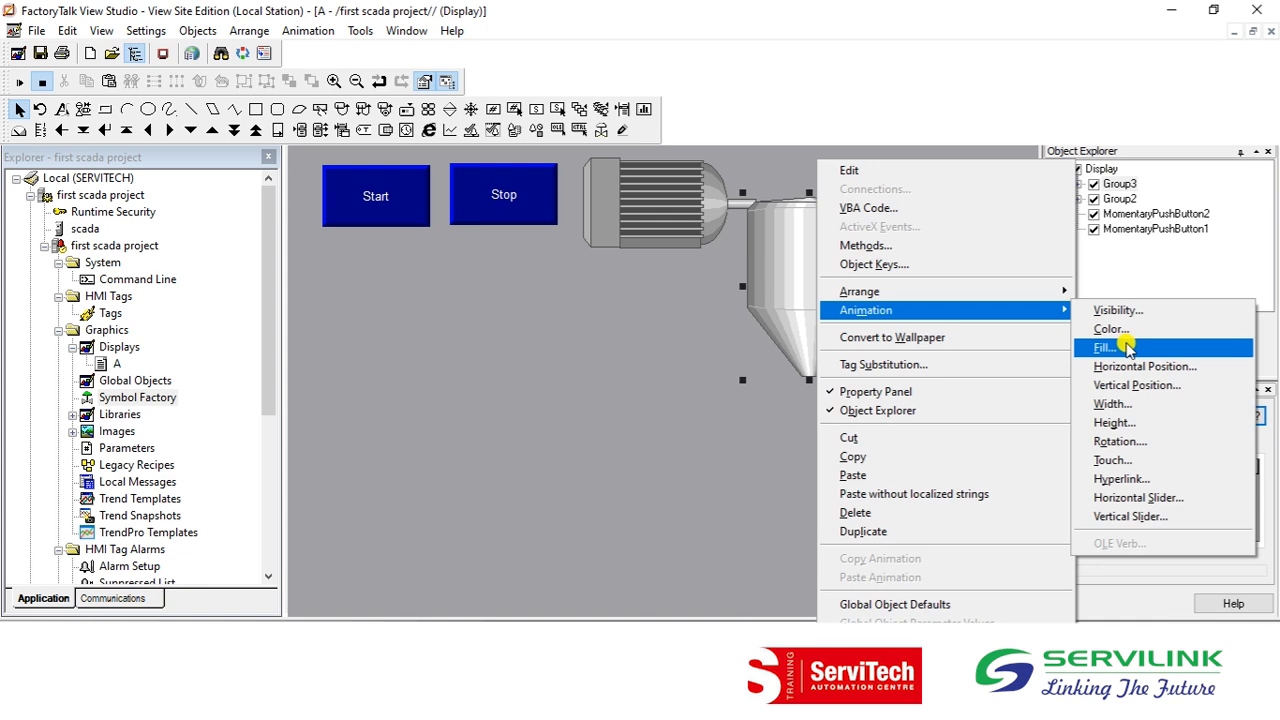
pyautogui.click(531, 349)
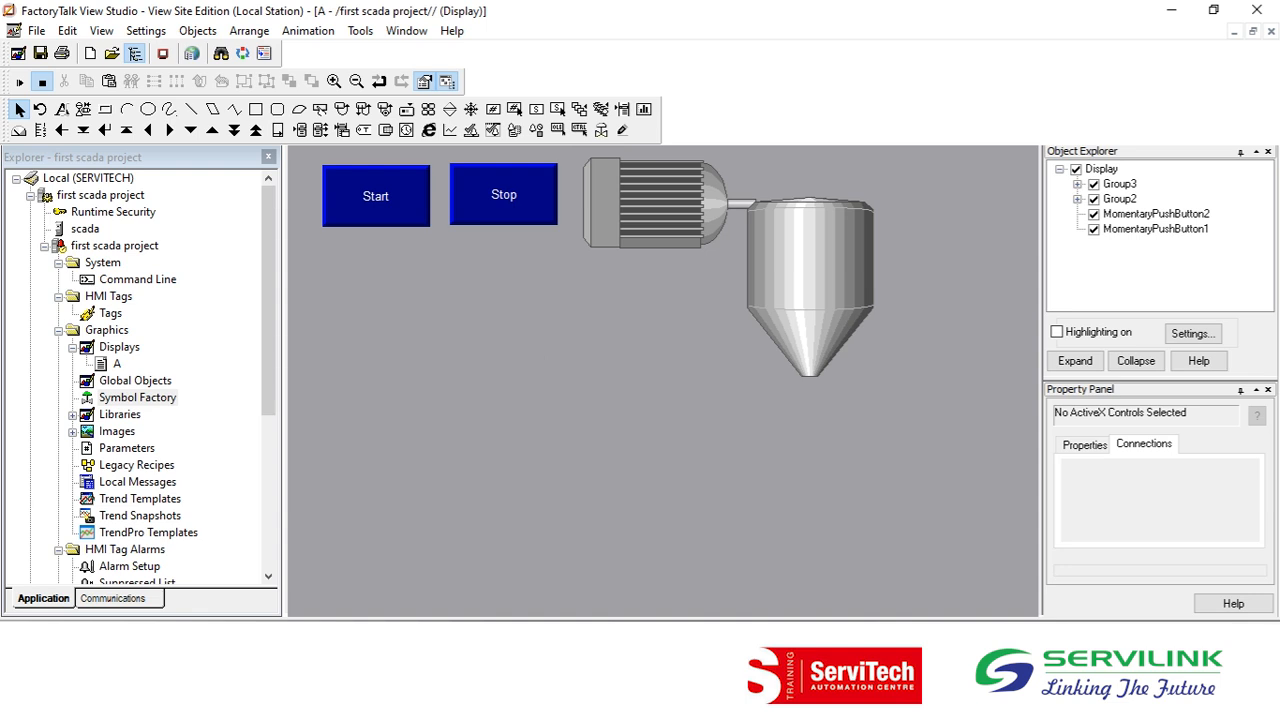
# Switch to RSLogix 500 and examine the ladder rungs from the Start rung through the timer, ADD, EQU and CLR instructions
pyautogui.click(440, 705)
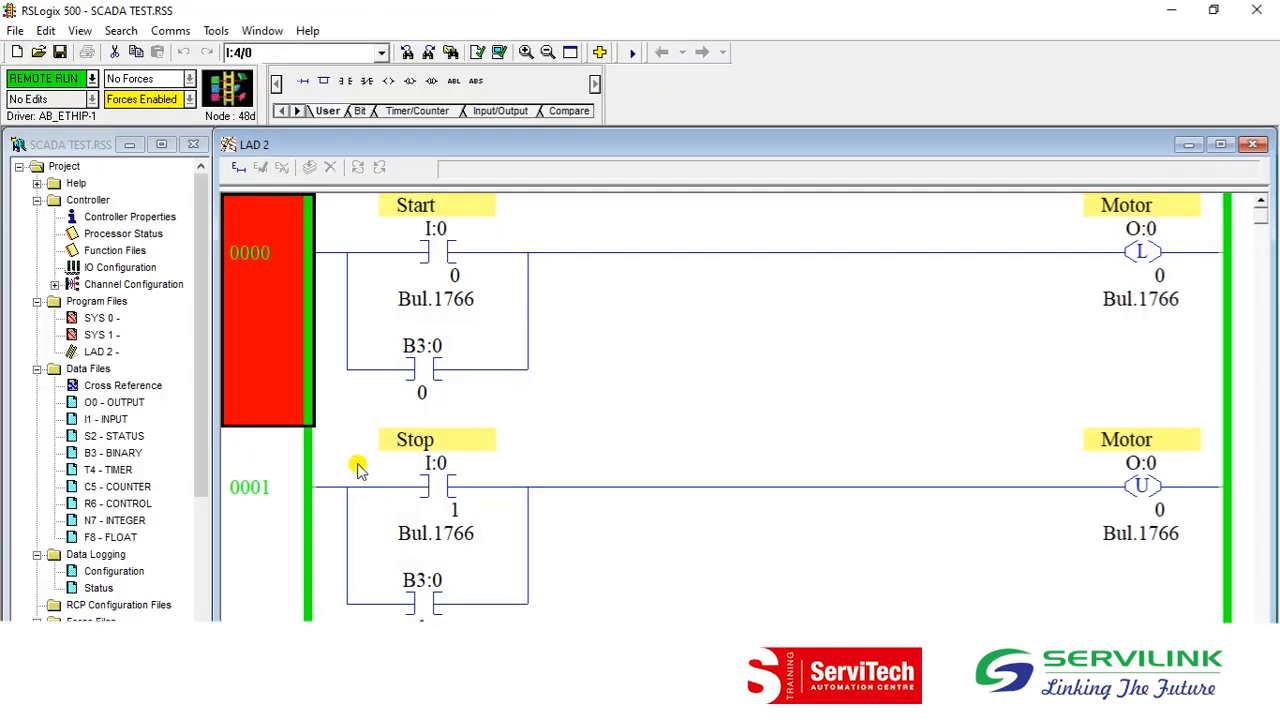
pyautogui.click(278, 472)
pyautogui.press('Down')
pyautogui.press('Down')
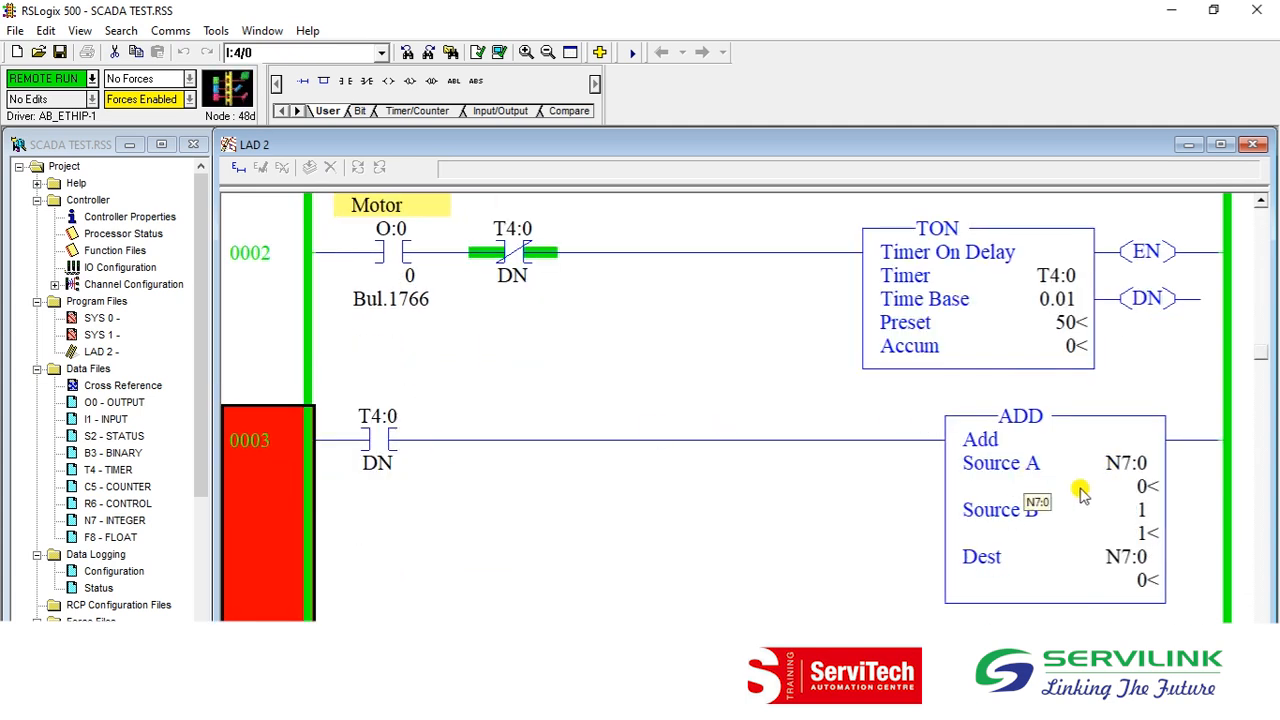
pyautogui.click(1122, 462)
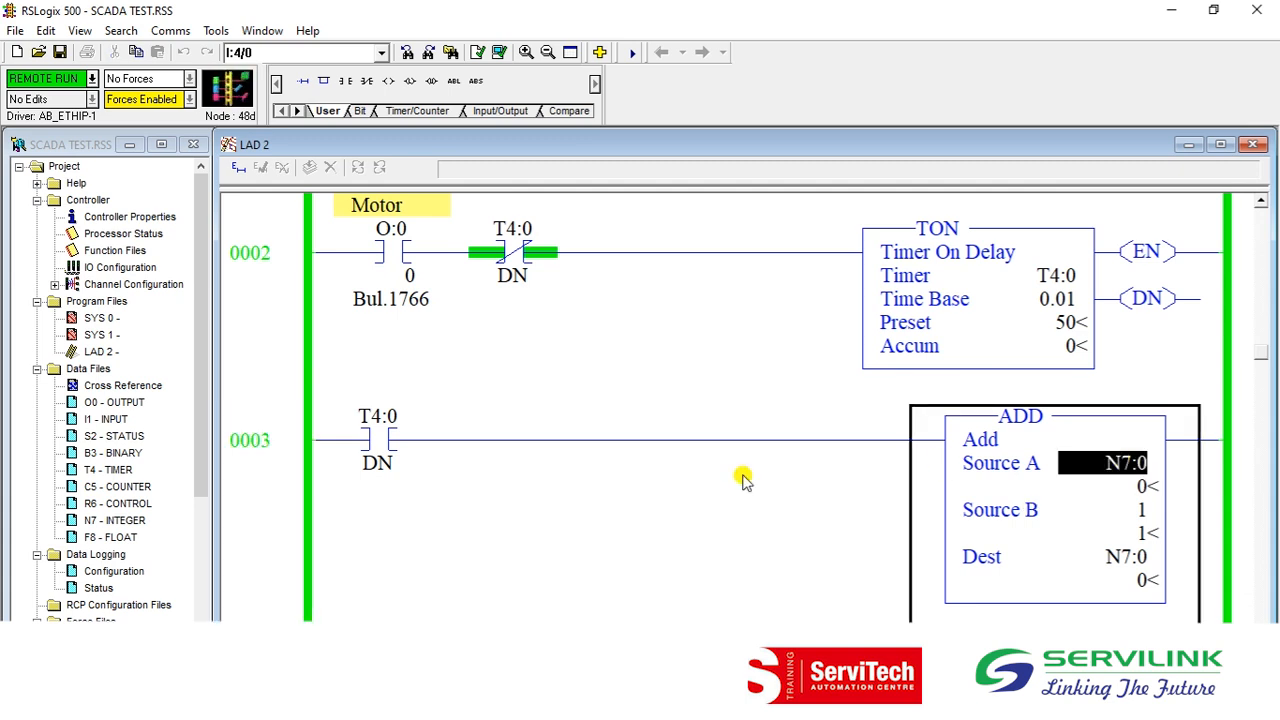
pyautogui.click(287, 490)
pyautogui.scroll(-3, 287, 490)
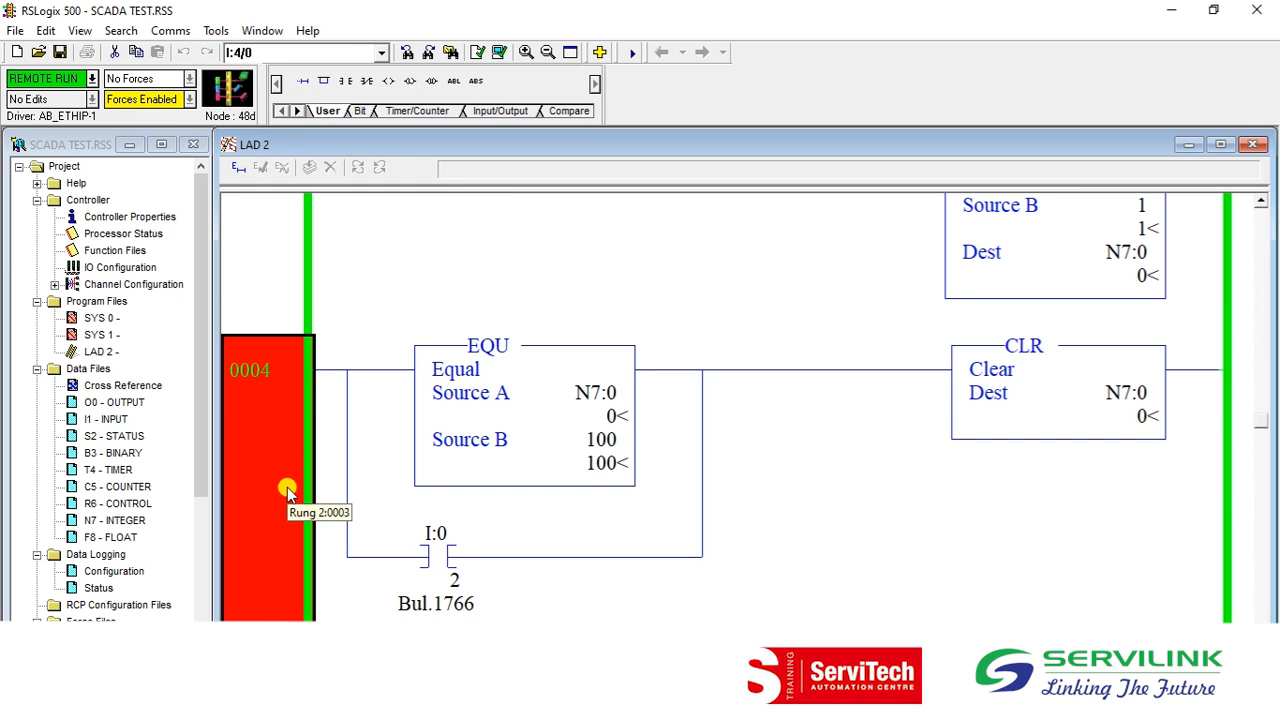
pyautogui.scroll(1, 287, 490)
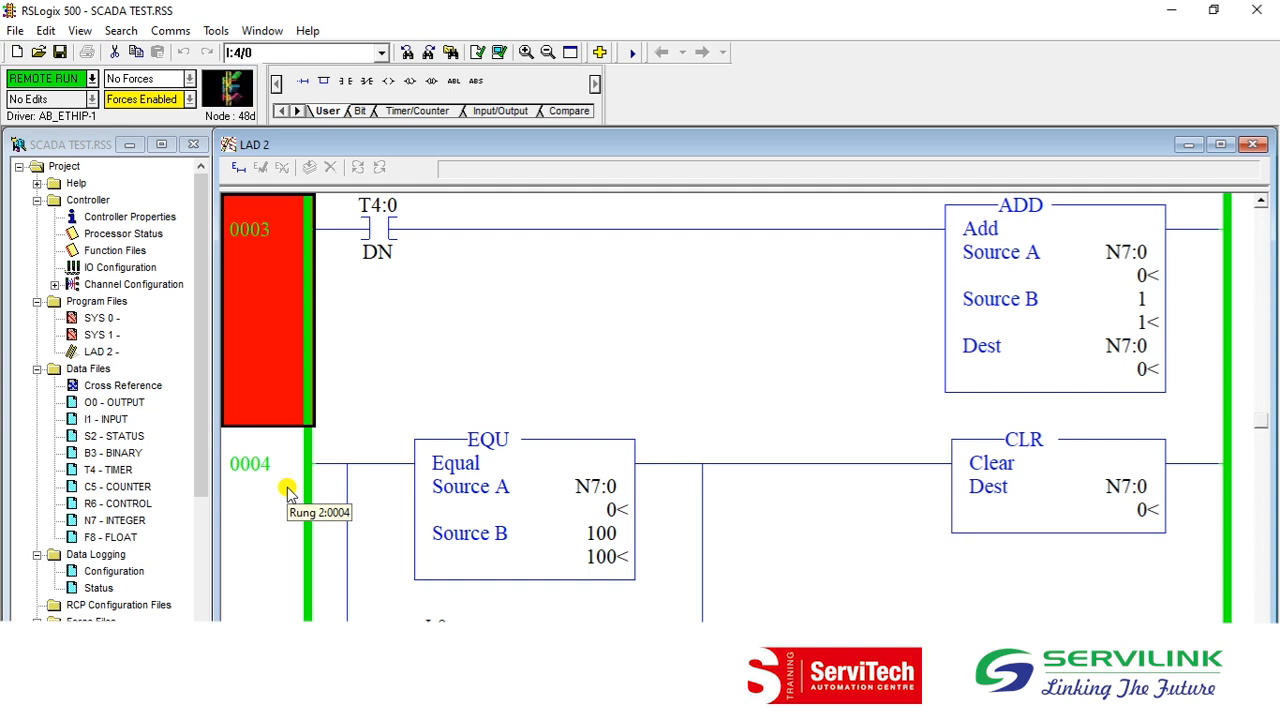
pyautogui.click(1066, 494)
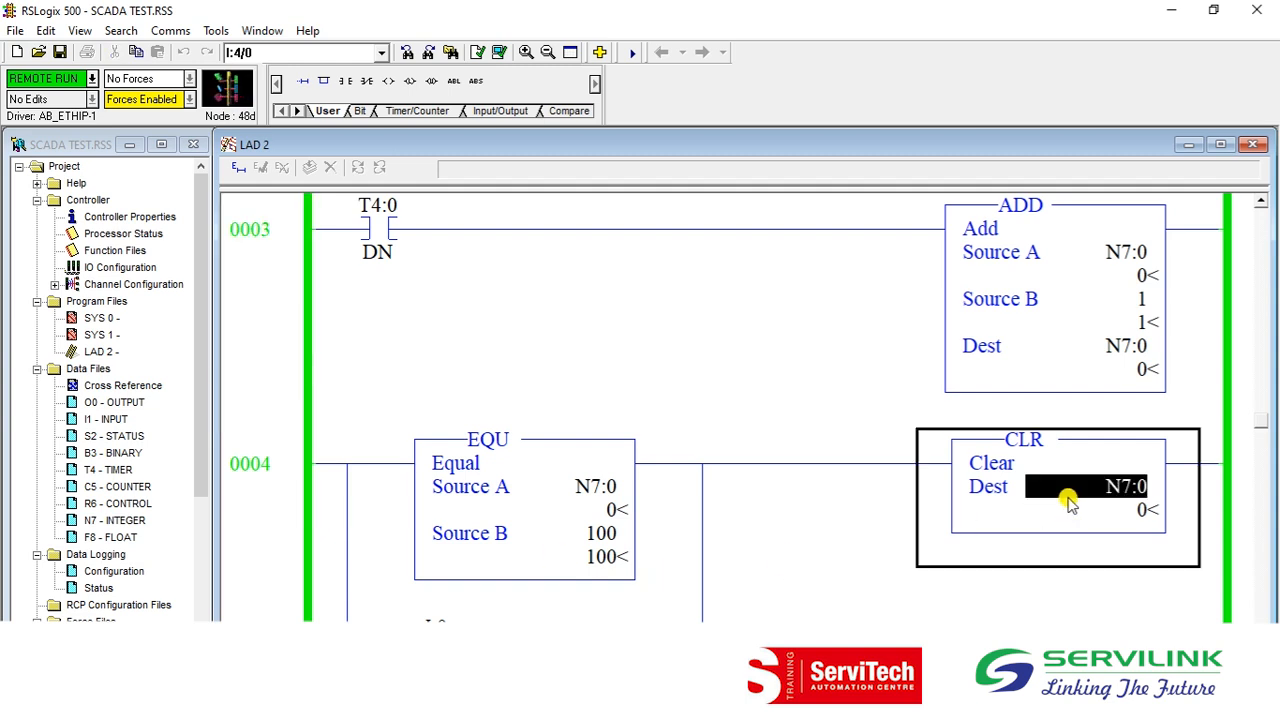
# Review the ladder again from the Start and Stop rungs to the ADD instruction's Source A, and return to FactoryTalk View Studio
pyautogui.click(280, 446)
pyautogui.press('Up')
pyautogui.press('Up')
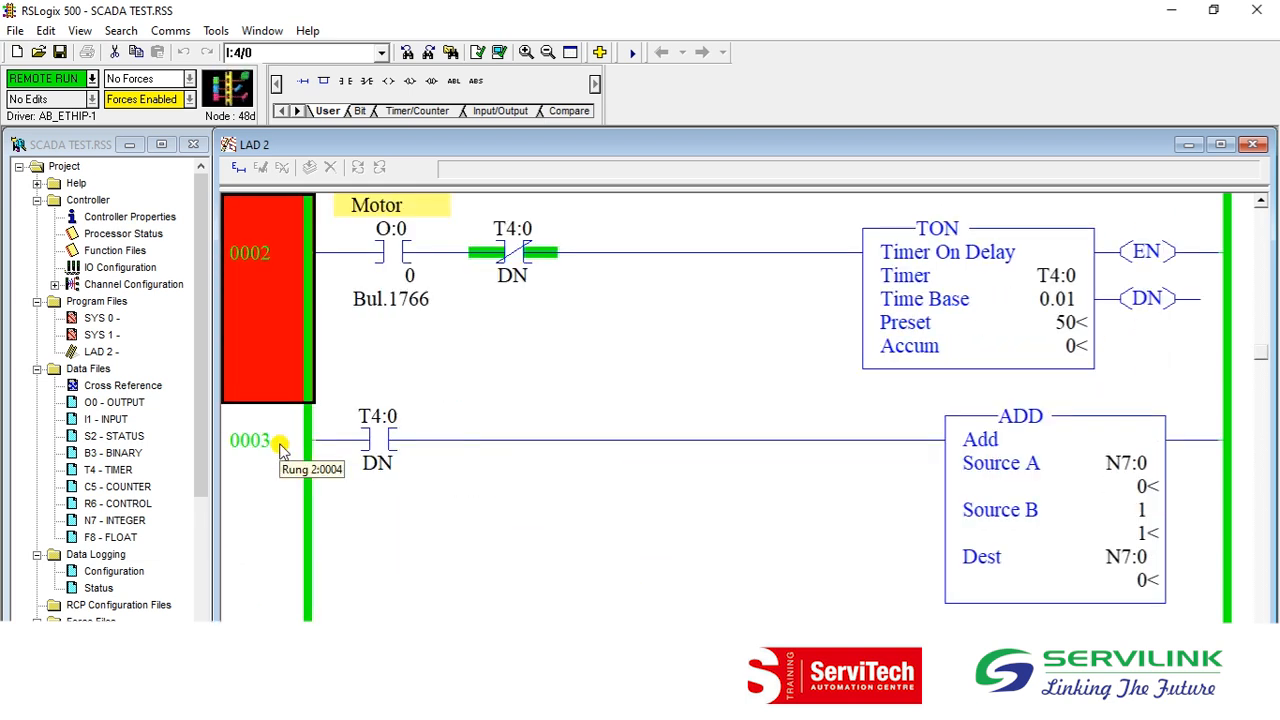
pyautogui.press('Up')
pyautogui.press('Up')
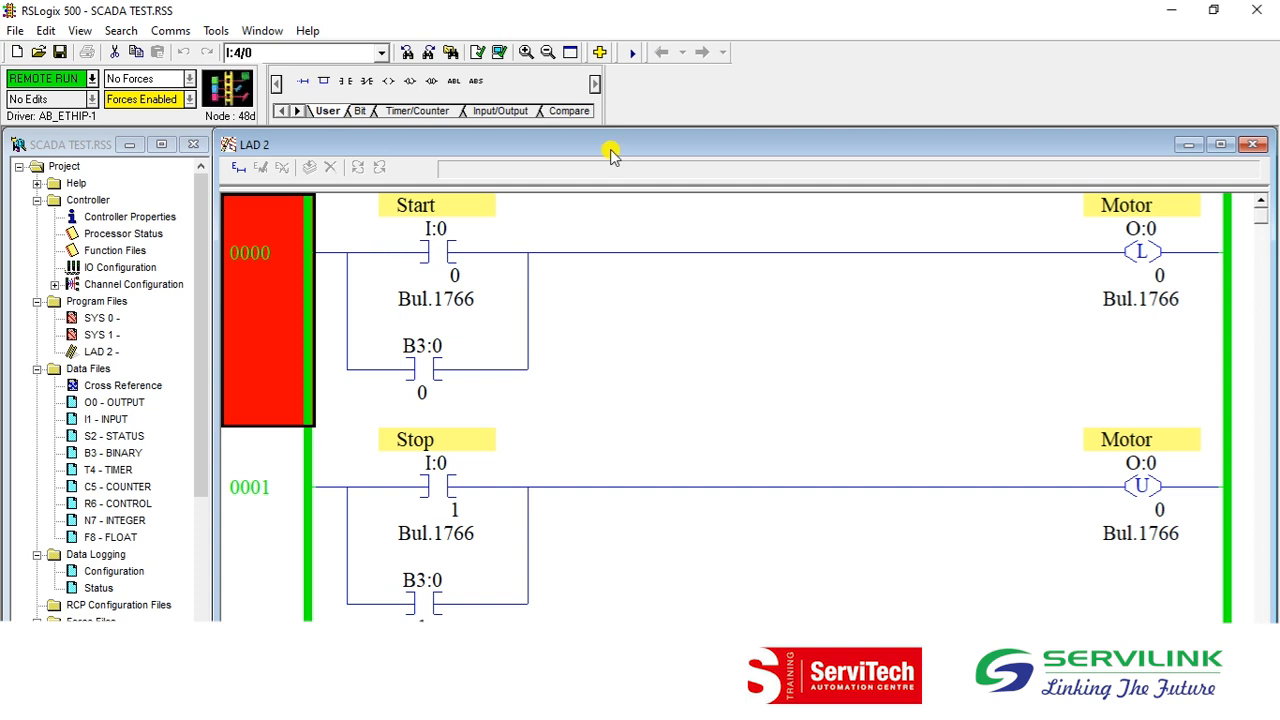
pyautogui.press('Down')
pyautogui.press('Down')
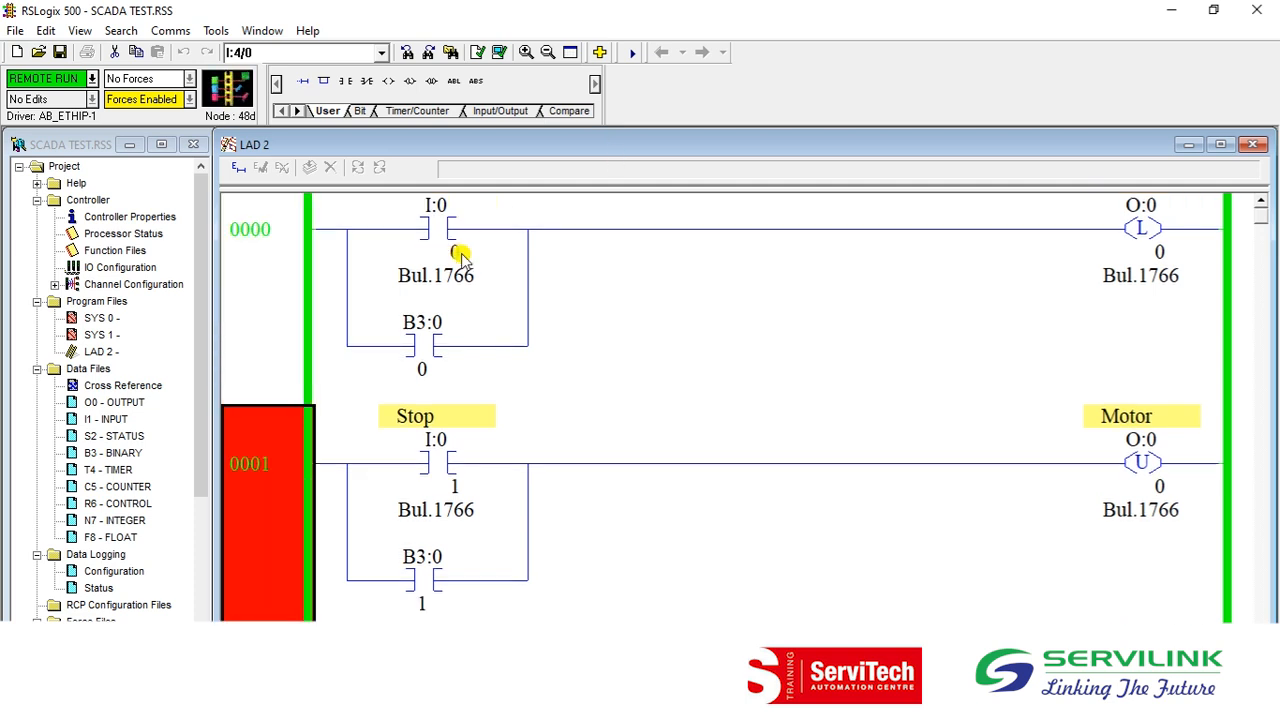
pyautogui.press('Down')
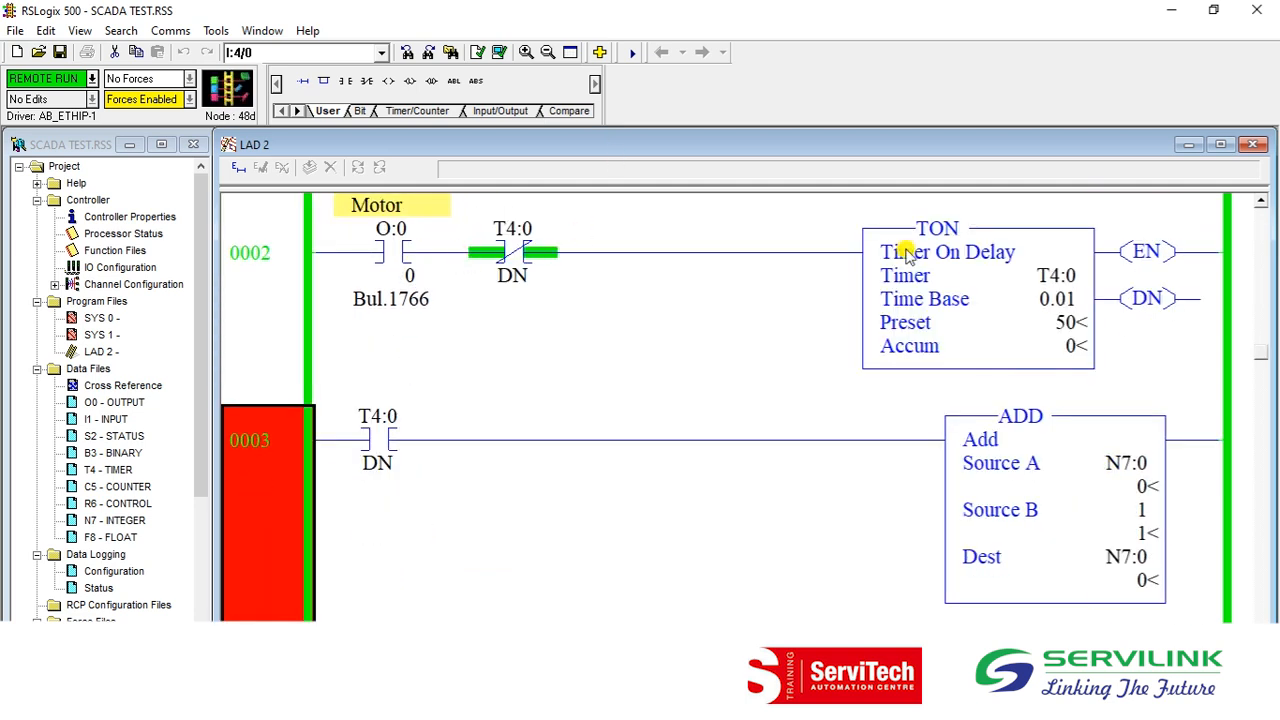
pyautogui.click(1142, 474)
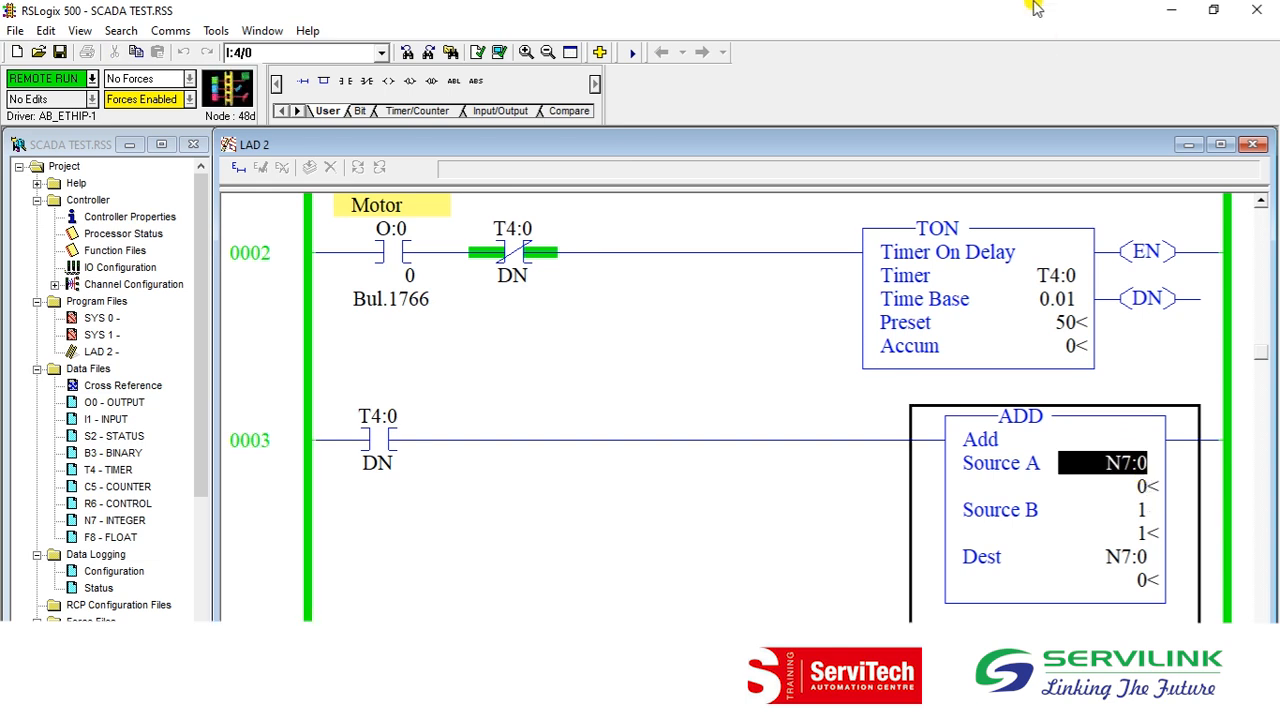
pyautogui.click(1164, 7)
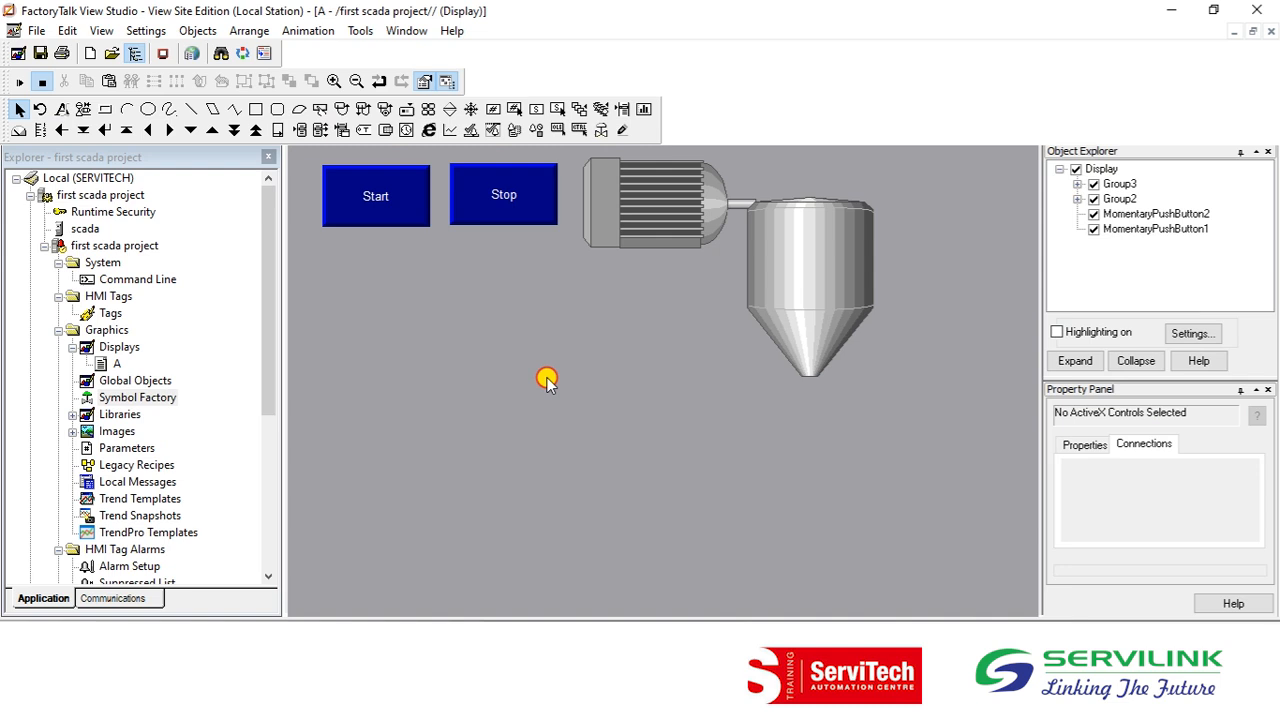
# Check the device address of the int tag in the HMI tag database, and close the tag editor
pyautogui.doubleClick(96, 315)
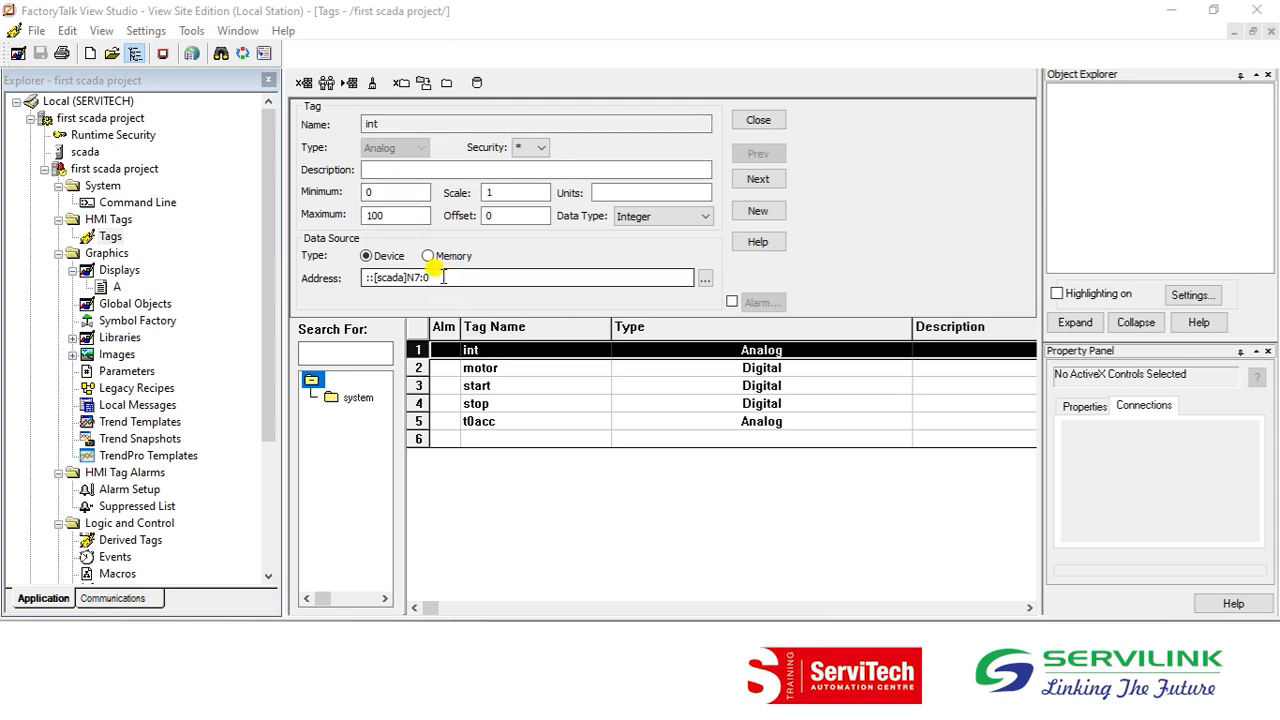
pyautogui.doubleClick(390, 280)
pyautogui.moveTo(399, 291); pyautogui.dragTo(409, 292)
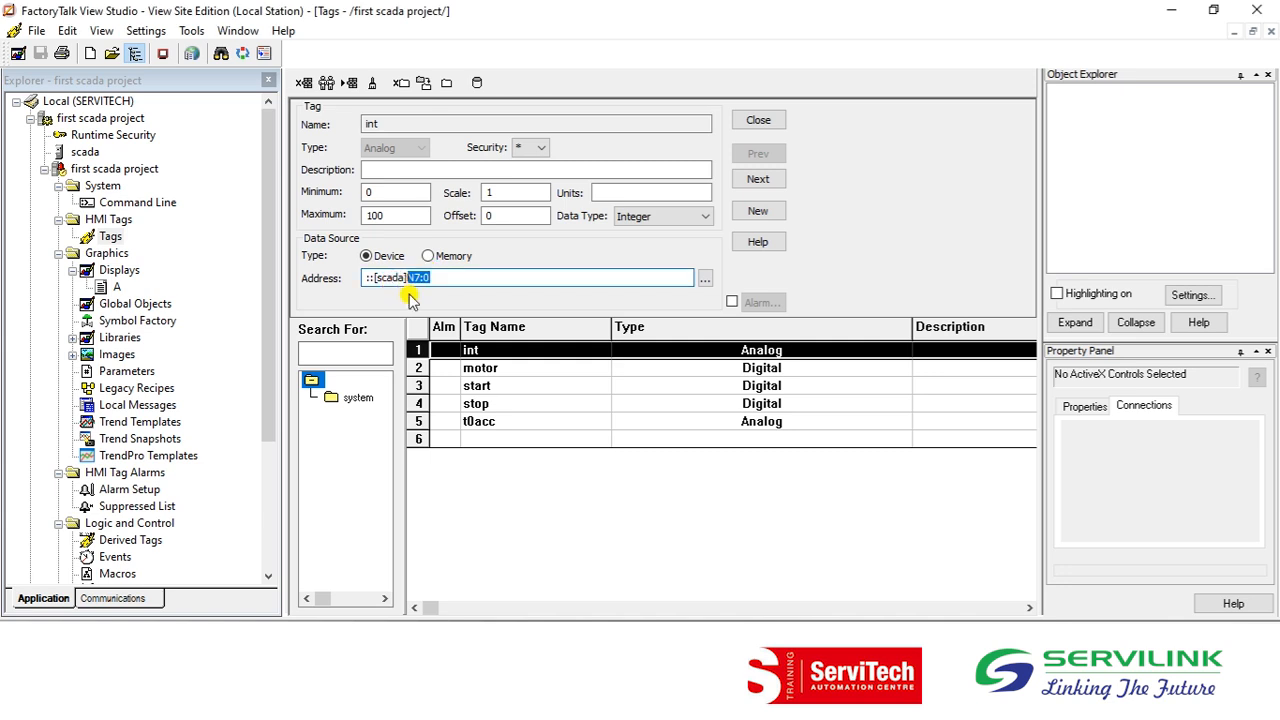
pyautogui.click(757, 120)
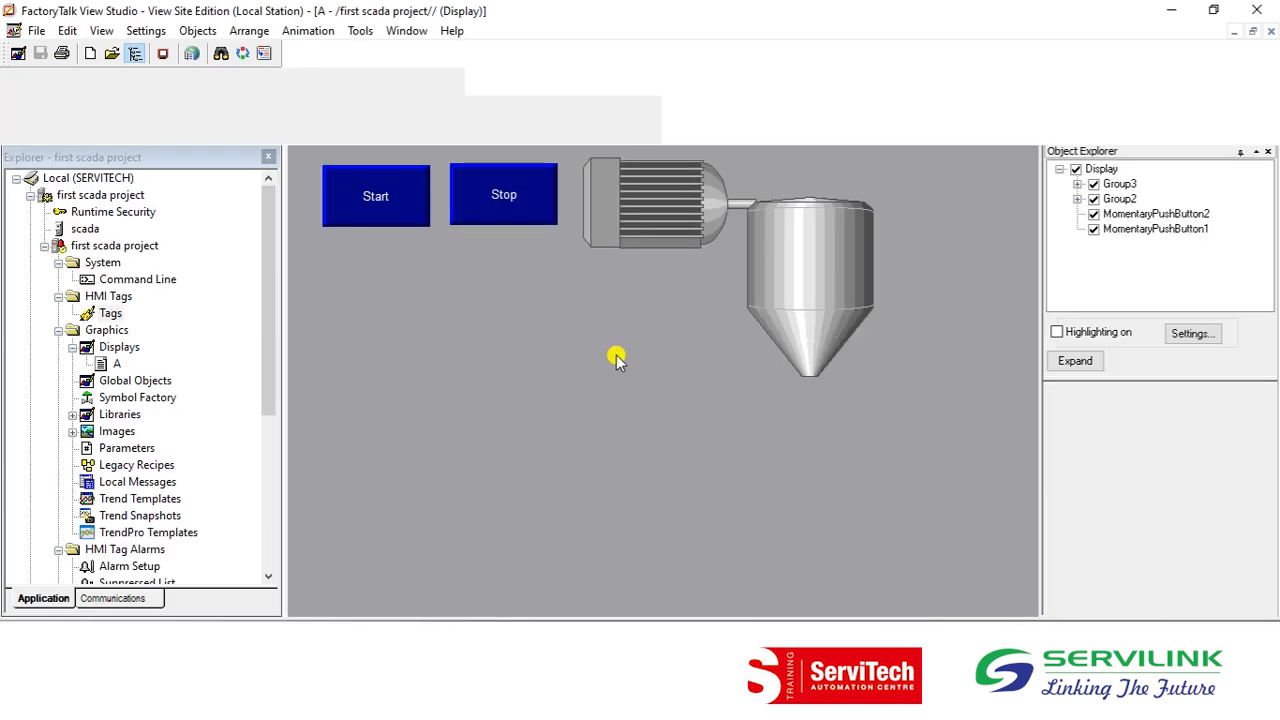
# Open the tank's Fill animation and enter the tag int as its expression
pyautogui.click(773, 279)
pyautogui.rightClick(775, 281)
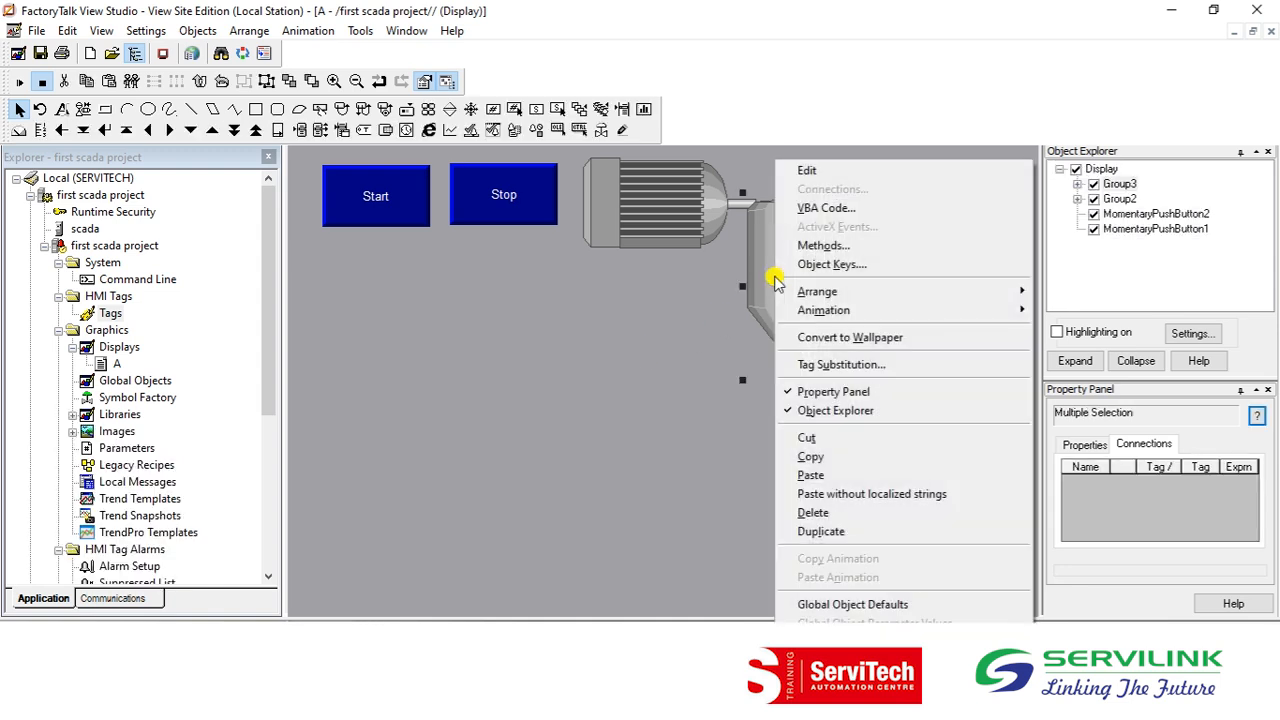
pyautogui.moveTo(838, 311)
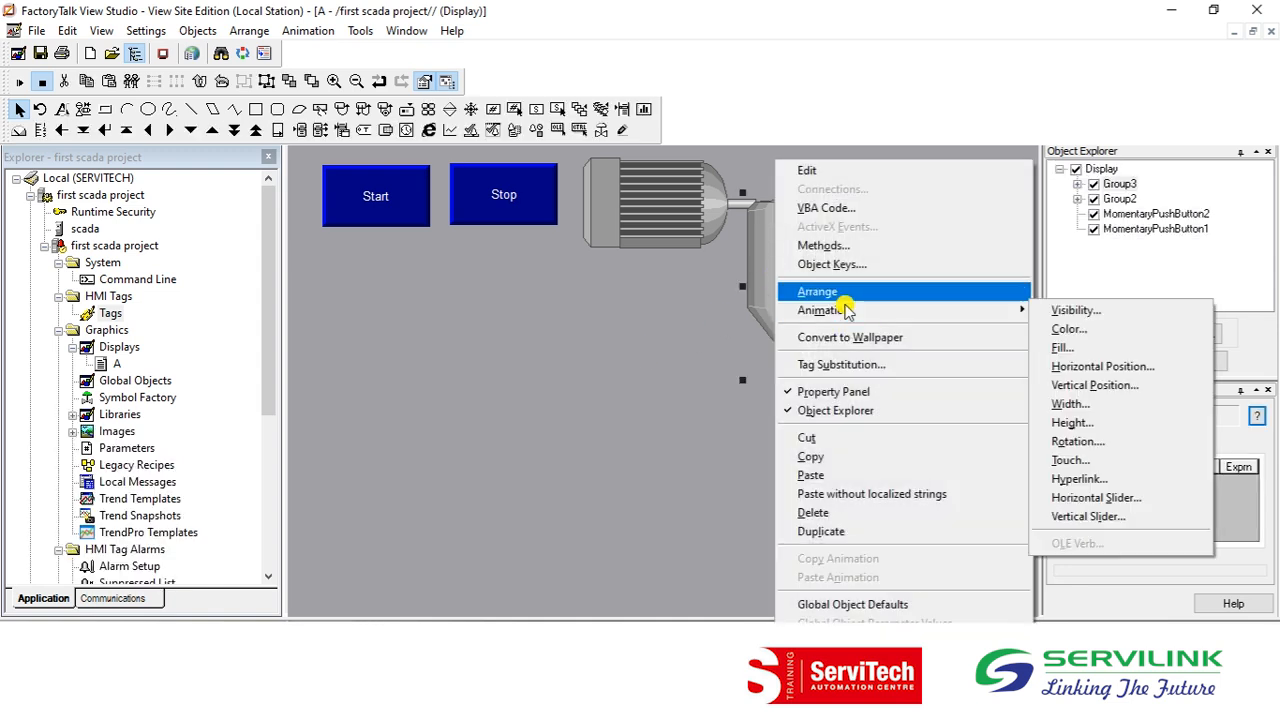
pyautogui.click(1084, 348)
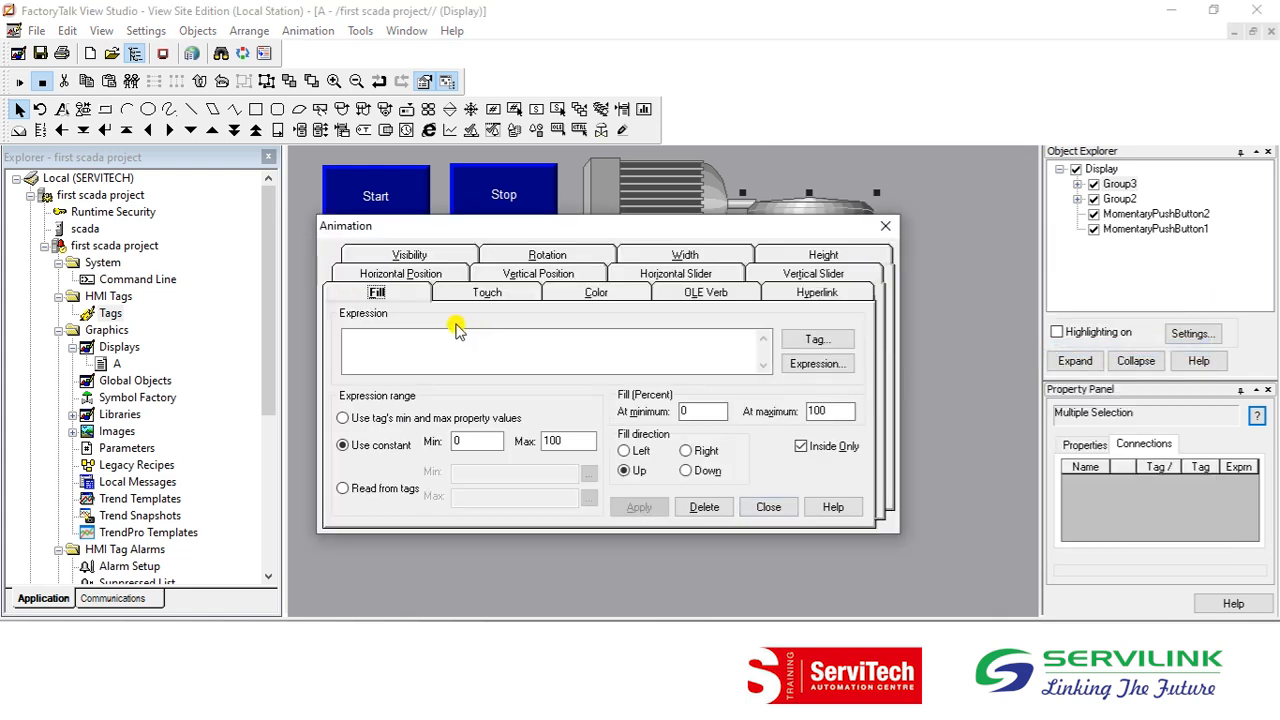
pyautogui.click(366, 338)
pyautogui.write('imt')
pyautogui.press('BackSpace')
pyautogui.press('BackSpace')
pyautogui.press('BackSpace')
pyautogui.write('int')
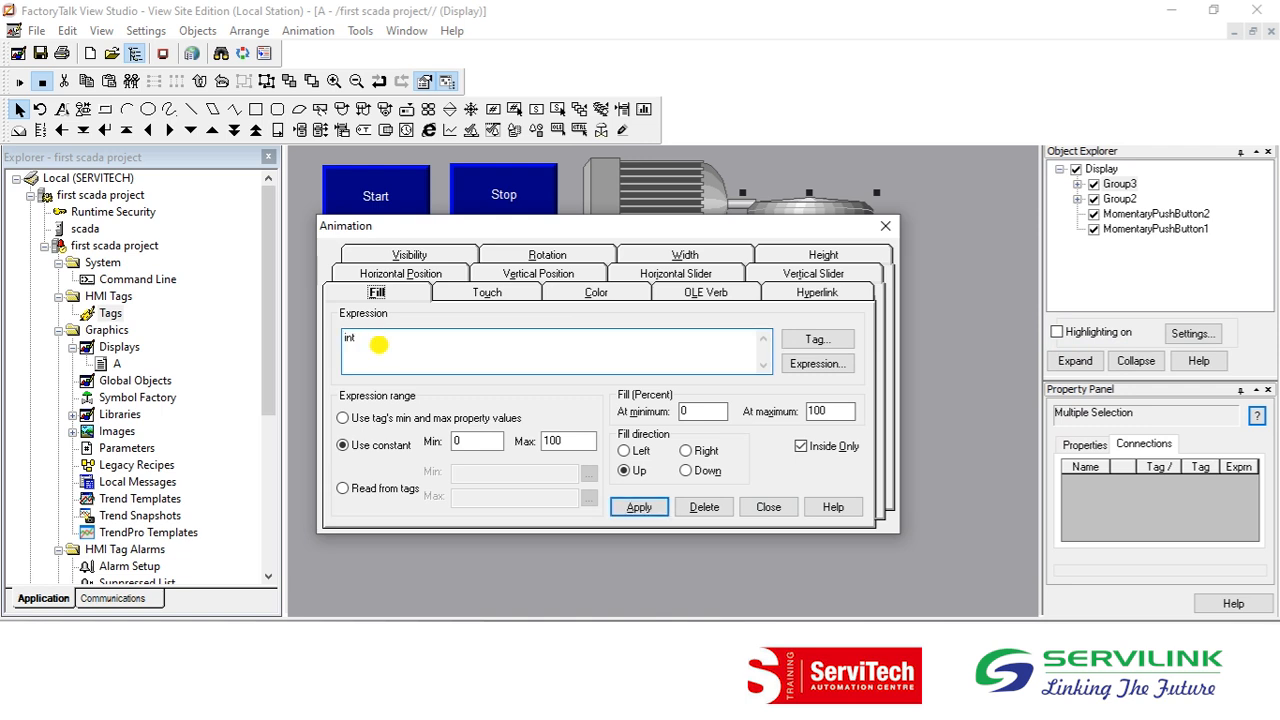
# Try the tag's min and max property values as the expression range, return it to constants, and check the Min and Max limits
pyautogui.click(344, 418)
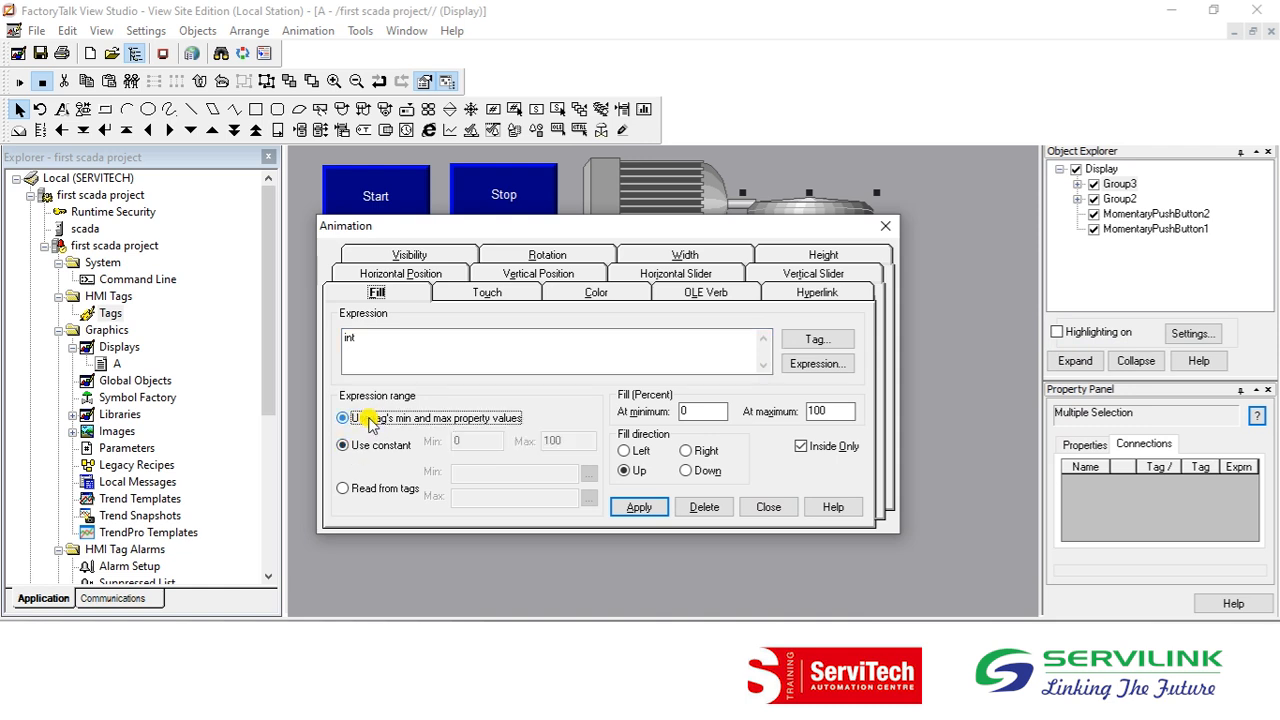
pyautogui.click(341, 446)
pyautogui.click(484, 444)
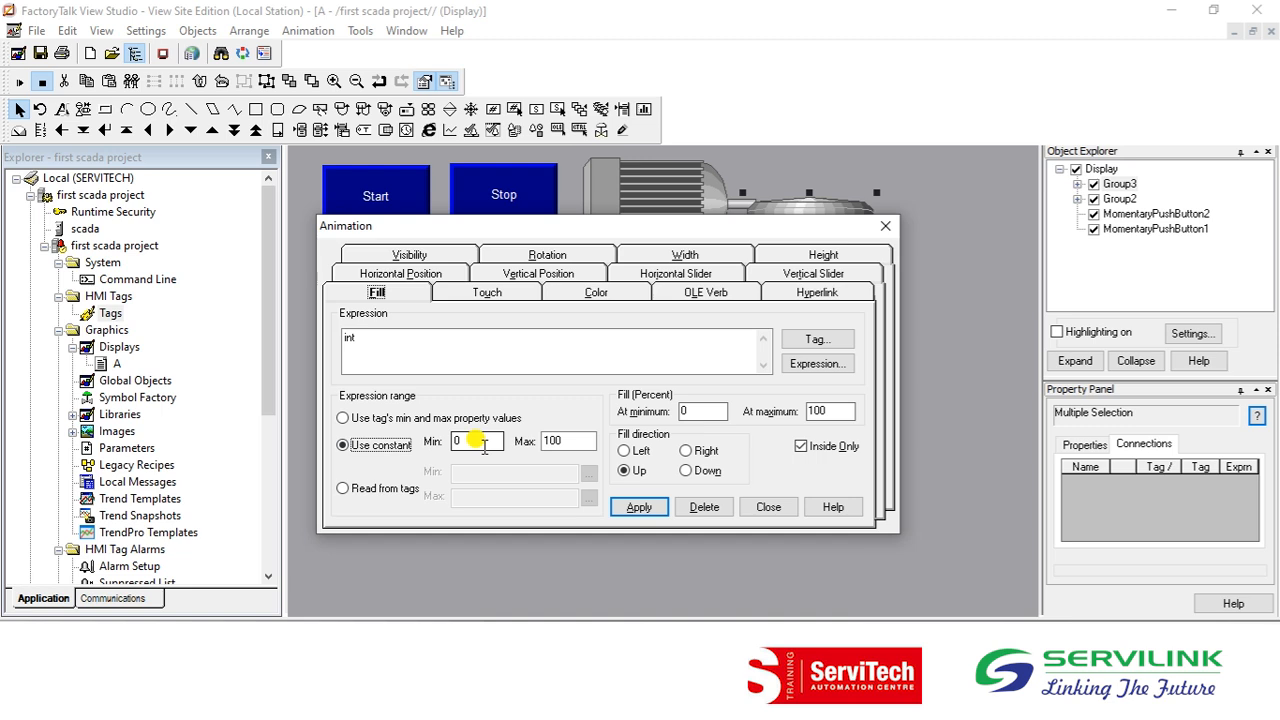
pyautogui.click(484, 447)
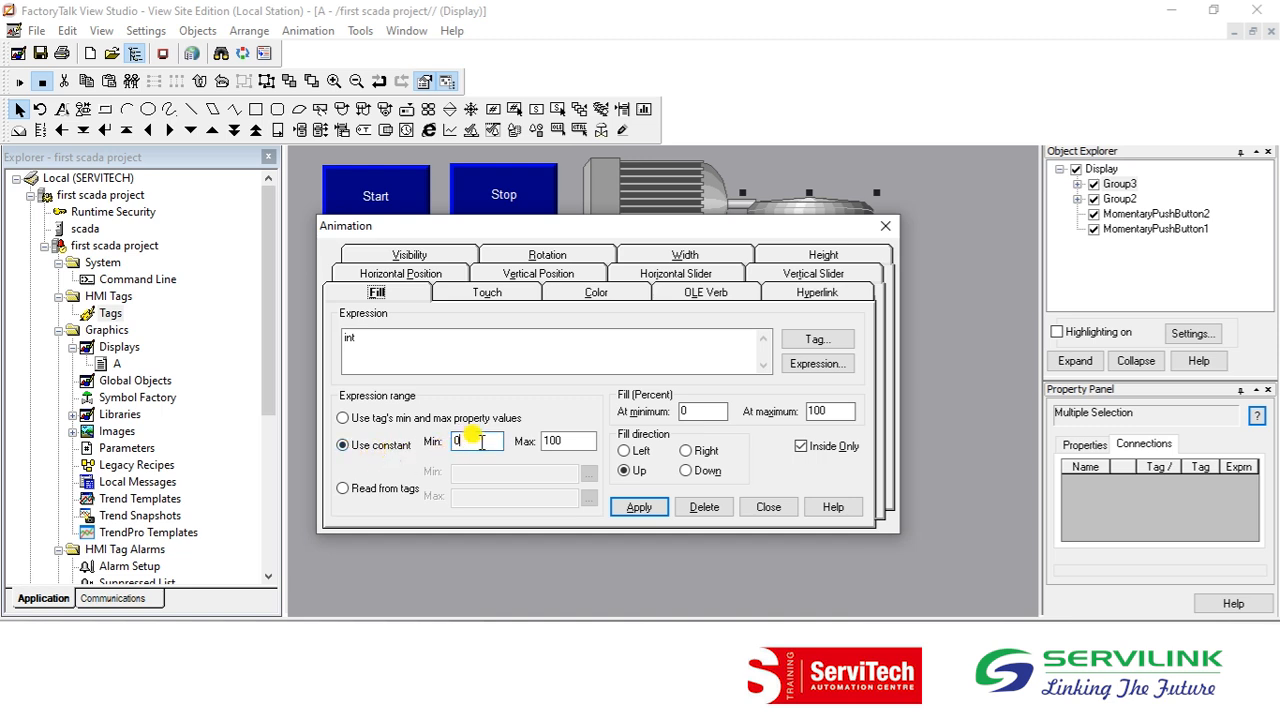
pyautogui.moveTo(462, 441); pyautogui.dragTo(432, 447)
pyautogui.moveTo(564, 435); pyautogui.dragTo(541, 433)
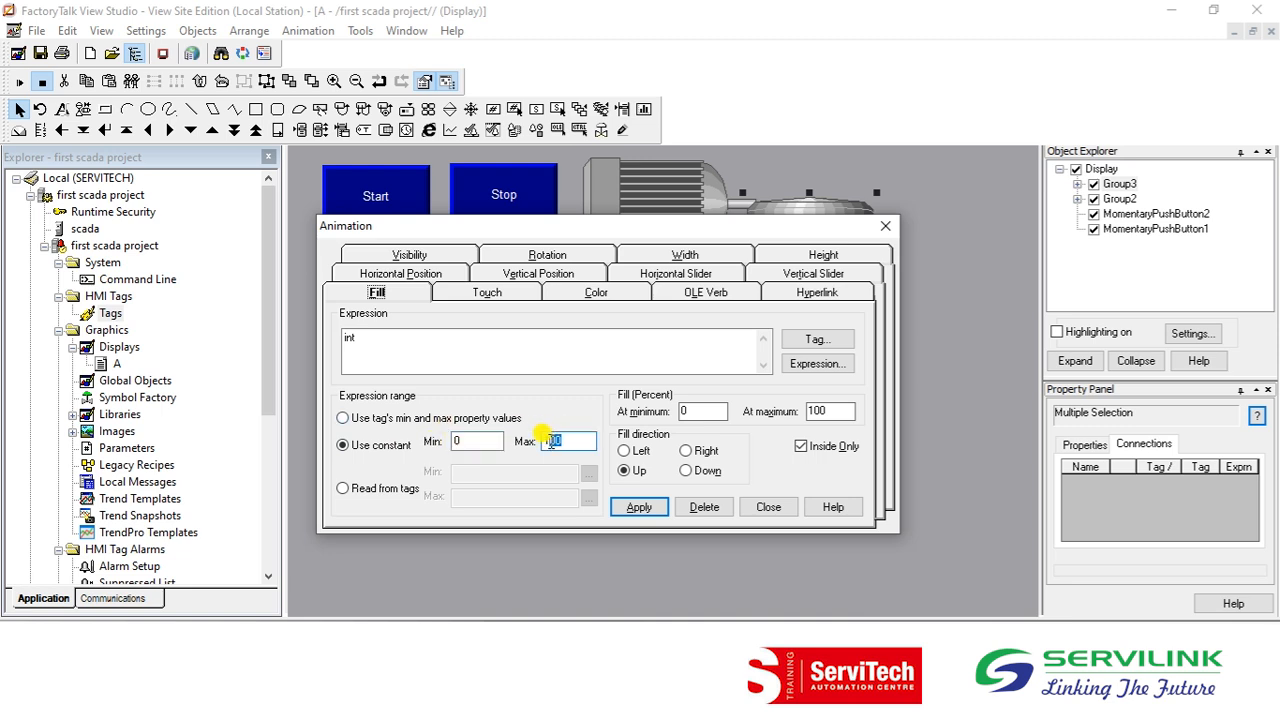
pyautogui.click(583, 440)
# Compare the fill percentages at minimum and maximum with the constant expression range's limits
pyautogui.moveTo(685, 410); pyautogui.dragTo(668, 412)
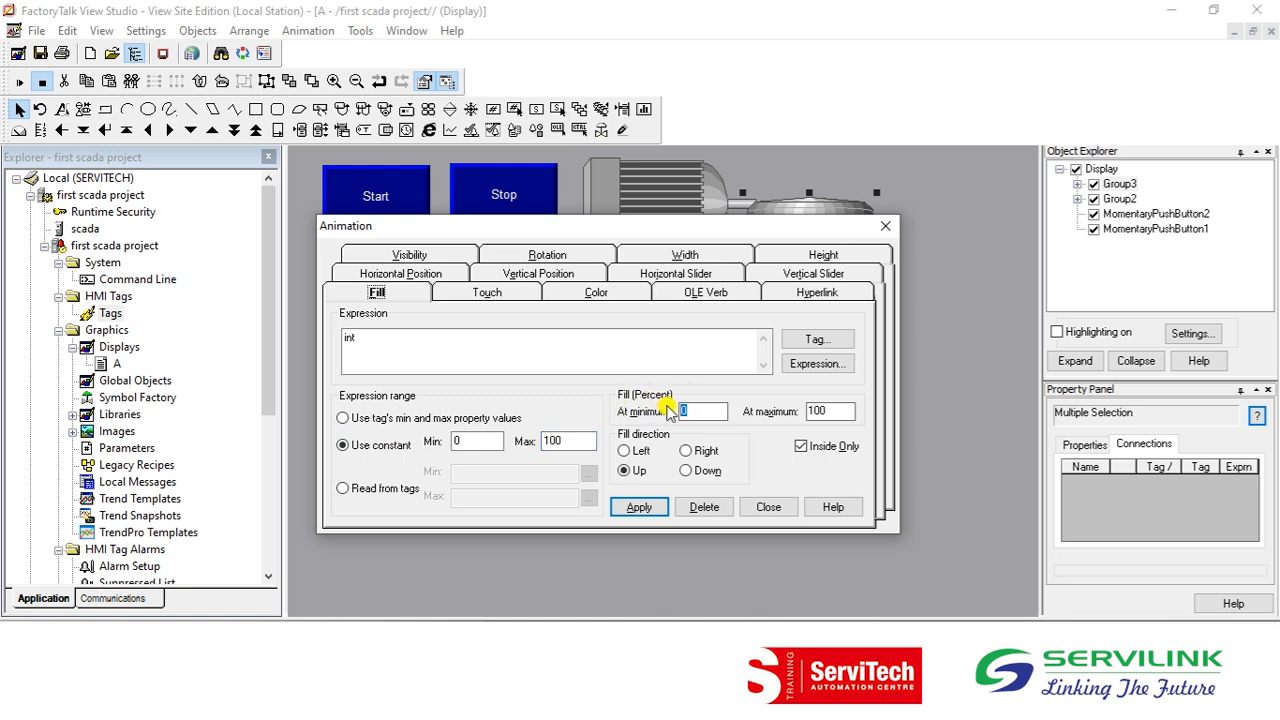
pyautogui.moveTo(828, 411); pyautogui.dragTo(792, 413)
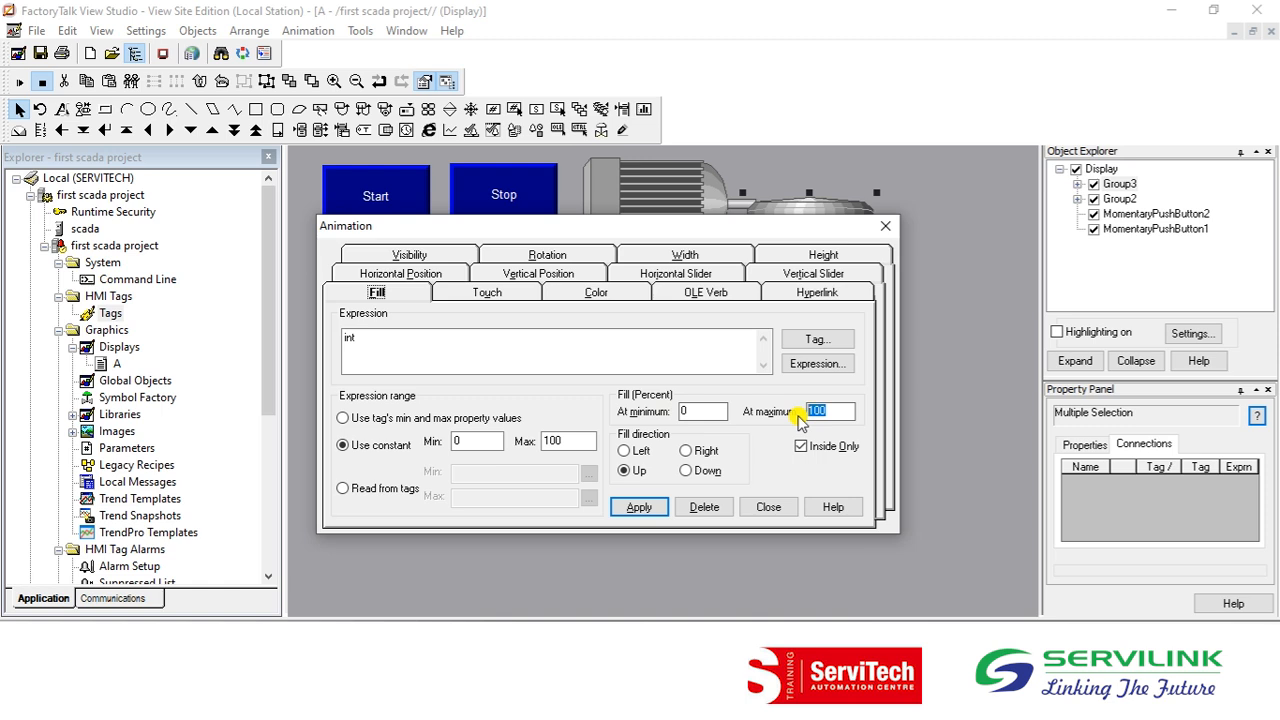
pyautogui.click(464, 441)
pyautogui.moveTo(455, 430); pyautogui.dragTo(402, 434)
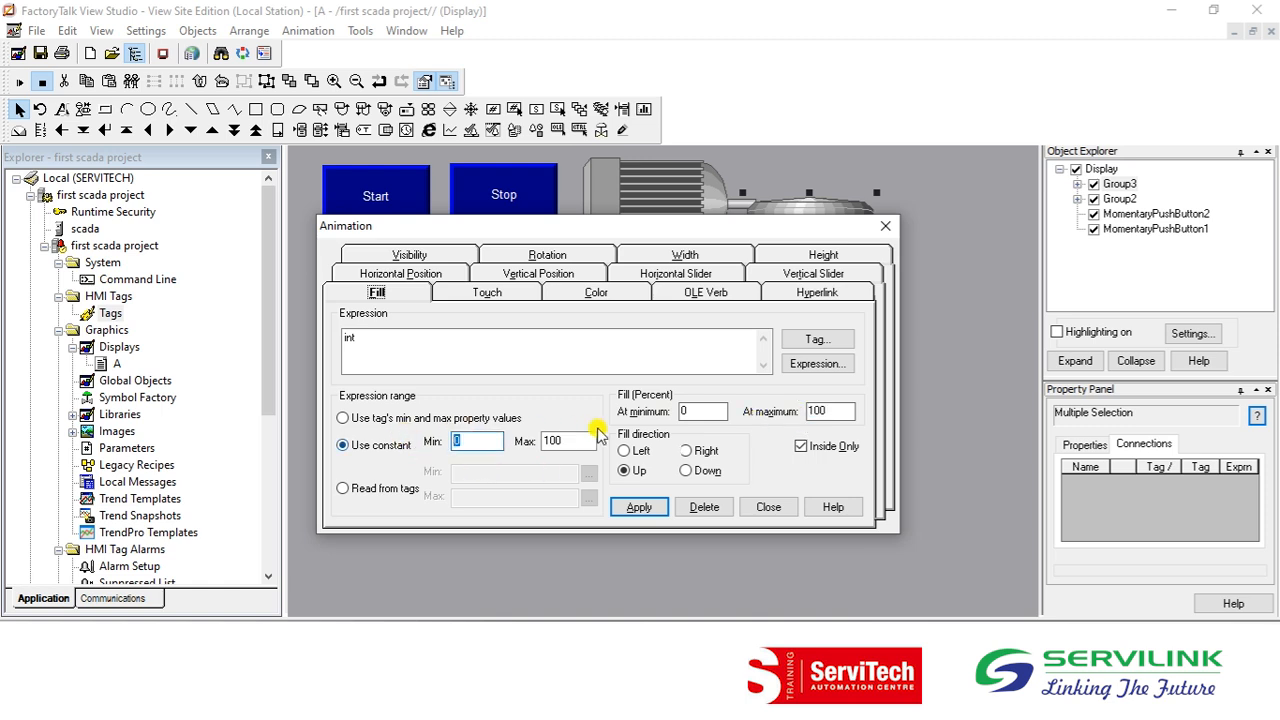
pyautogui.click(685, 405)
pyautogui.moveTo(693, 411); pyautogui.dragTo(664, 413)
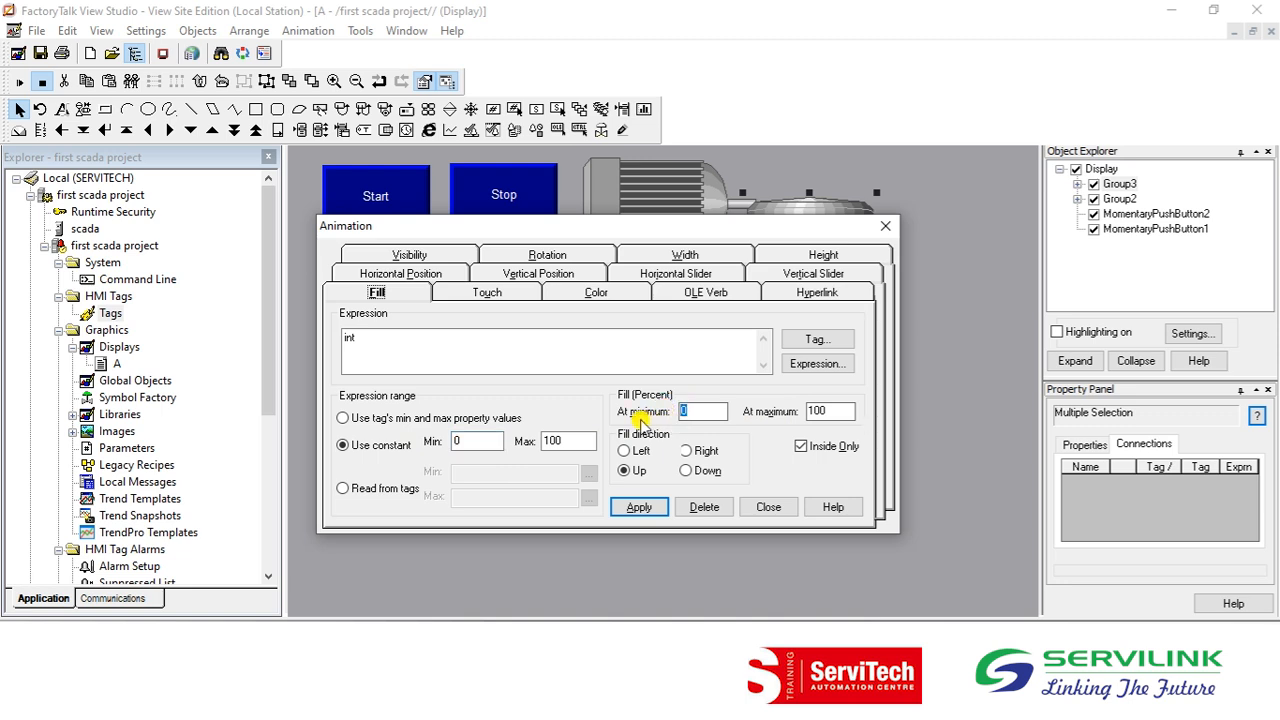
# Apply the tank's Fill animation with constant range 0 to 100 and fill 0 to 100 percent, and close the Animation dialog
pyautogui.moveTo(575, 441); pyautogui.dragTo(515, 441)
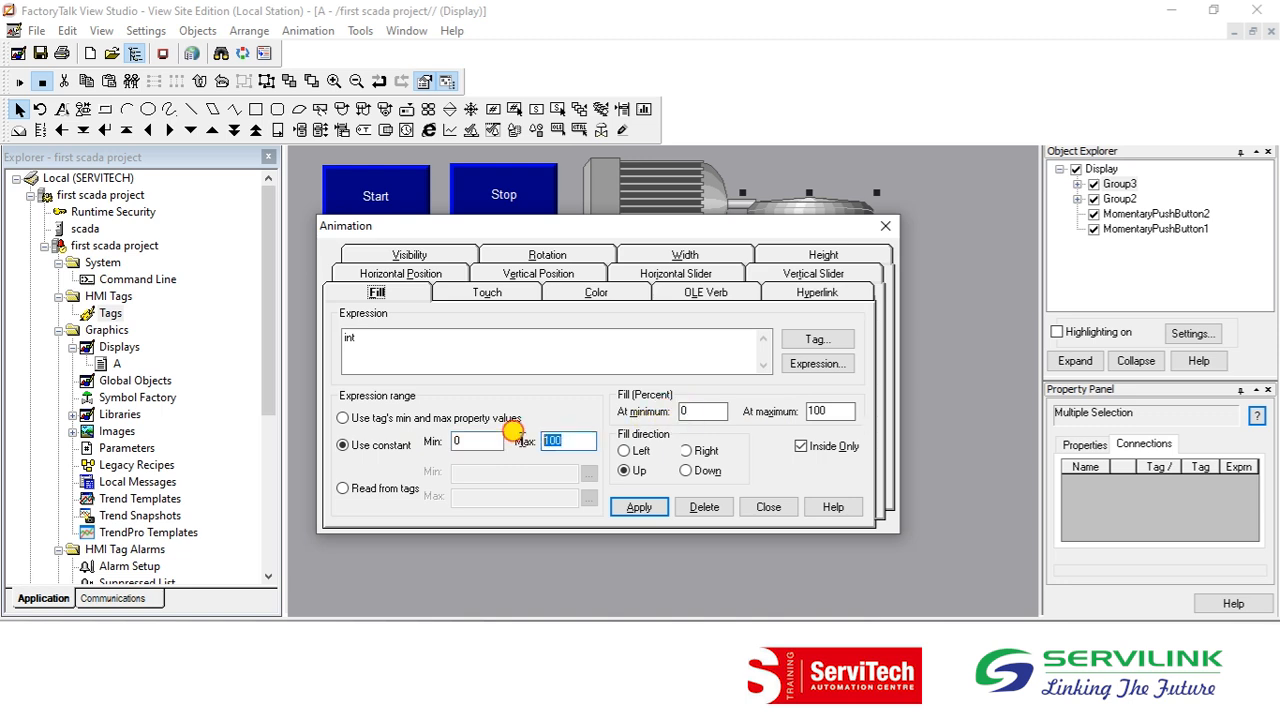
pyautogui.moveTo(852, 411); pyautogui.dragTo(740, 420)
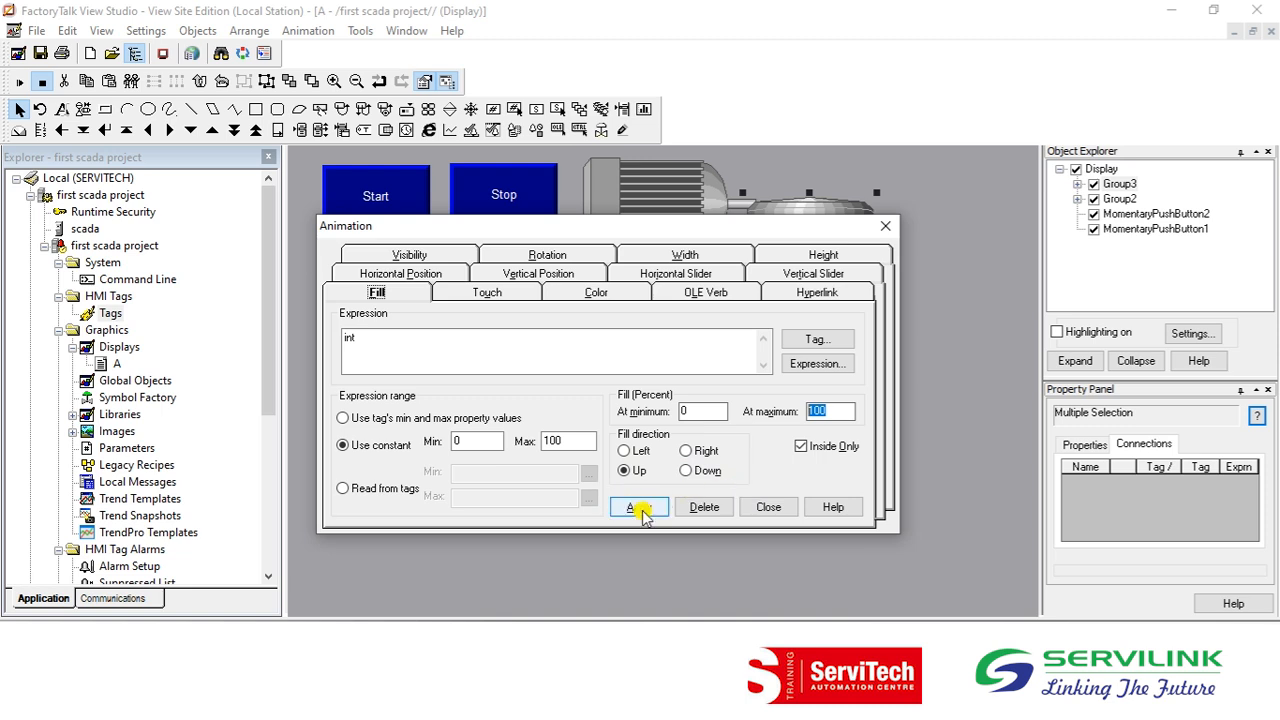
pyautogui.click(632, 508)
pyautogui.click(767, 507)
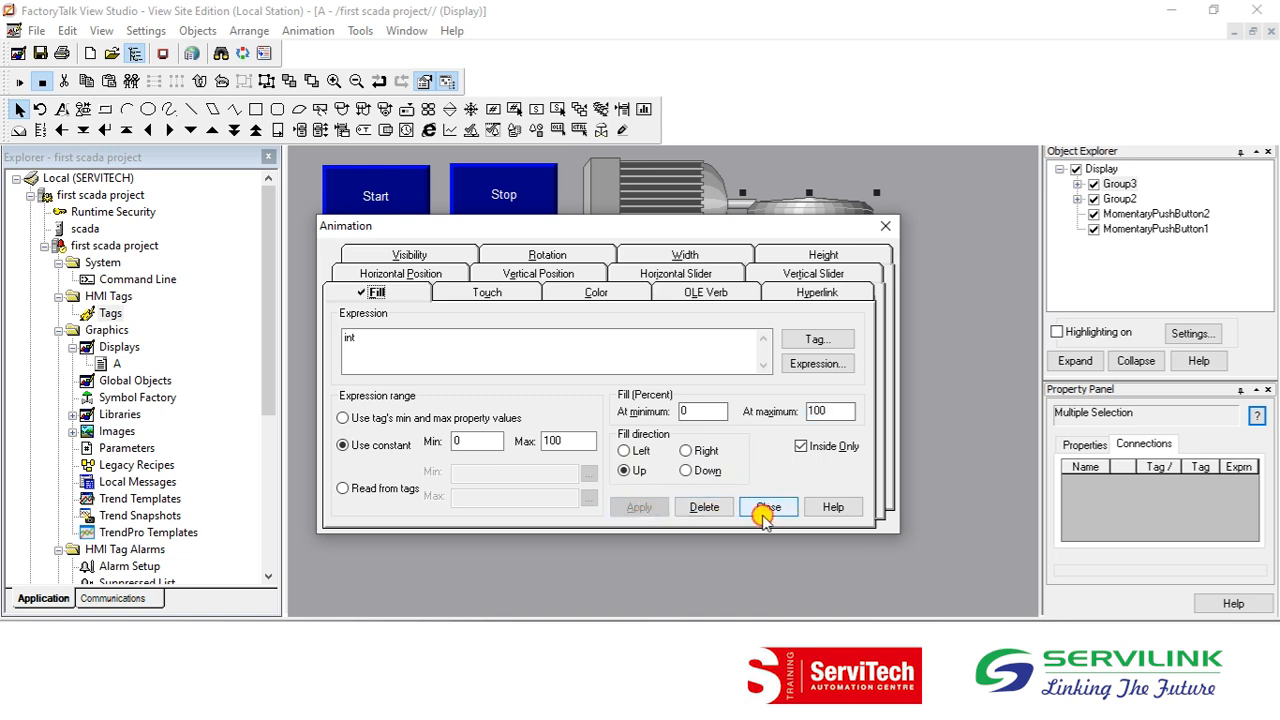
pyautogui.click(762, 518)
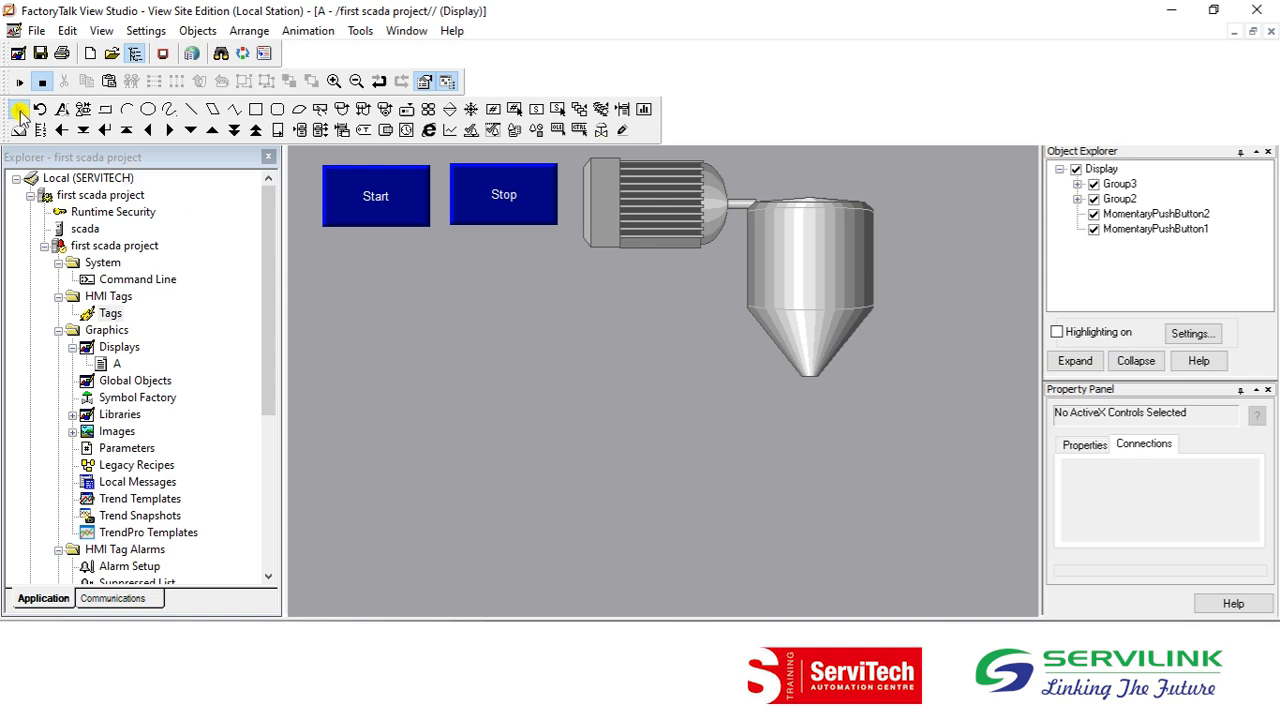
# Test the display by starting and stopping the motor, comparing the tank's fill with N7:0 in RSLogix 500, and return to edit mode
pyautogui.click(20, 84)
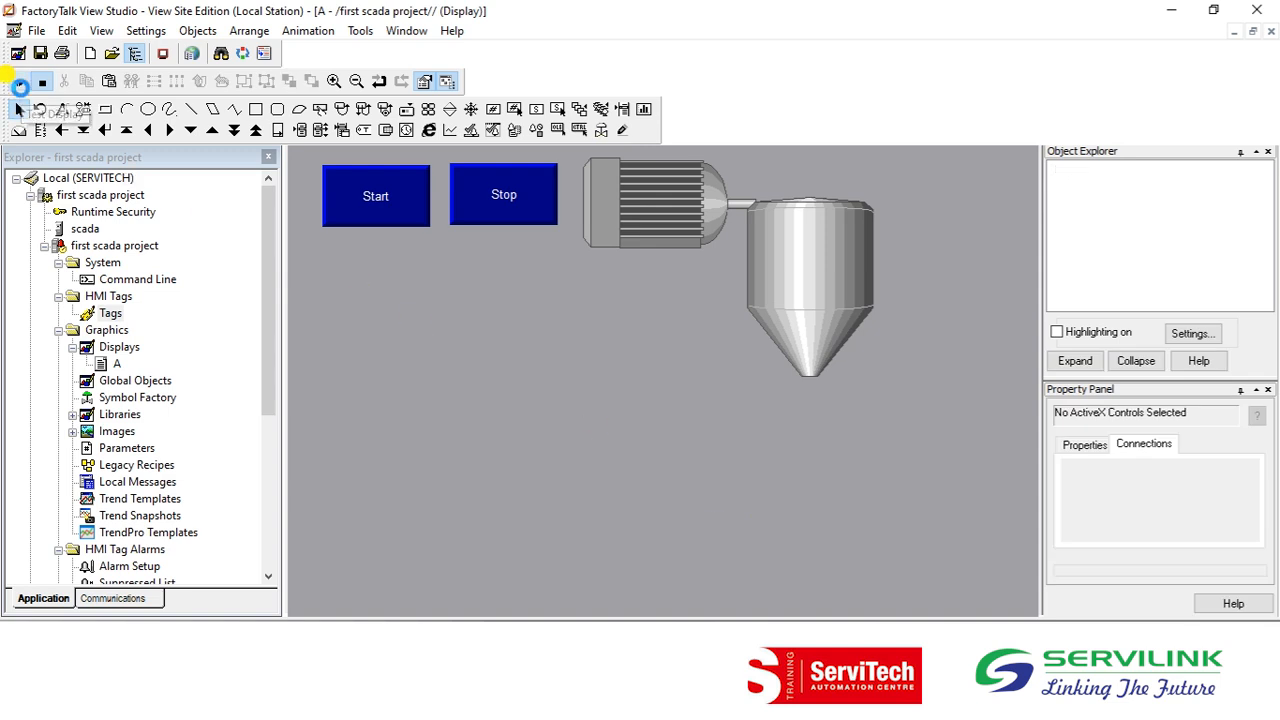
pyautogui.click(376, 200)
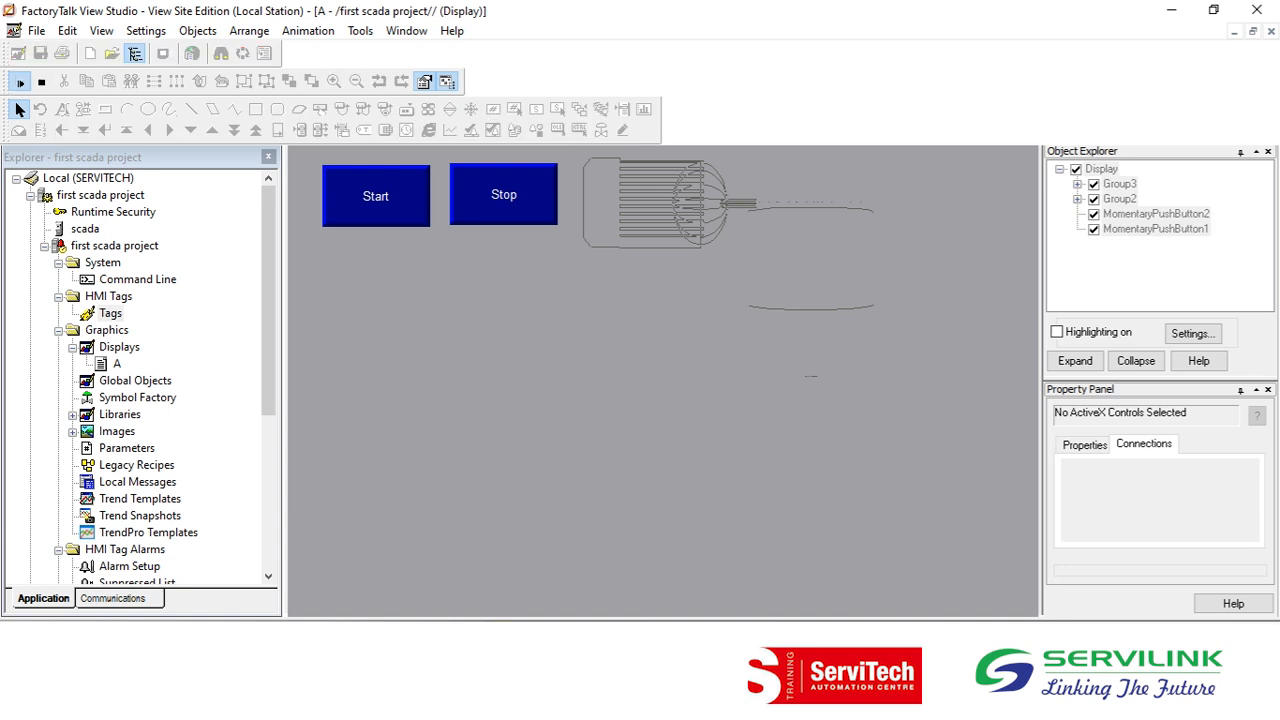
pyautogui.click(362, 193)
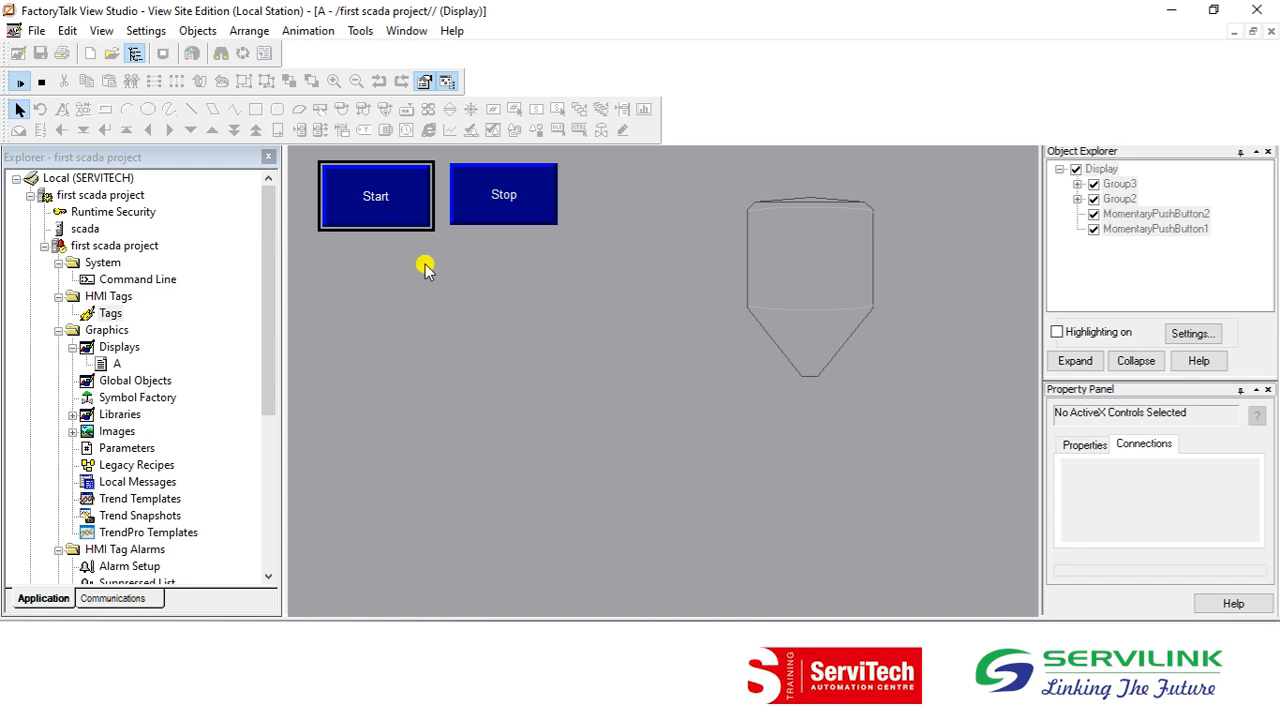
pyautogui.click(380, 204)
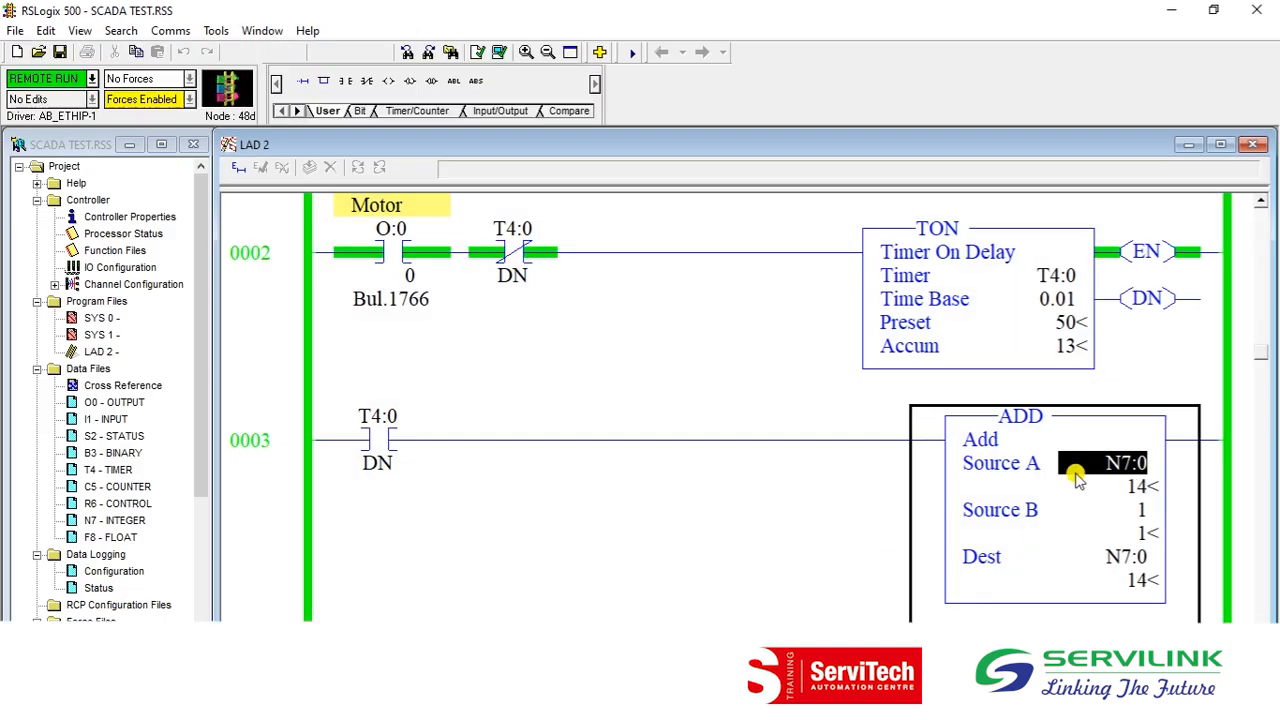
pyautogui.click(1133, 488)
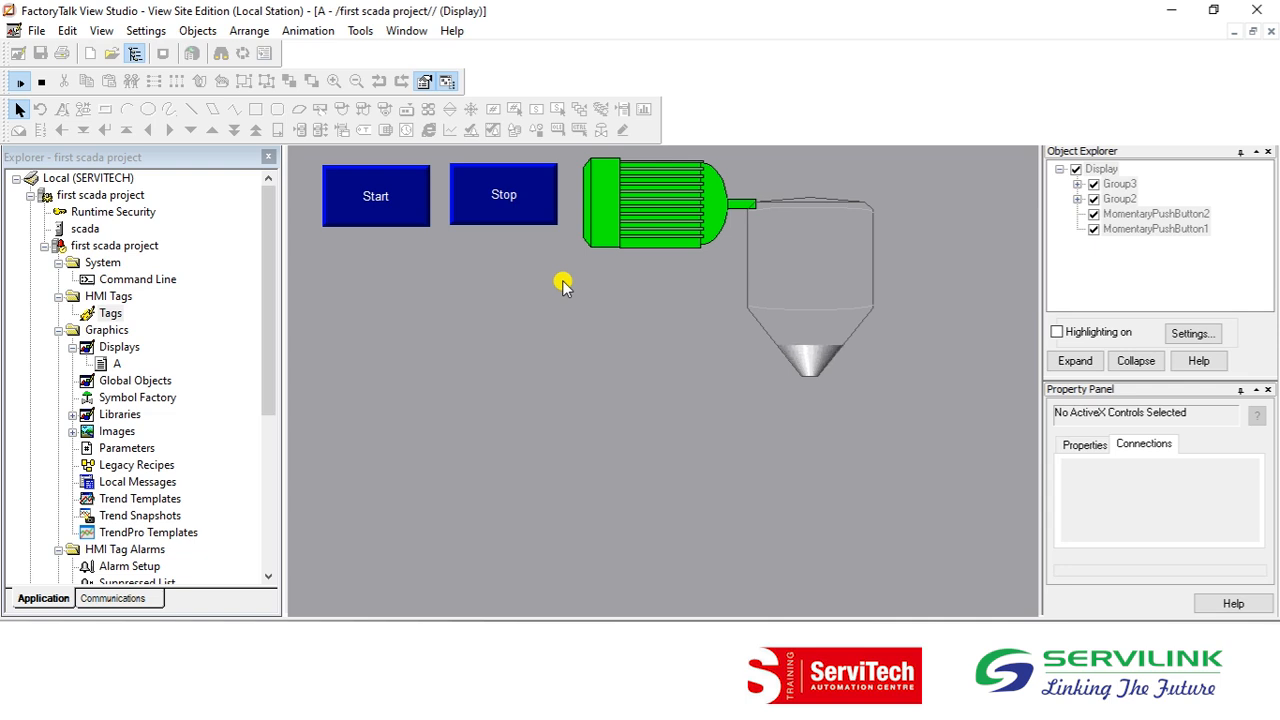
pyautogui.click(530, 190)
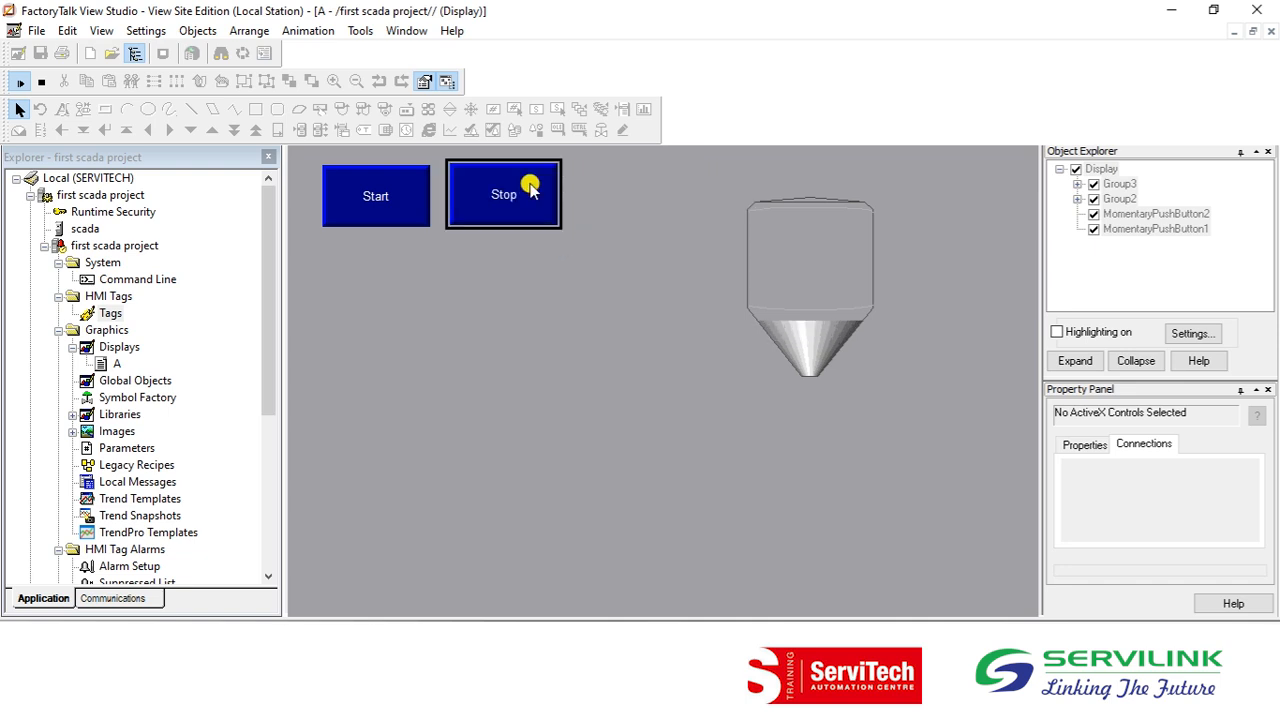
pyautogui.click(42, 81)
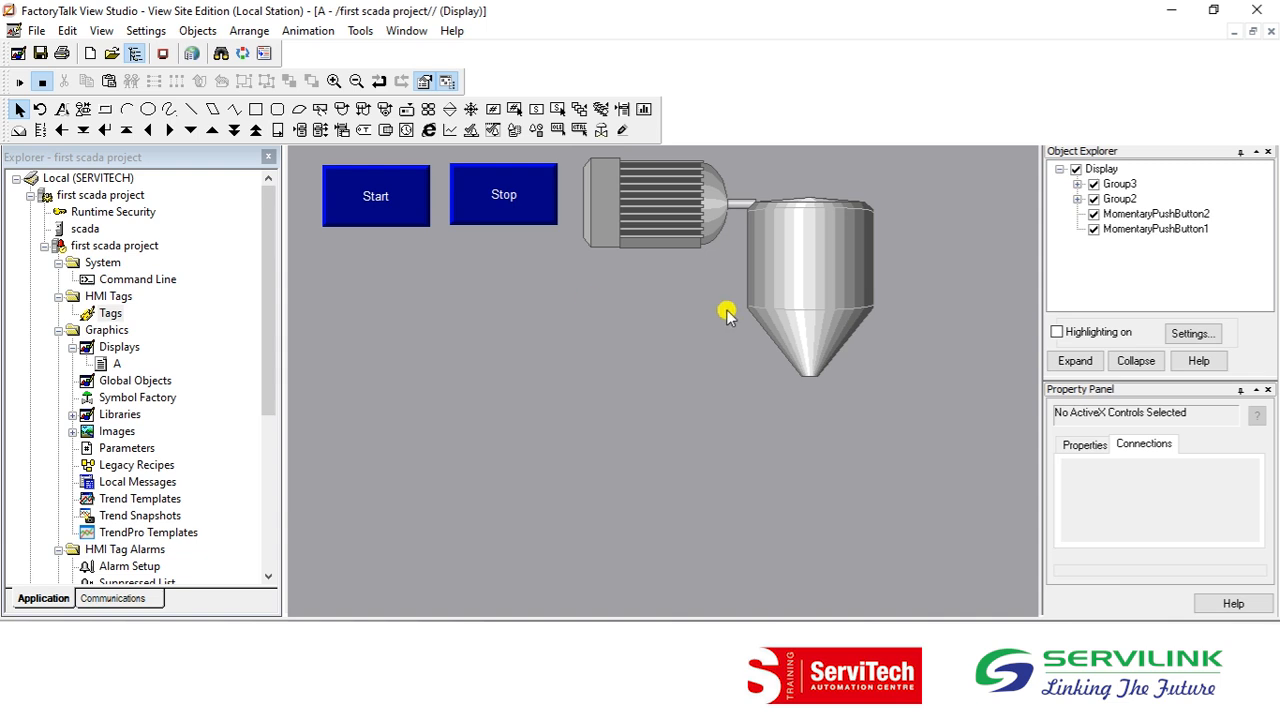
pyautogui.click(668, 706)
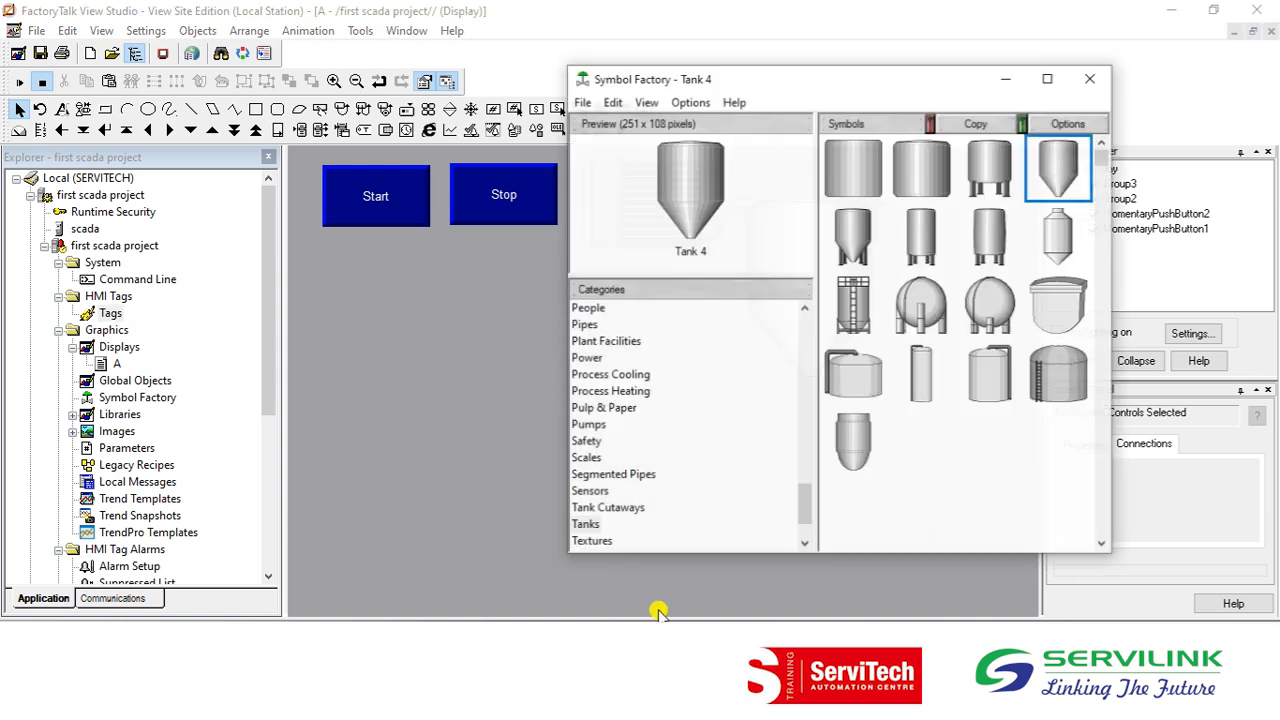
pyautogui.moveTo(812, 497); pyautogui.dragTo(808, 508)
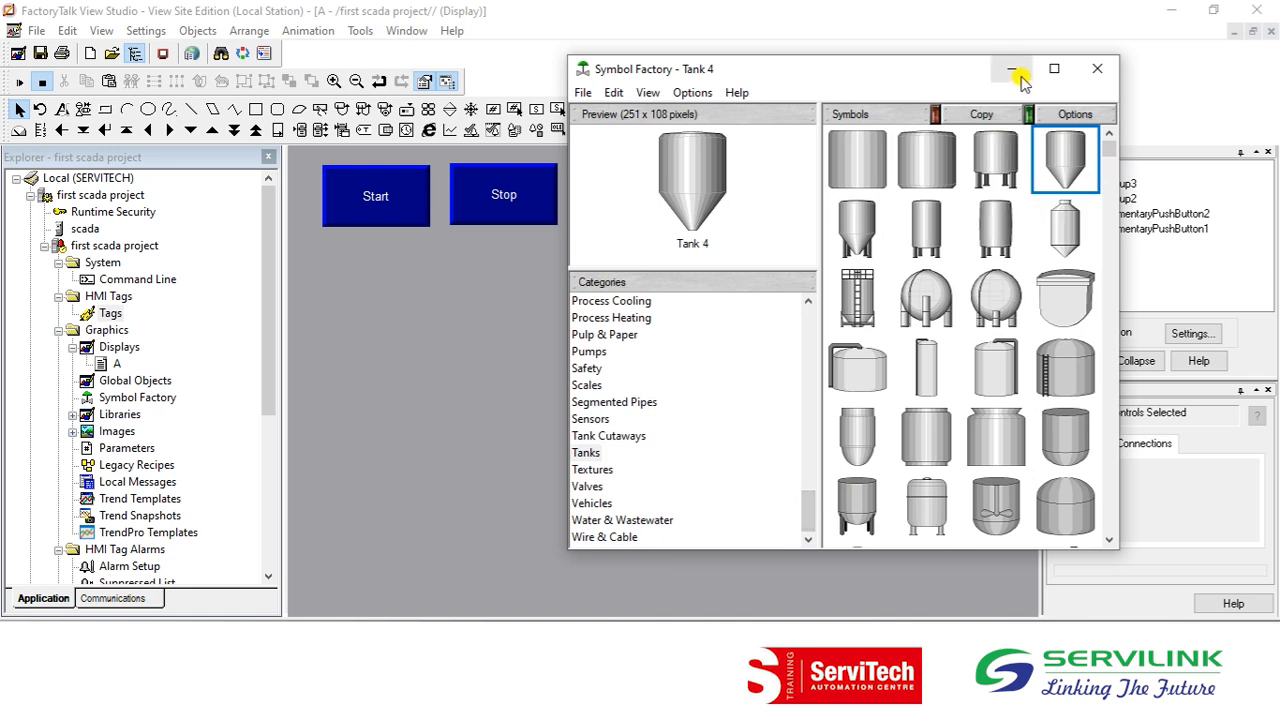
pyautogui.click(1097, 69)
# Replace the tank with a small filled square drawn in the empty area below the Start and Stop buttons
pyautogui.click(794, 261)
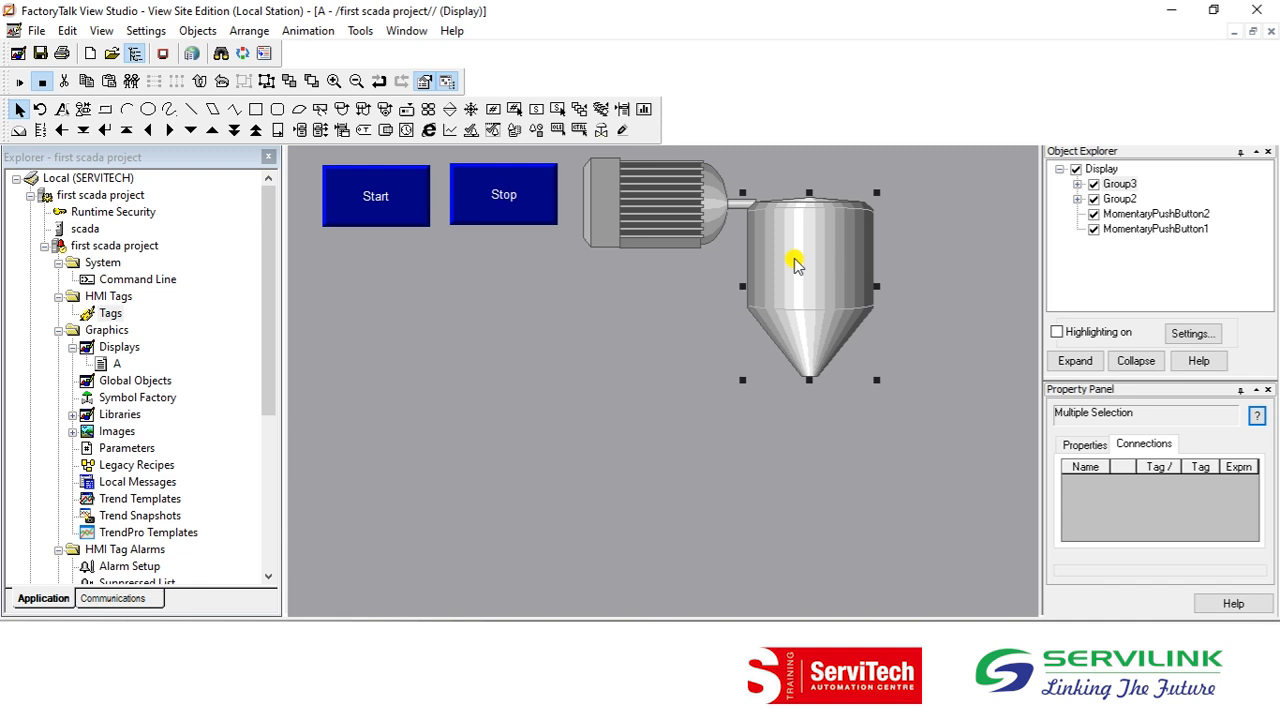
pyautogui.press('Delete')
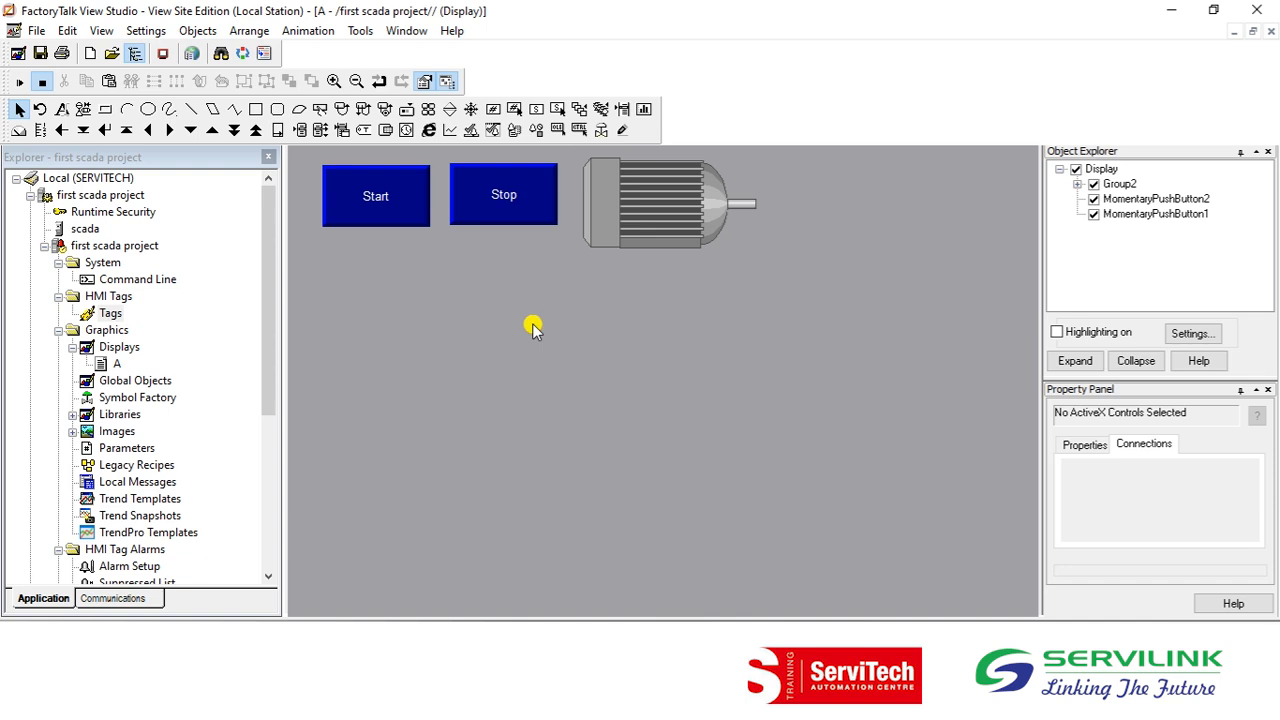
pyautogui.click(255, 112)
pyautogui.moveTo(426, 374); pyautogui.dragTo(488, 434)
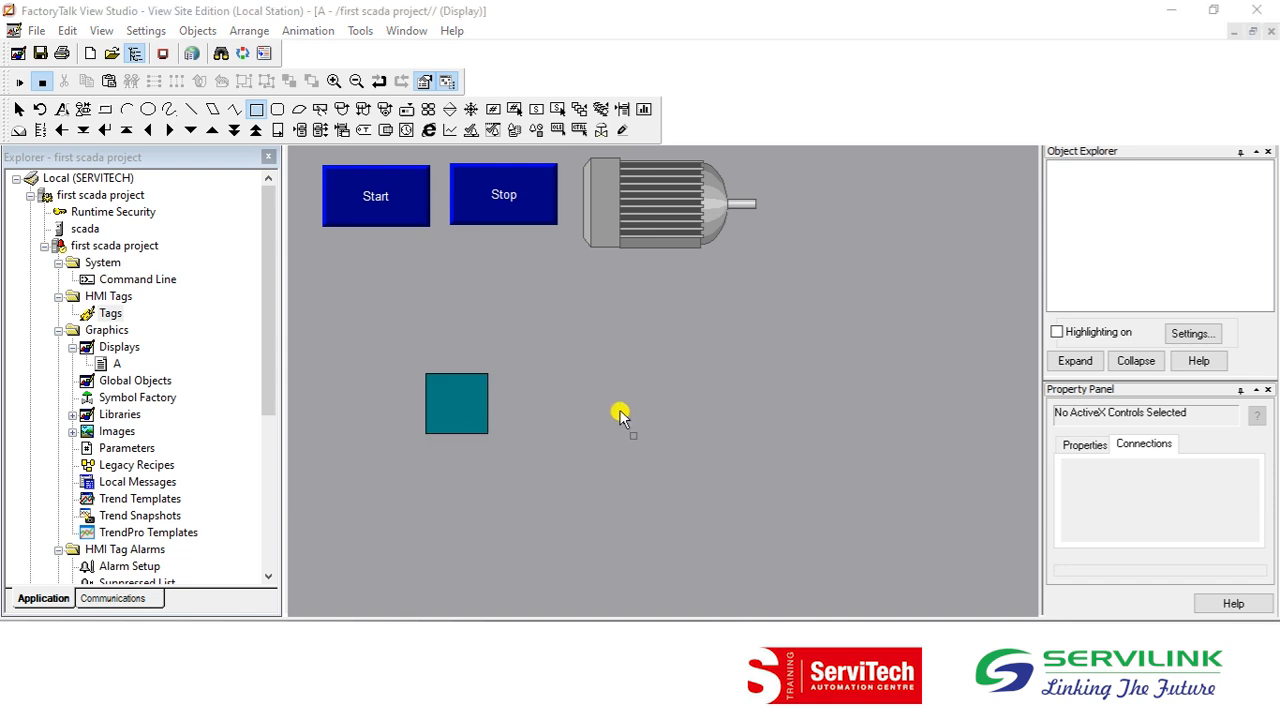
pyautogui.click(163, 435)
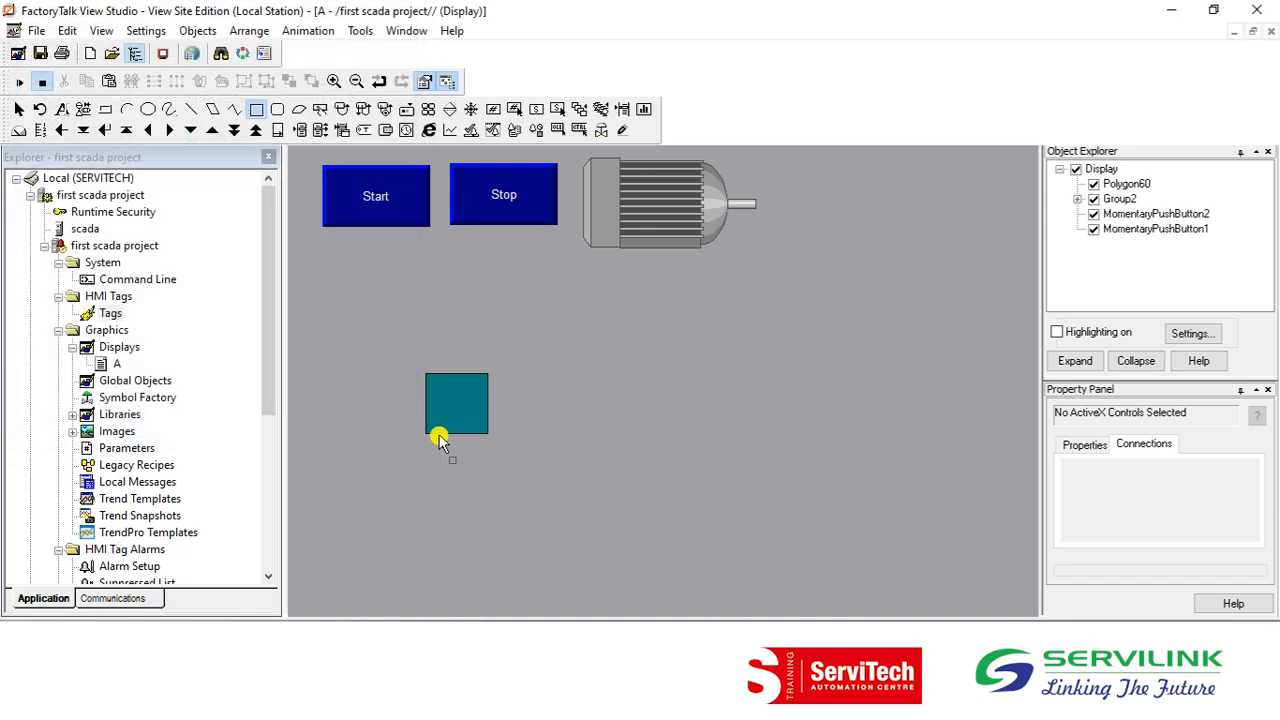
pyautogui.rightClick(491, 412)
pyautogui.click(424, 407)
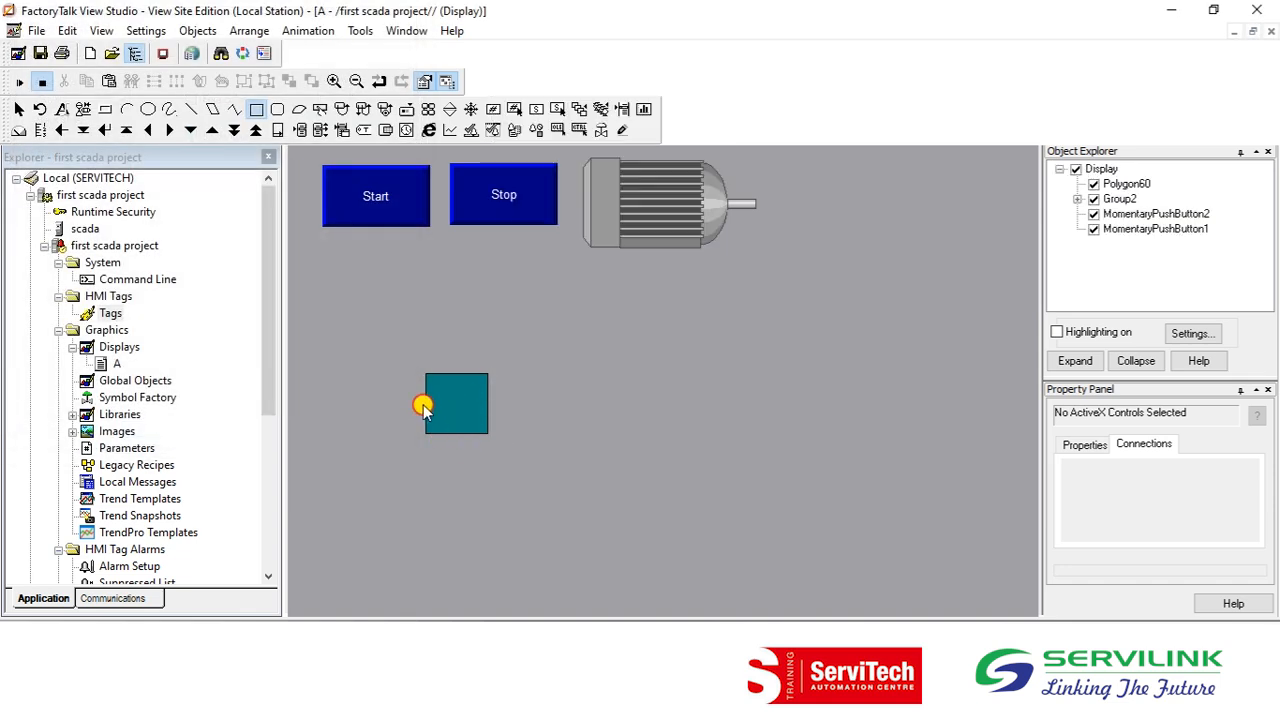
pyautogui.click(470, 378)
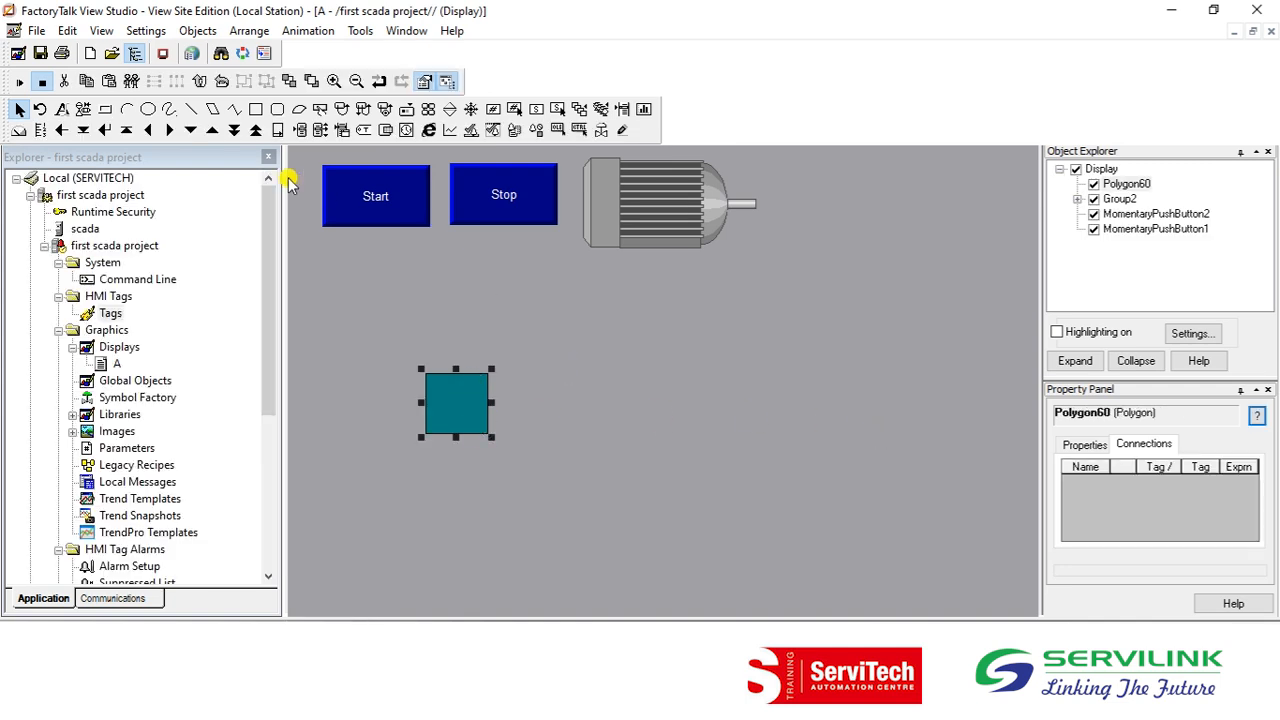
pyautogui.click(191, 109)
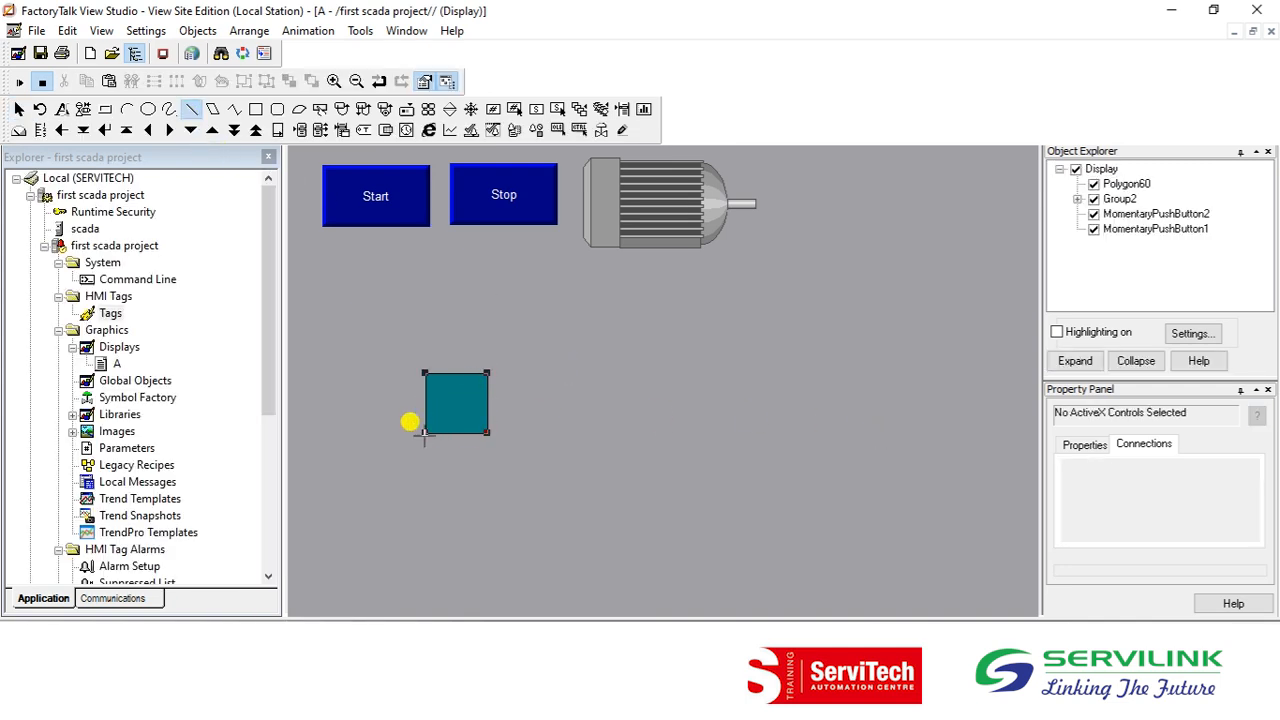
pyautogui.moveTo(425, 433); pyautogui.dragTo(740, 383)
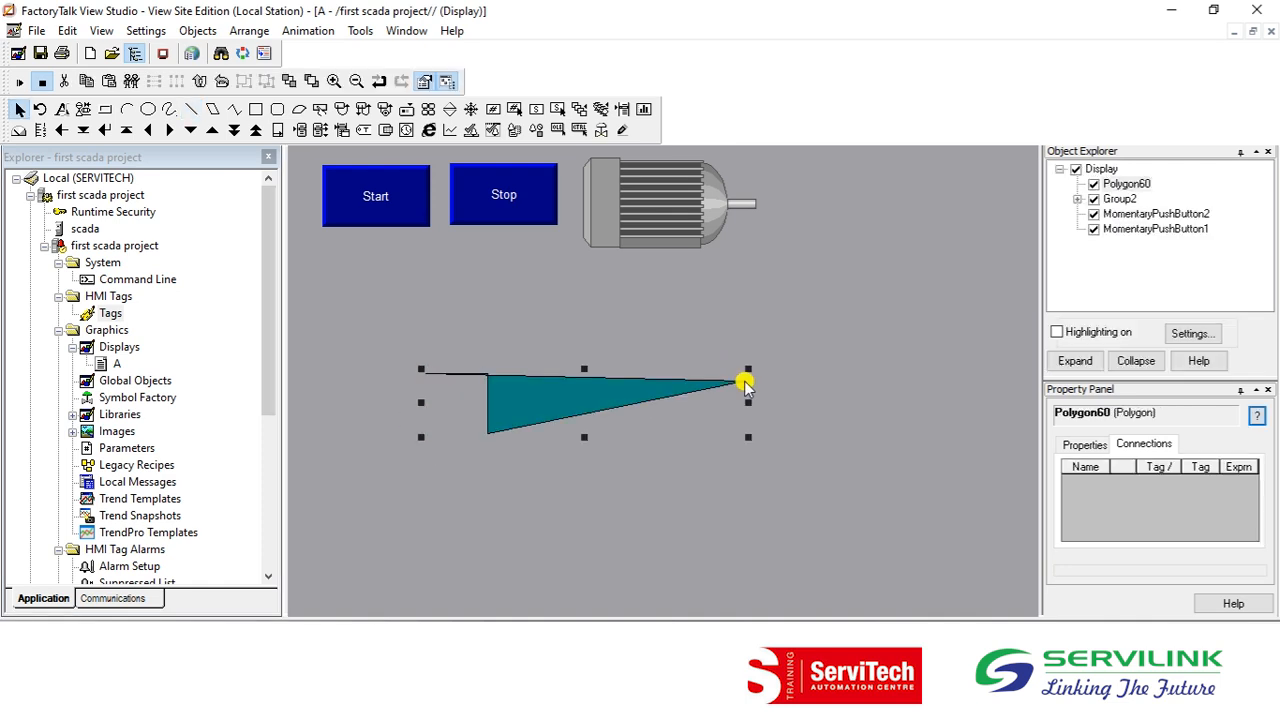
pyautogui.hotkey('ctrl', 'z')
pyautogui.click(714, 403)
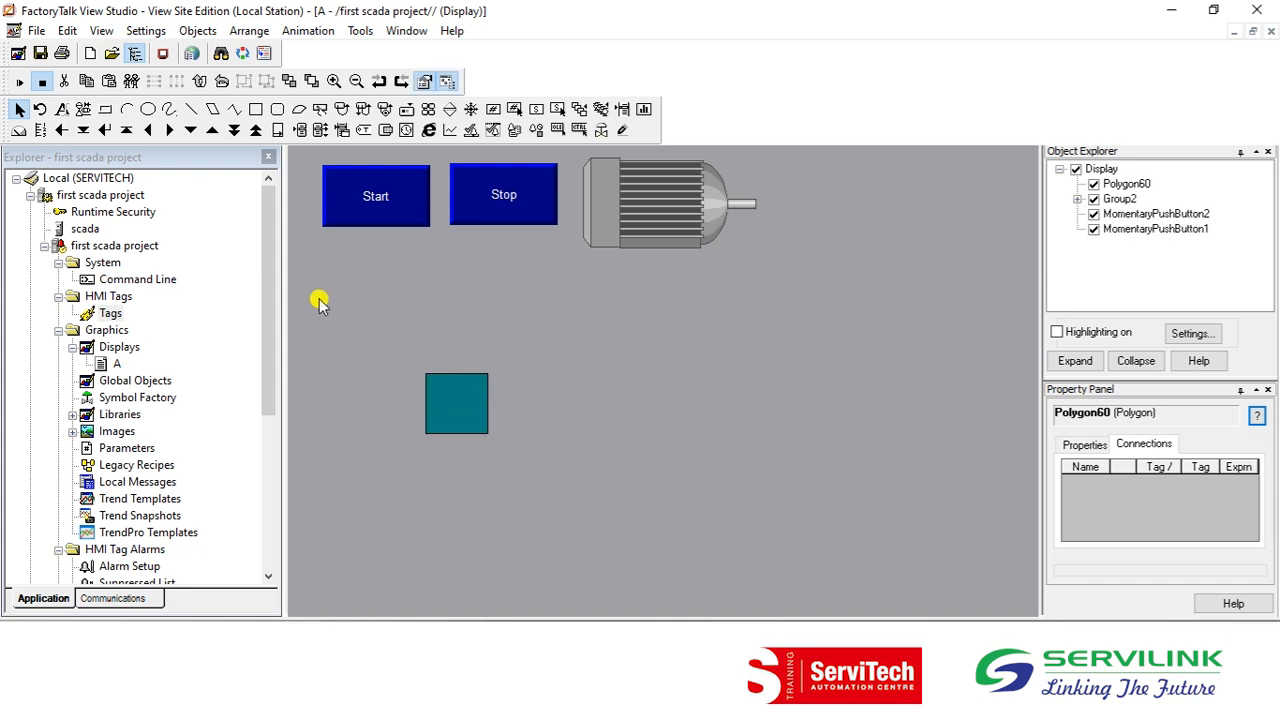
# Draw a horizontal line from the square's lower-left corner along its base and well beyond it, keeping a solid style and width 1
pyautogui.click(191, 109)
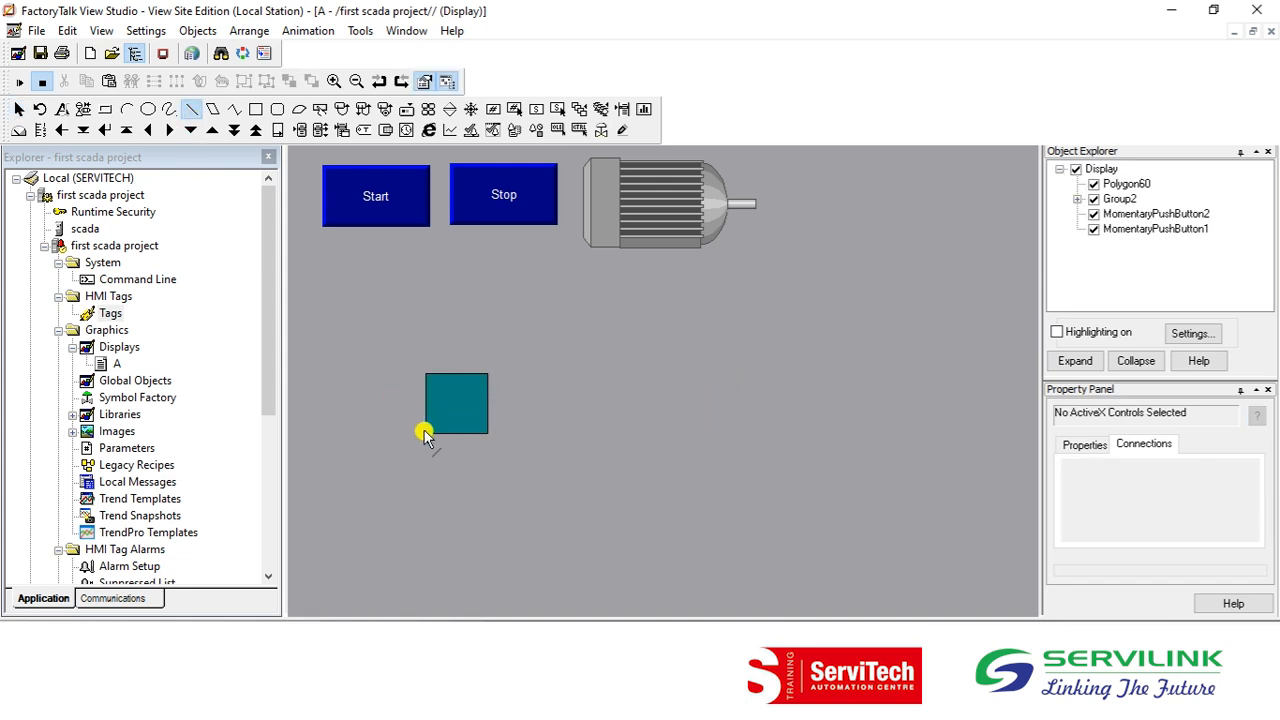
pyautogui.moveTo(427, 433)
pyautogui.mouseDown()
pyautogui.moveTo(800, 444)
pyautogui.moveTo(790, 436)
pyautogui.mouseUp()
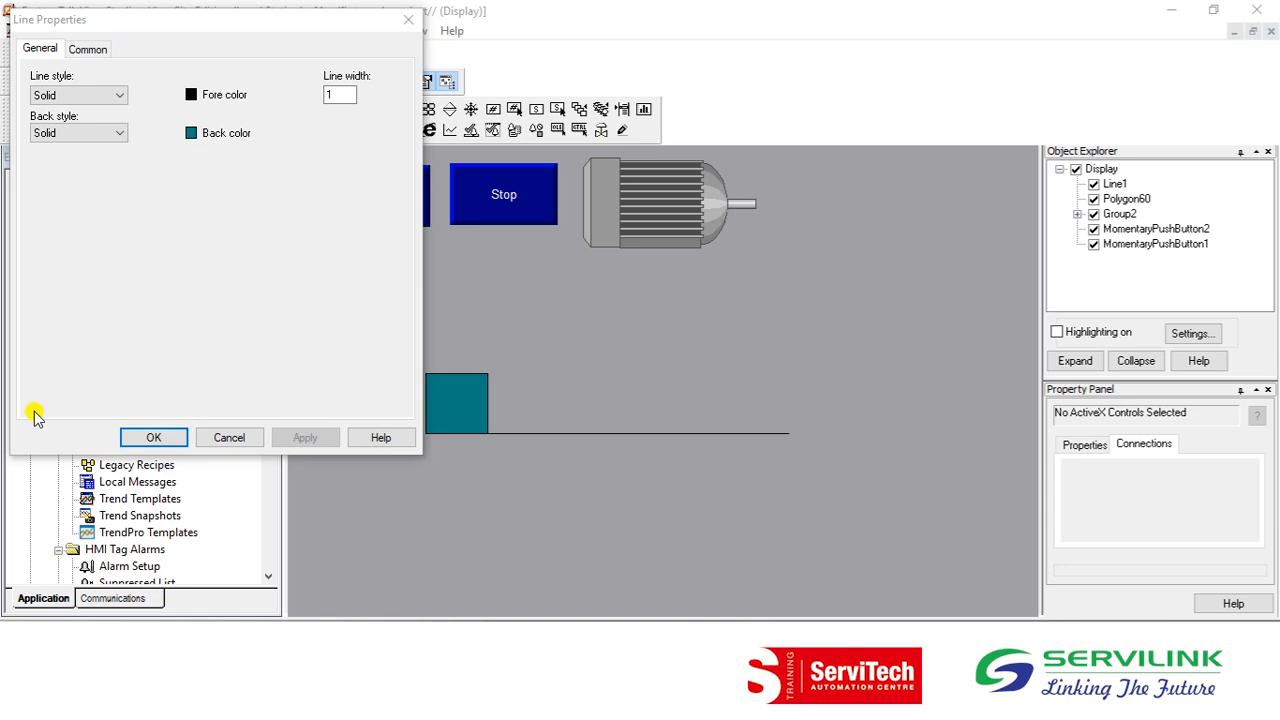
pyautogui.click(152, 438)
pyautogui.press('Escape')
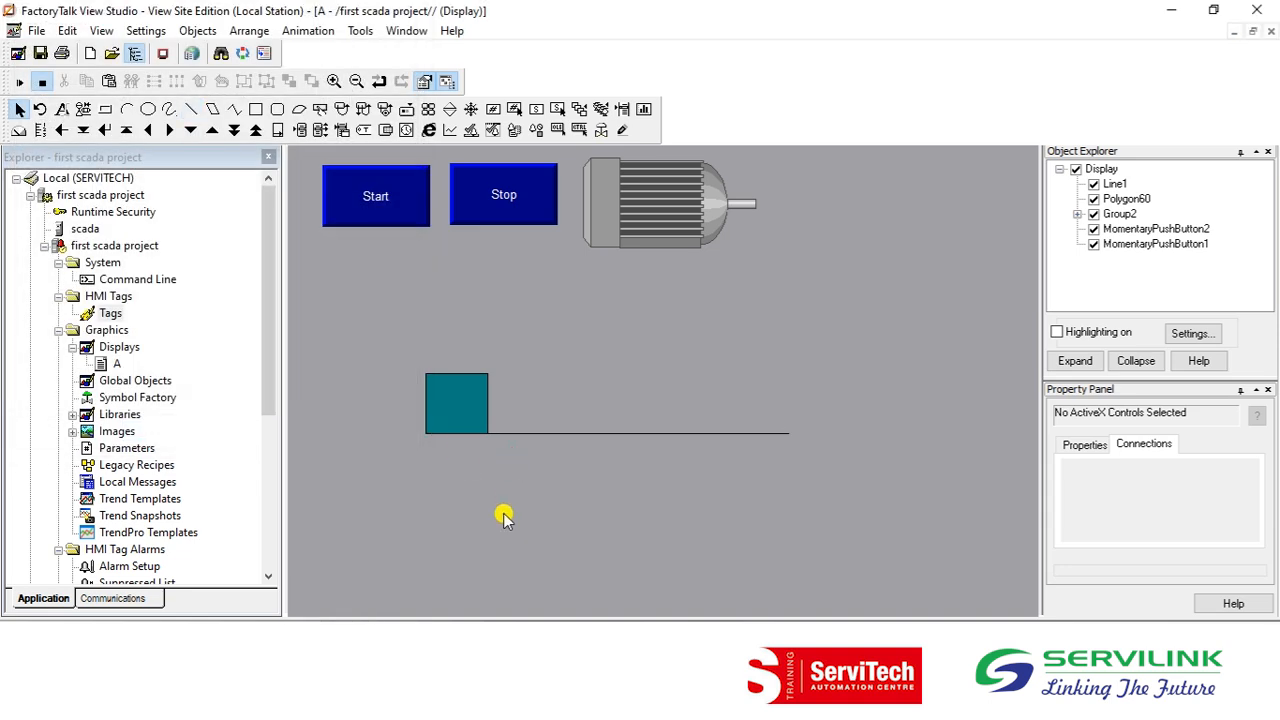
# Open the square's Horizontal Position animation and enter the tag int as its expression
pyautogui.click(450, 400)
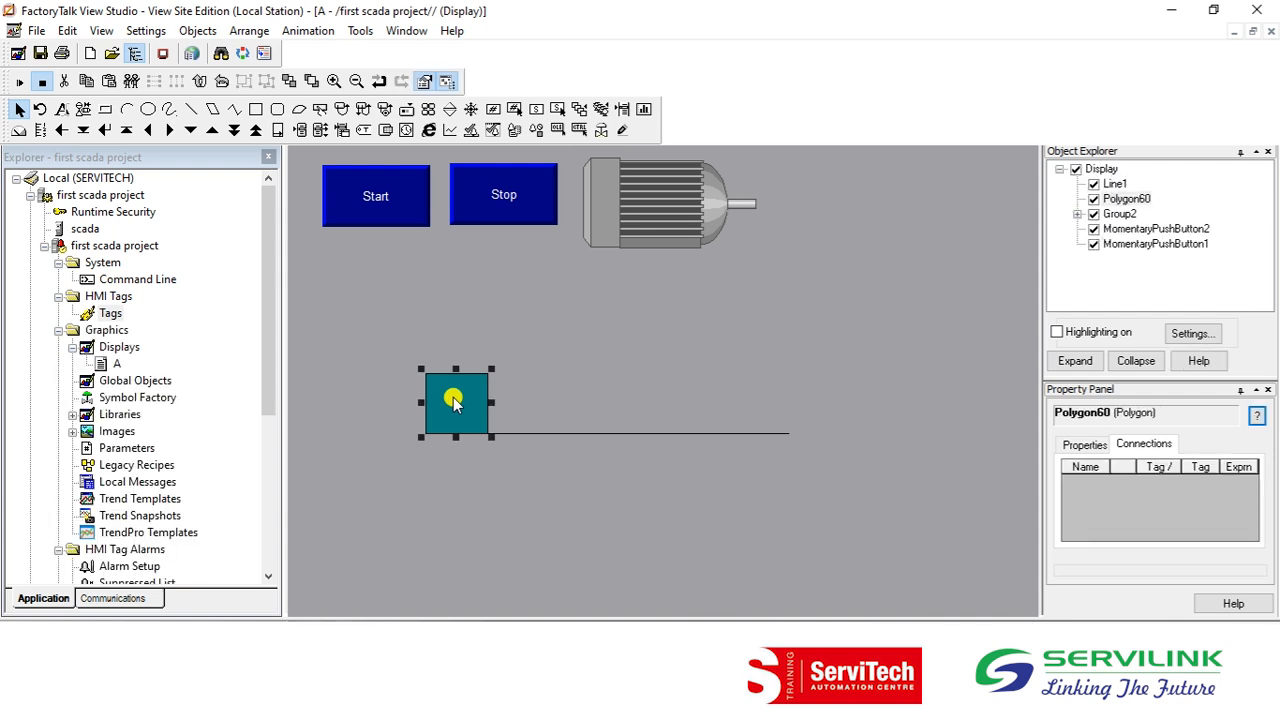
pyautogui.rightClick(453, 400)
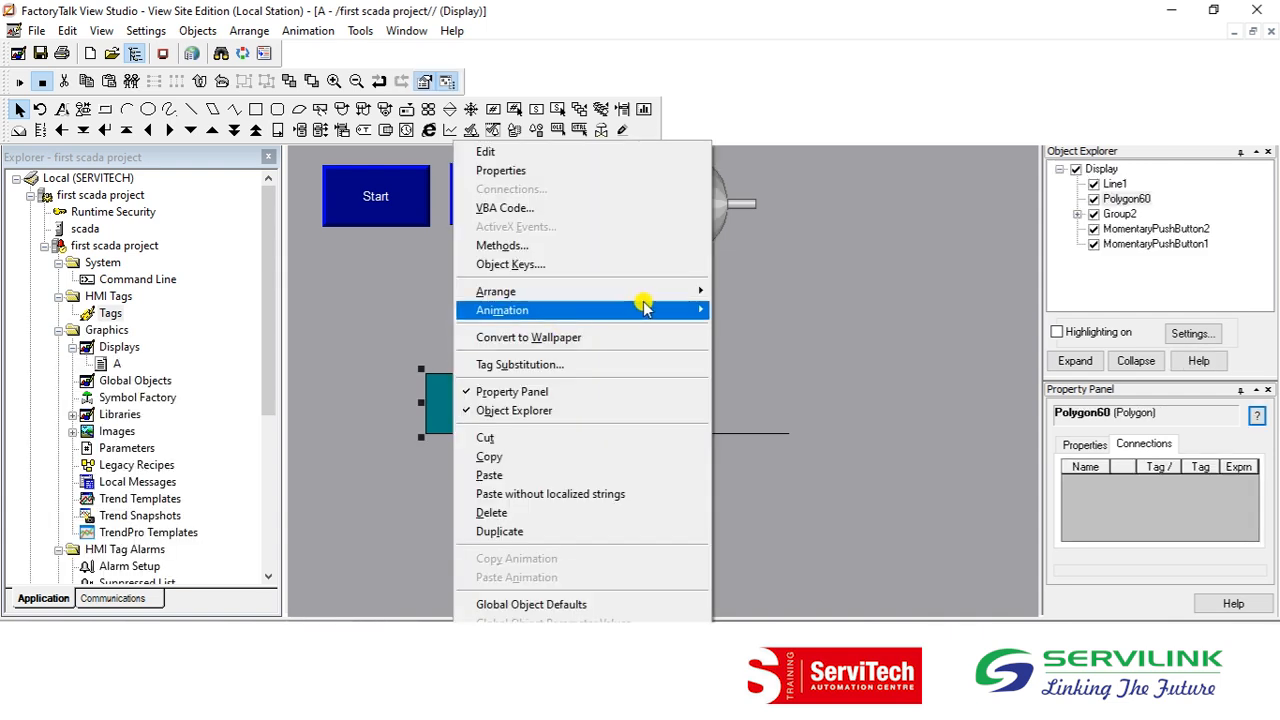
pyautogui.moveTo(643, 308)
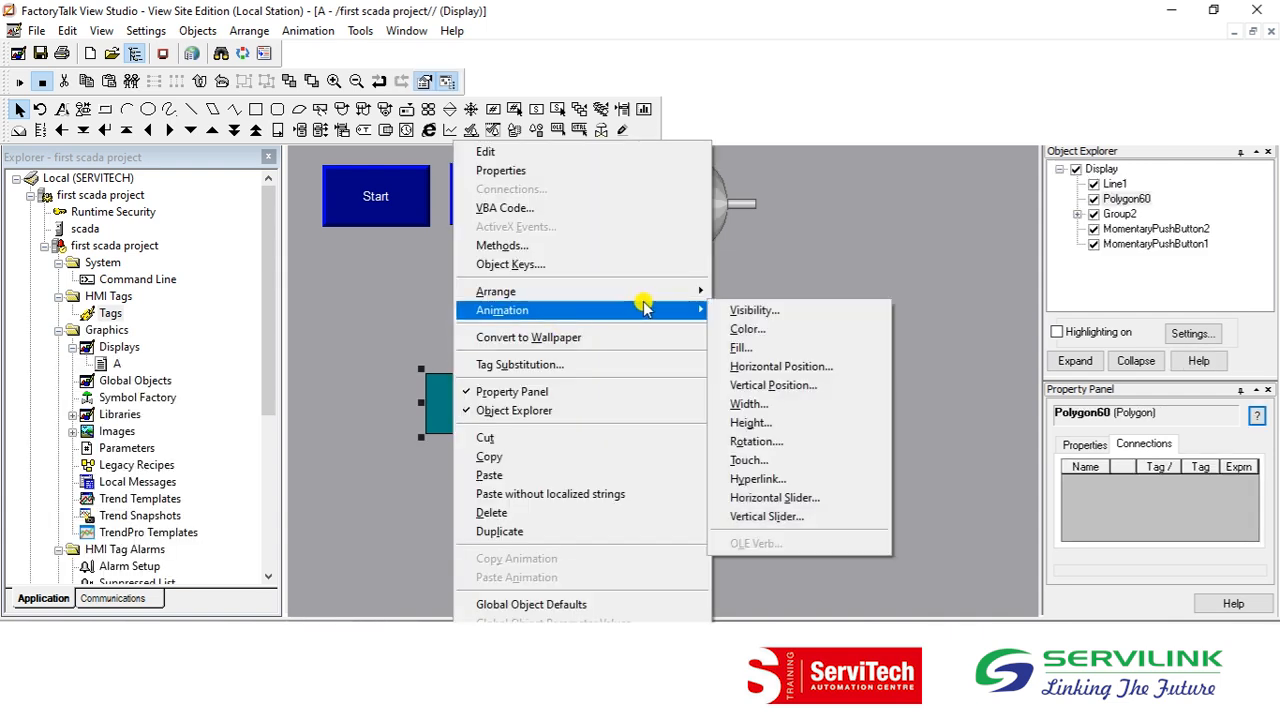
pyautogui.click(843, 370)
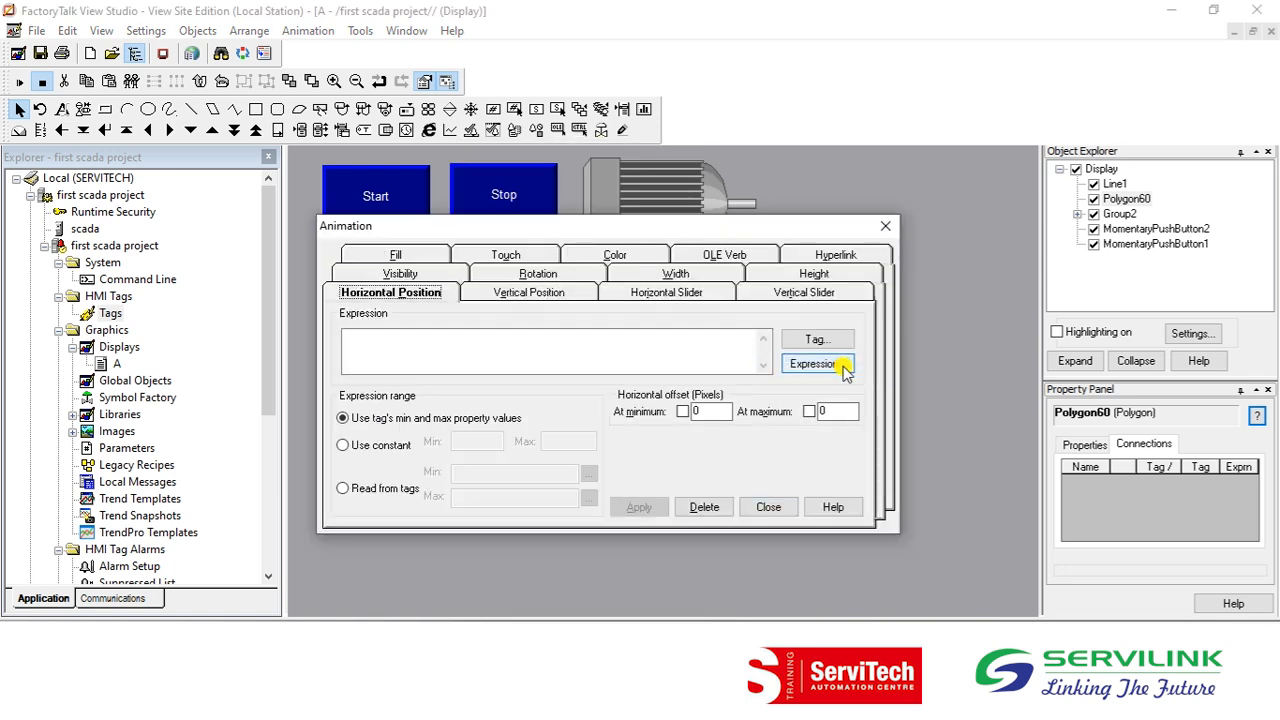
pyautogui.click(545, 331)
pyautogui.write('int')
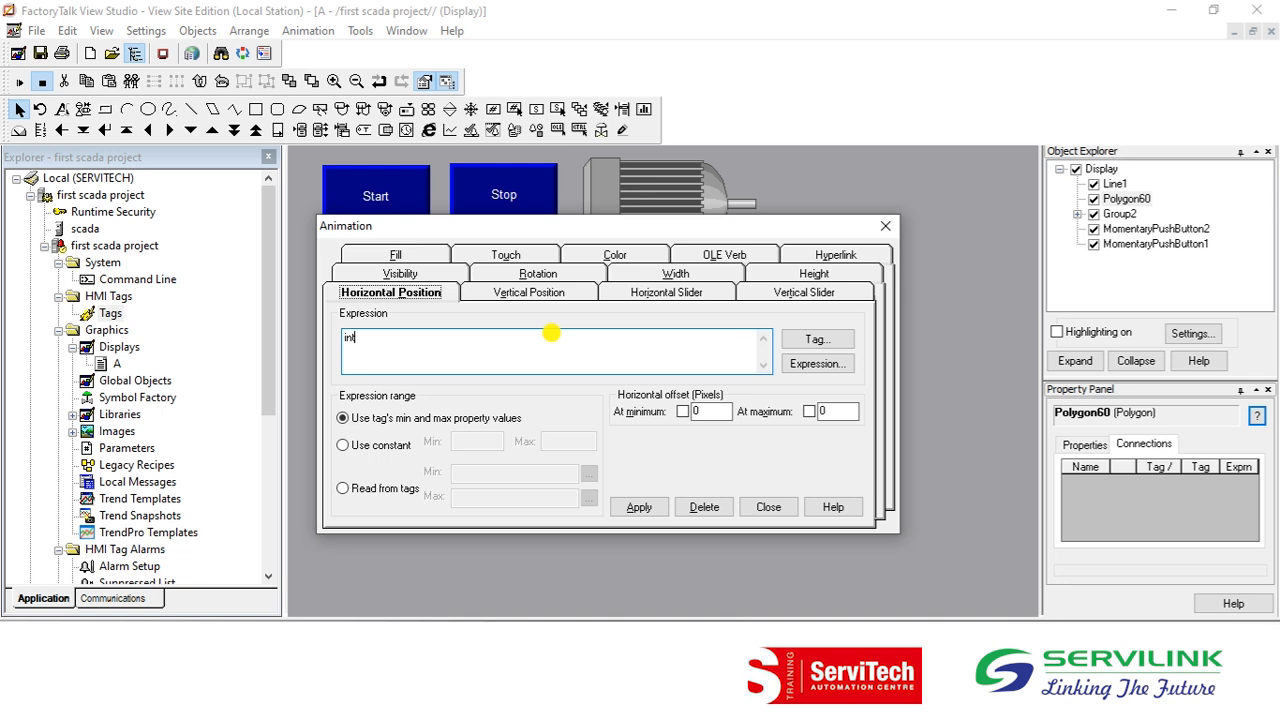
# Set the horizontal position's expression range to constants with Min 0 and Max 100
pyautogui.click(344, 445)
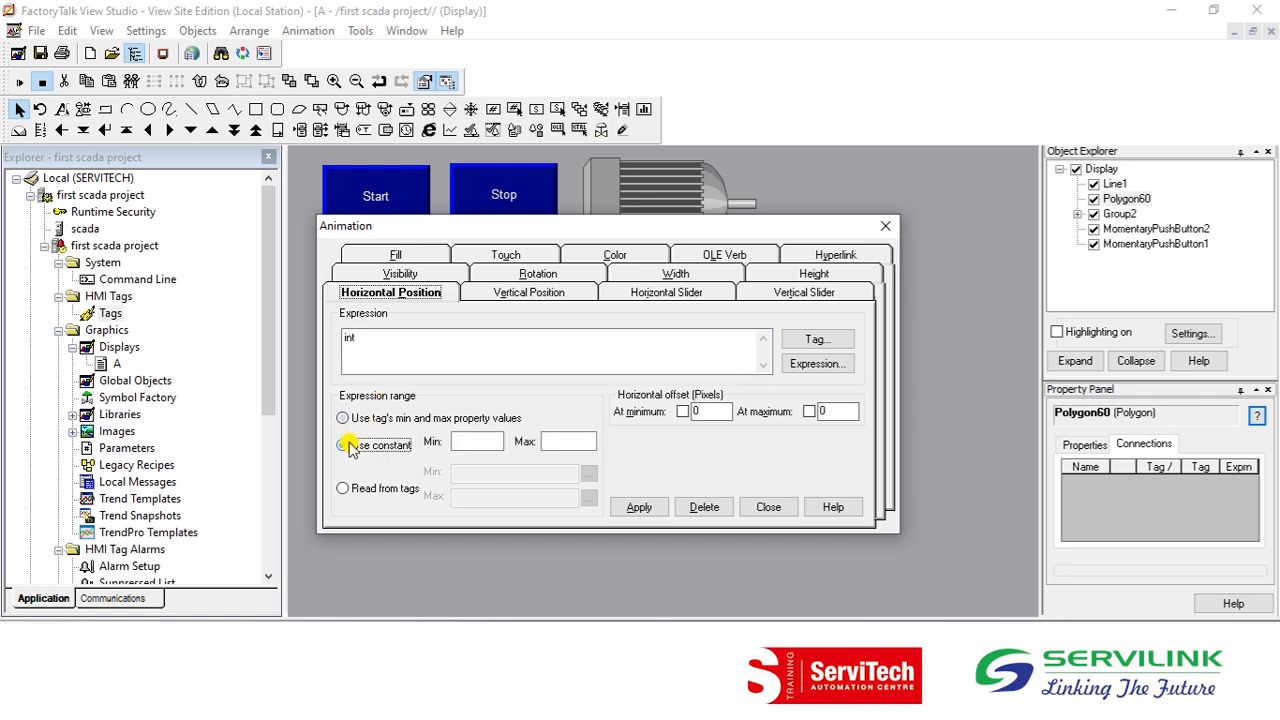
pyautogui.click(493, 438)
pyautogui.write('0')
pyautogui.press('Tab')
pyautogui.write('100')
pyautogui.press('Tab')
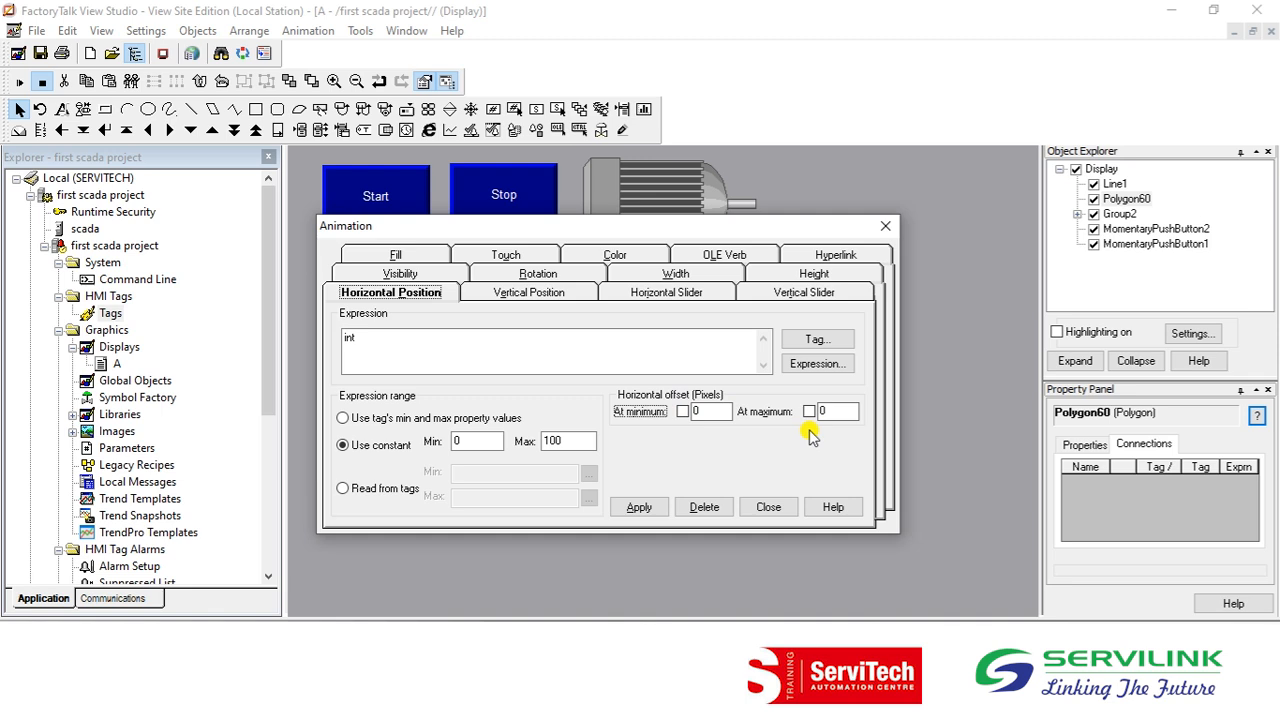
# Move the Animation dialog clear of the square to view its travel line, and apply the horizontal position settings
pyautogui.moveTo(677, 230); pyautogui.dragTo(820, 507)
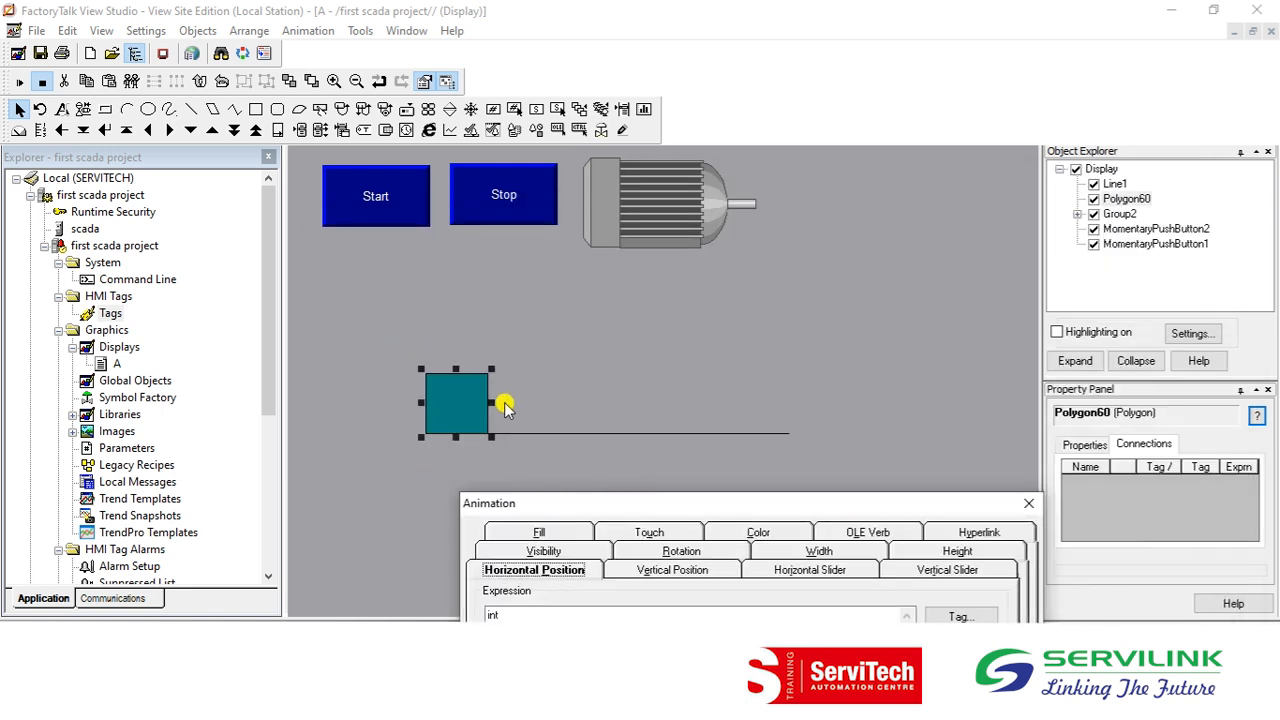
pyautogui.moveTo(701, 506); pyautogui.dragTo(755, 153)
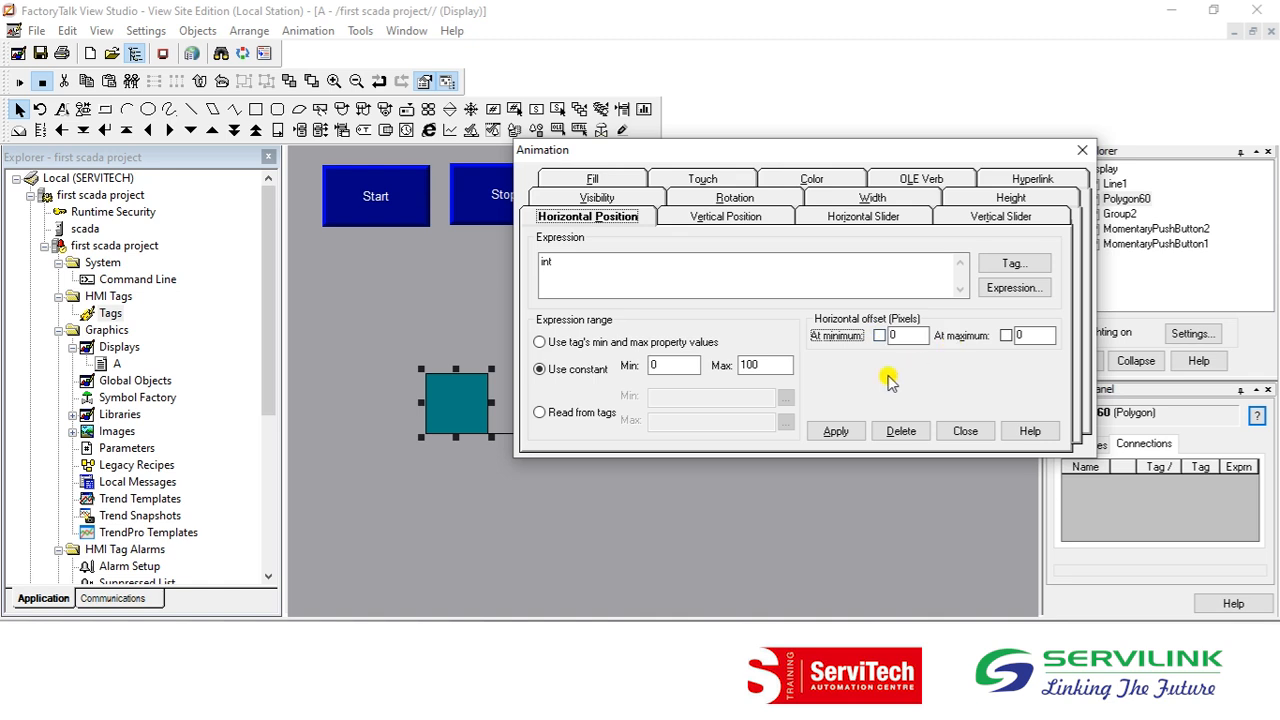
pyautogui.click(846, 438)
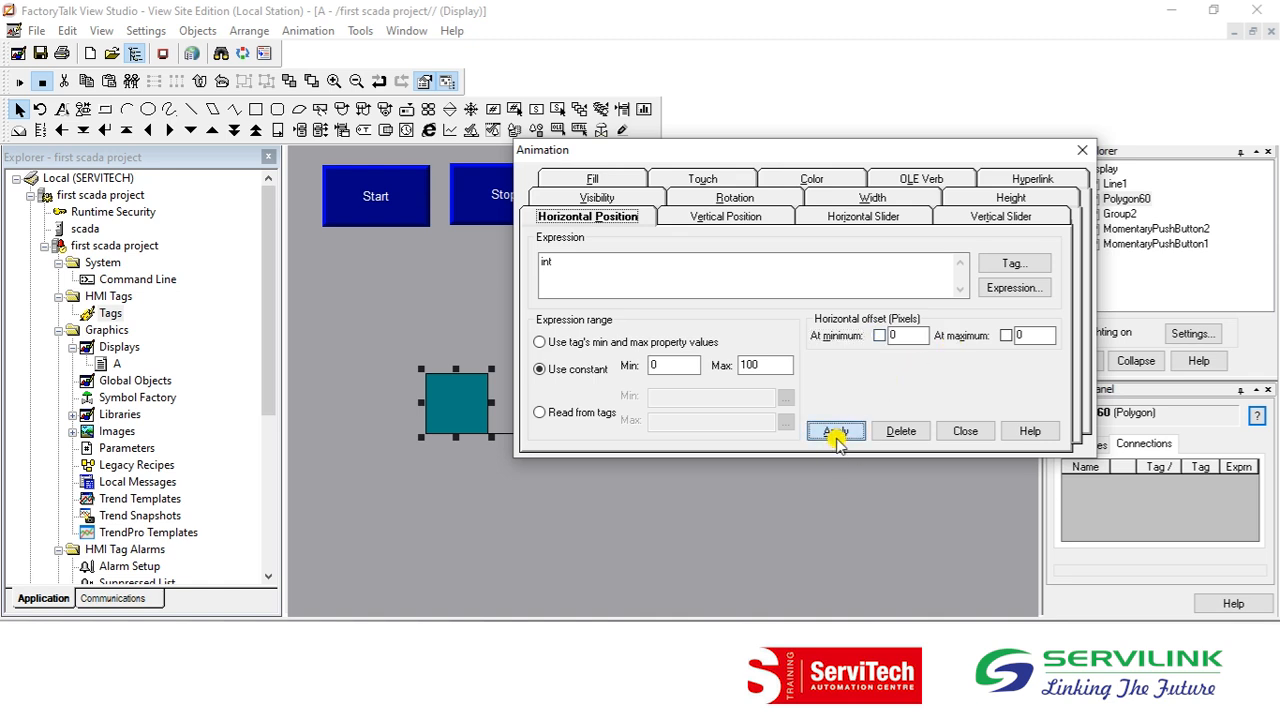
# Close the square's animation settings and clear the selection on the display
pyautogui.click(965, 432)
pyautogui.click(743, 503)
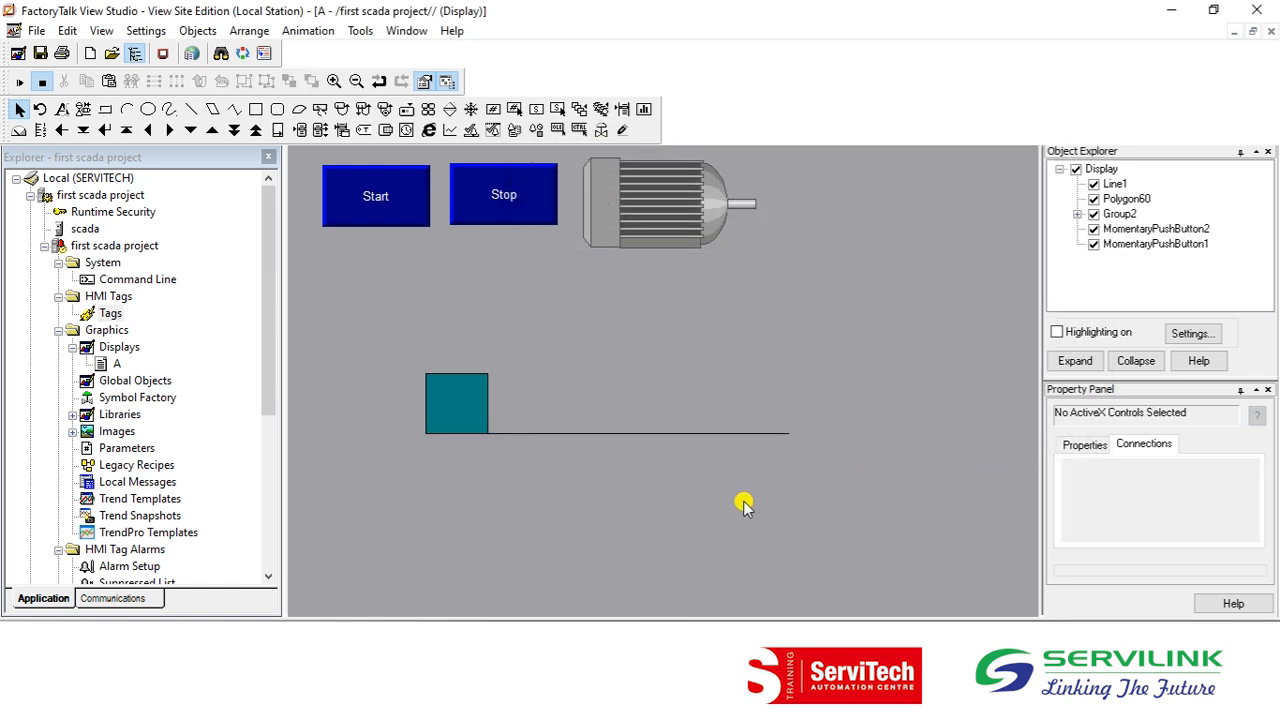
# Duplicate the square and align the copy on the line at its far end
pyautogui.click(467, 410)
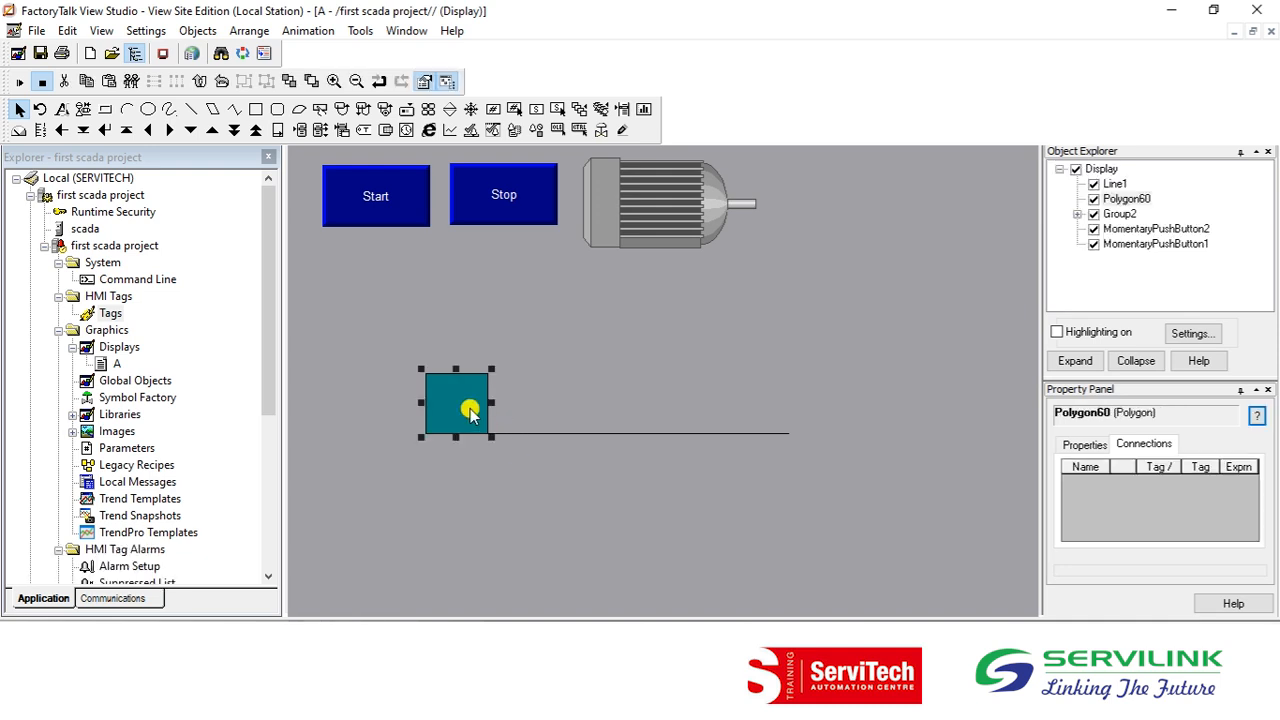
pyautogui.rightClick(469, 412)
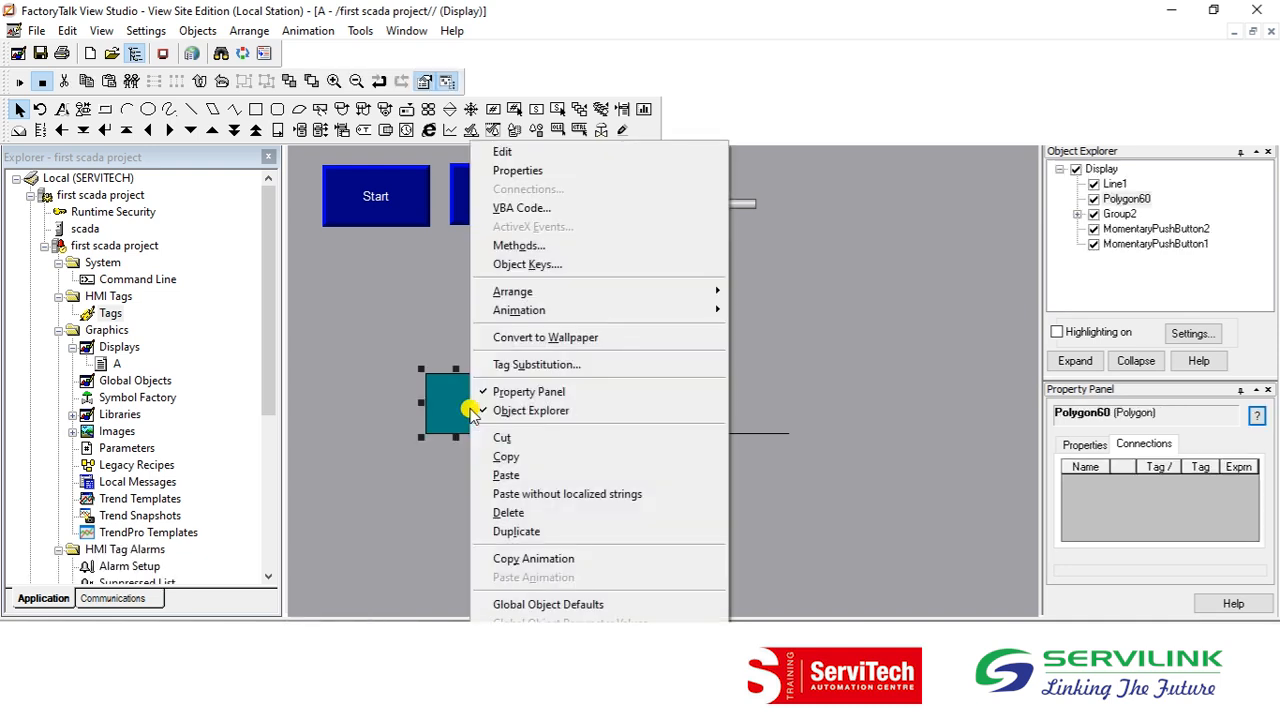
pyautogui.click(530, 533)
pyautogui.moveTo(458, 410); pyautogui.dragTo(750, 393)
pyautogui.click(863, 398)
pyautogui.click(771, 414)
pyautogui.moveTo(772, 411); pyautogui.dragTo(771, 414)
pyautogui.click(856, 414)
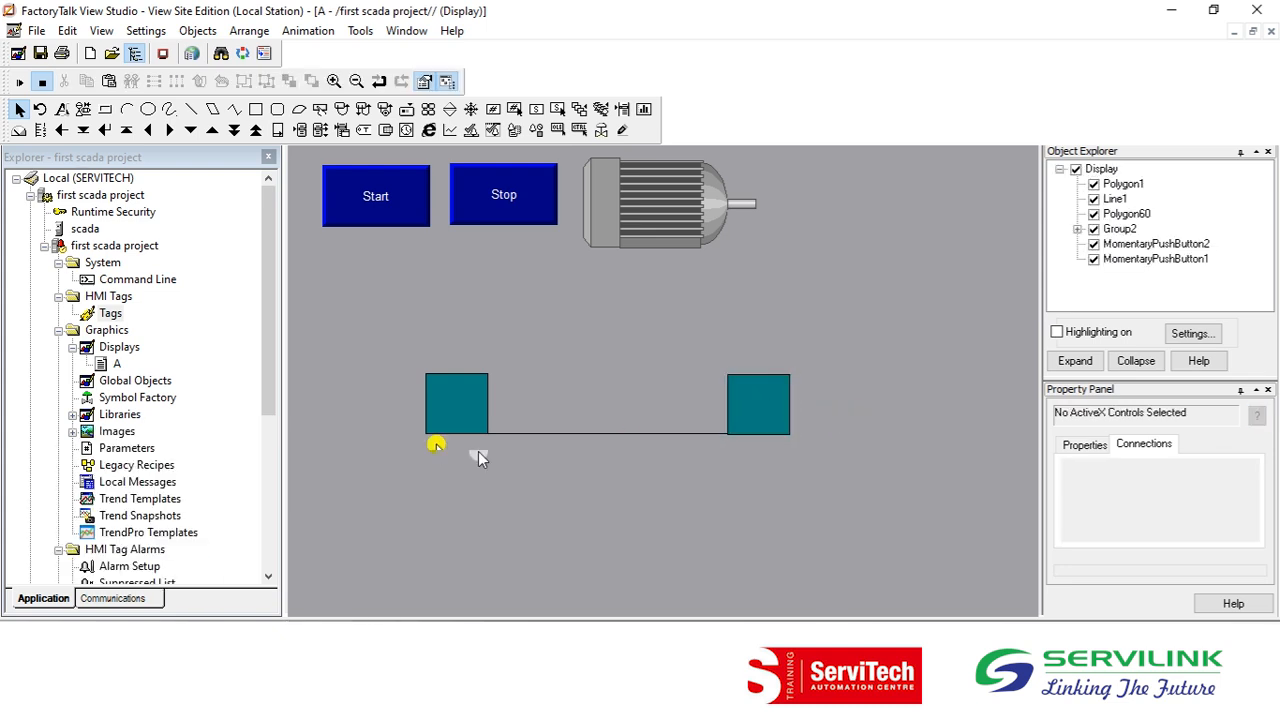
# Compare the positions of the original square and its copy to work out the travel distance along the line
pyautogui.click(456, 416)
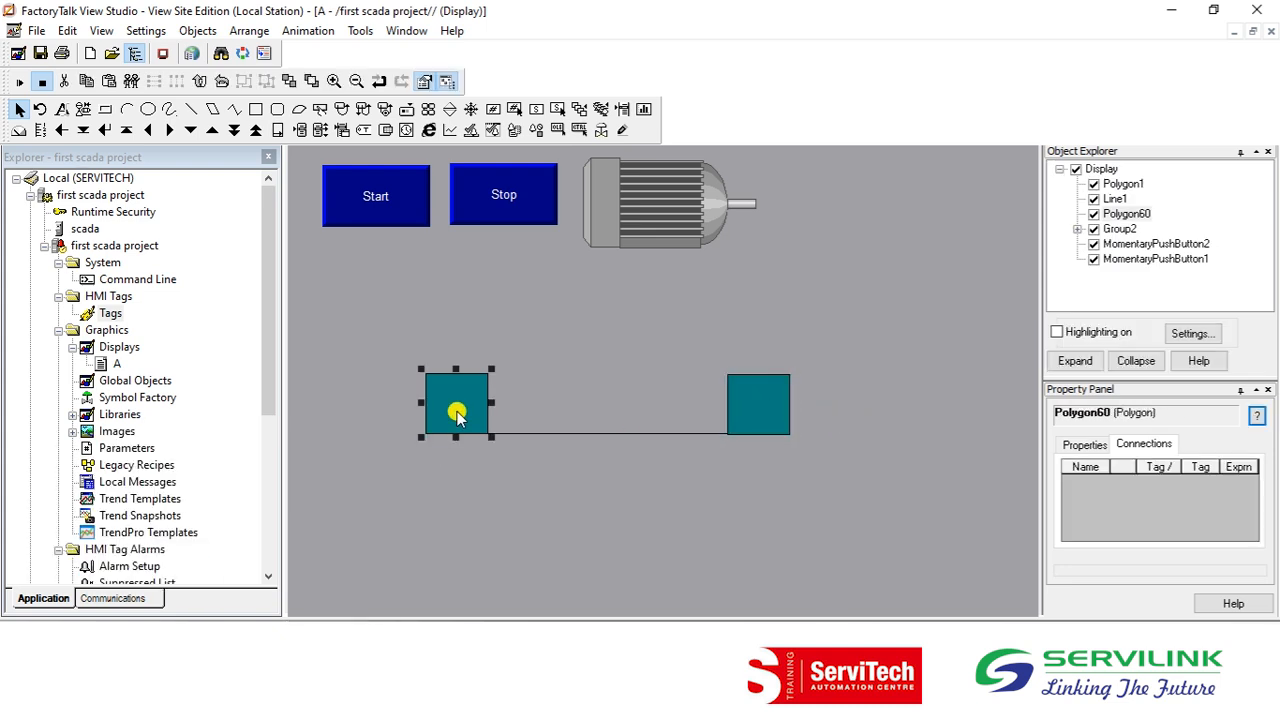
pyautogui.click(762, 410)
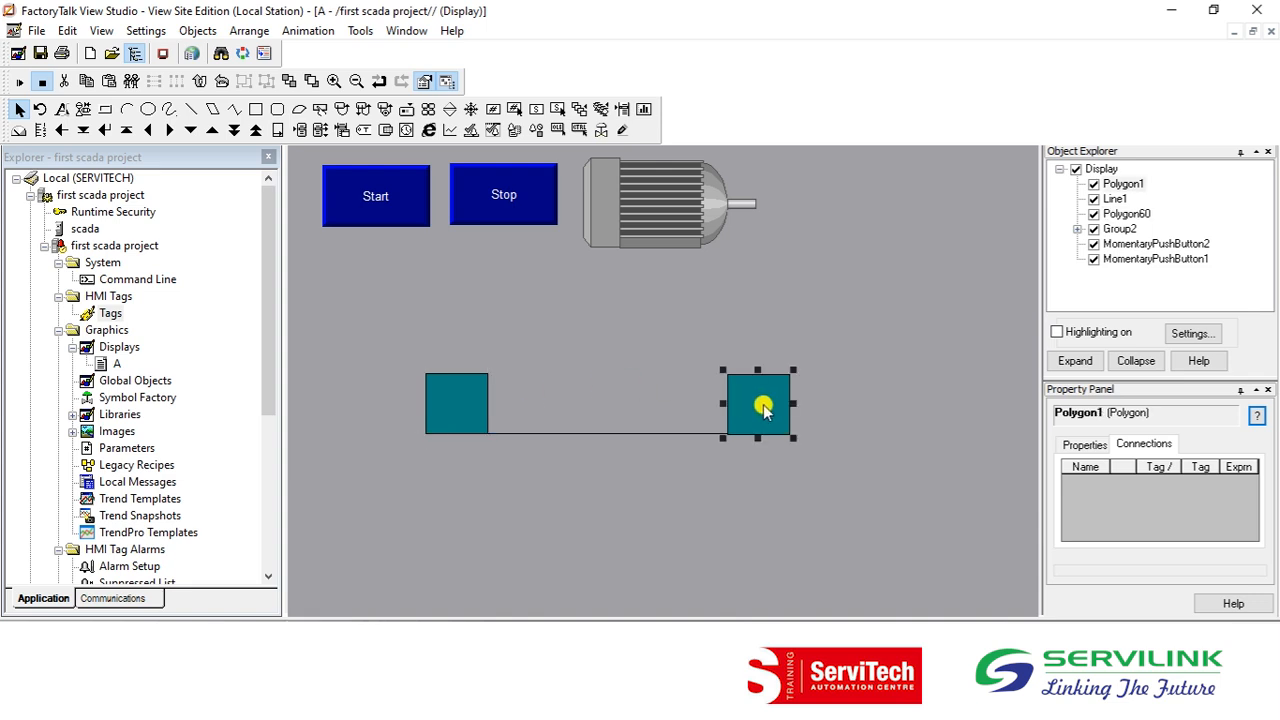
pyautogui.click(456, 403)
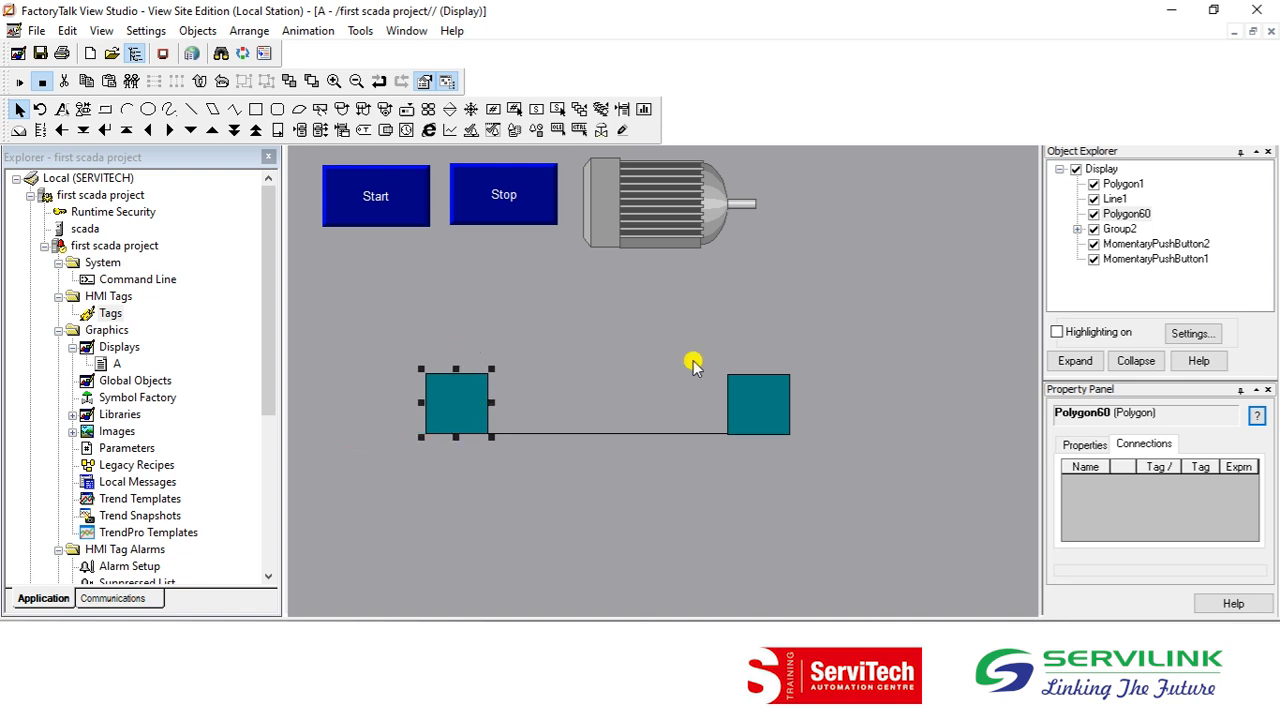
pyautogui.click(758, 399)
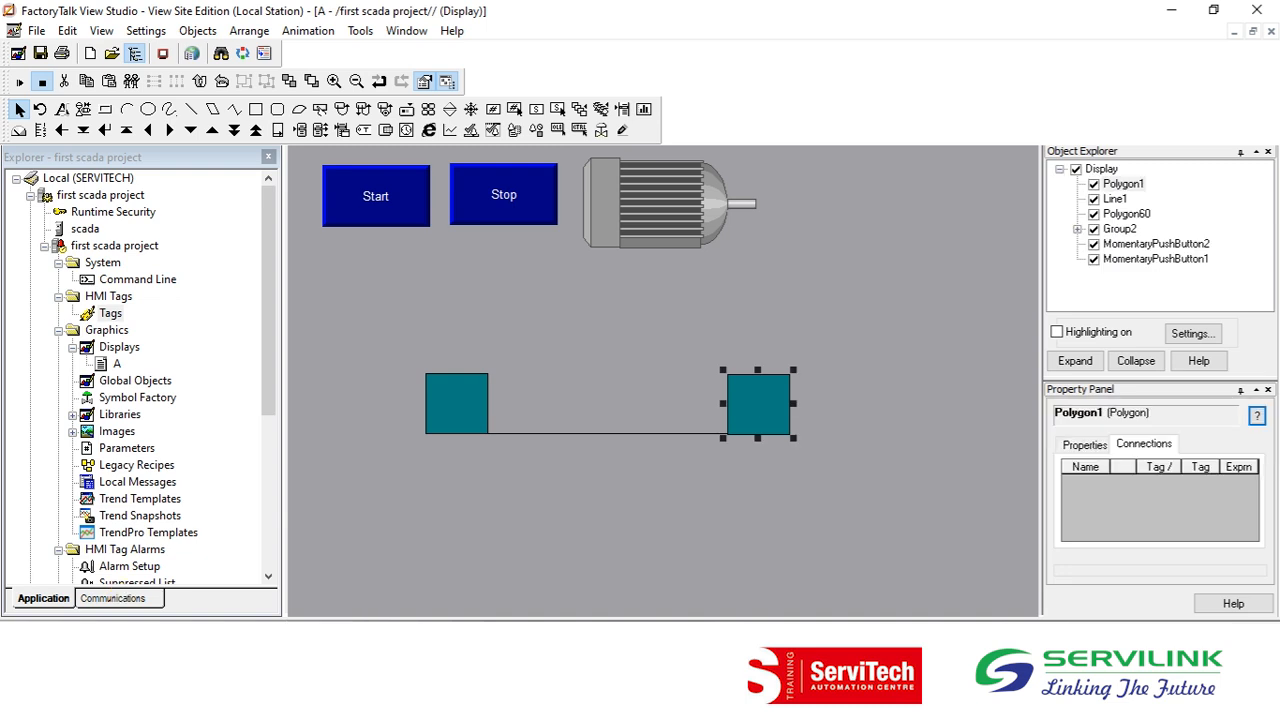
pyautogui.click(463, 399)
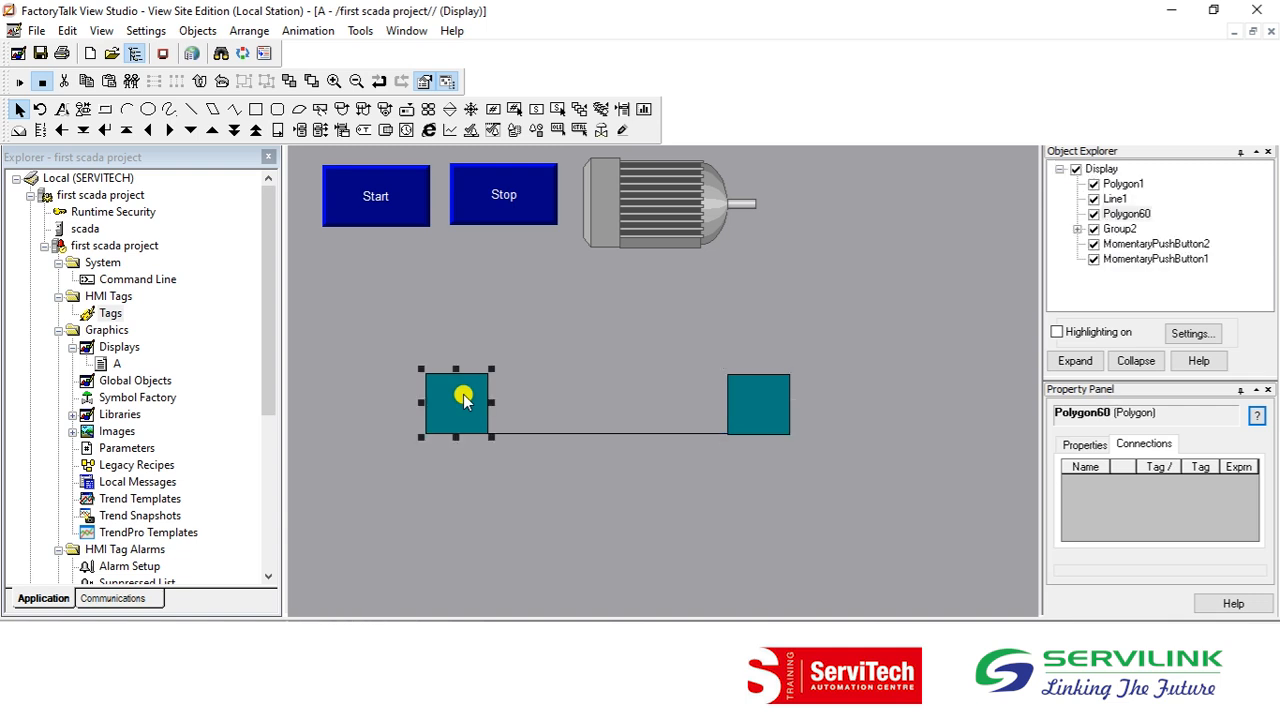
pyautogui.click(767, 416)
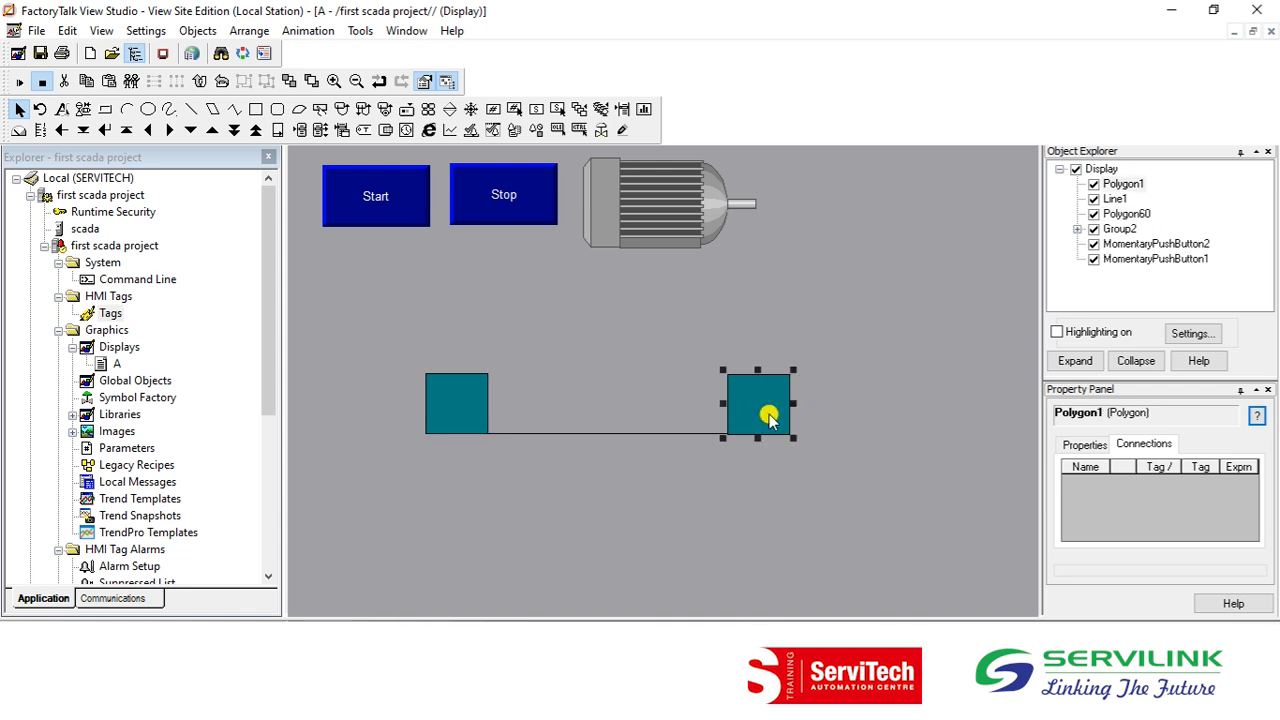
pyautogui.click(443, 405)
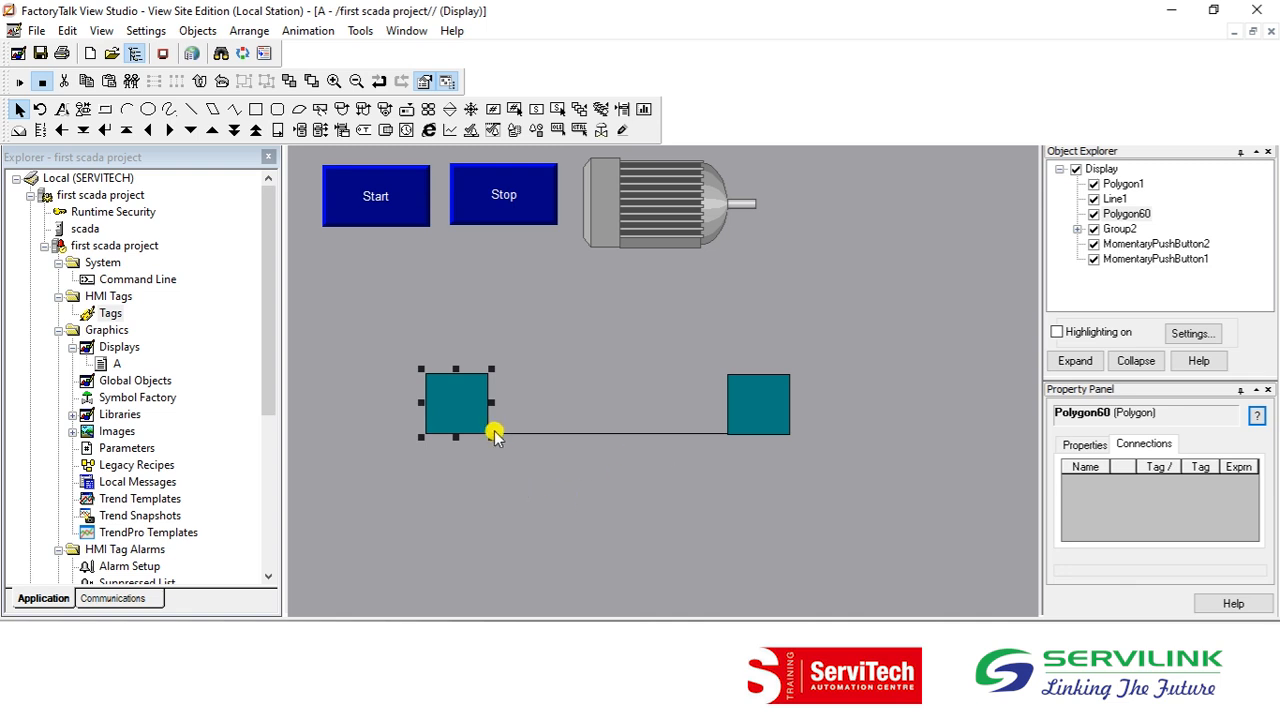
pyautogui.click(747, 379)
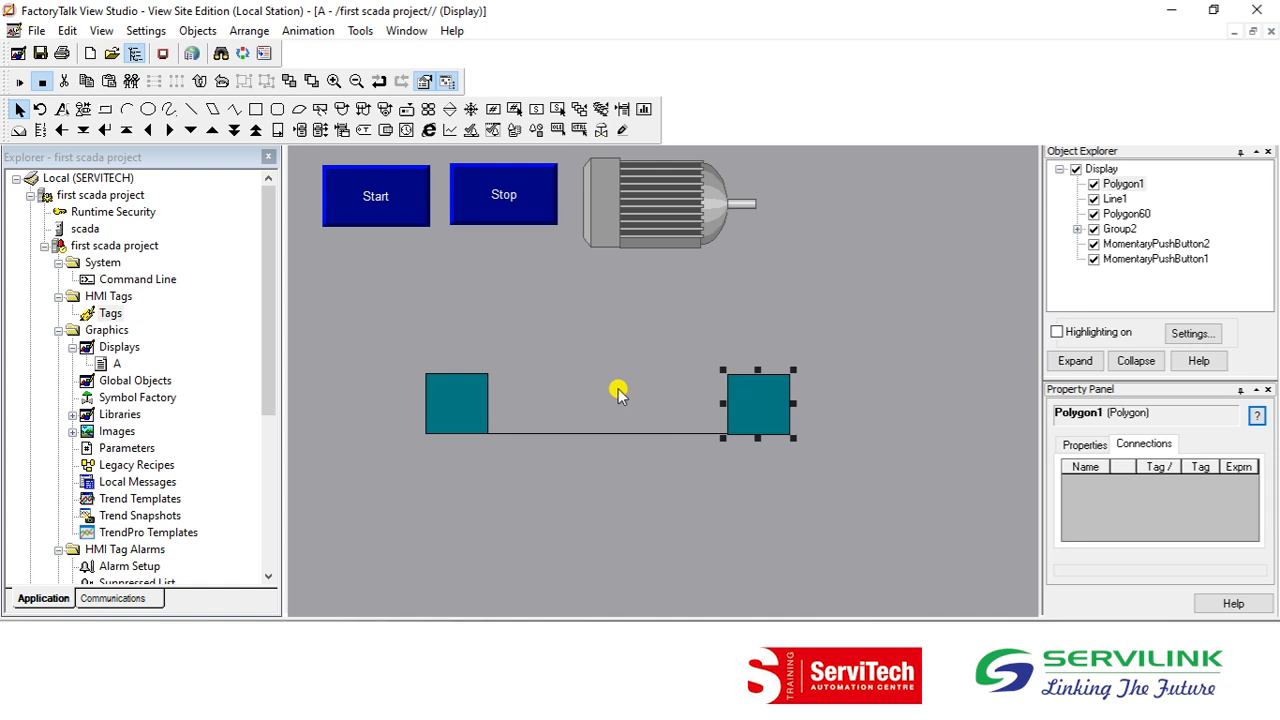
pyautogui.click(445, 418)
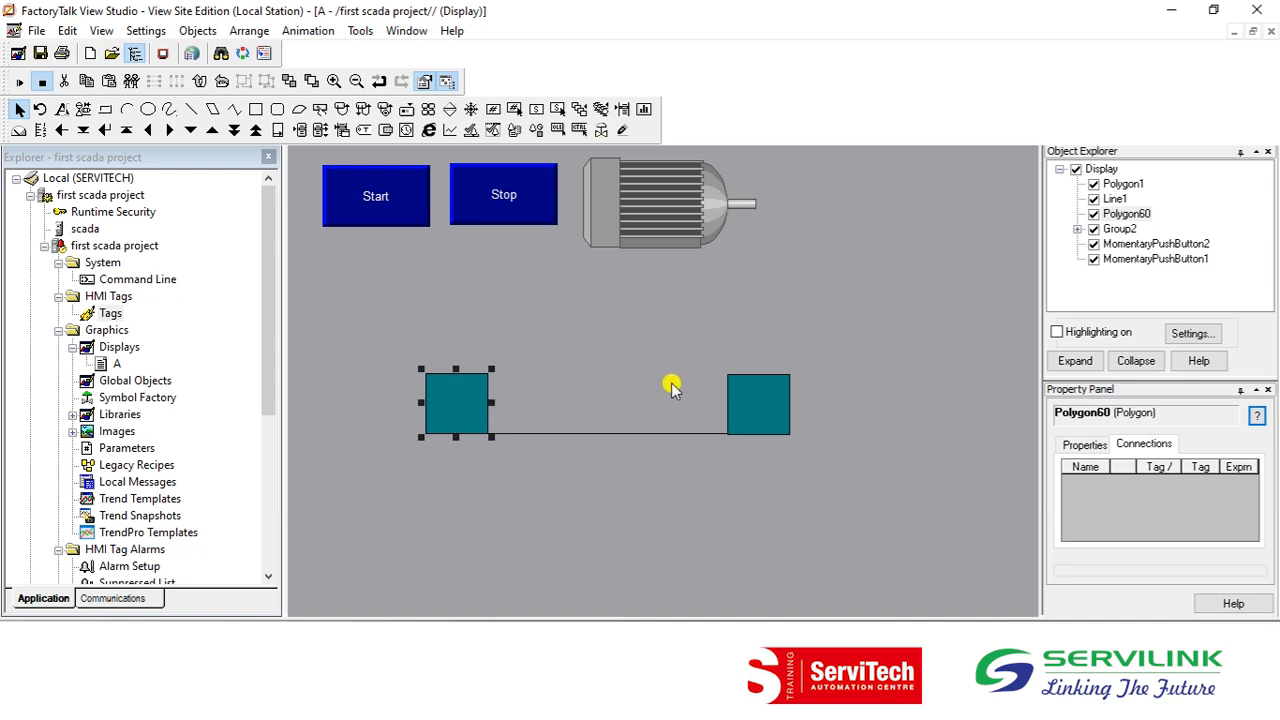
# Delete the copied square at the far end of the line
pyautogui.click(770, 386)
pyautogui.press('Delete')
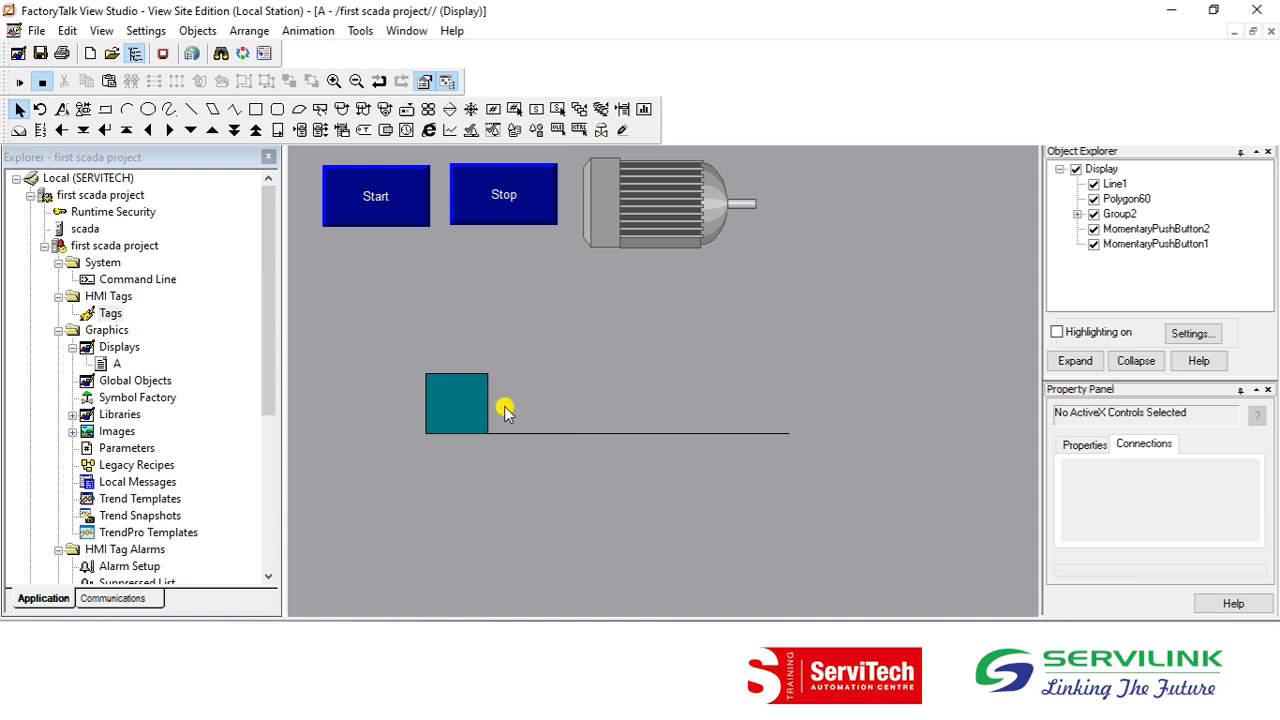
# Set the square's Horizontal Position offset at maximum to 322 pixels, and apply the animation
pyautogui.rightClick(444, 405)
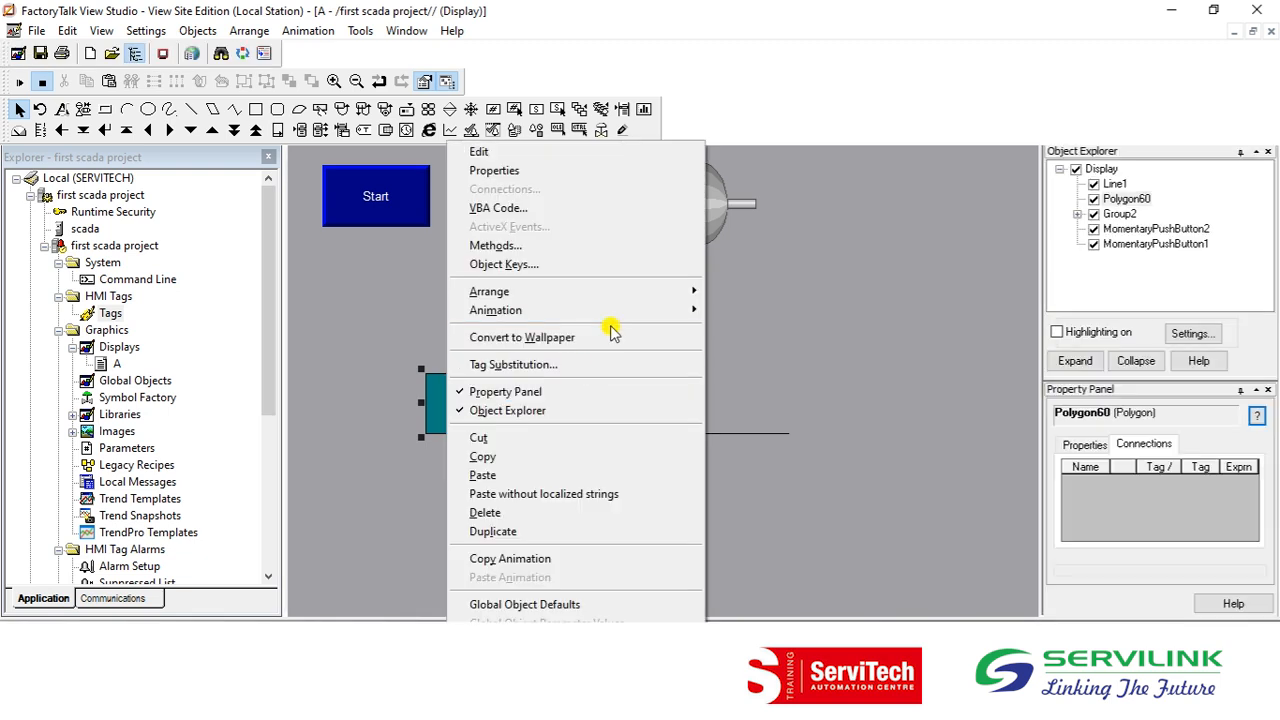
pyautogui.moveTo(610, 312)
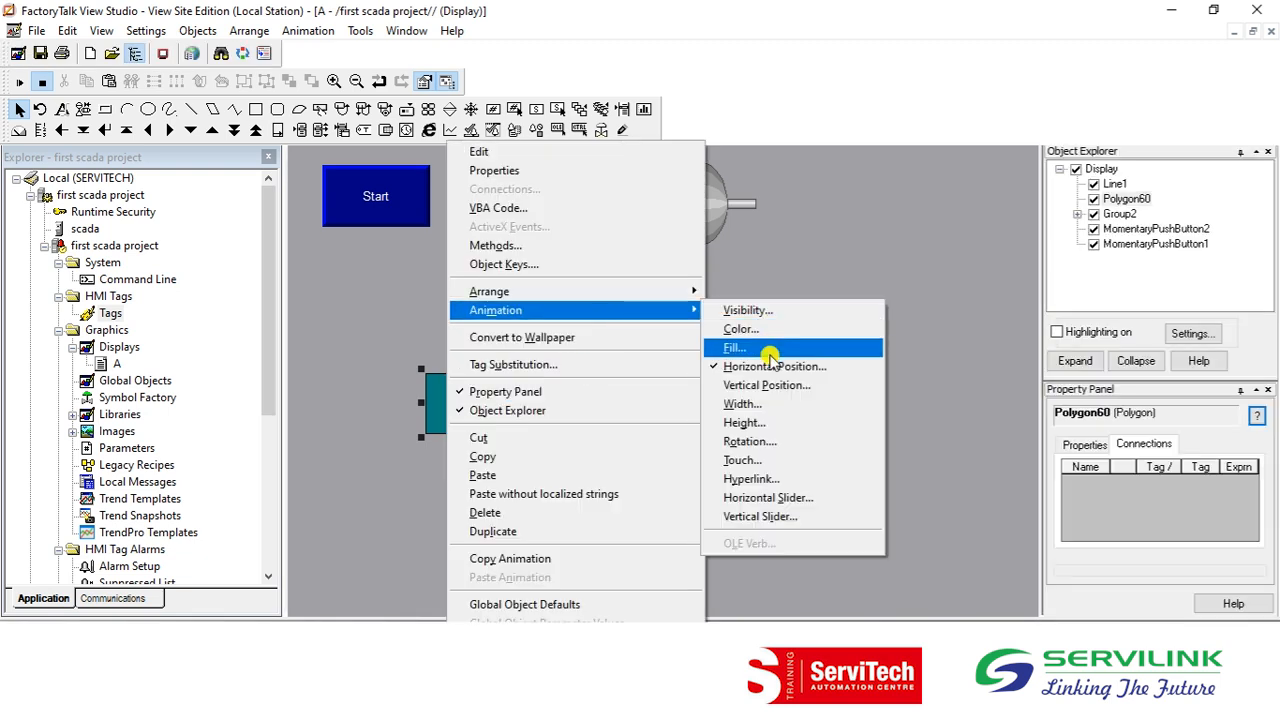
pyautogui.click(768, 366)
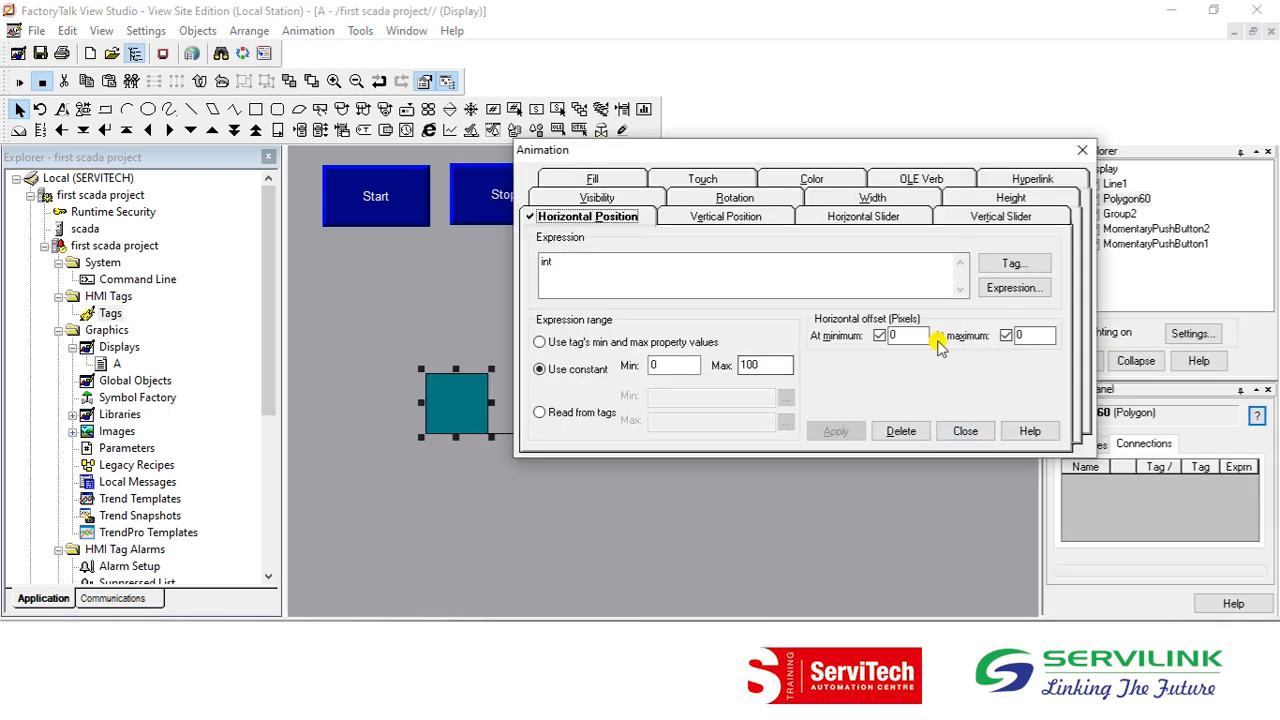
pyautogui.doubleClick(1020, 336)
pyautogui.write('322')
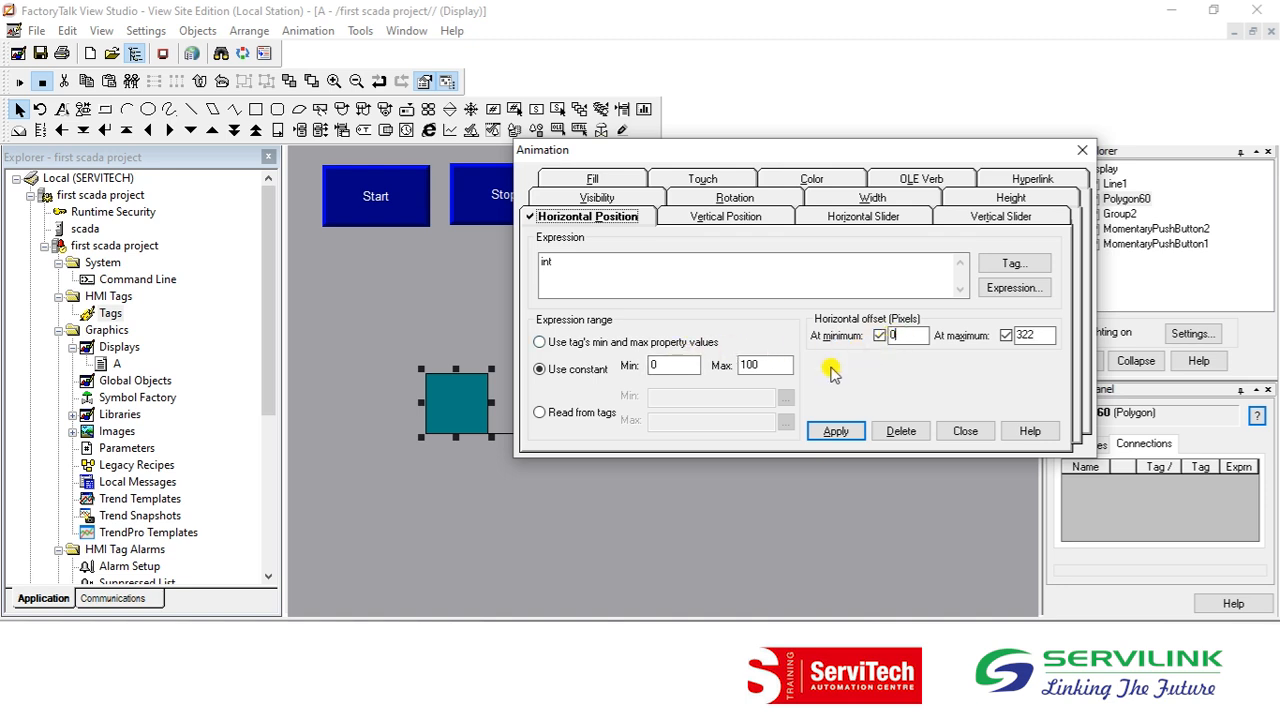
pyautogui.moveTo(728, 362); pyautogui.dragTo(765, 363)
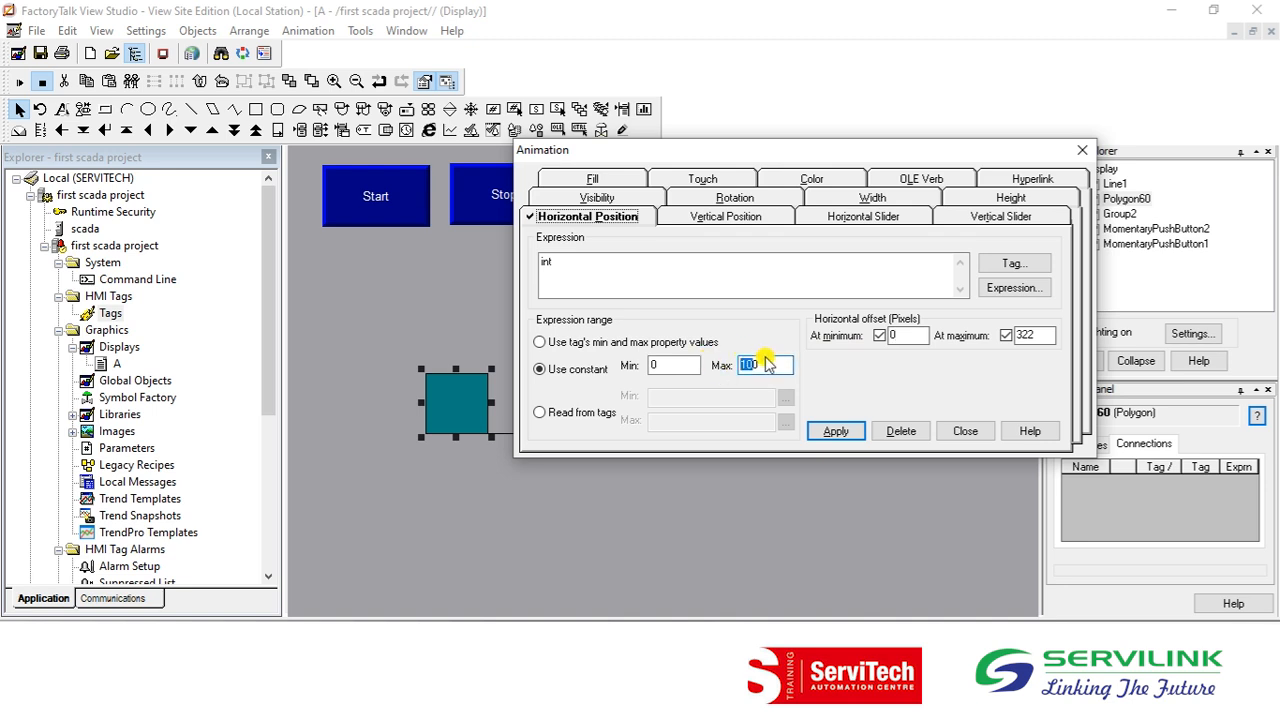
pyautogui.doubleClick(1046, 336)
pyautogui.click(834, 433)
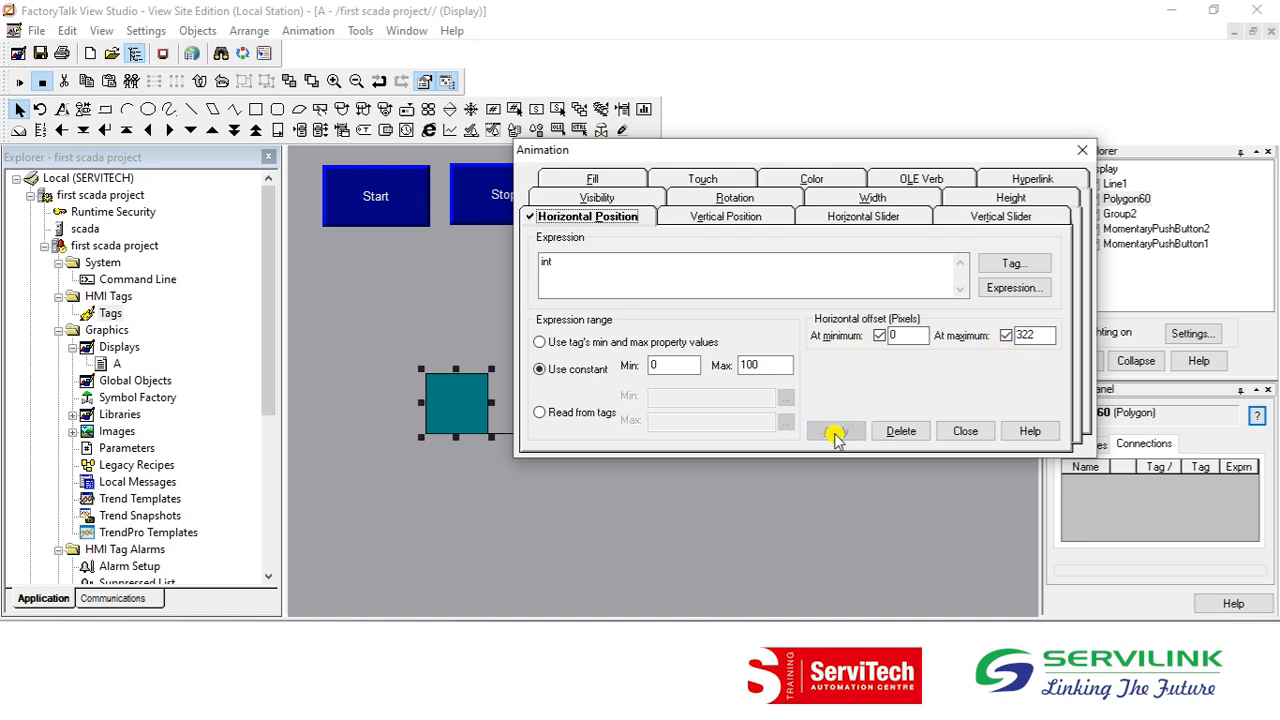
pyautogui.click(972, 440)
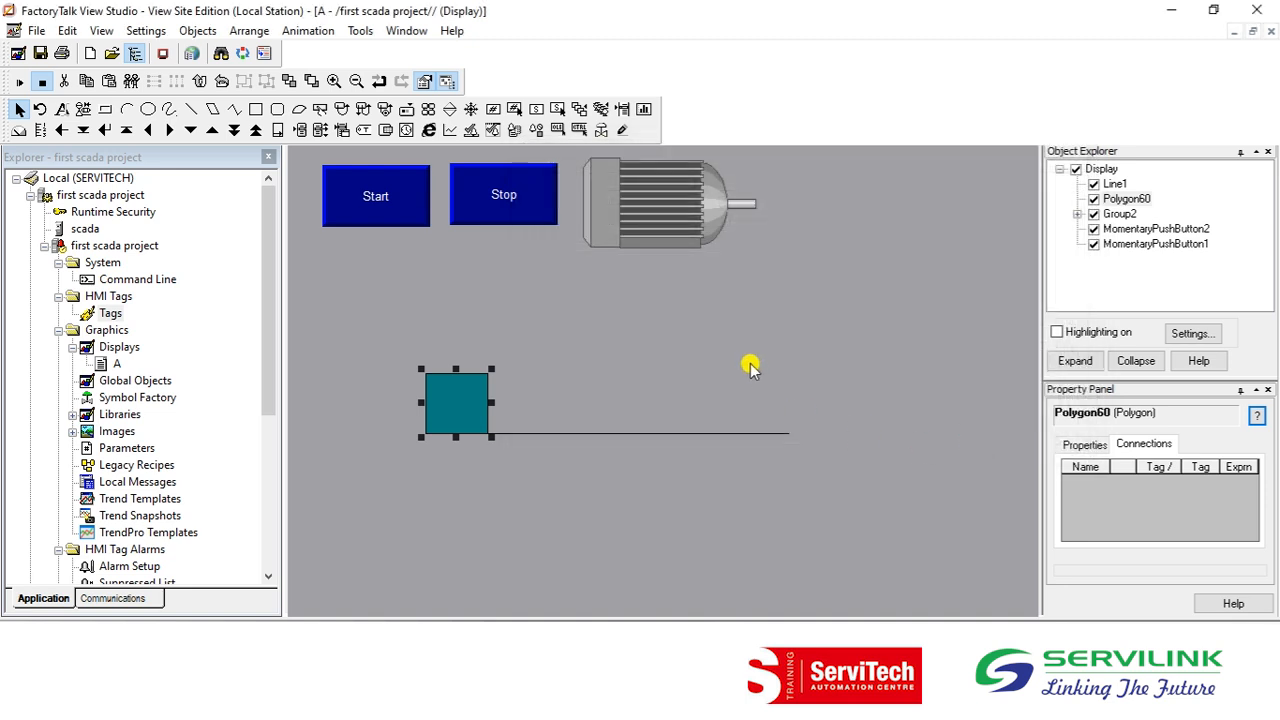
# Test-run the display with the motor started, and check the timer and N7:0 ADD rungs in RSLogix 500
pyautogui.click(20, 83)
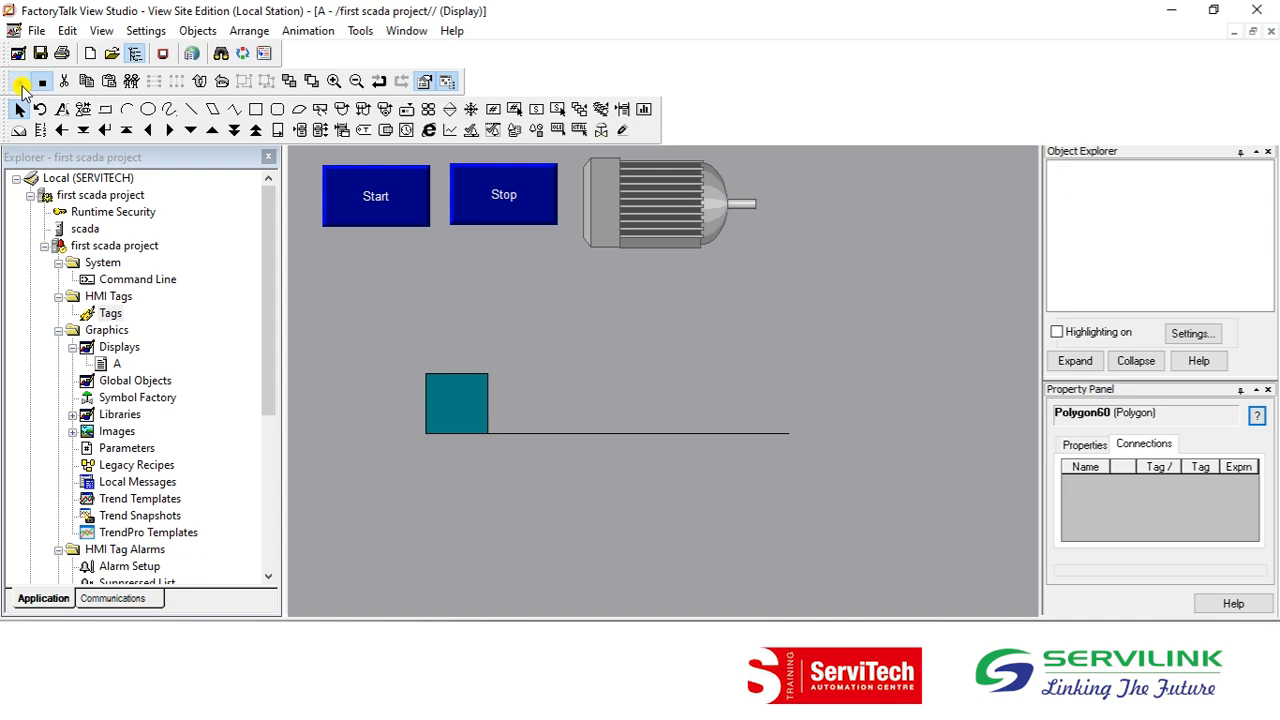
pyautogui.click(362, 200)
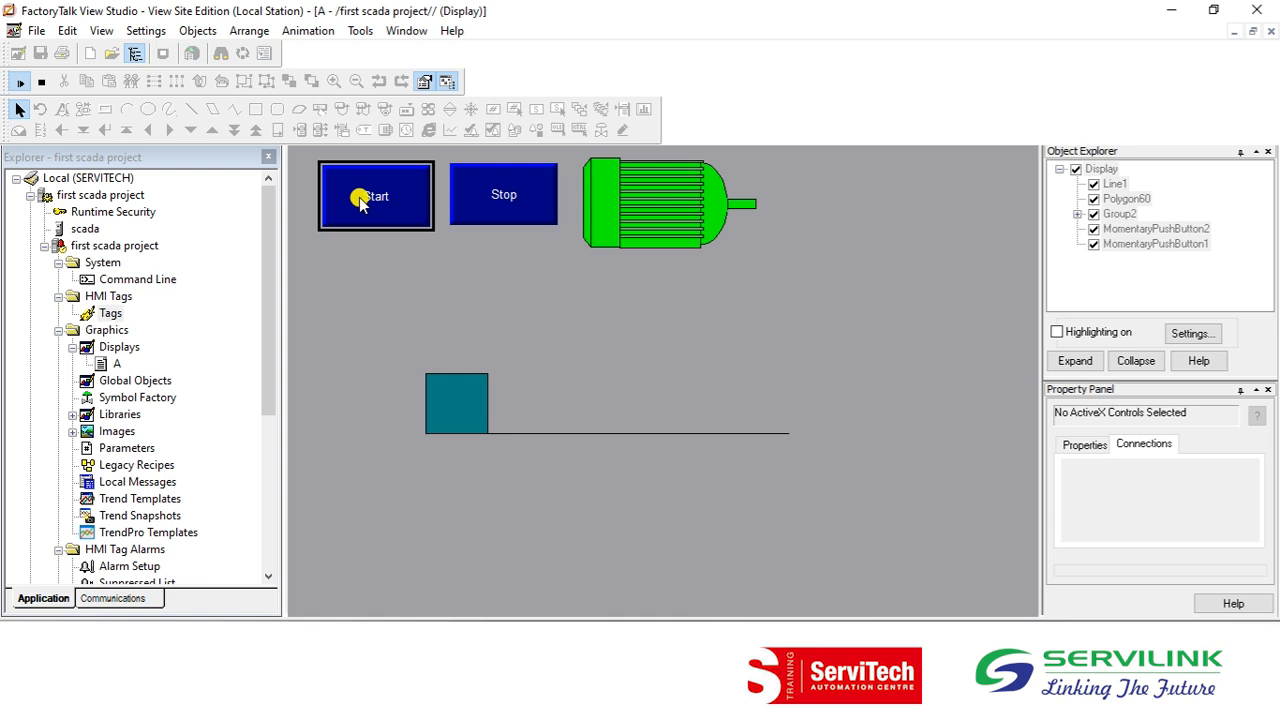
pyautogui.click(660, 703)
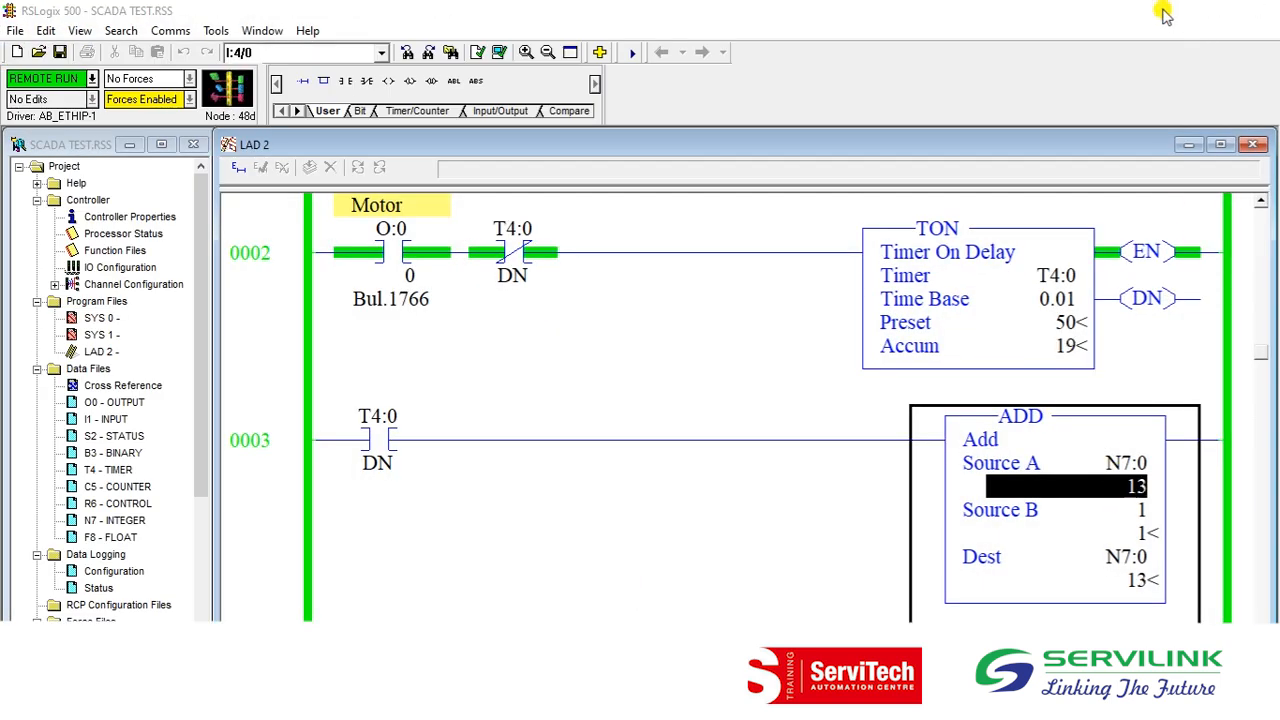
pyautogui.click(1171, 10)
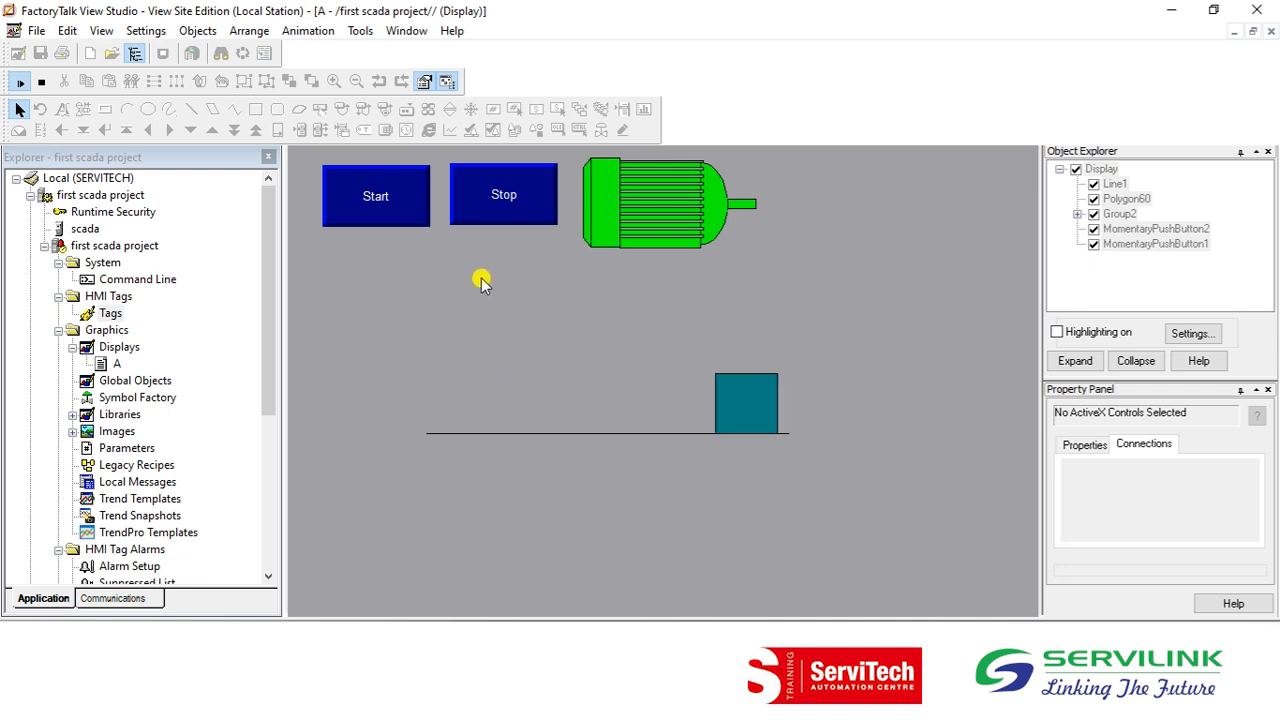
# Stop the motor and return the display to edit mode
pyautogui.click(485, 212)
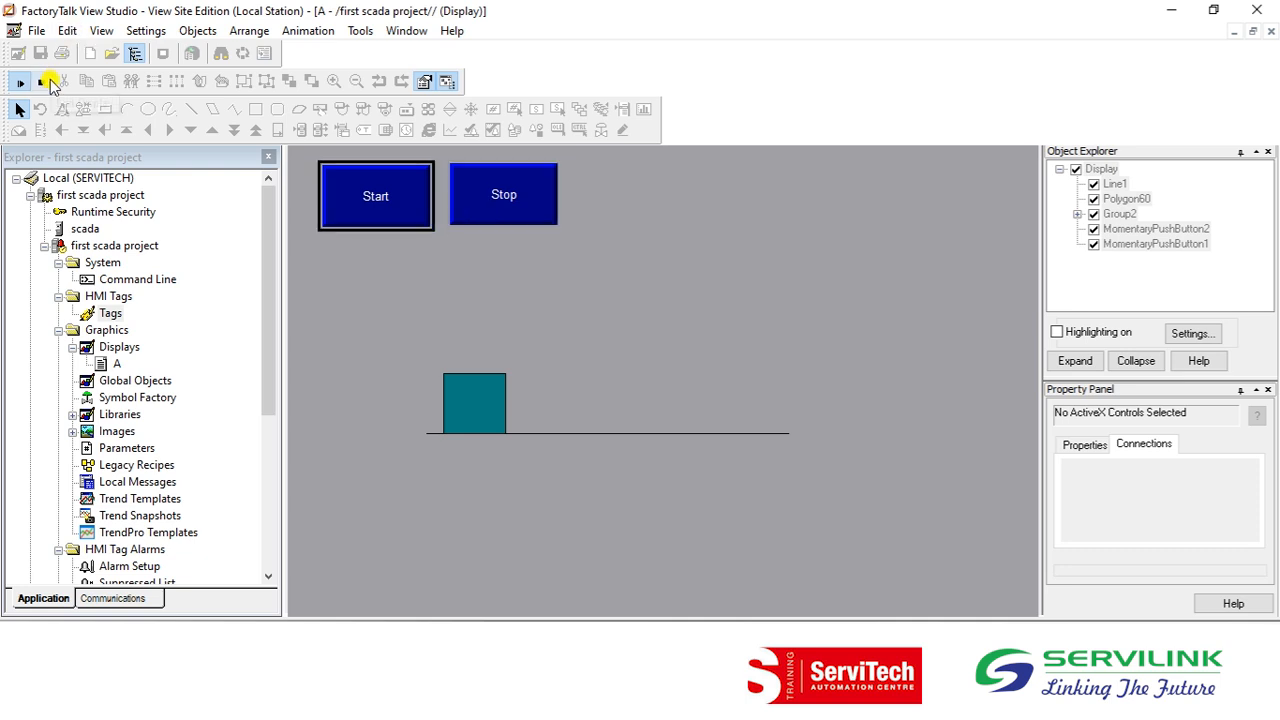
pyautogui.click(42, 82)
# Delete the square's Horizontal Position animation and close the animation settings
pyautogui.click(476, 406)
pyautogui.rightClick(476, 406)
pyautogui.moveTo(677, 310)
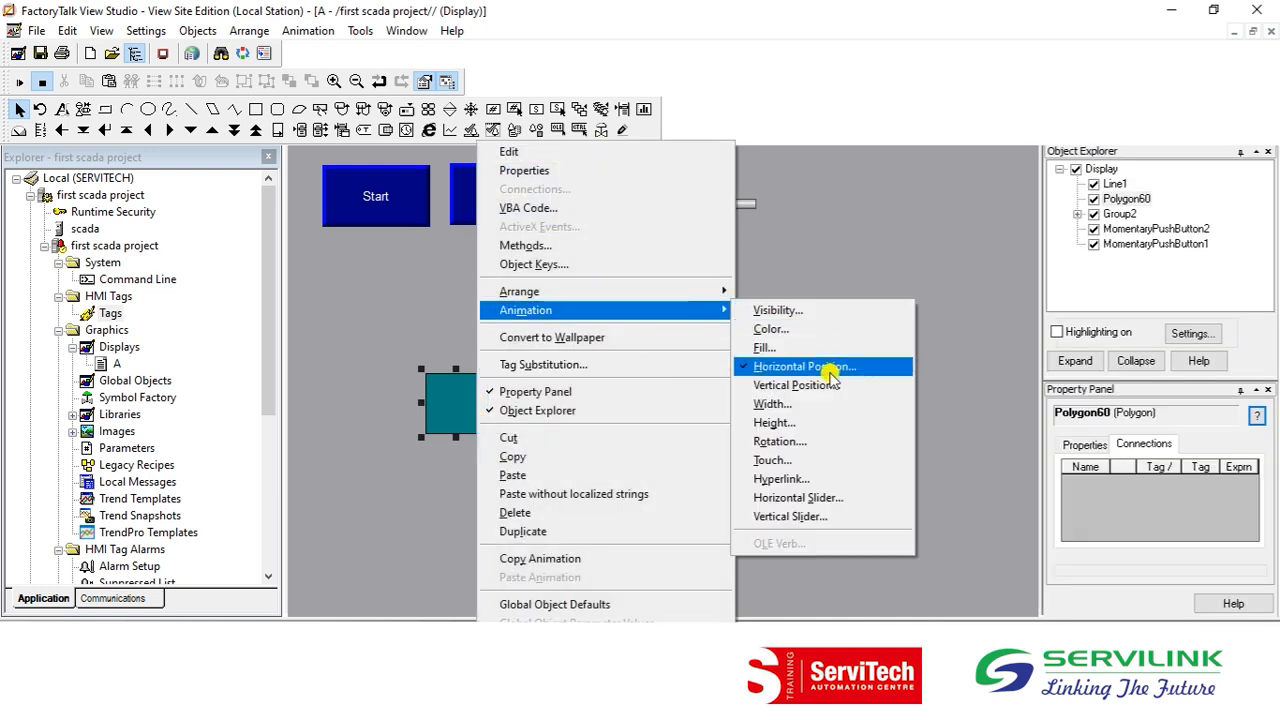
pyautogui.click(822, 370)
pyautogui.click(902, 430)
pyautogui.click(865, 348)
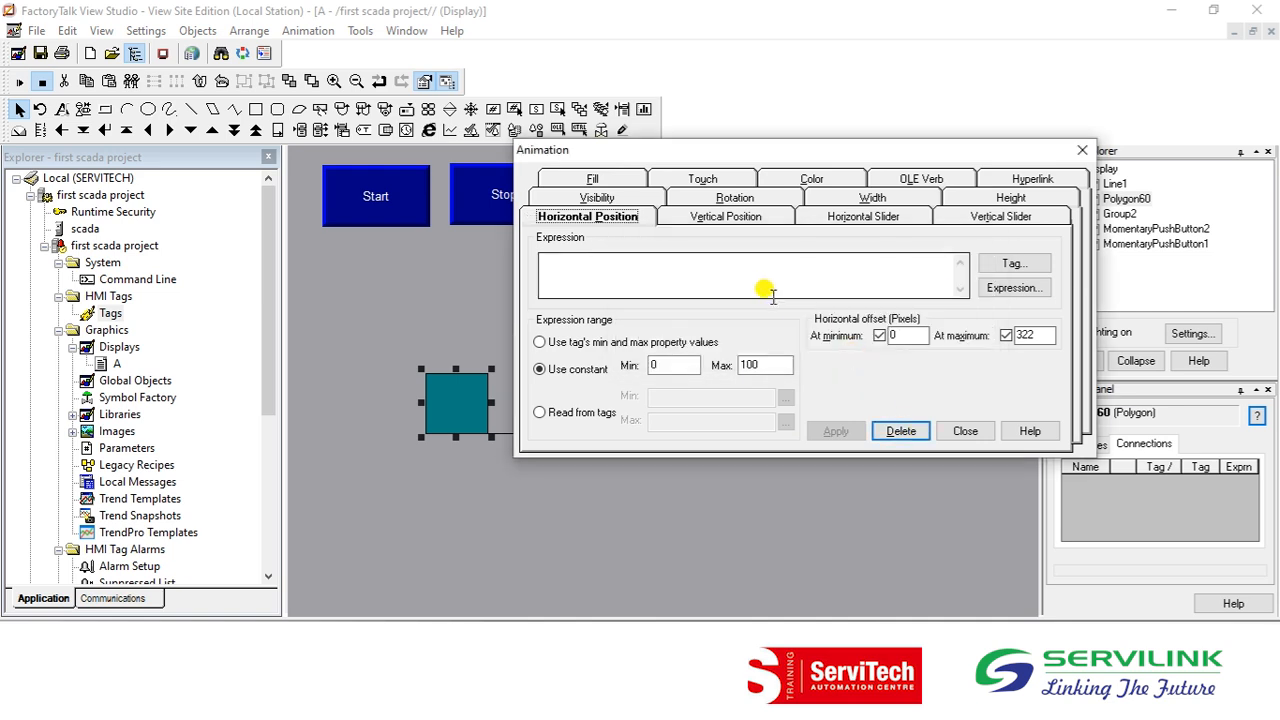
pyautogui.click(720, 218)
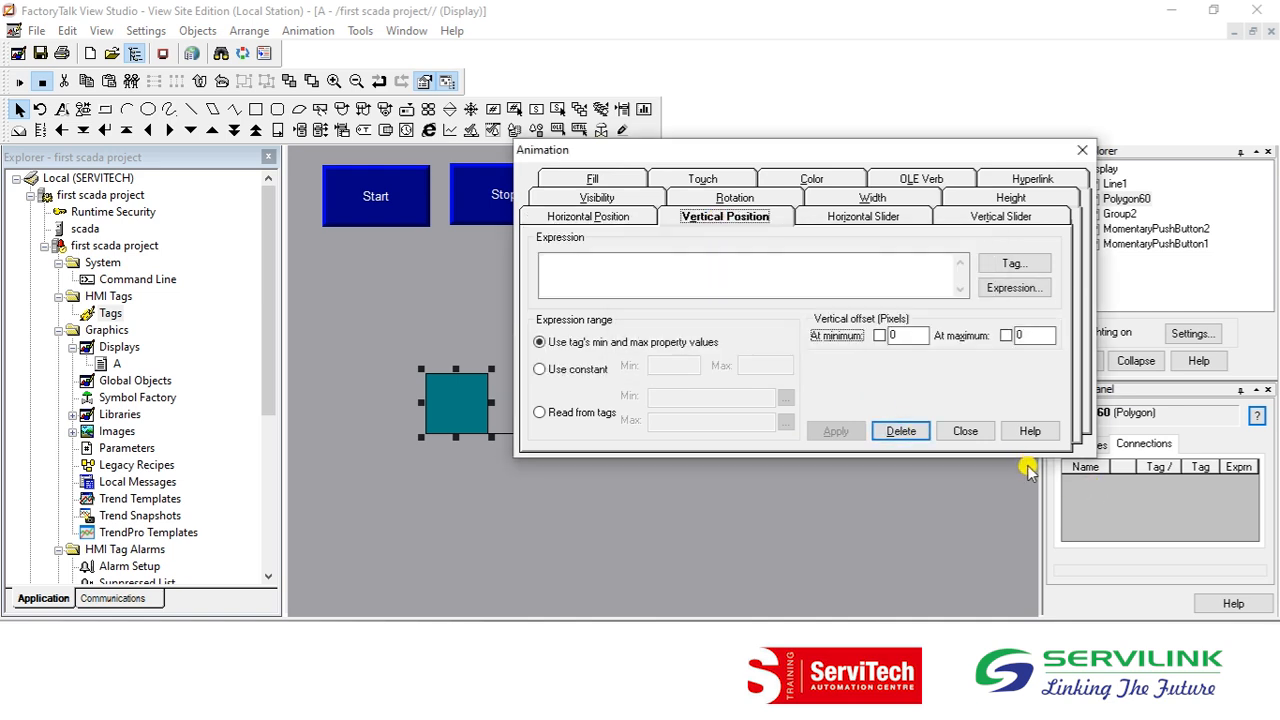
pyautogui.click(966, 431)
# Open the square's Vertical Position animation and enter the tag int as its expression
pyautogui.rightClick(443, 386)
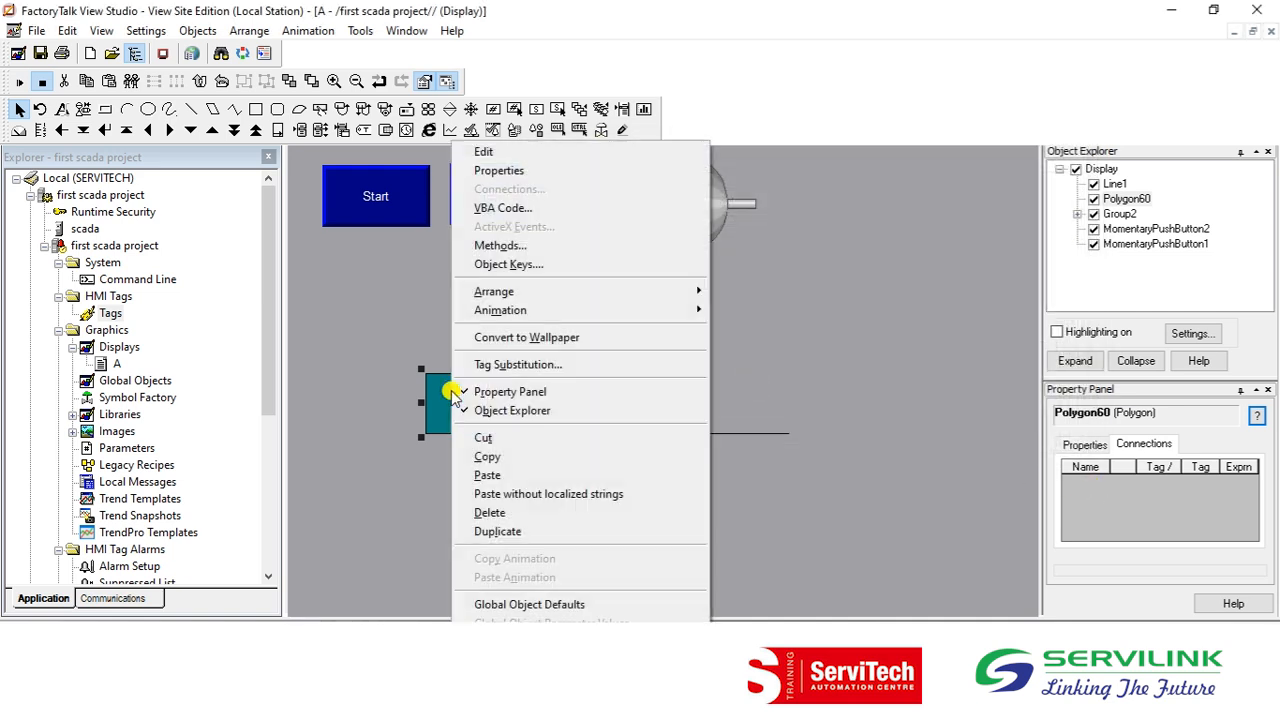
pyautogui.moveTo(634, 316)
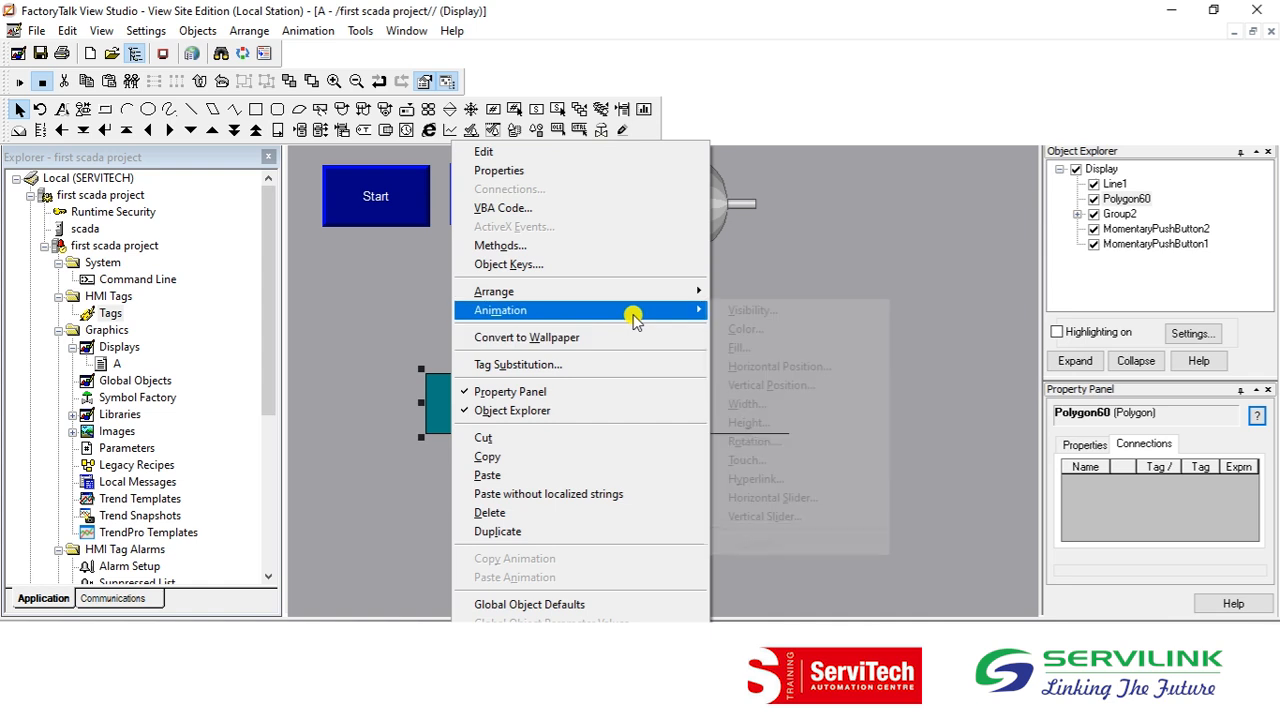
pyautogui.click(778, 387)
pyautogui.click(686, 268)
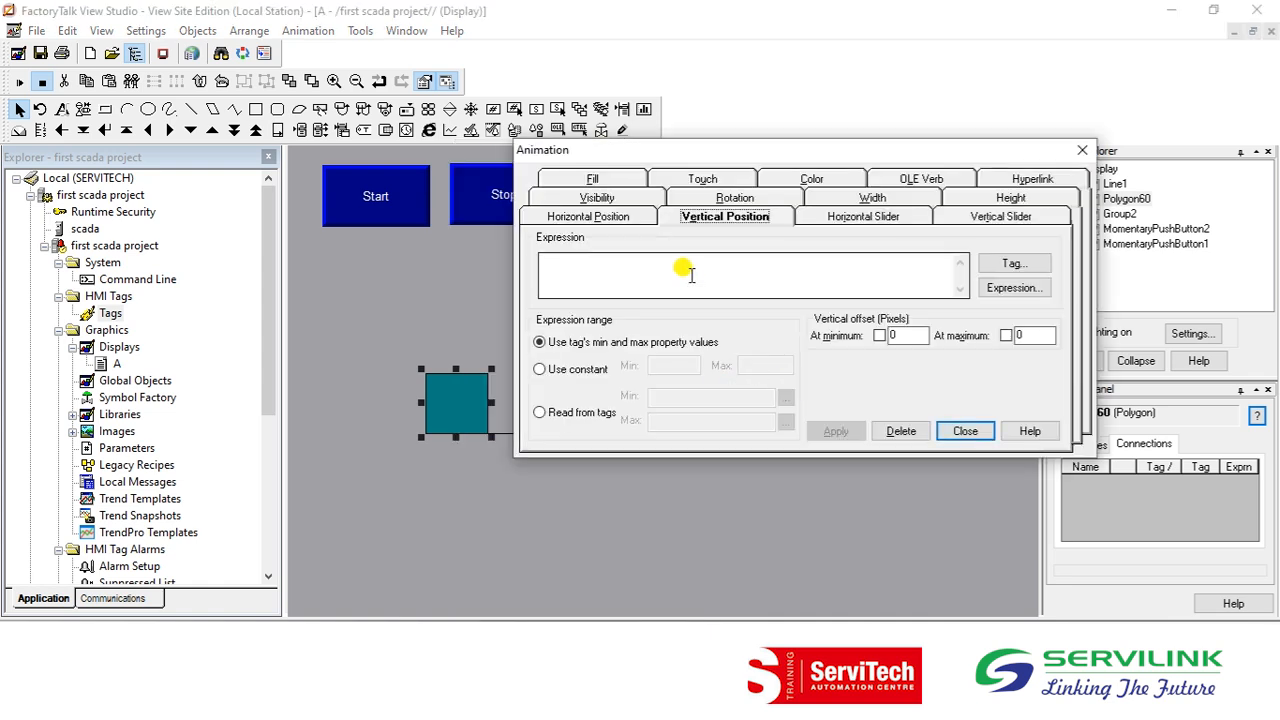
pyautogui.write('int')
pyautogui.press('Tab')
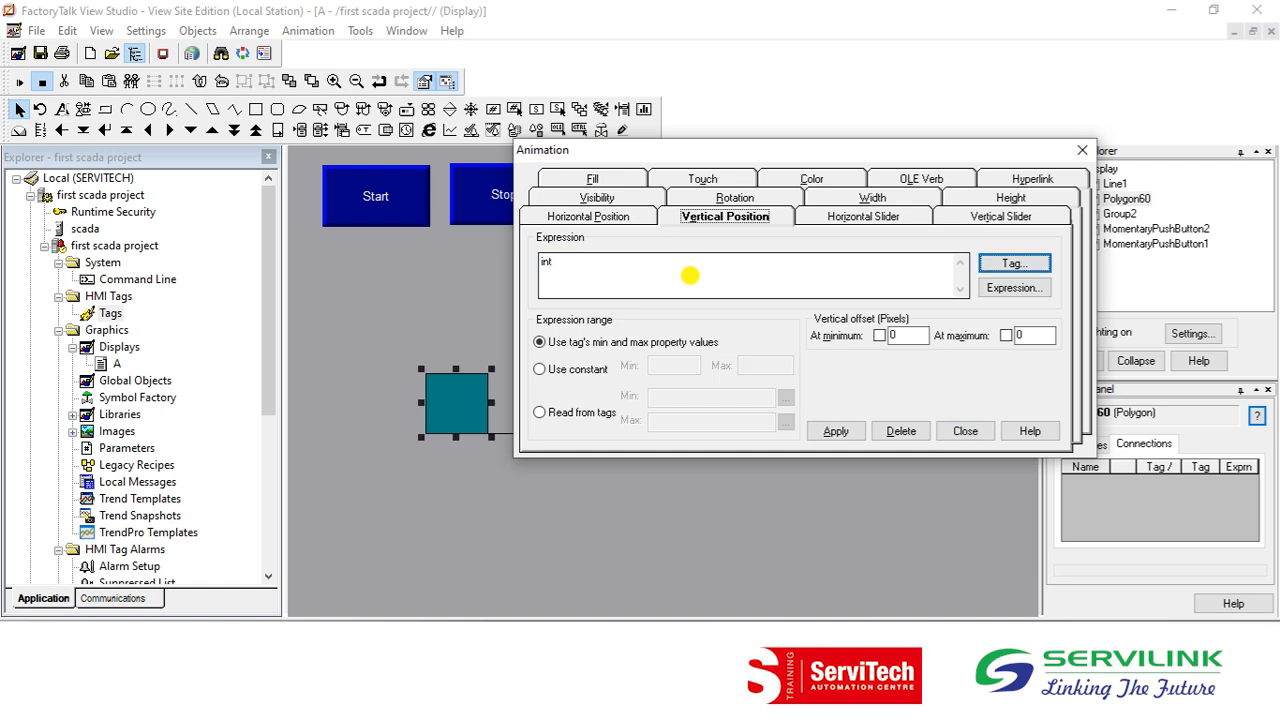
# Set the vertical position's expression range to constants with Min 0 and Max 100
pyautogui.click(555, 369)
pyautogui.click(668, 368)
pyautogui.write('0')
pyautogui.press('Tab')
pyautogui.write('100')
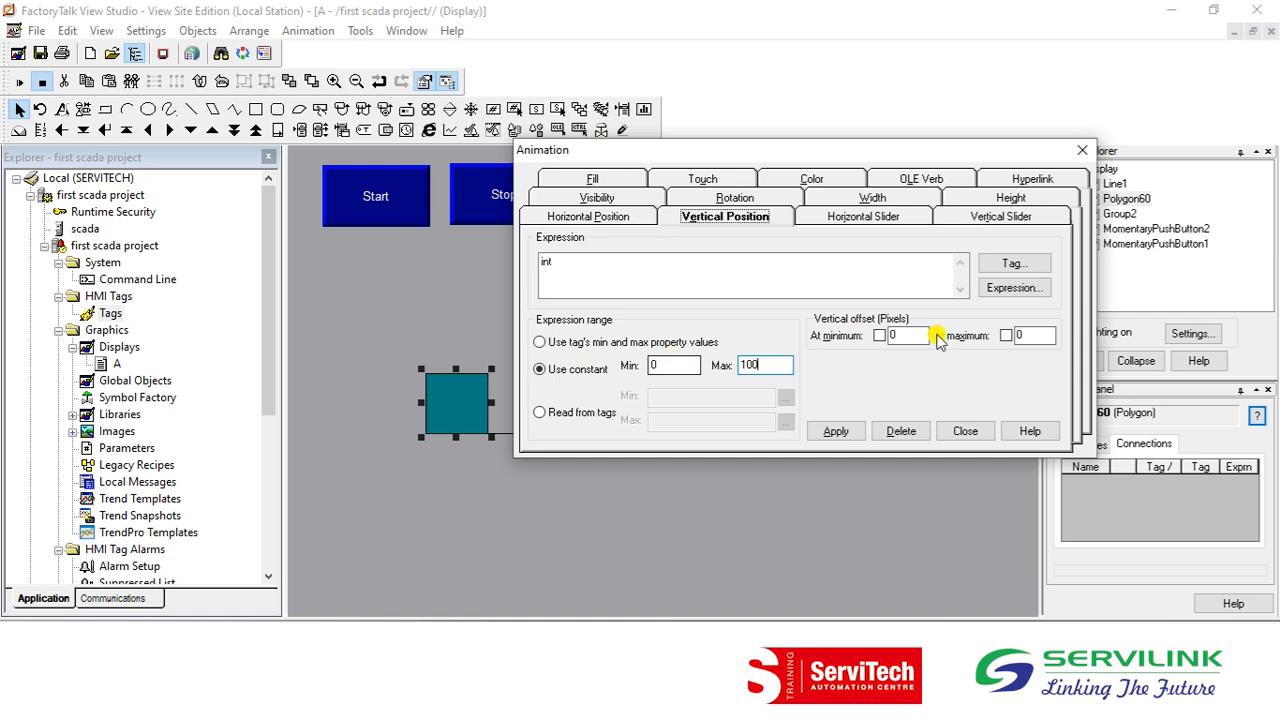
# Enable the square's vertical offsets with 0 pixels at minimum and 300 at maximum, apply, and close the animation settings
pyautogui.click(879, 336)
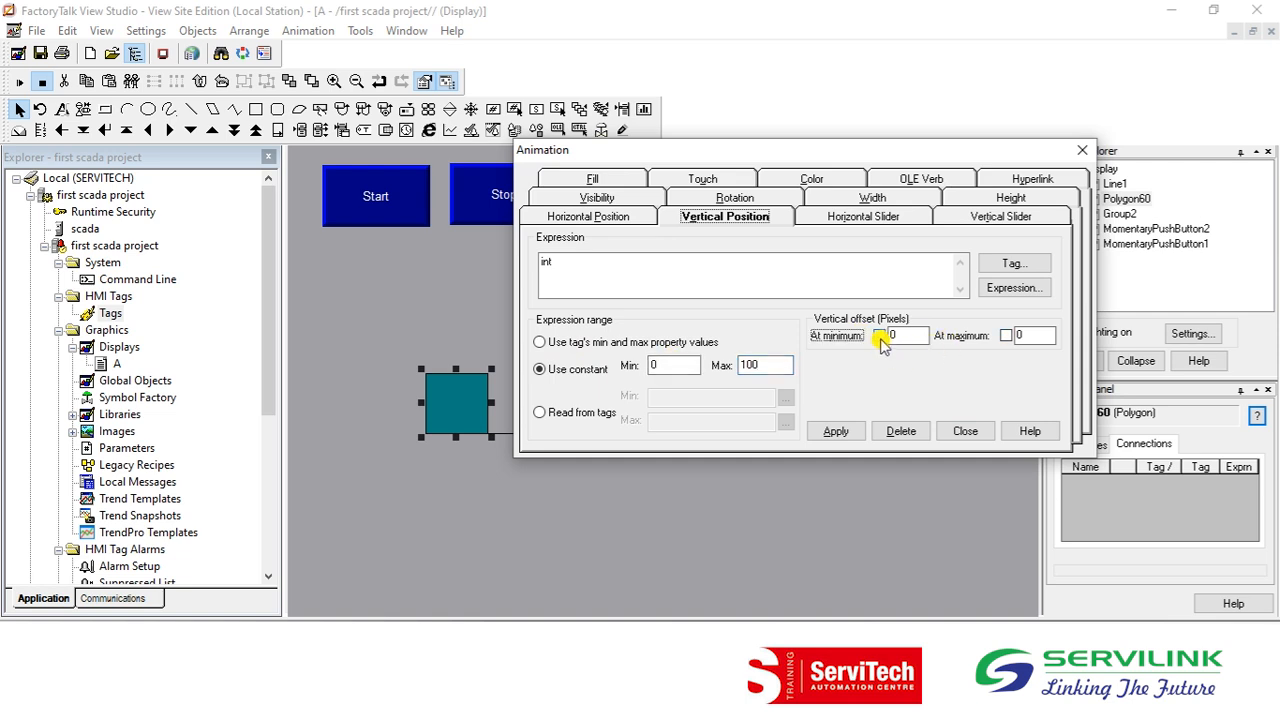
pyautogui.click(1005, 338)
pyautogui.click(1030, 337)
pyautogui.write('300')
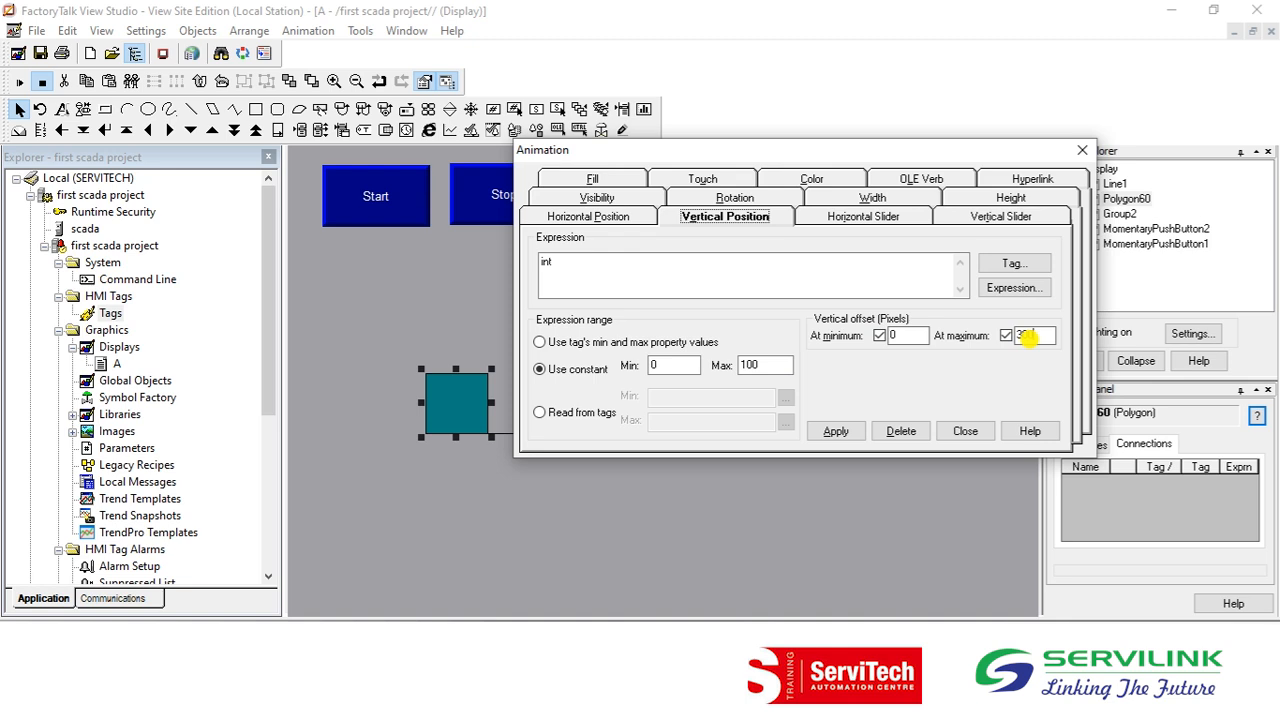
pyautogui.click(836, 431)
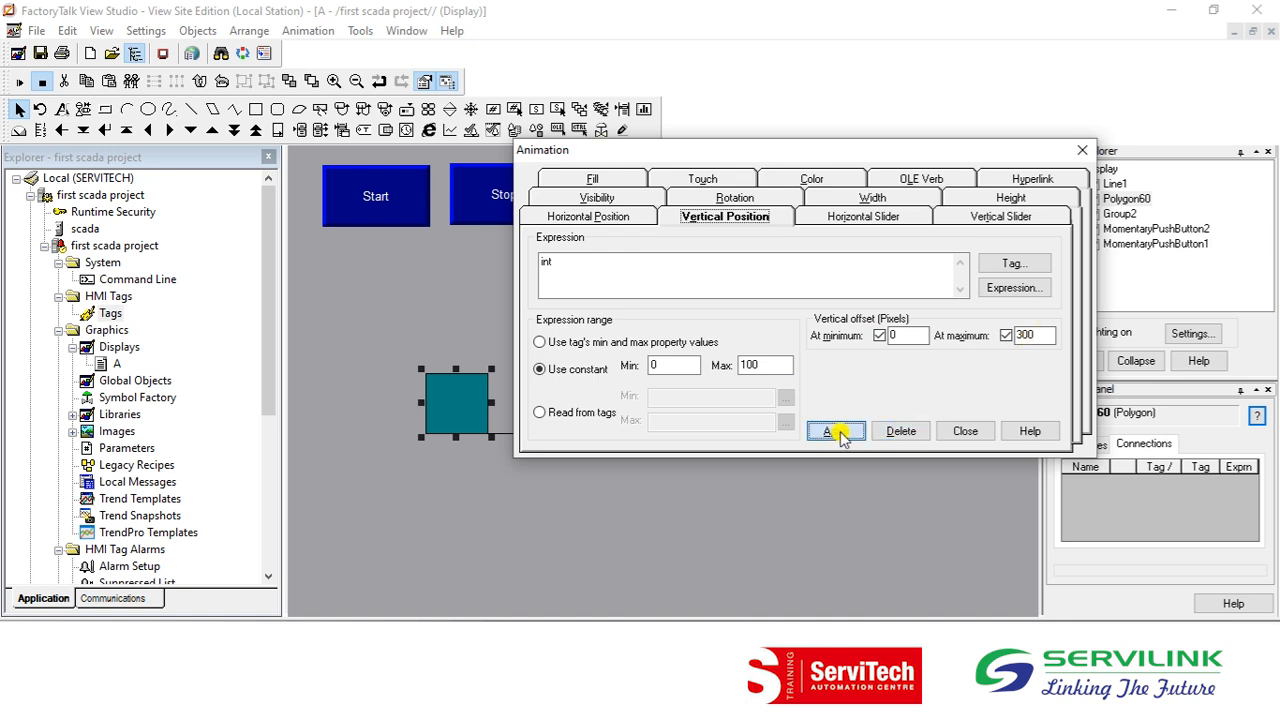
pyautogui.click(946, 435)
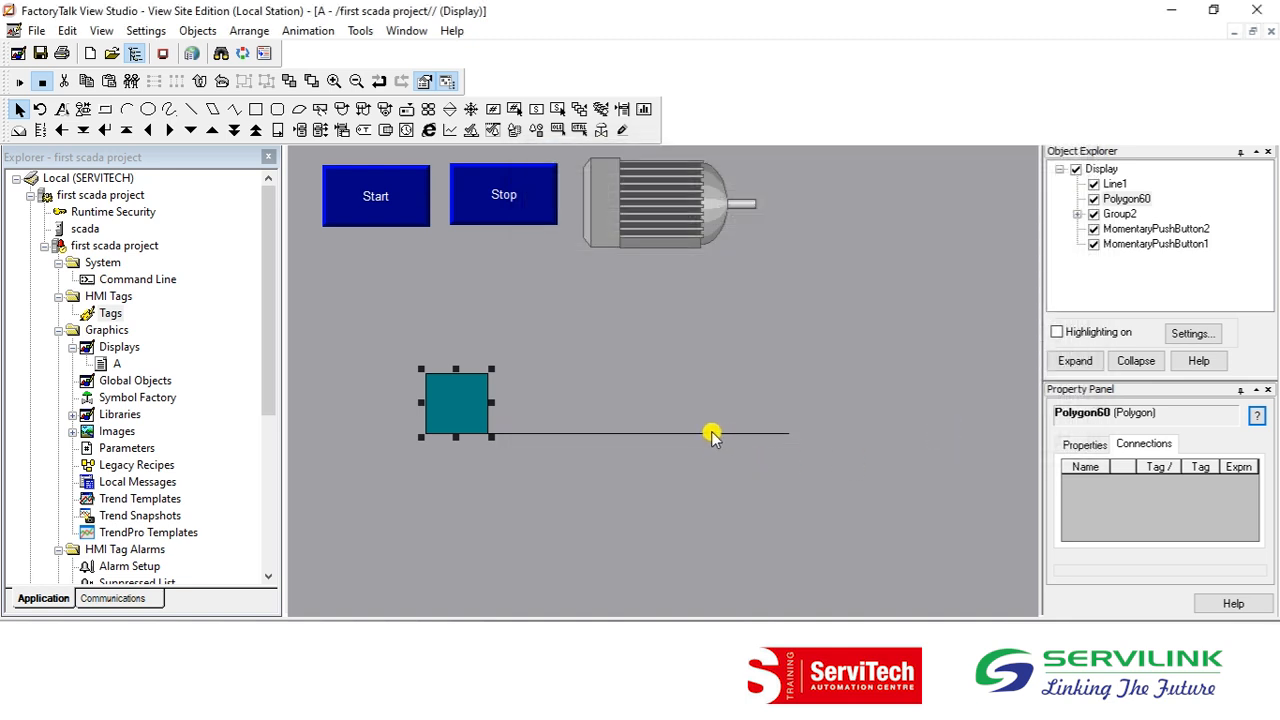
# Delete the horizontal line beside the square and move the square slightly up and to the right on the display
pyautogui.click(710, 433)
pyautogui.press('Delete')
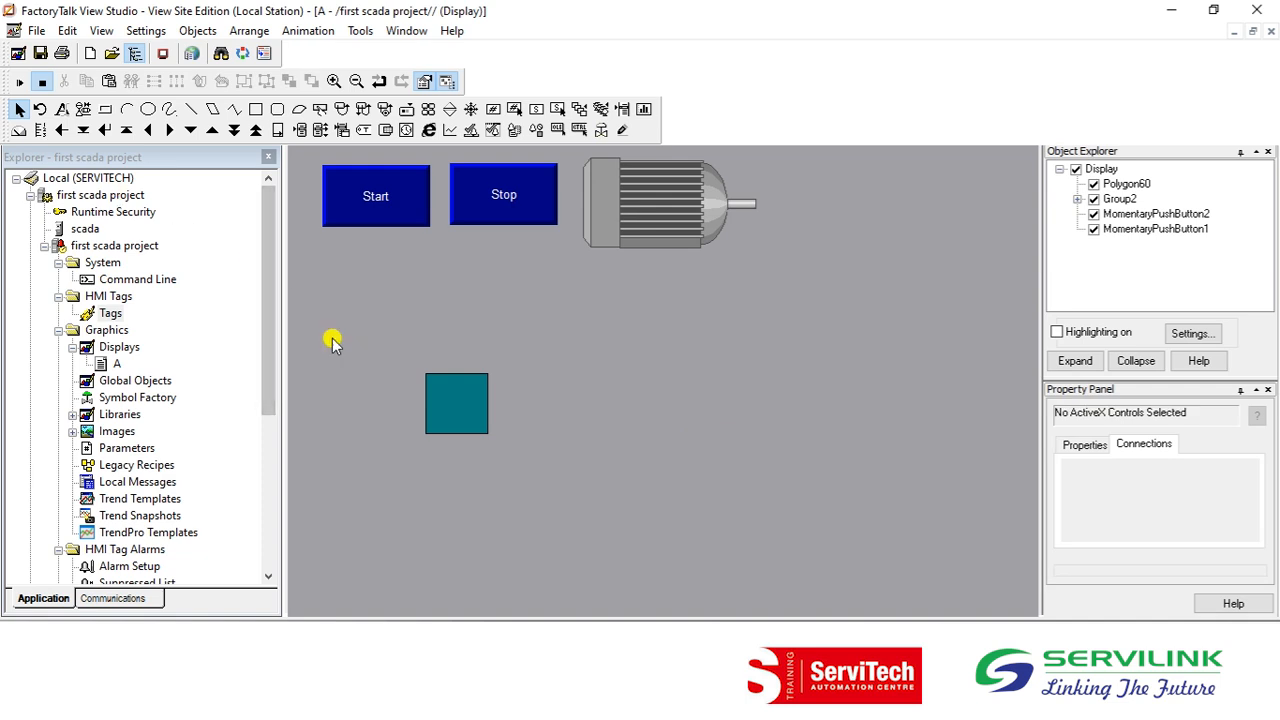
pyautogui.moveTo(463, 391); pyautogui.dragTo(529, 351)
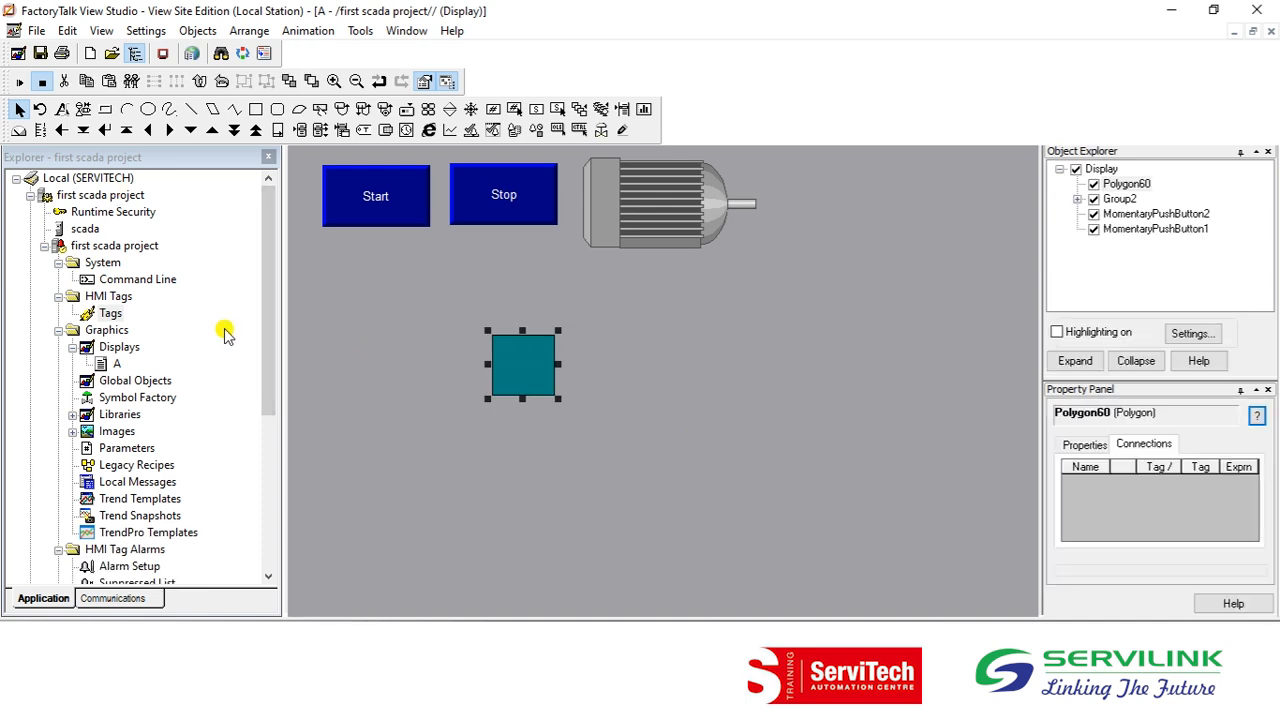
# Test the square's vertical movement by starting and stopping the motor, and return the display to edit mode
pyautogui.click(19, 82)
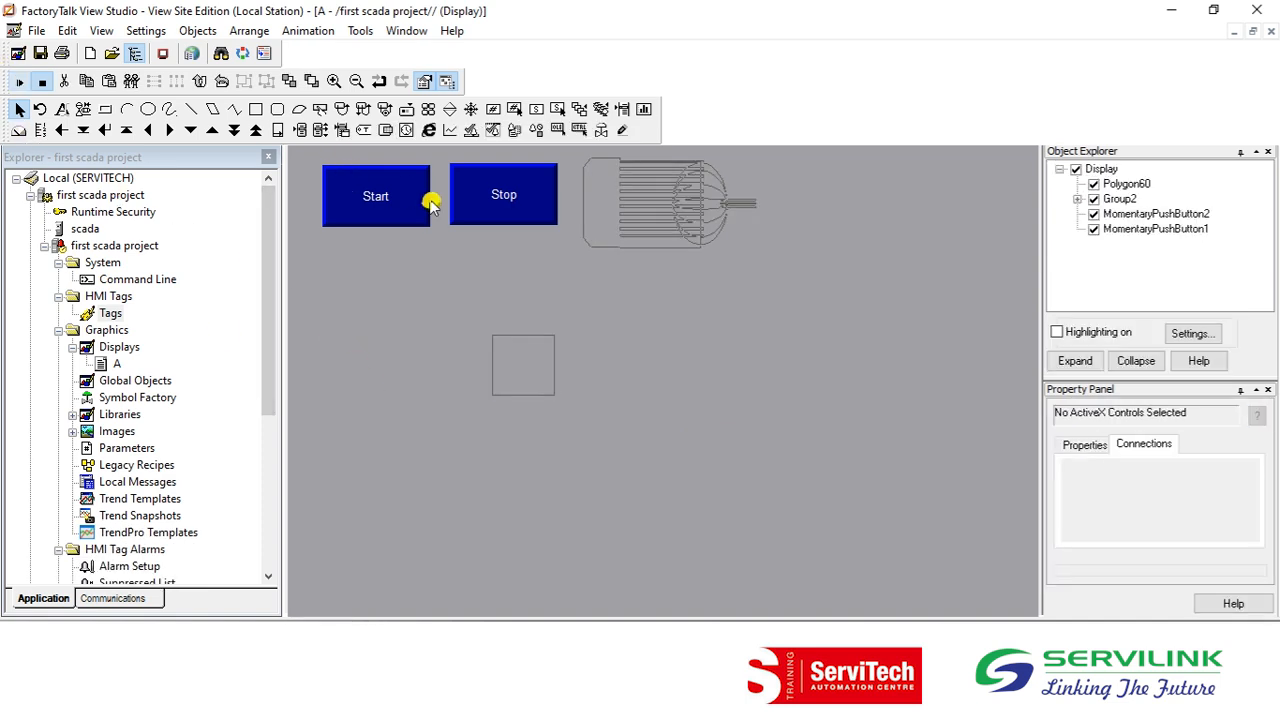
pyautogui.click(359, 208)
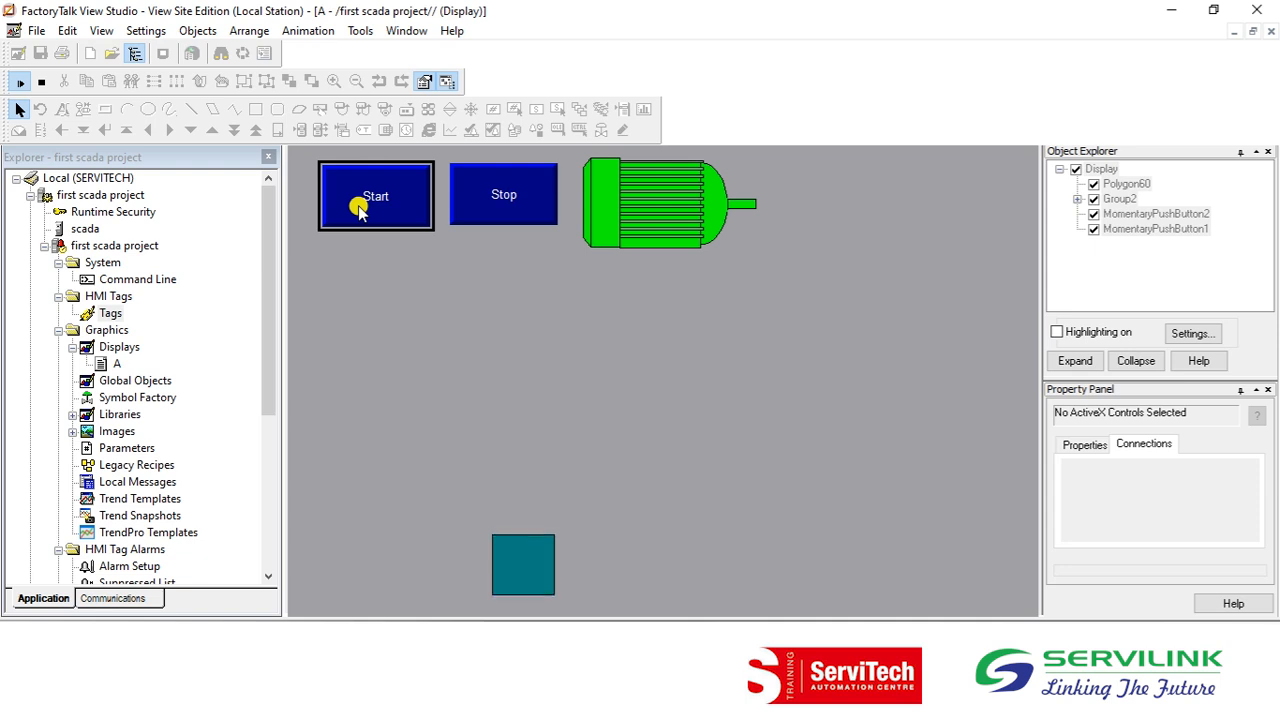
pyautogui.click(500, 196)
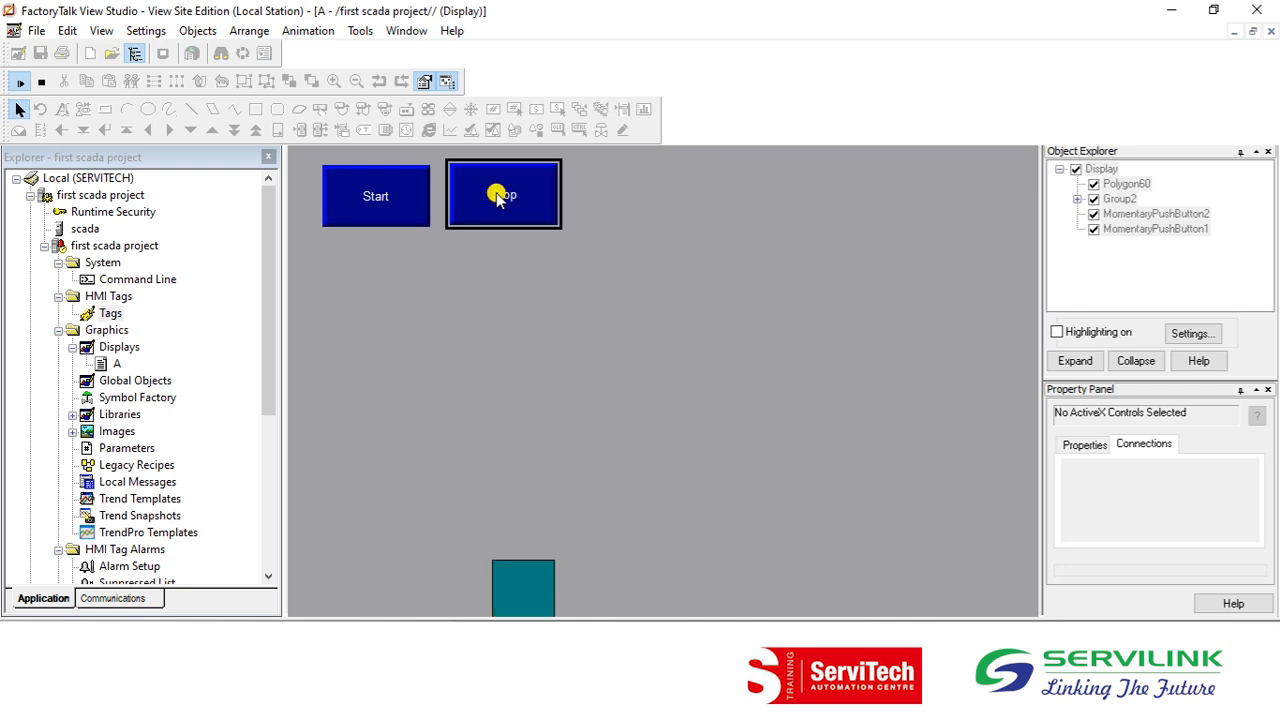
pyautogui.click(42, 81)
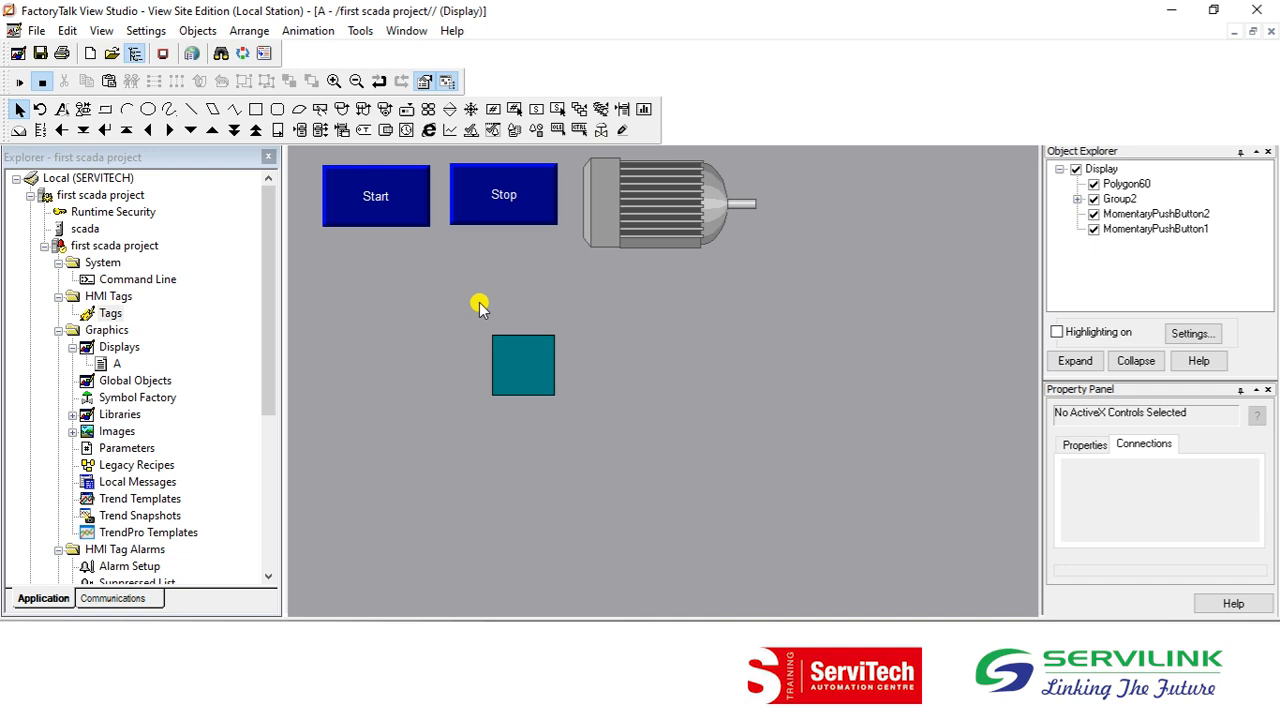
# Remove the square's Vertical Position animation and delete the square from the display
pyautogui.rightClick(510, 337)
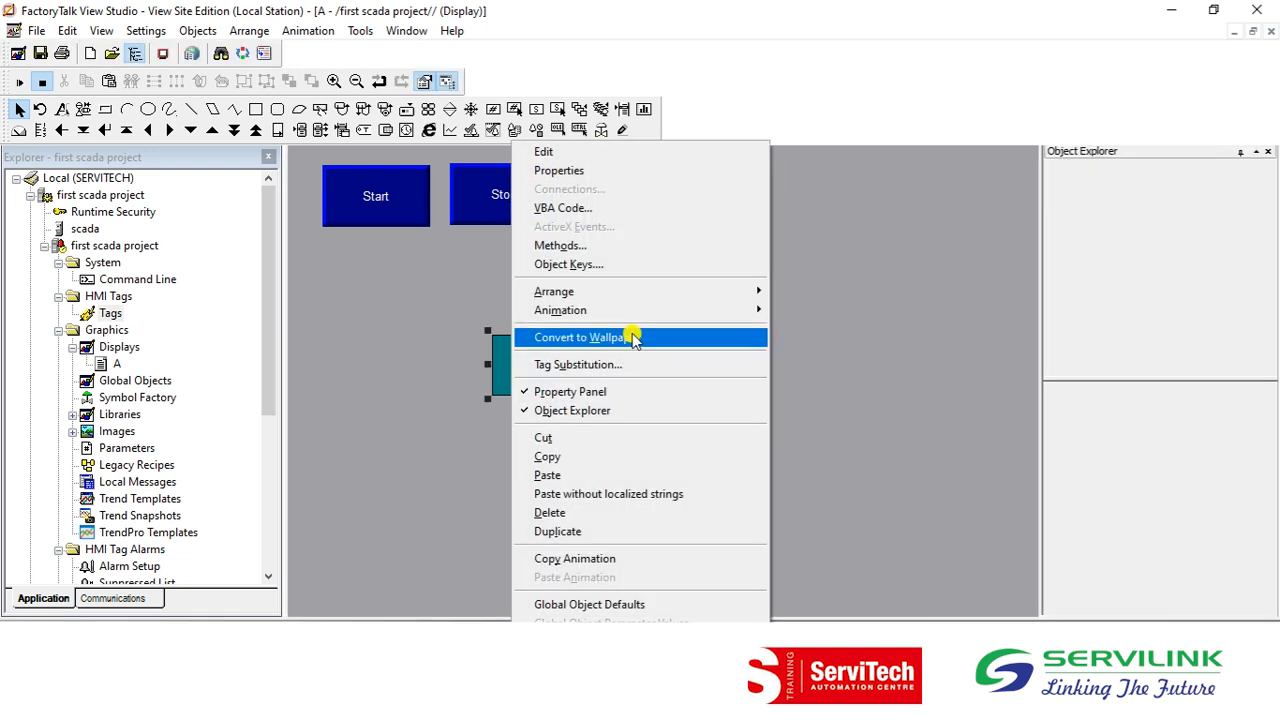
pyautogui.moveTo(690, 314)
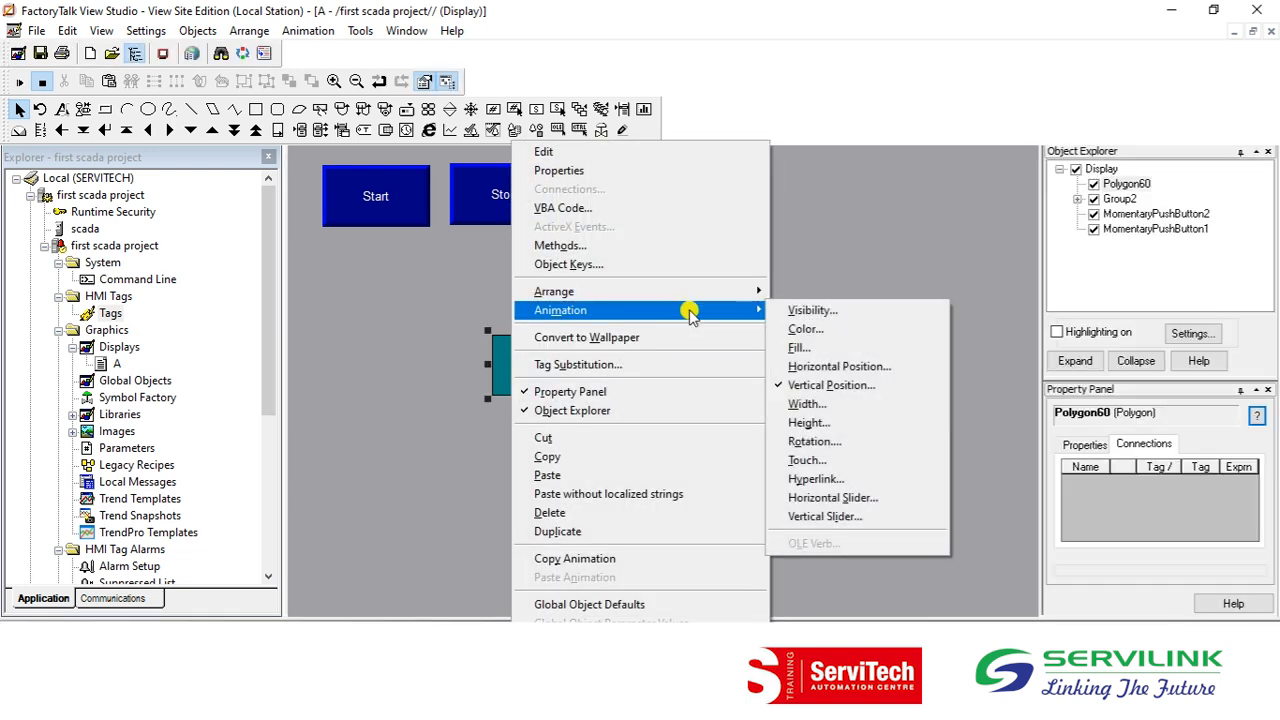
pyautogui.click(830, 385)
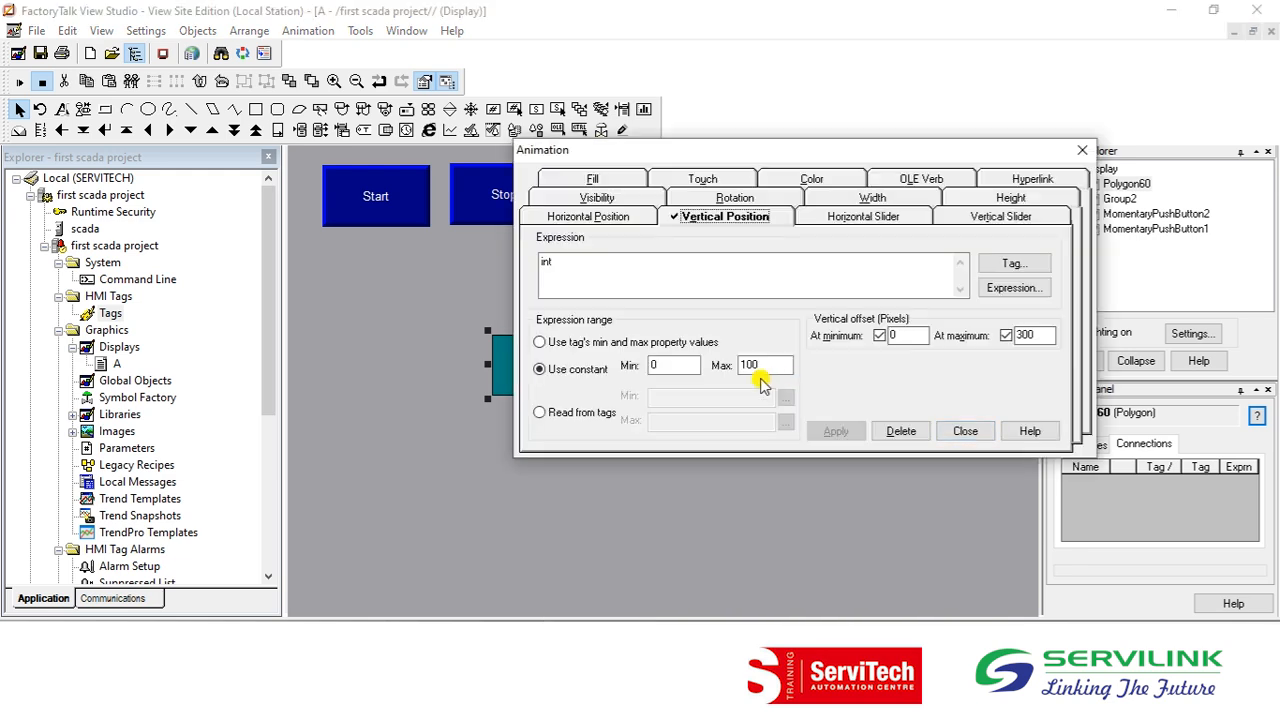
pyautogui.click(900, 431)
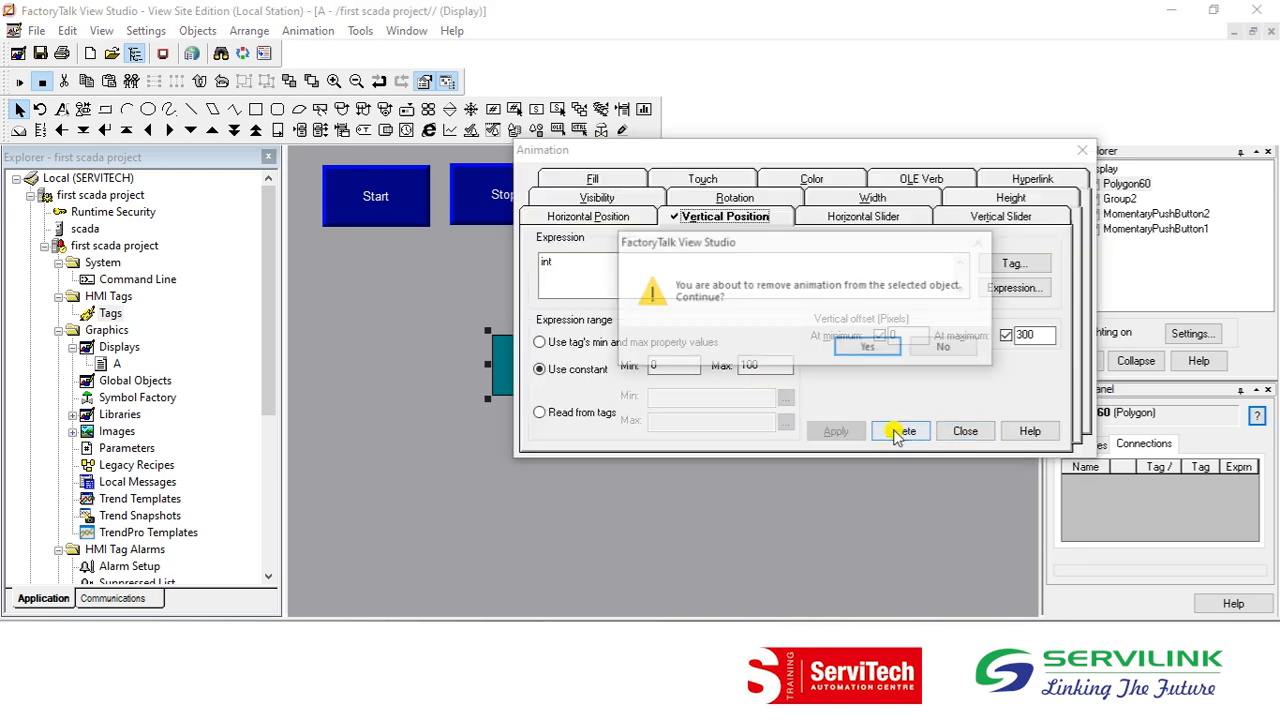
pyautogui.click(862, 346)
pyautogui.click(962, 431)
pyautogui.press('Delete')
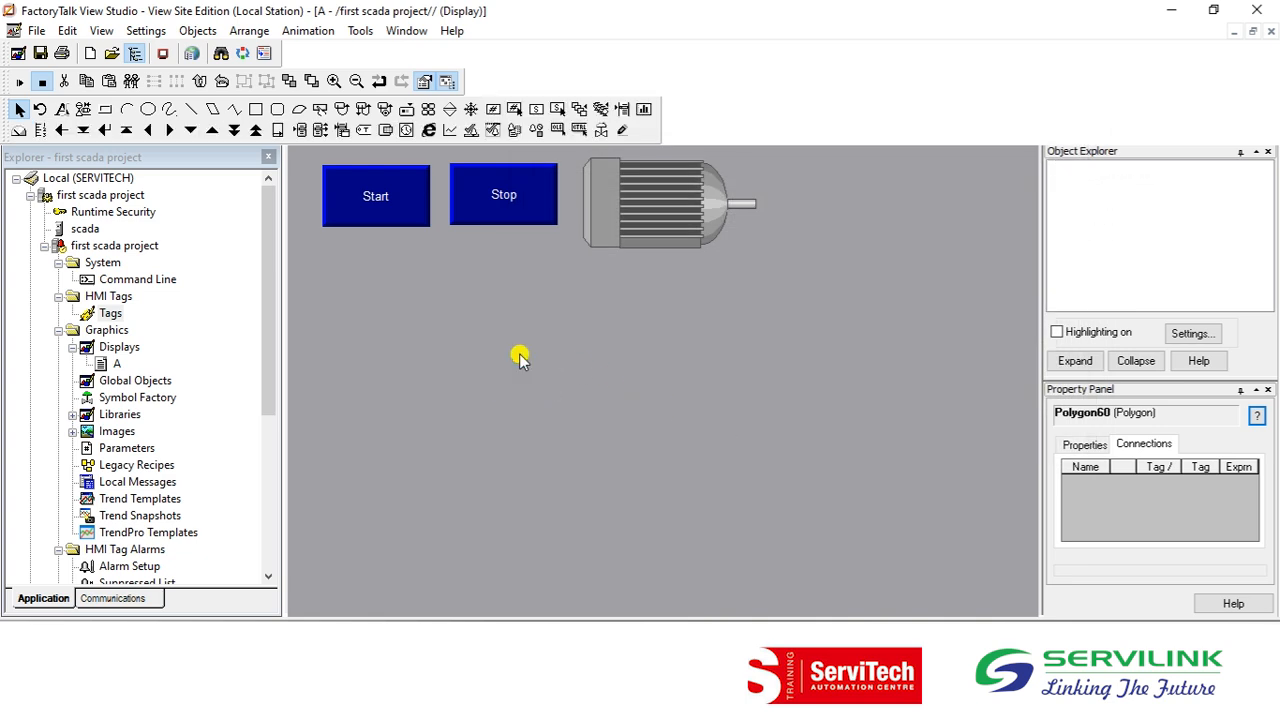
# Place the Tank 2 symbol from the Symbol Factory on the display below the motor, and minimize the symbol library
pyautogui.click(575, 706)
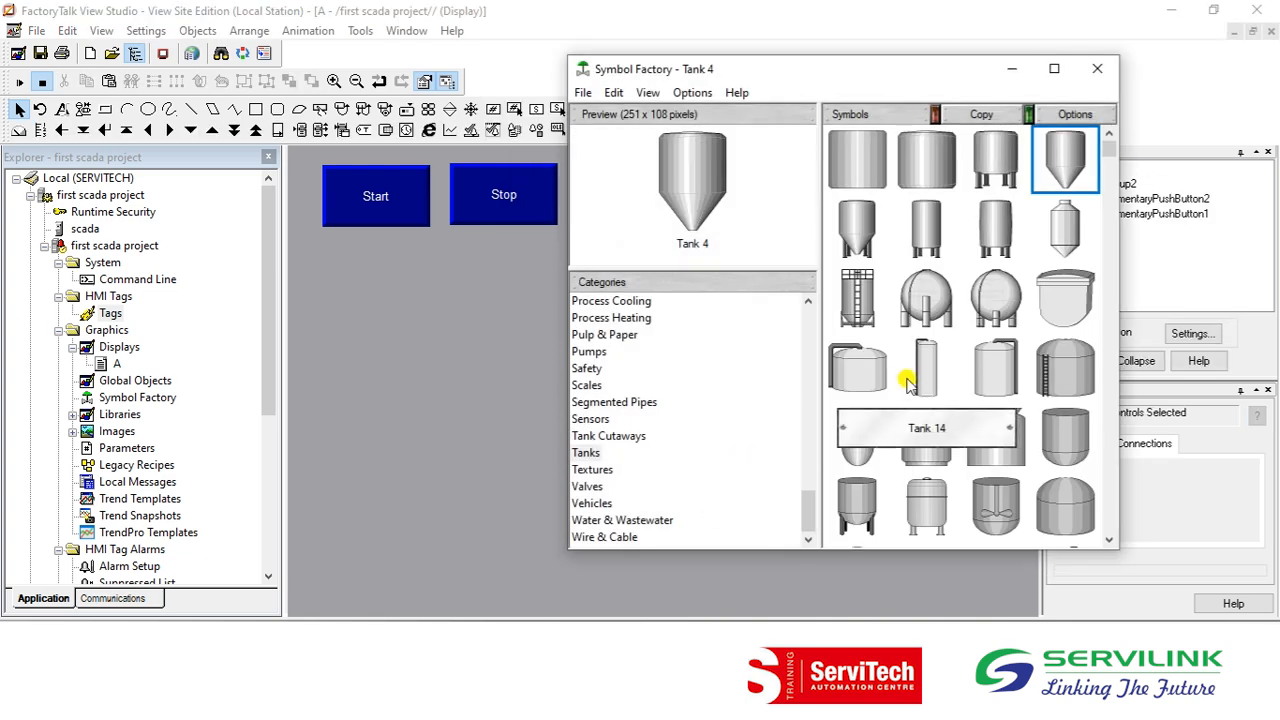
pyautogui.moveTo(905, 190); pyautogui.dragTo(546, 362)
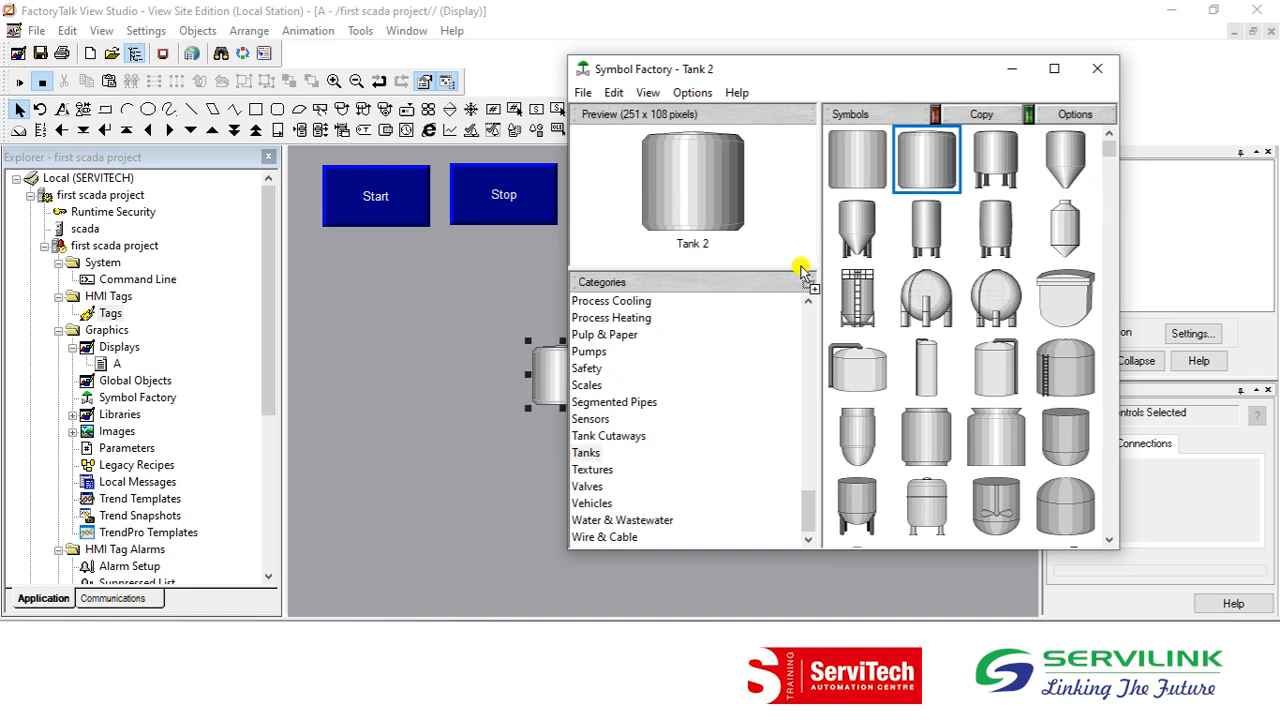
pyautogui.click(1011, 69)
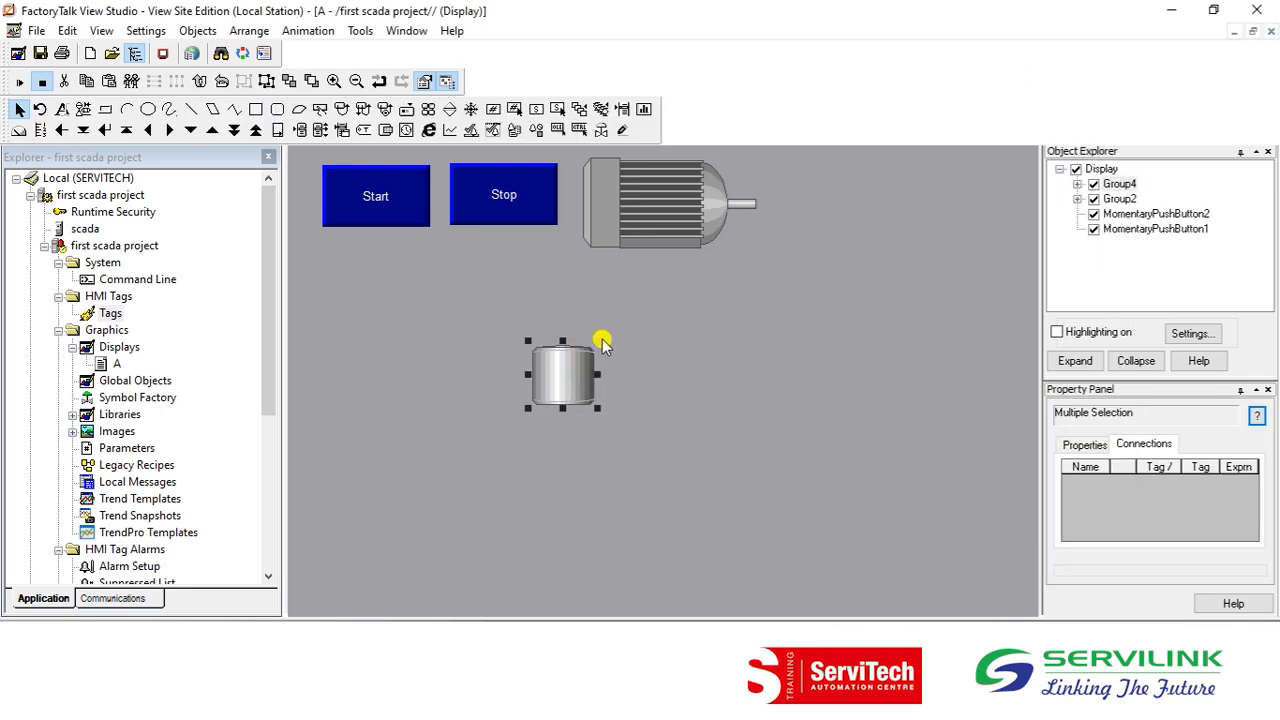
# Enlarge the tank into a tall cylinder and position it below the Stop button and motor
pyautogui.moveTo(590, 334); pyautogui.dragTo(709, 251)
pyautogui.moveTo(643, 323); pyautogui.dragTo(686, 450)
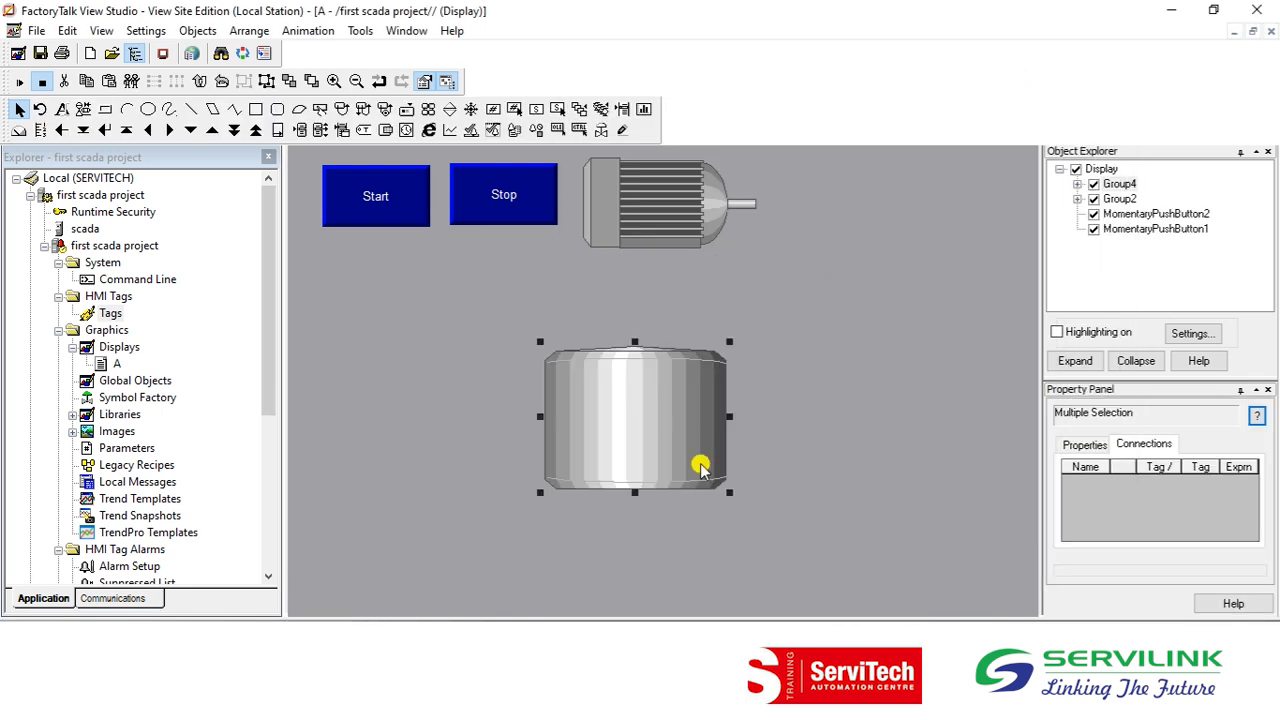
pyautogui.moveTo(729, 492); pyautogui.dragTo(714, 523)
pyautogui.moveTo(633, 475); pyautogui.dragTo(623, 416)
pyautogui.click(778, 427)
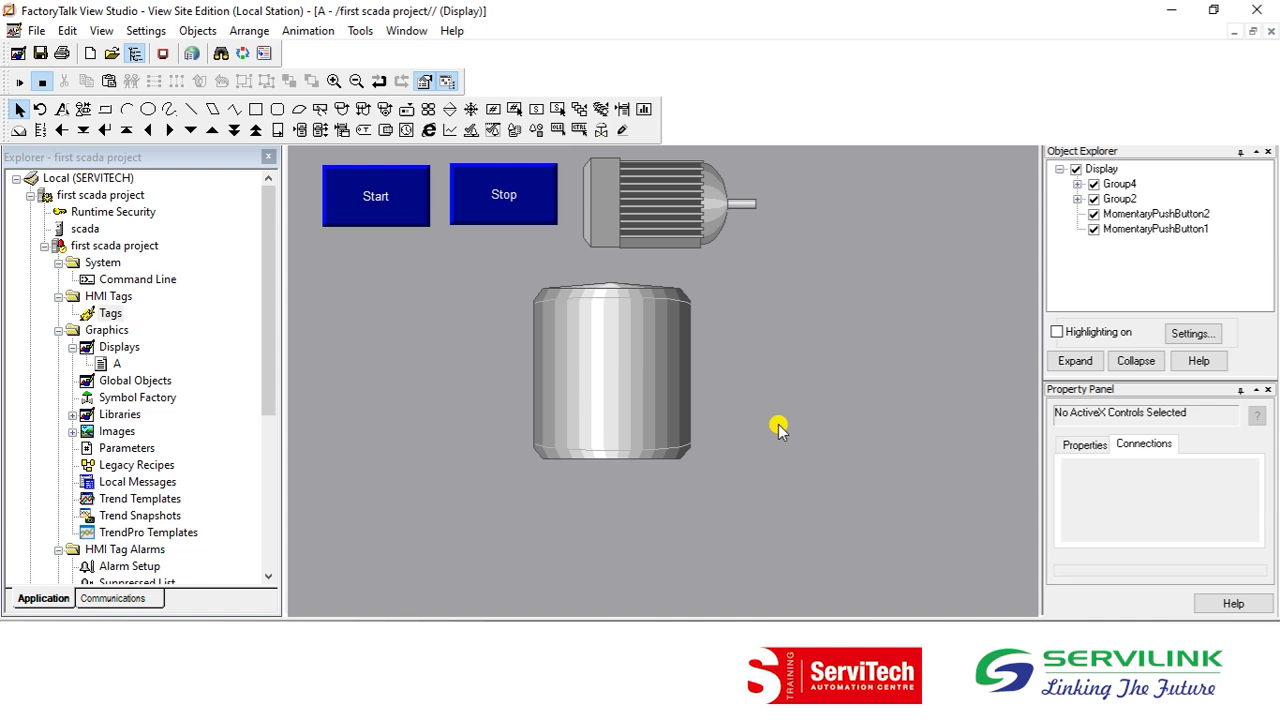
# Open the tank's Width animation and enter the tag int as its expression
pyautogui.click(596, 397)
pyautogui.rightClick(596, 397)
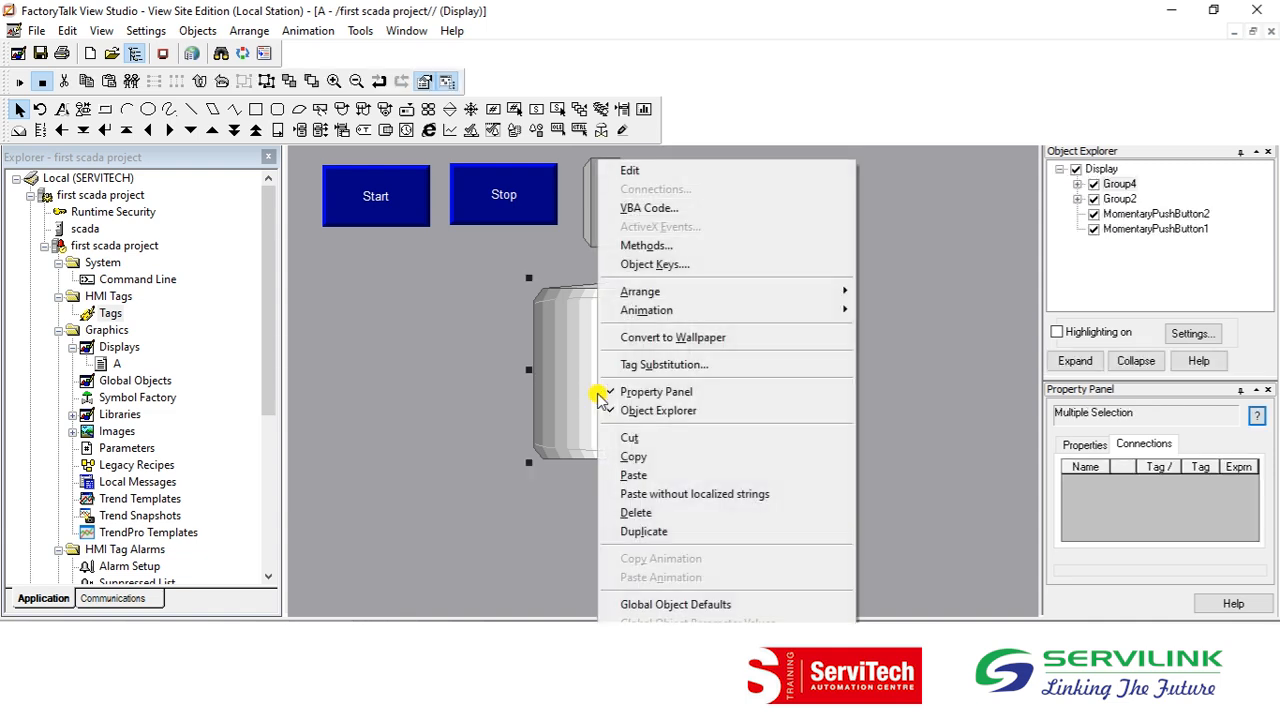
pyautogui.moveTo(774, 311)
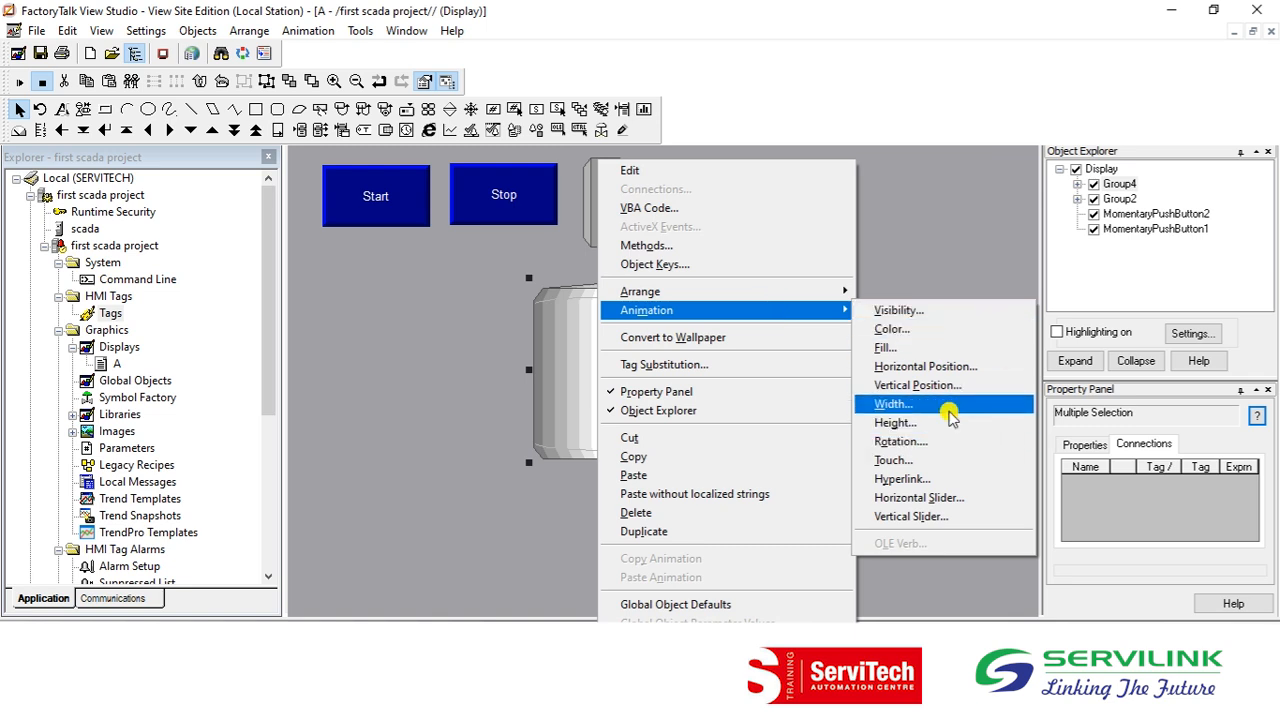
pyautogui.click(948, 405)
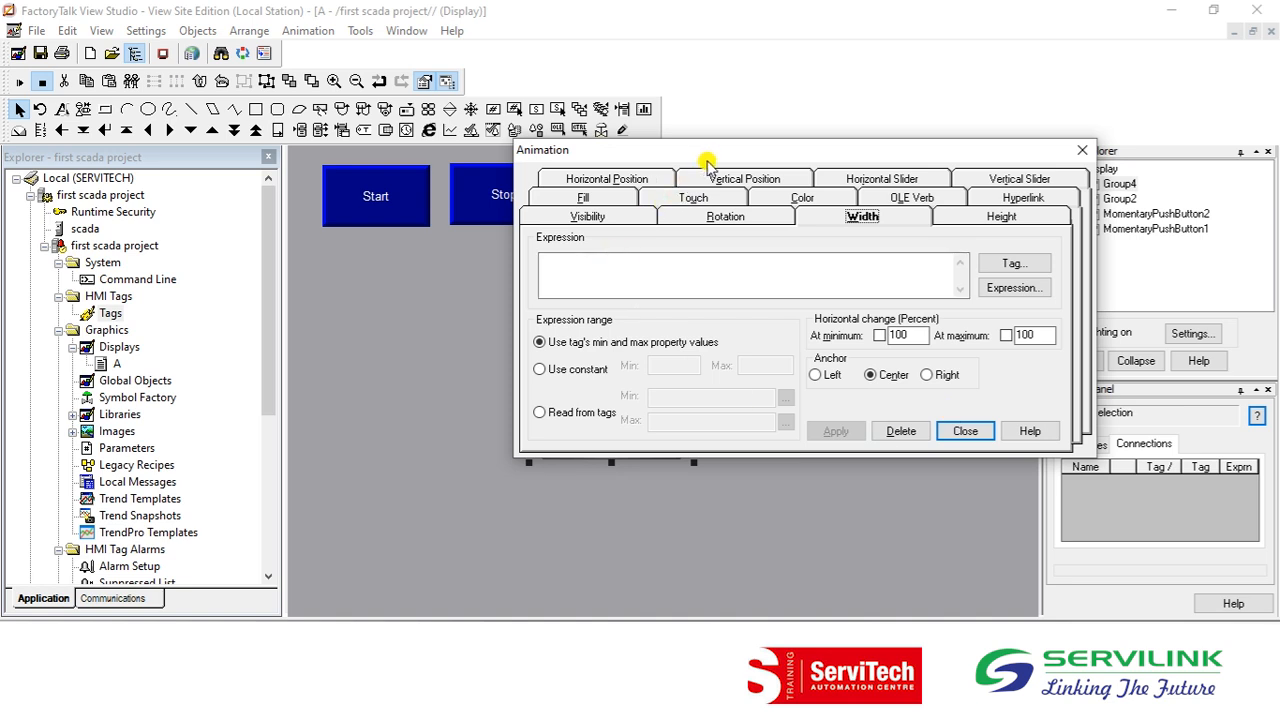
pyautogui.moveTo(714, 157); pyautogui.dragTo(651, 237)
pyautogui.click(535, 335)
pyautogui.write('int')
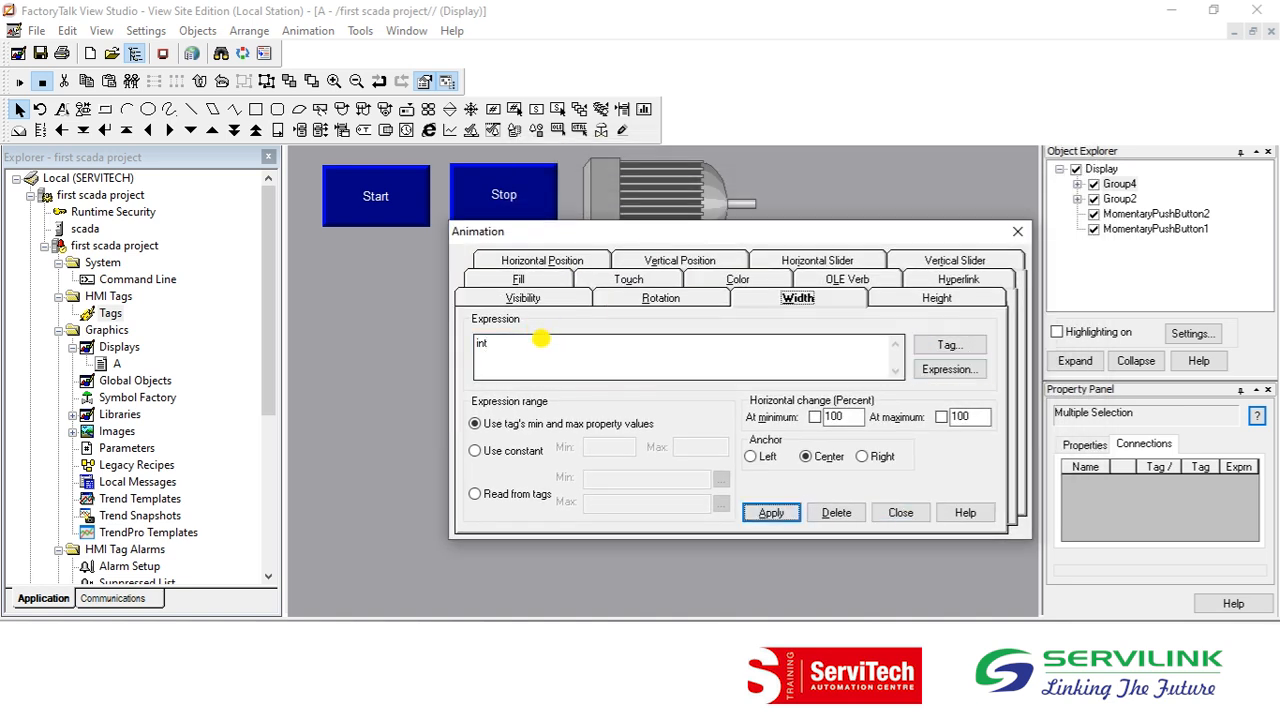
# Set the width animation's expression range to constants with Min 0 and Max 100
pyautogui.click(520, 455)
pyautogui.click(591, 447)
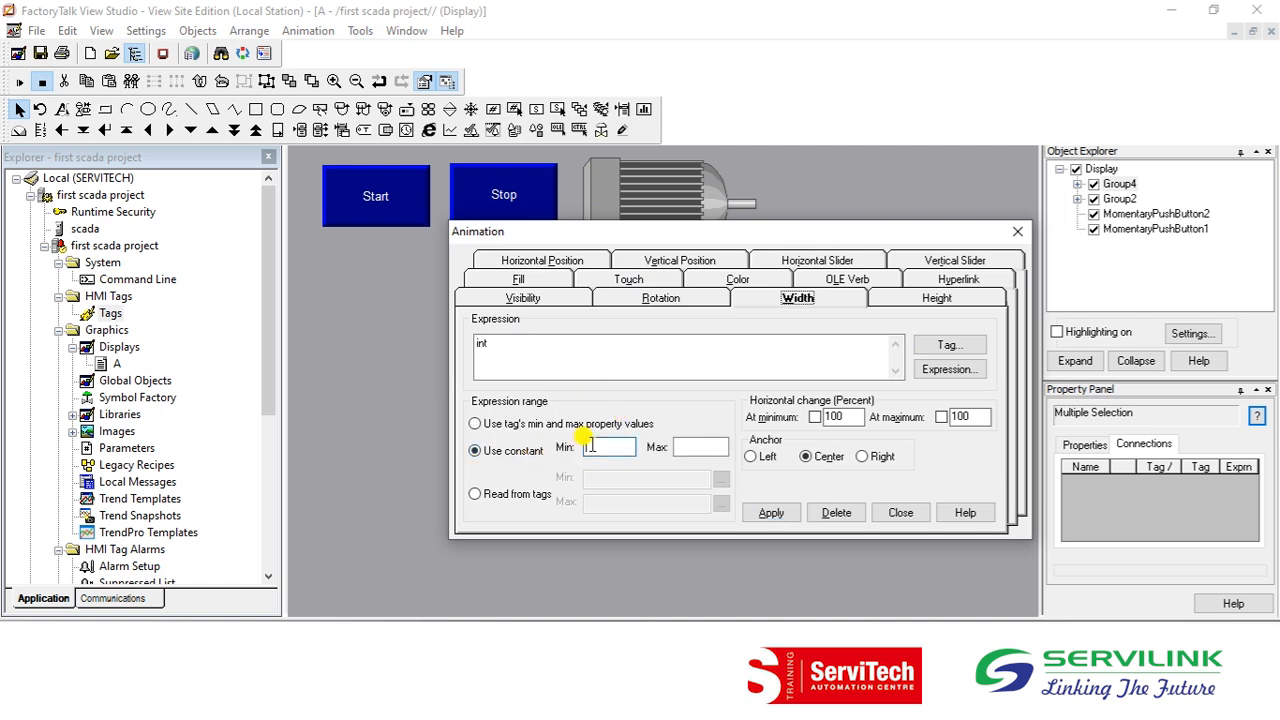
pyautogui.press('Tab')
pyautogui.write('100')
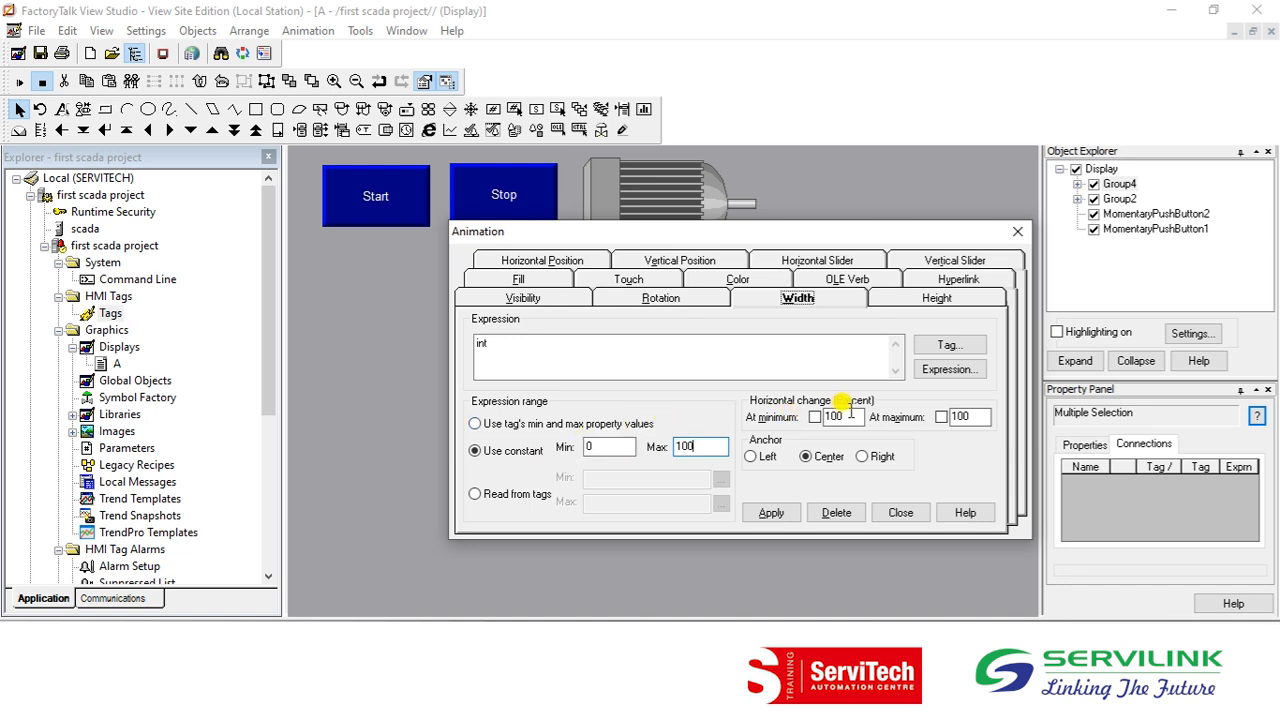
pyautogui.doubleClick(600, 447)
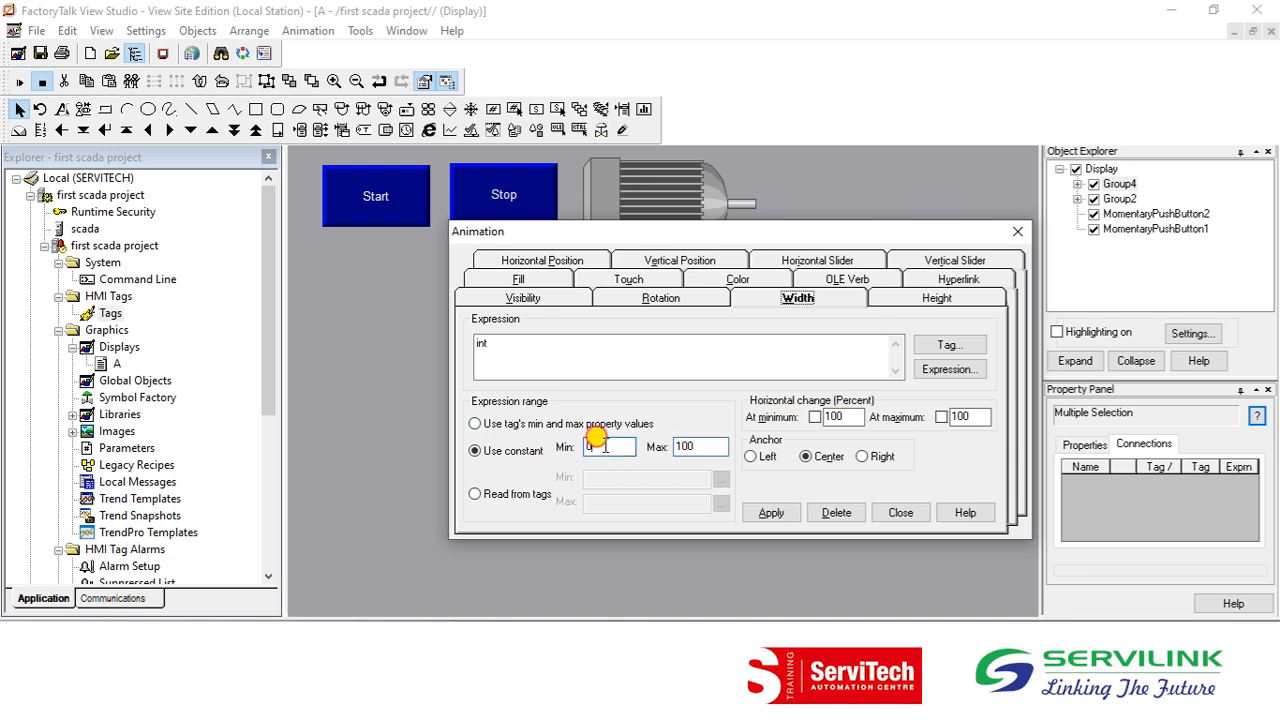
# Enable horizontal change with 0 percent at minimum and 100 at maximum, anchor it Left, apply, and close the settings
pyautogui.click(818, 418)
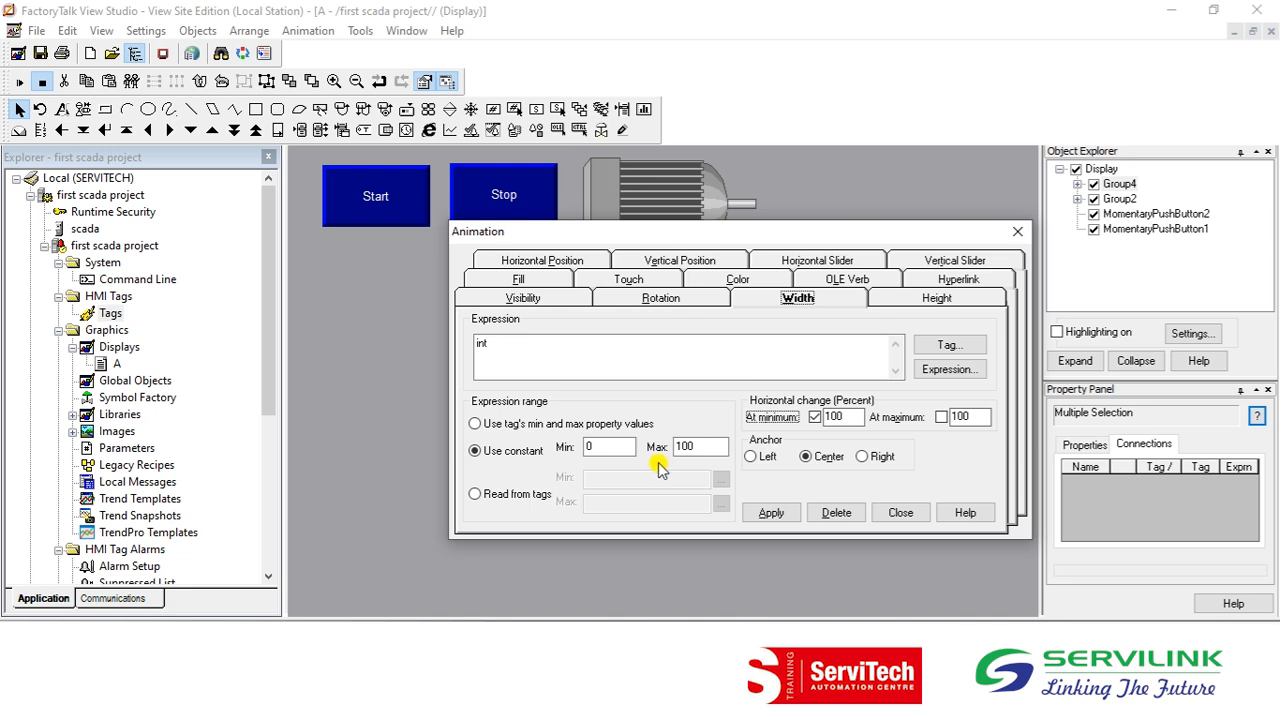
pyautogui.click(941, 417)
pyautogui.doubleClick(830, 418)
pyautogui.write('0')
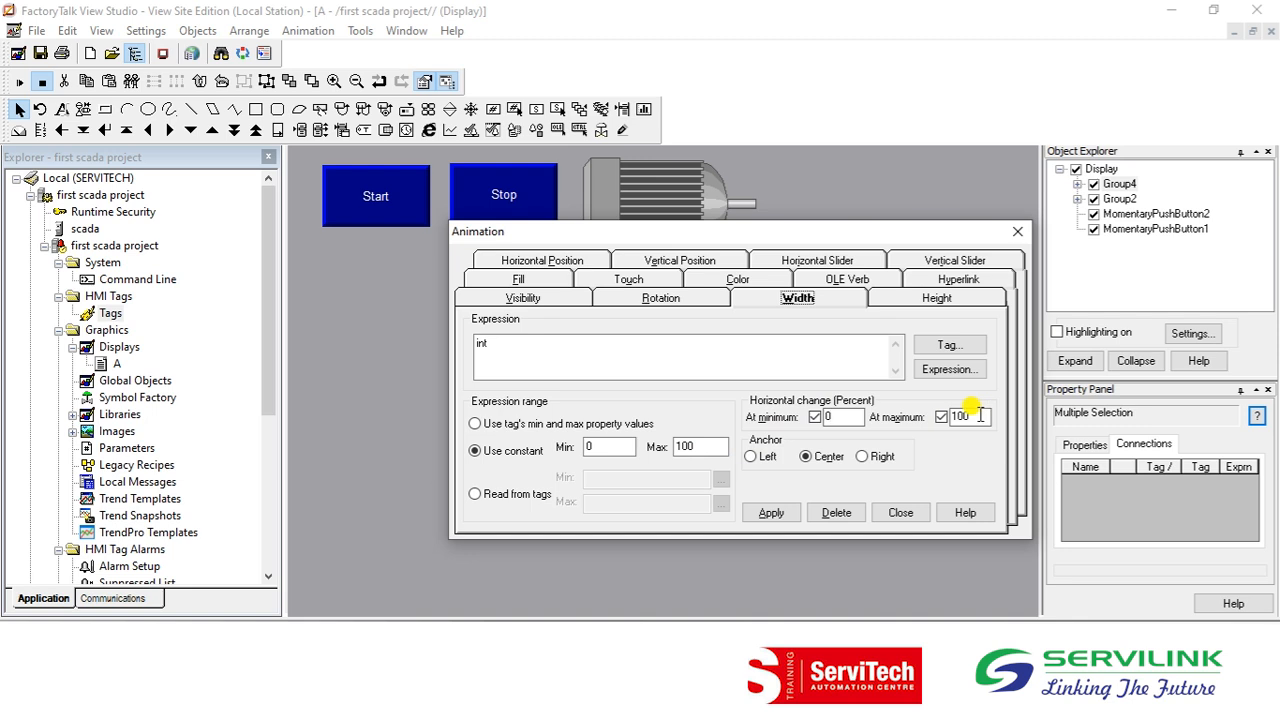
pyautogui.click(752, 456)
pyautogui.click(771, 513)
pyautogui.click(893, 512)
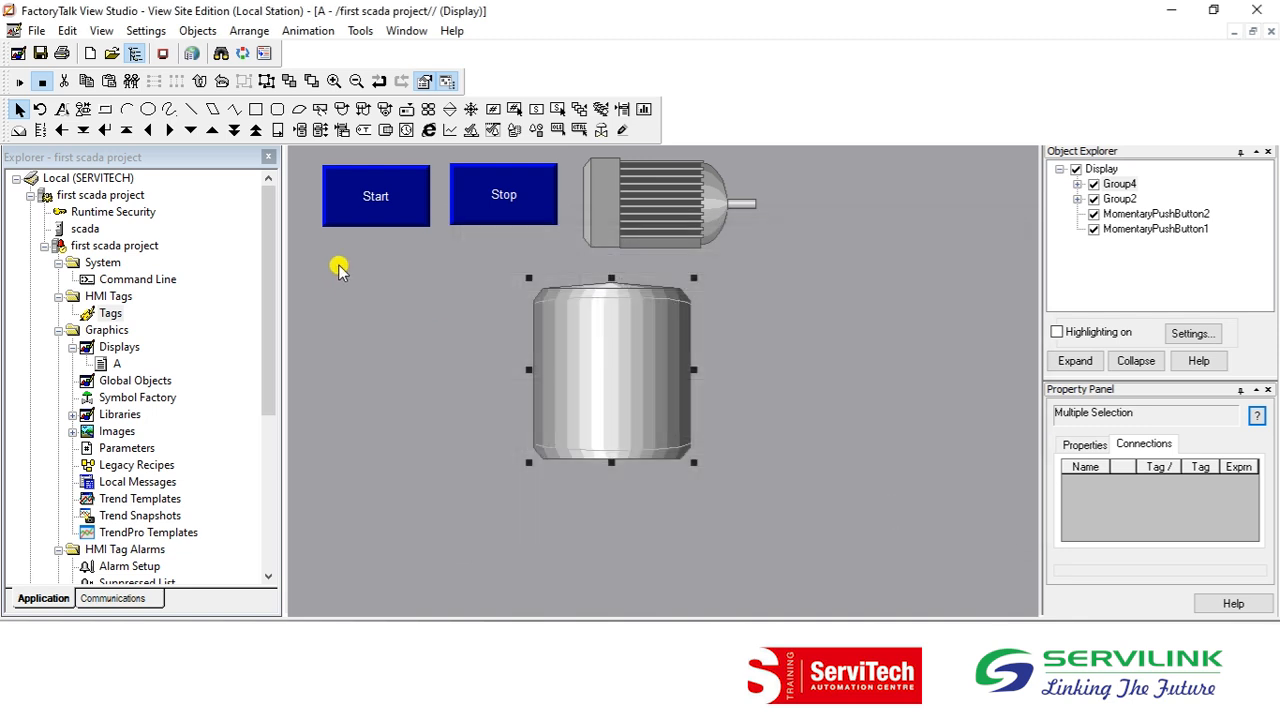
# Test the tank's width animation with the motor running, comparing it with N7:0 in RSLogix 500, and stop the motor
pyautogui.click(22, 82)
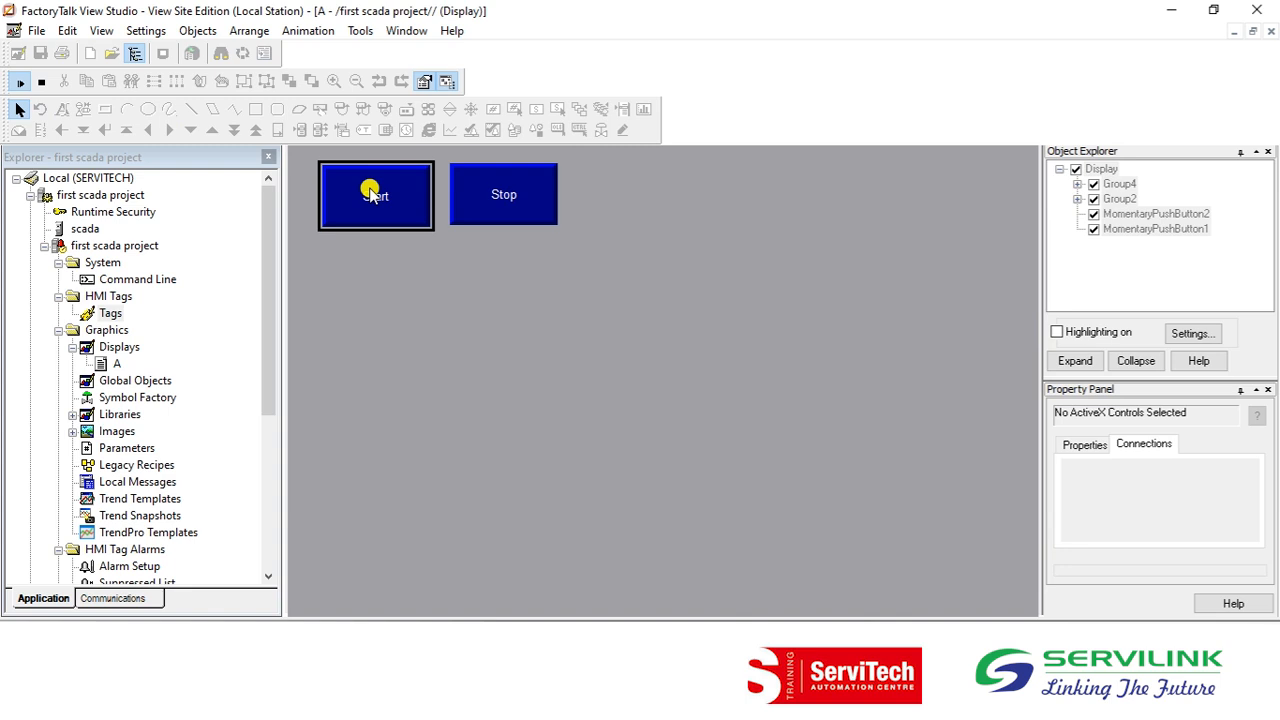
pyautogui.click(371, 193)
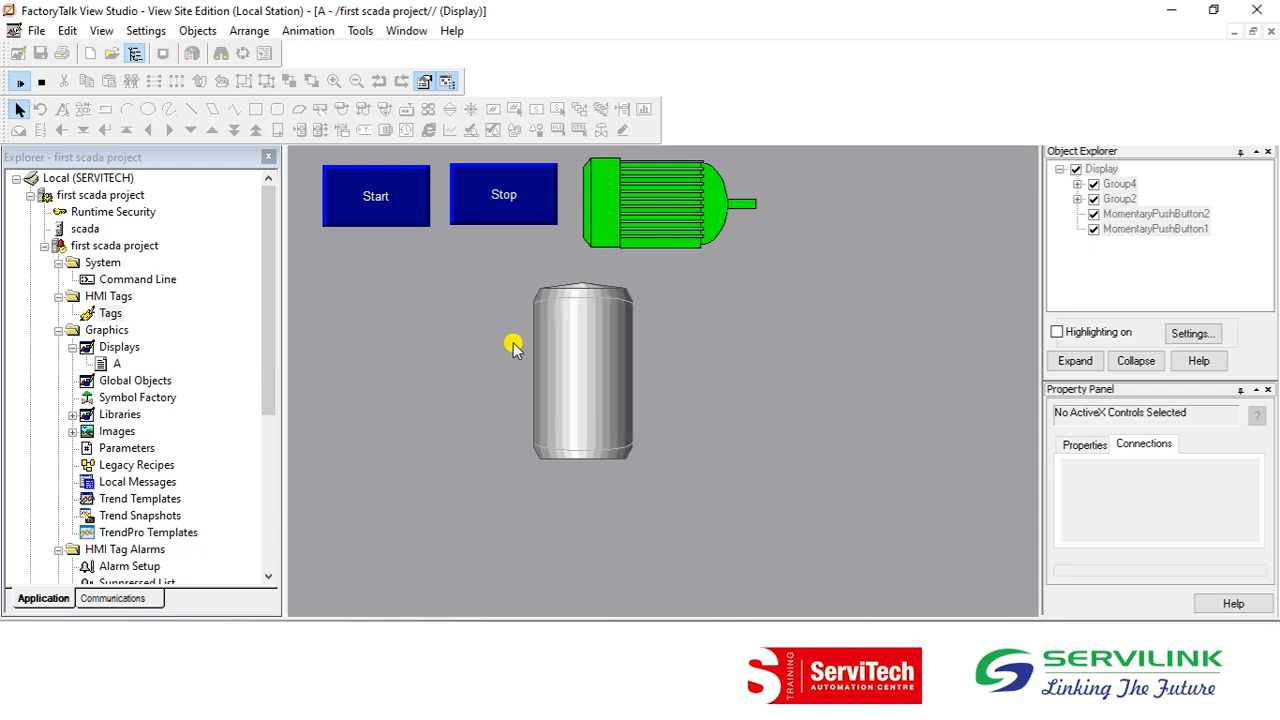
pyautogui.click(502, 707)
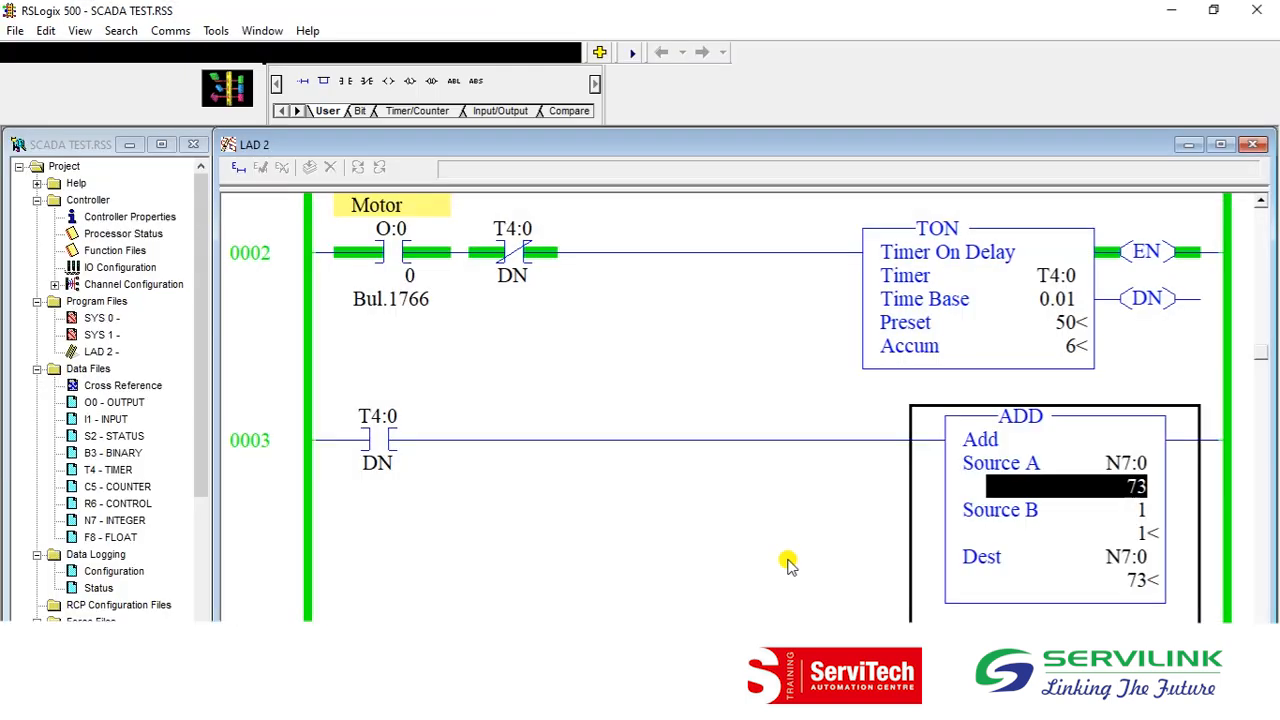
pyautogui.click(1182, 8)
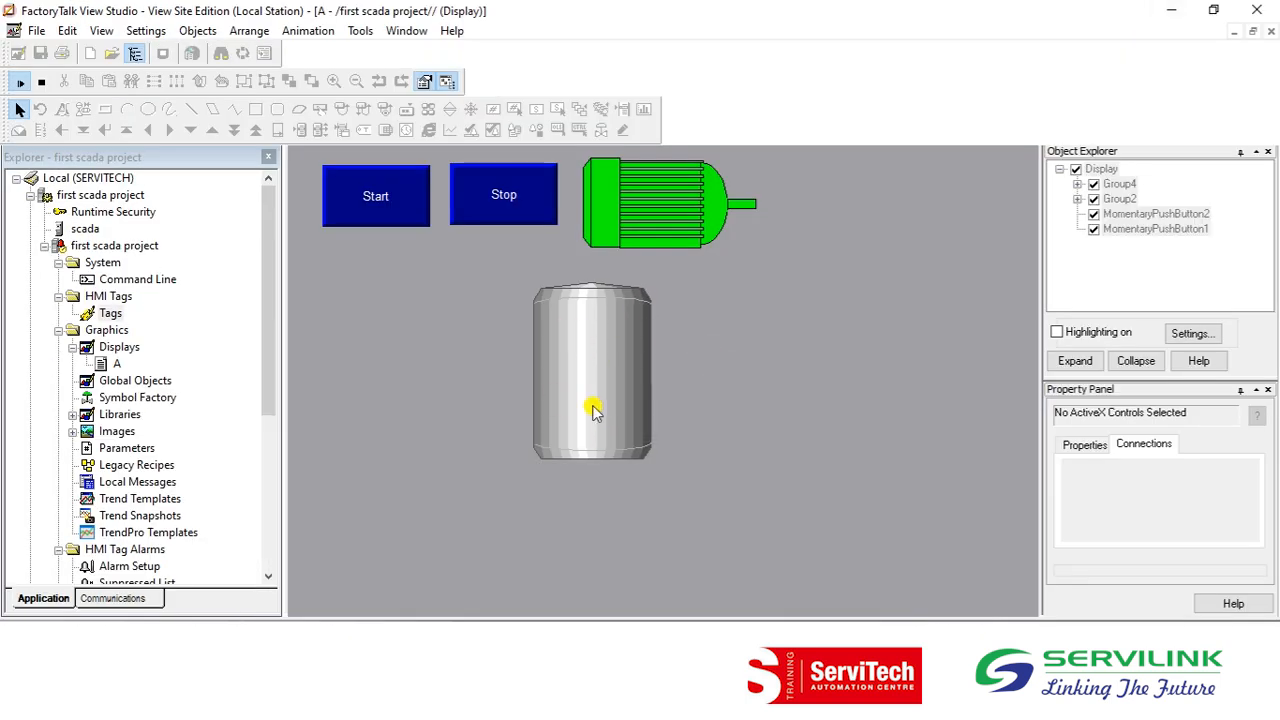
pyautogui.click(517, 209)
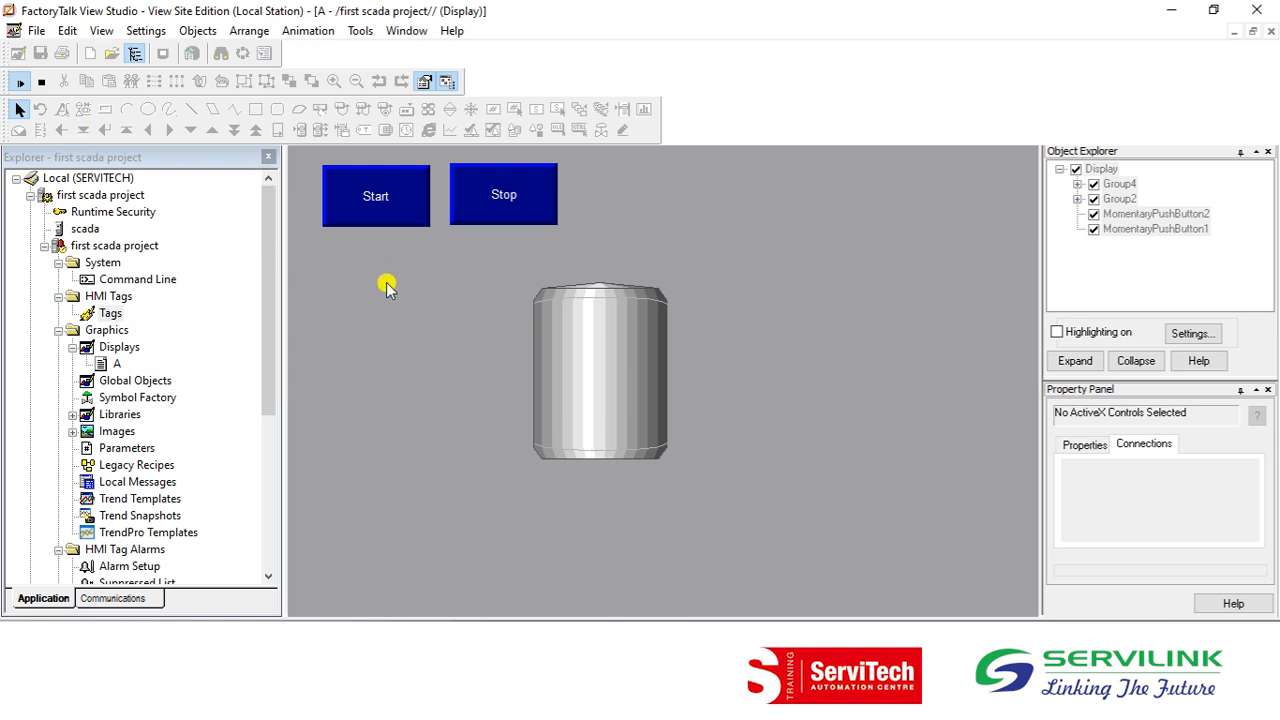
# Return the display to edit mode and delete the tank's Width animation, closing its settings
pyautogui.click(42, 85)
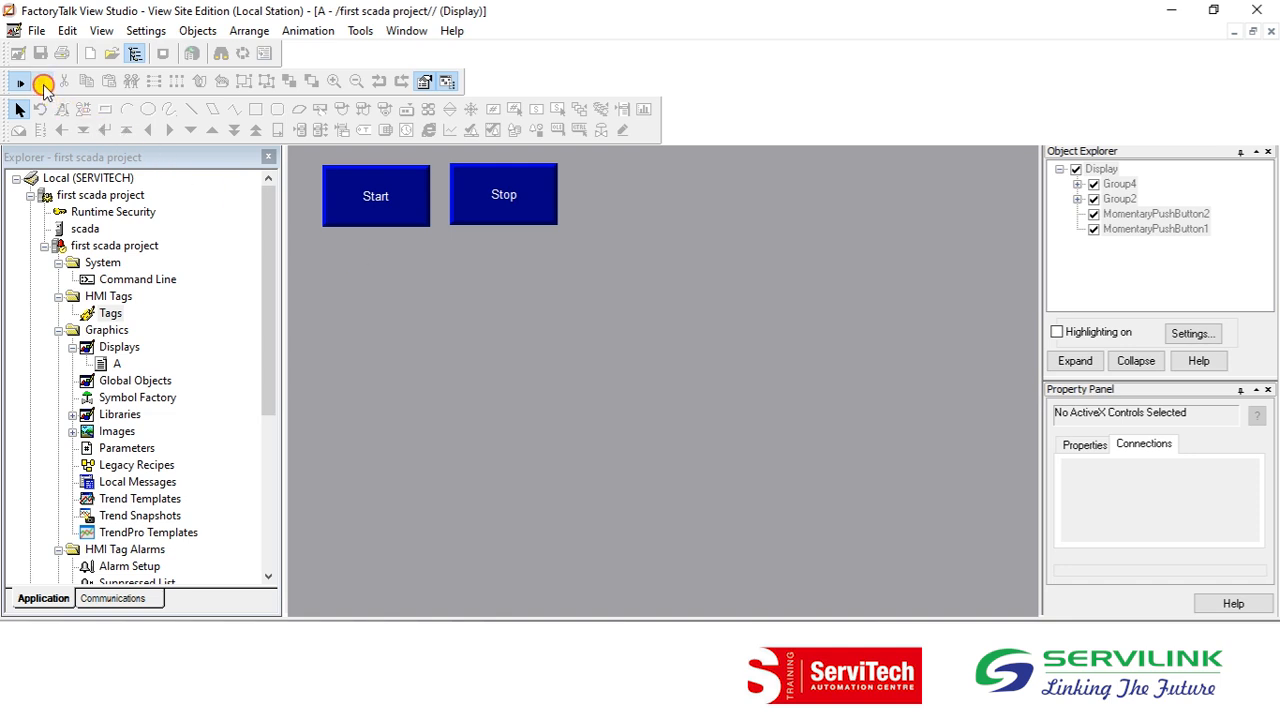
pyautogui.click(42, 84)
pyautogui.click(586, 306)
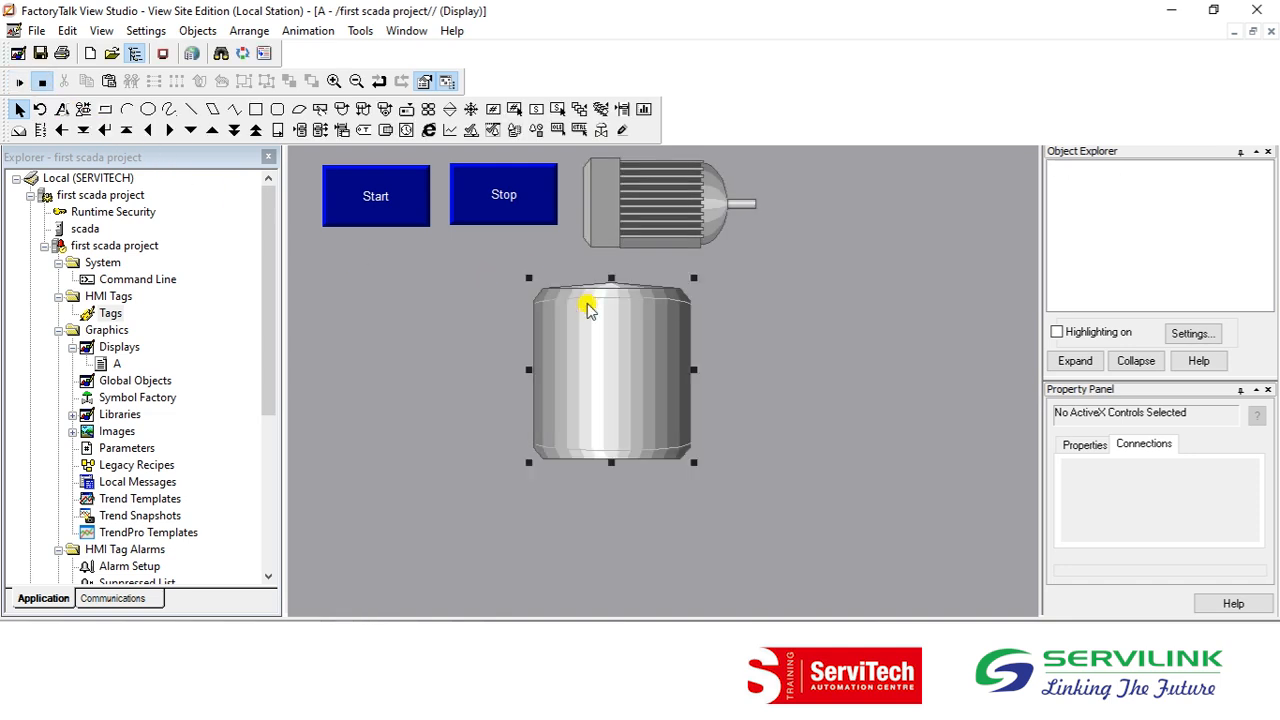
pyautogui.rightClick(586, 306)
pyautogui.moveTo(815, 310)
pyautogui.click(890, 403)
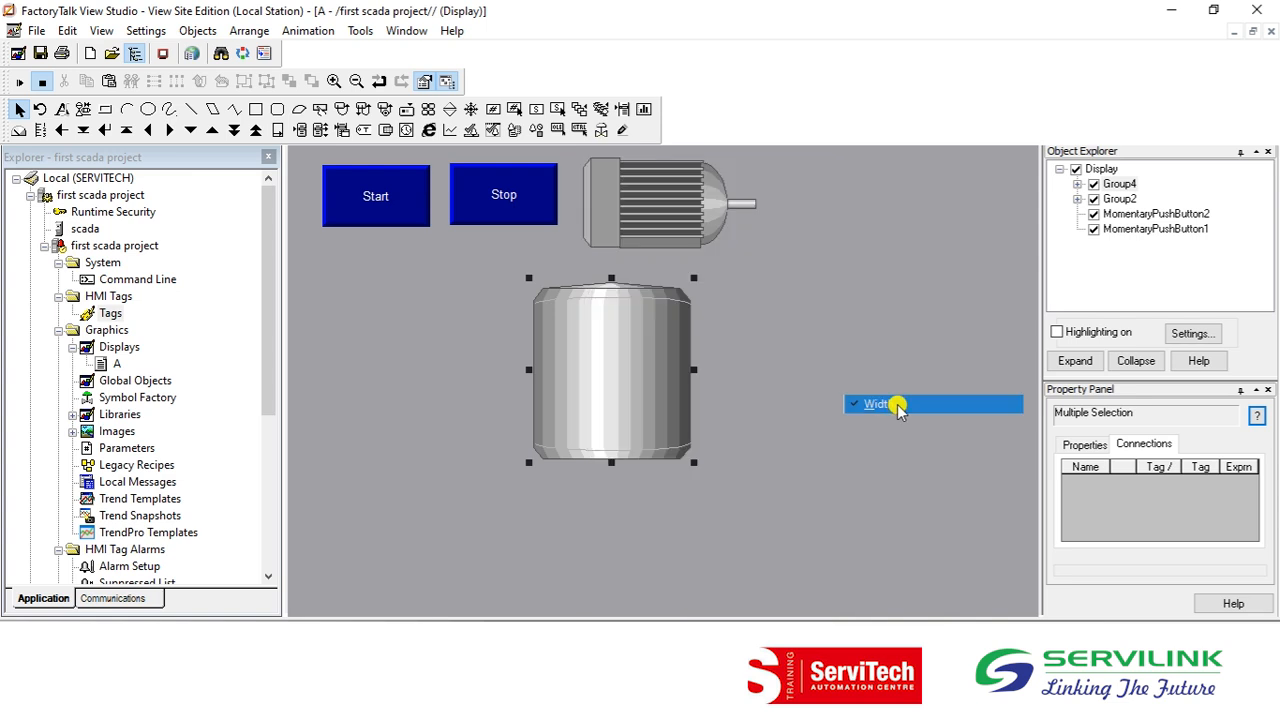
pyautogui.click(836, 512)
pyautogui.click(790, 430)
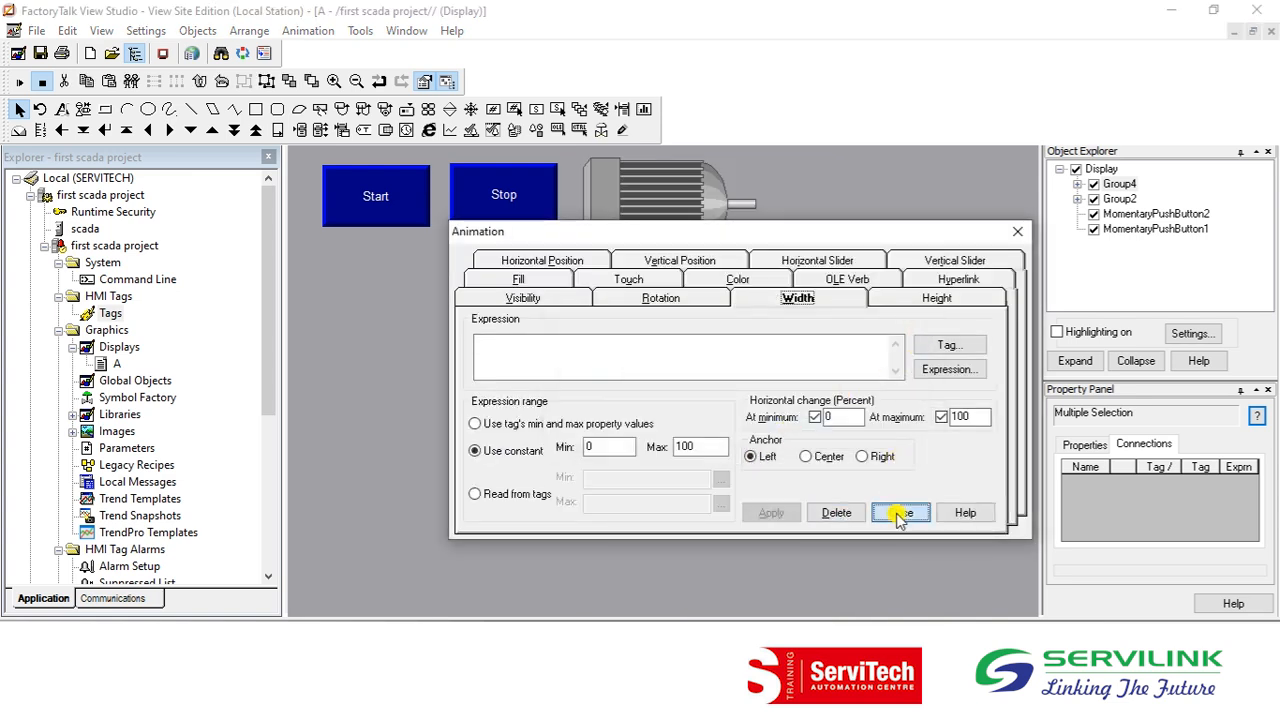
pyautogui.click(900, 512)
# Open the tank's Height animation and enter the tag int as its expression
pyautogui.rightClick(566, 385)
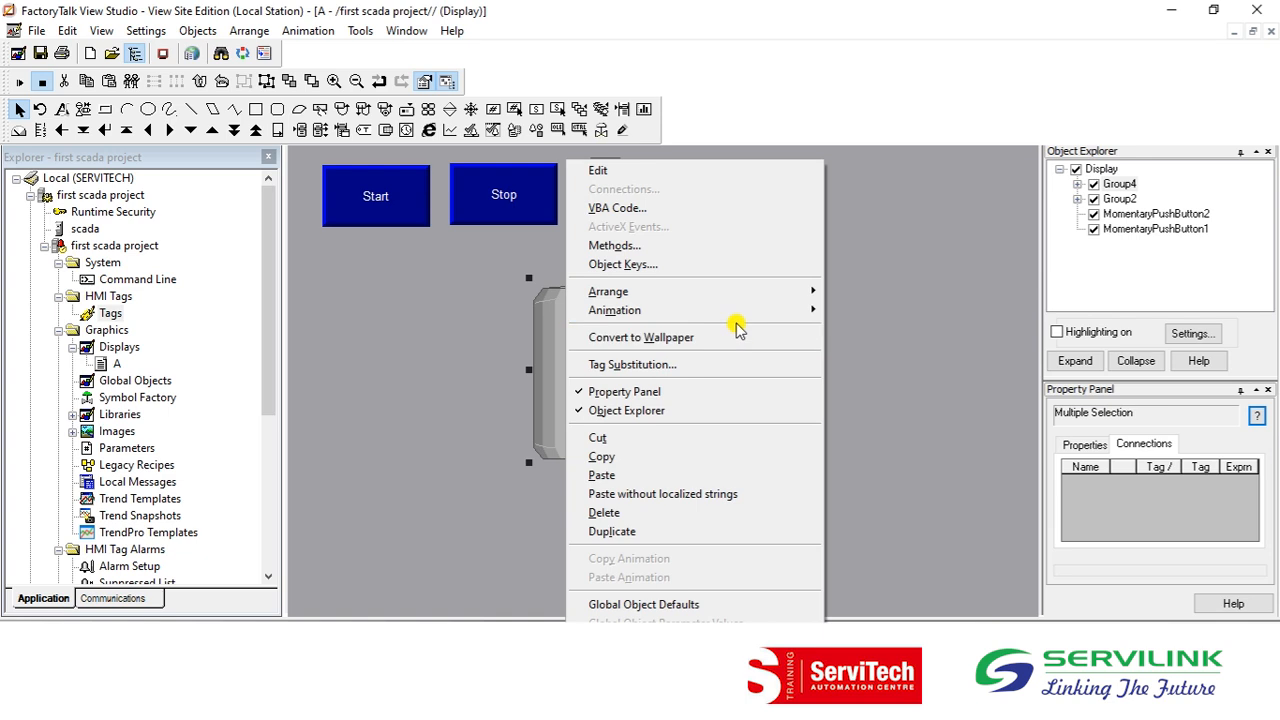
pyautogui.moveTo(777, 311)
pyautogui.click(890, 422)
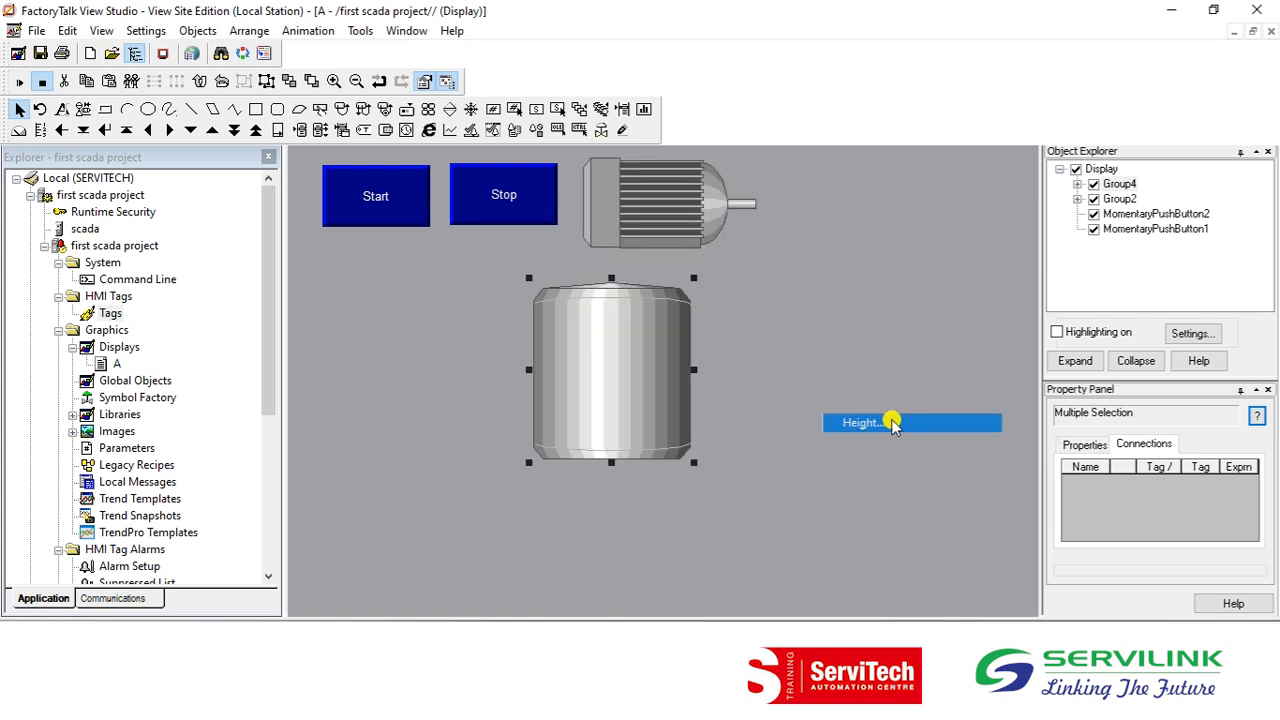
pyautogui.click(628, 340)
pyautogui.write('int')
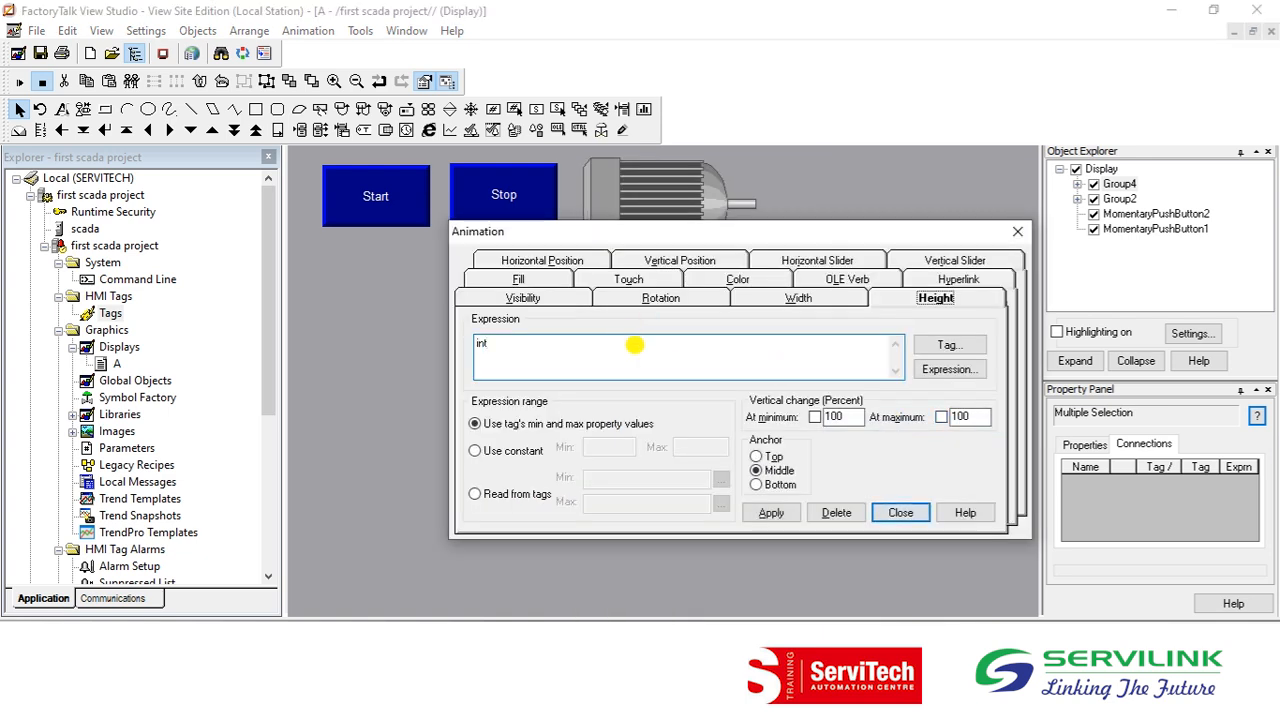
# Set the height animation's expression range to constants with Min 0 and Max 100
pyautogui.click(486, 450)
pyautogui.click(603, 447)
pyautogui.write('0')
pyautogui.press('Tab')
pyautogui.write('100')
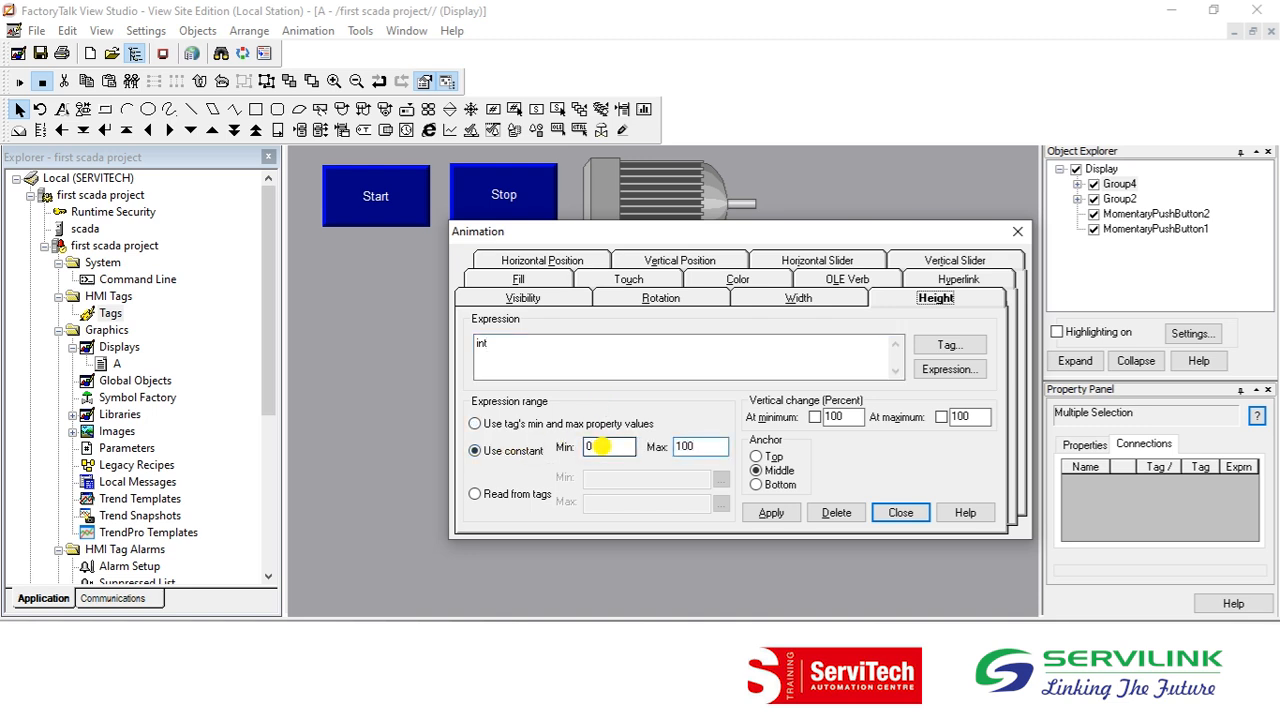
# Enable vertical change with 0 percent at minimum and 100 at maximum, anchor it Bottom, apply, and close the settings
pyautogui.click(815, 416)
pyautogui.write('0')
pyautogui.press('Tab')
pyautogui.press('space')
pyautogui.press('BackSpace')
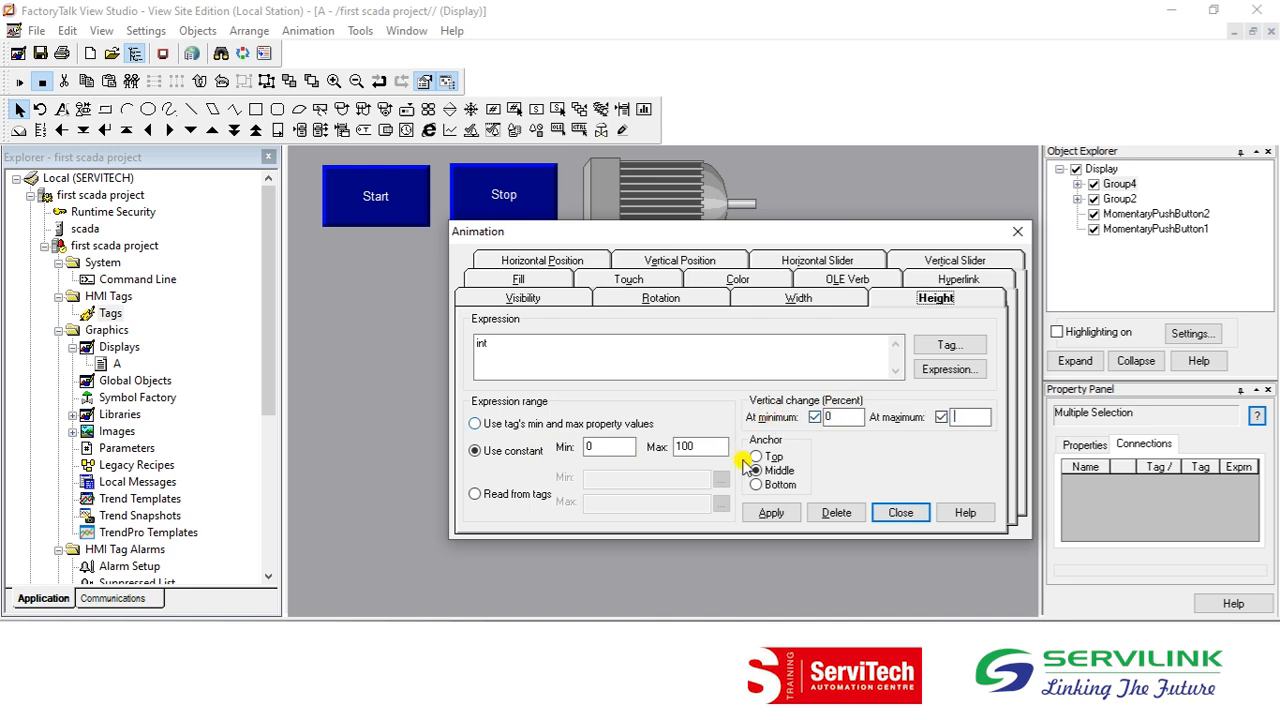
pyautogui.click(760, 486)
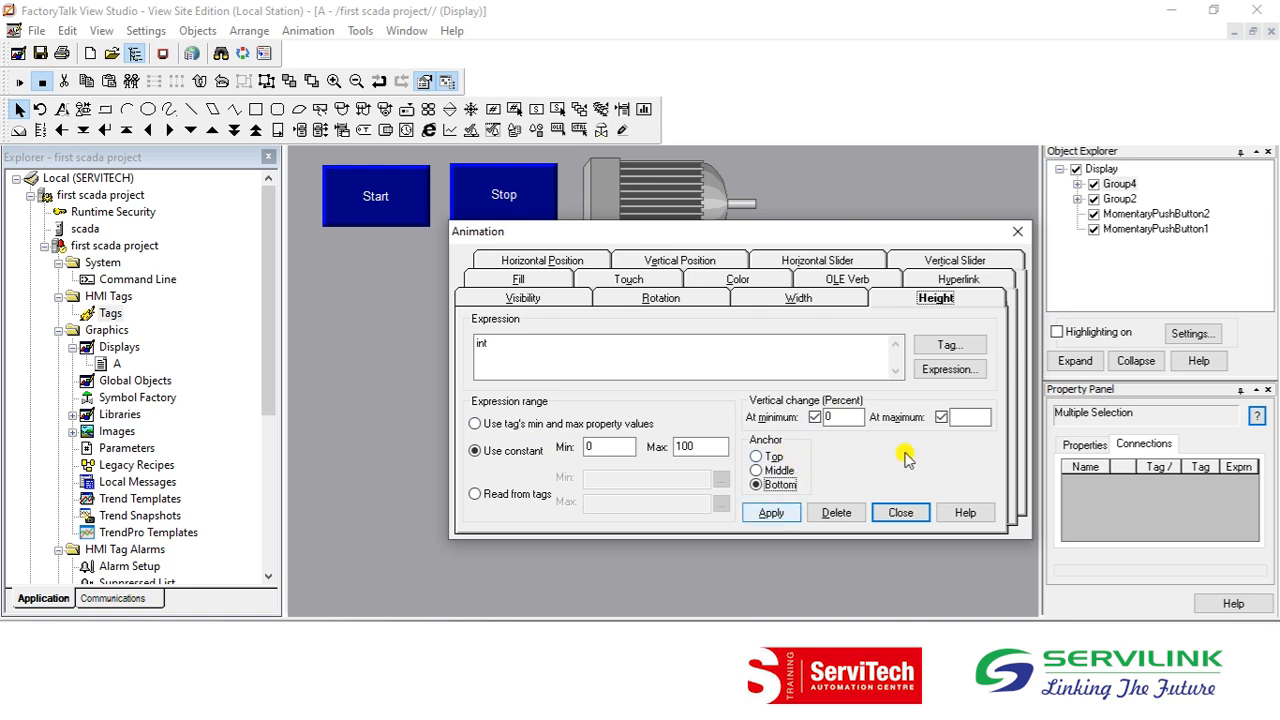
pyautogui.click(962, 418)
pyautogui.write('100')
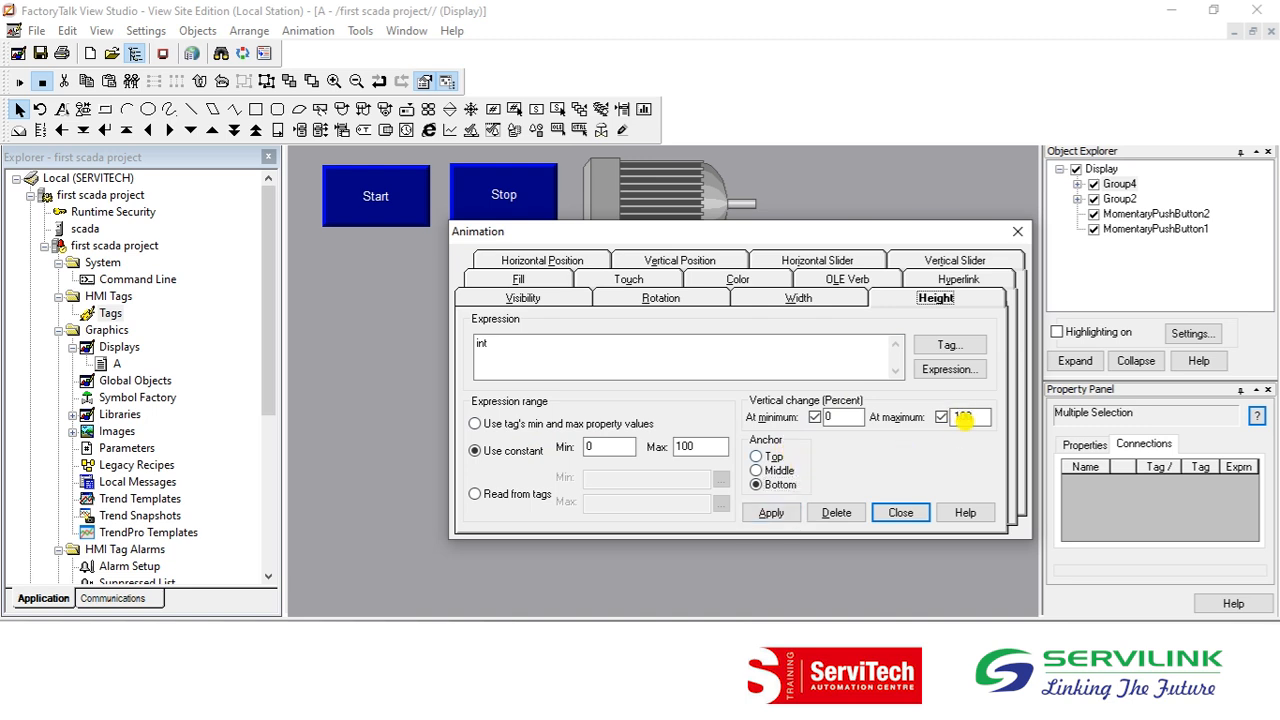
pyautogui.click(771, 513)
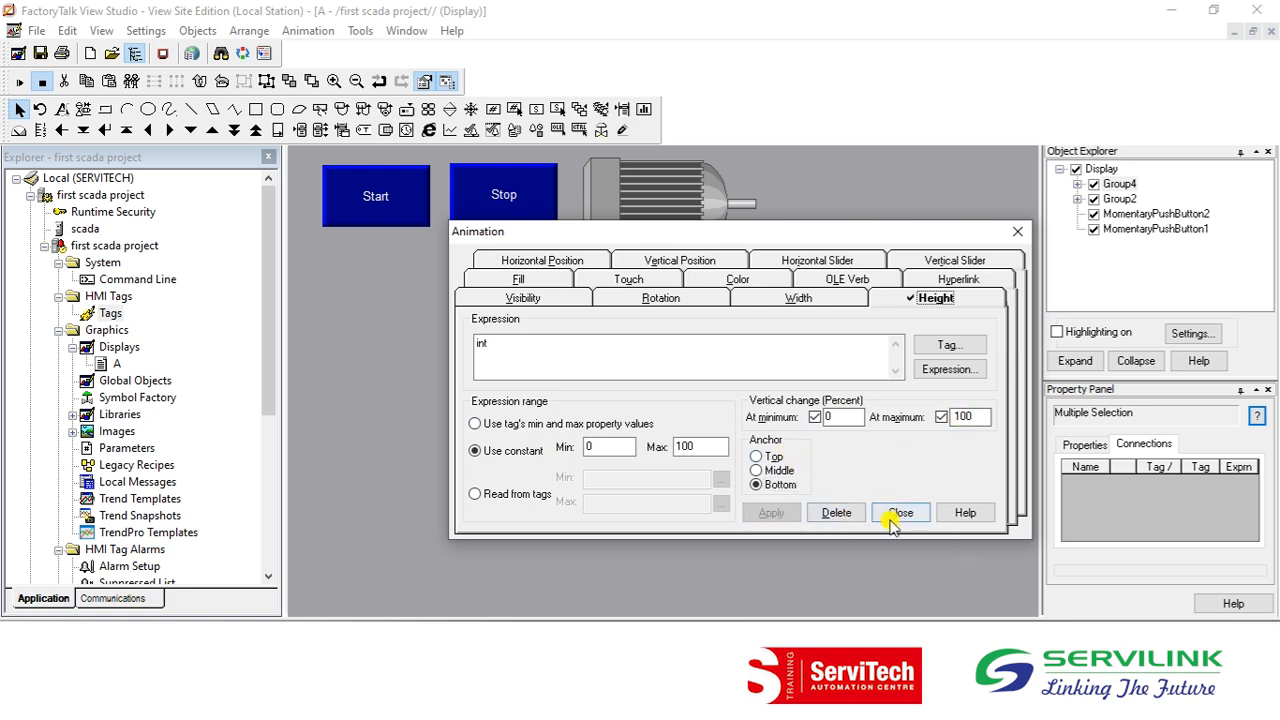
pyautogui.click(900, 513)
pyautogui.click(403, 322)
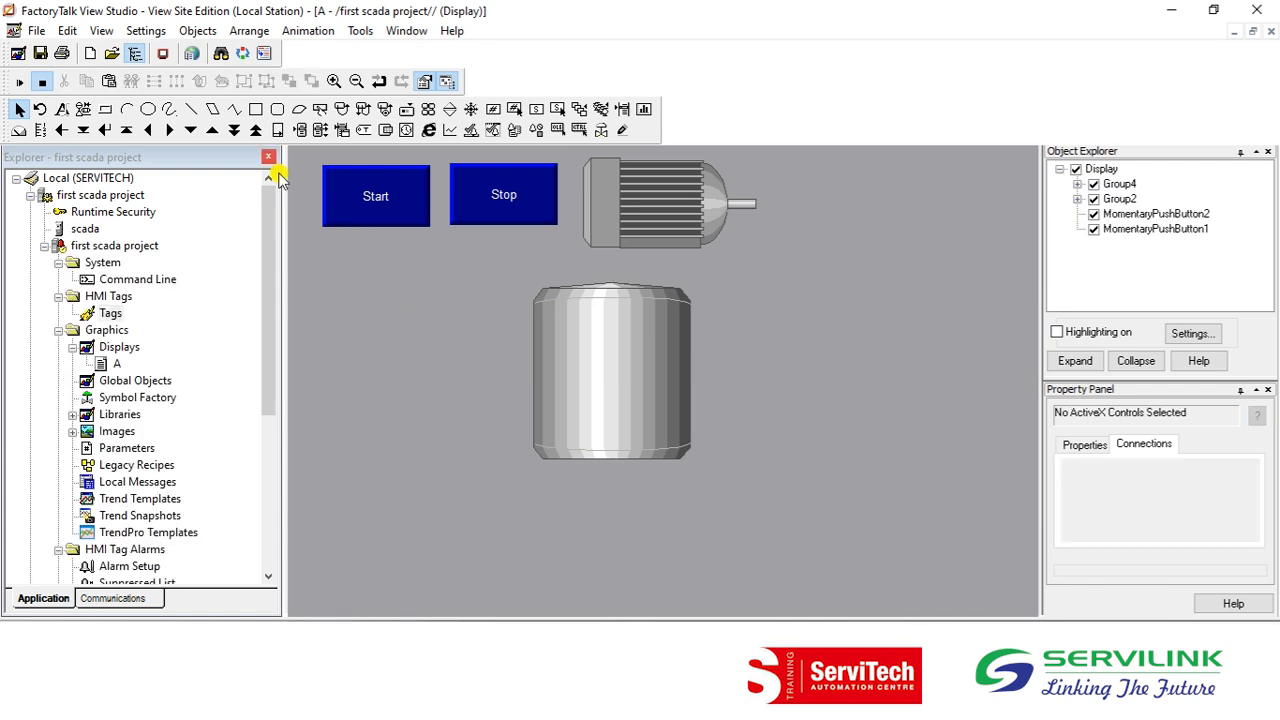
# Place a numeric display below the Start button with the tag int as its expression
pyautogui.click(197, 31)
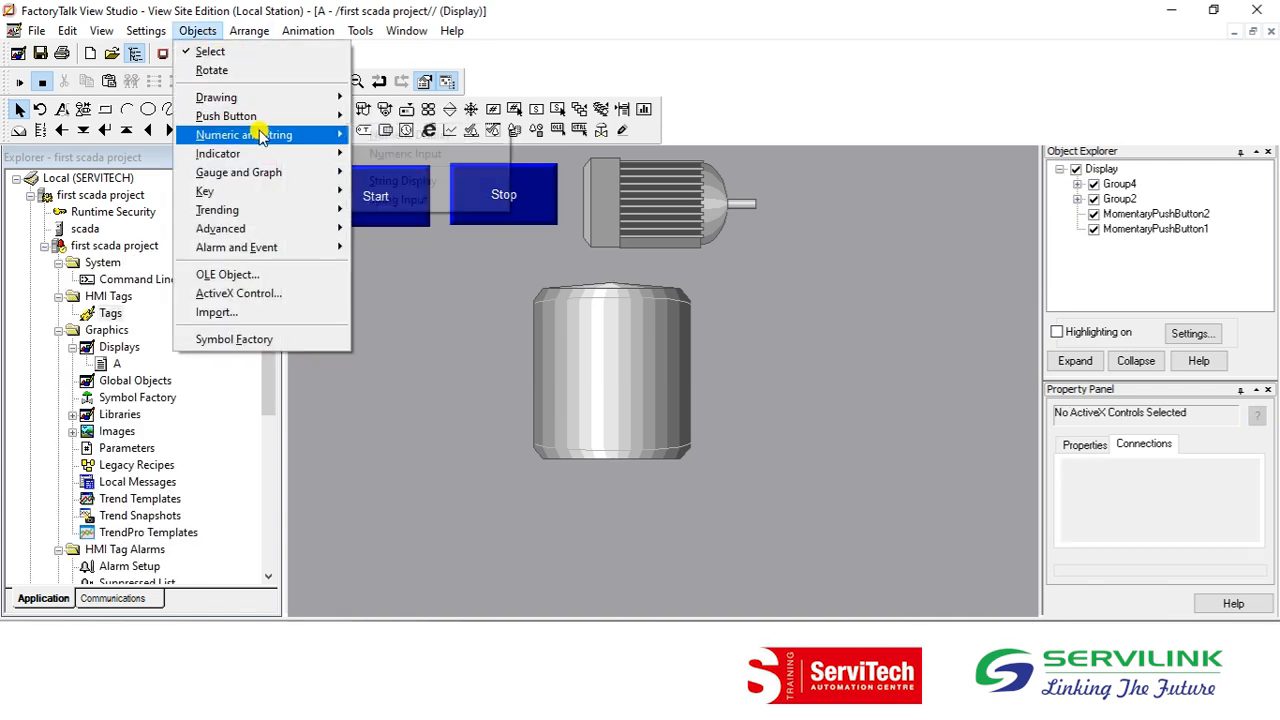
pyautogui.moveTo(262, 135)
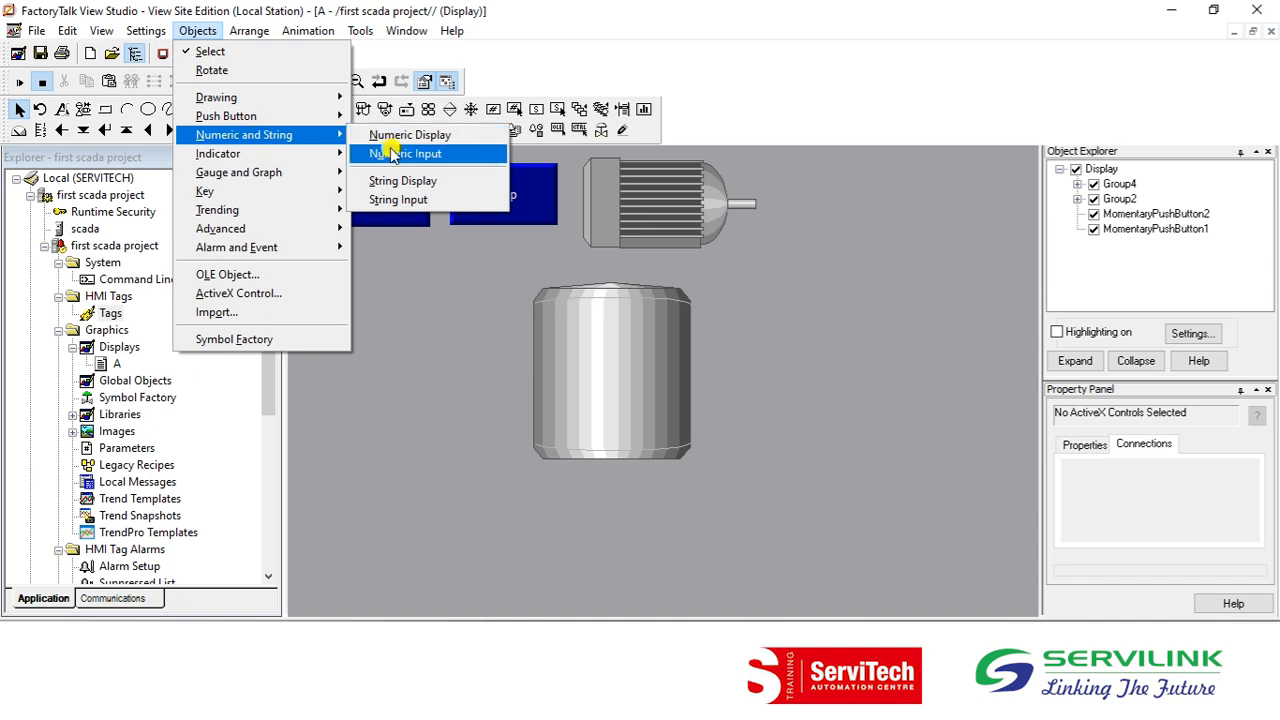
pyautogui.click(400, 154)
pyautogui.moveTo(334, 250); pyautogui.dragTo(432, 280)
pyautogui.write('int')
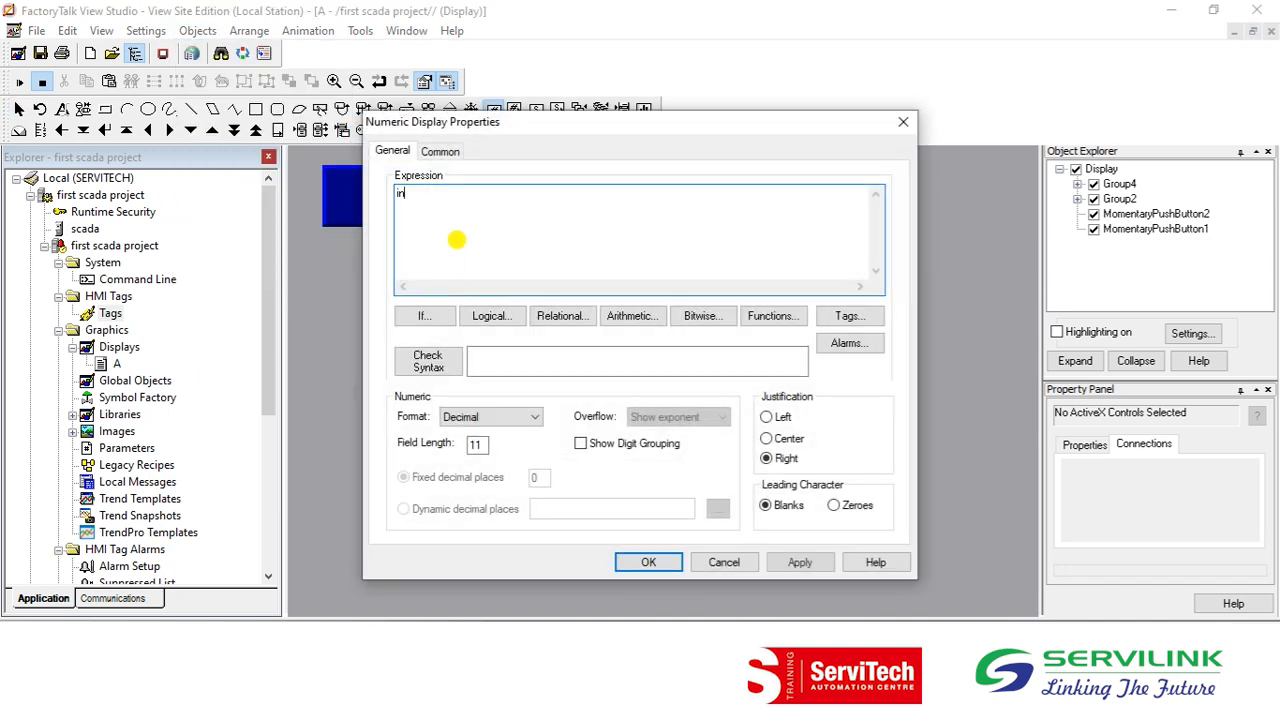
pyautogui.click(650, 563)
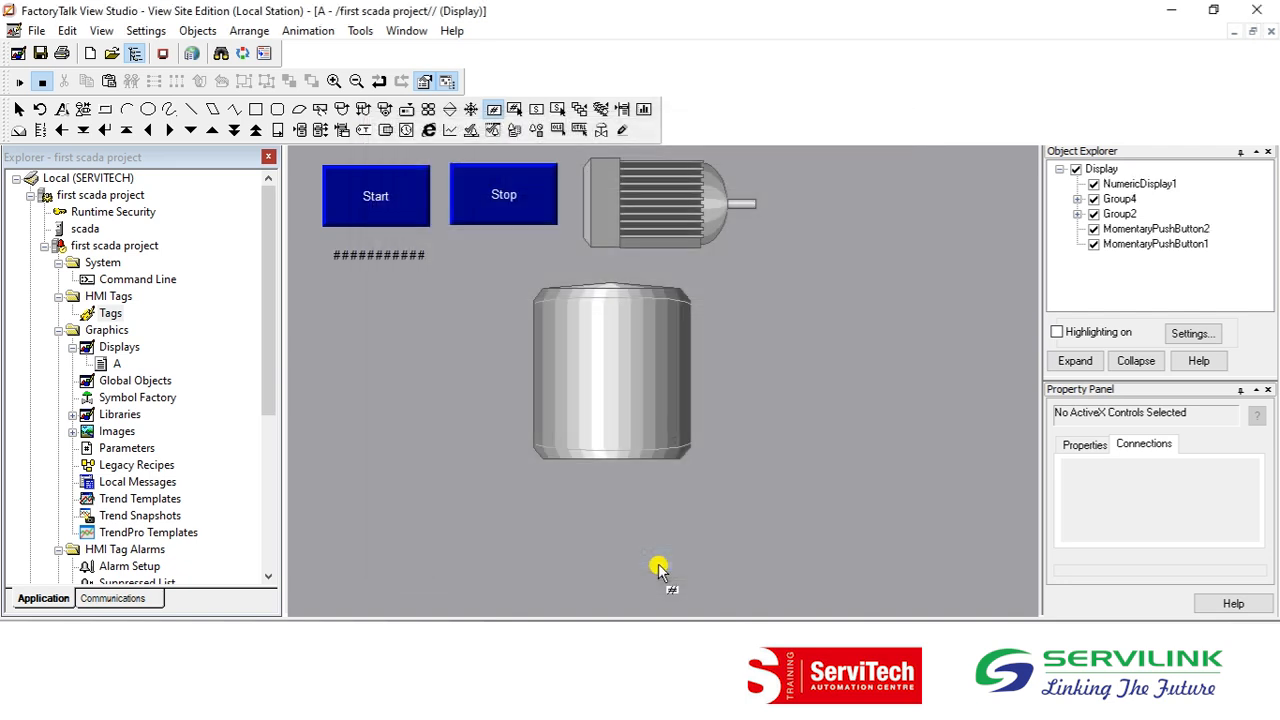
# Test the tank's height animation with the motor running, comparing it with the numeric display, then stop the motor and return to editing
pyautogui.click(22, 83)
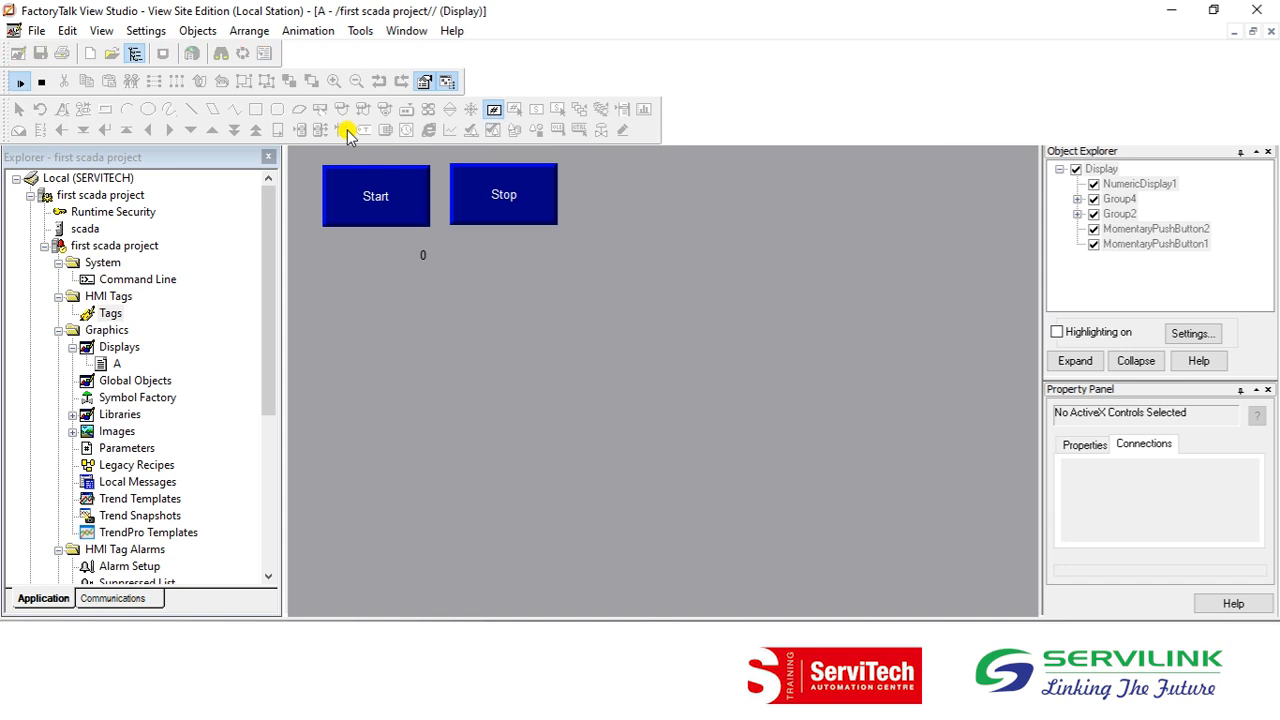
pyautogui.click(361, 199)
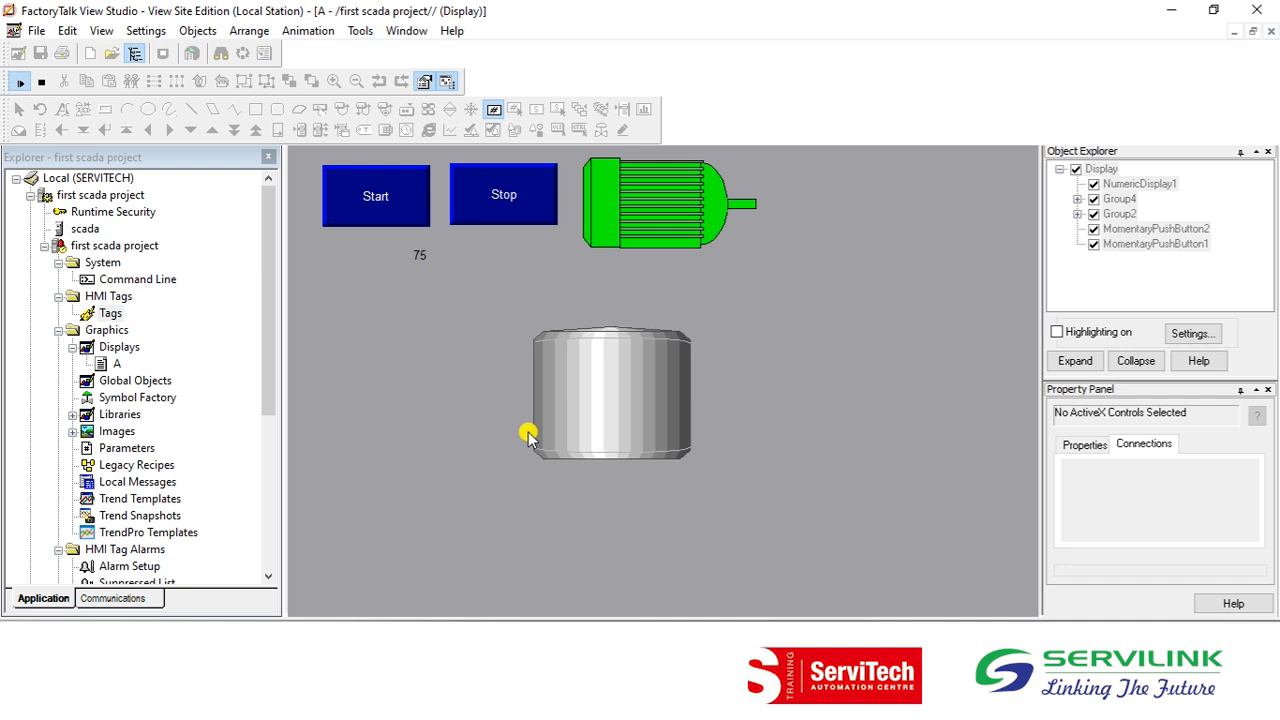
pyautogui.click(509, 202)
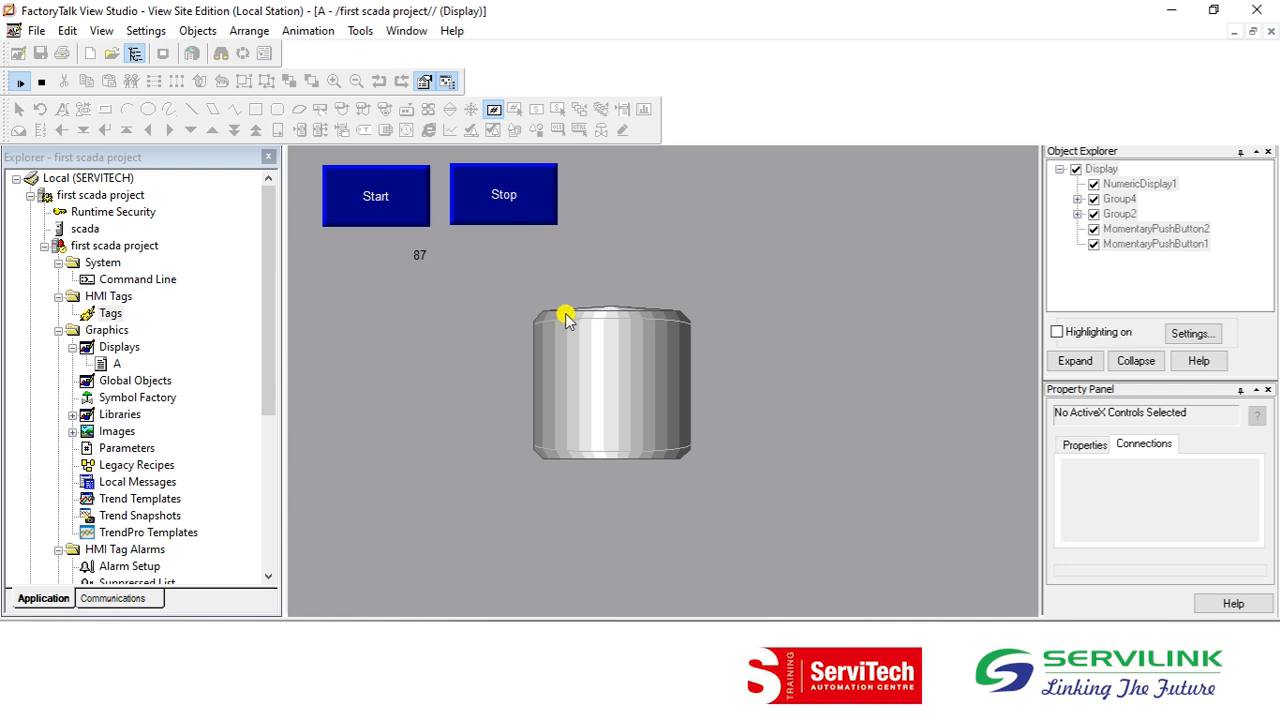
pyautogui.click(39, 84)
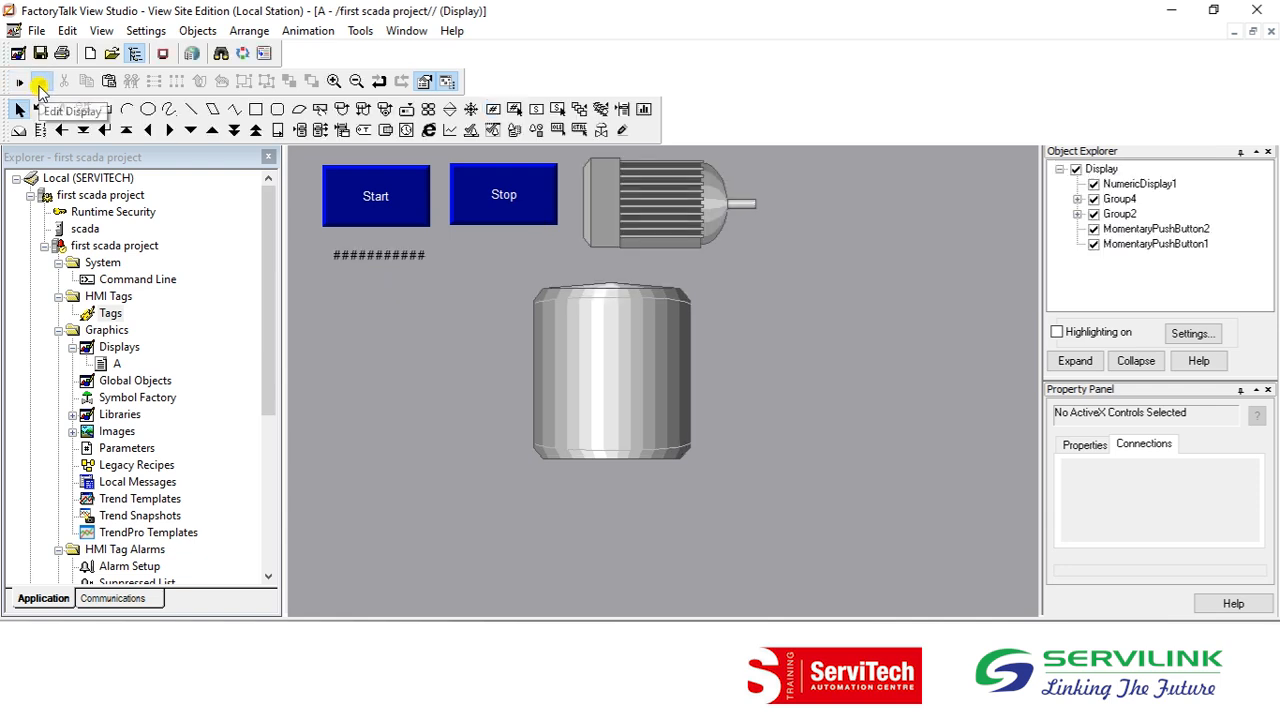
# Reopen the tank's Width animation and enter the tag int as its expression
pyautogui.rightClick(618, 346)
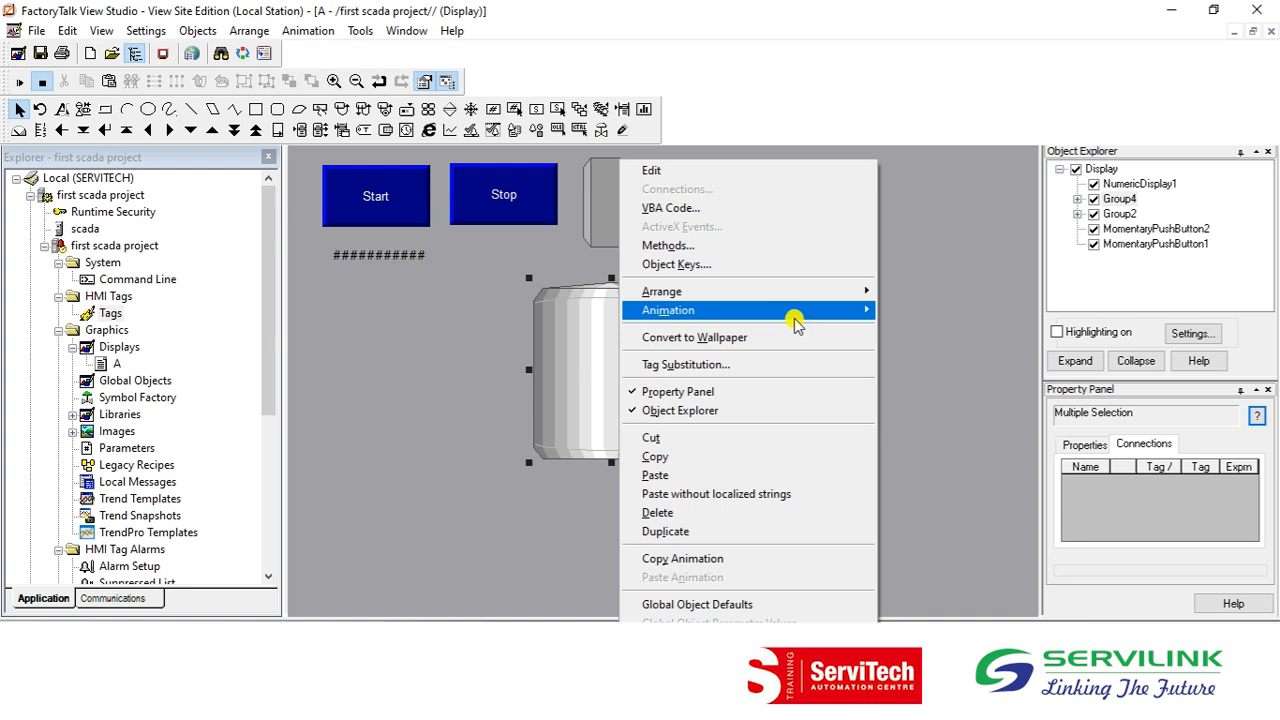
pyautogui.moveTo(718, 312)
pyautogui.click(944, 403)
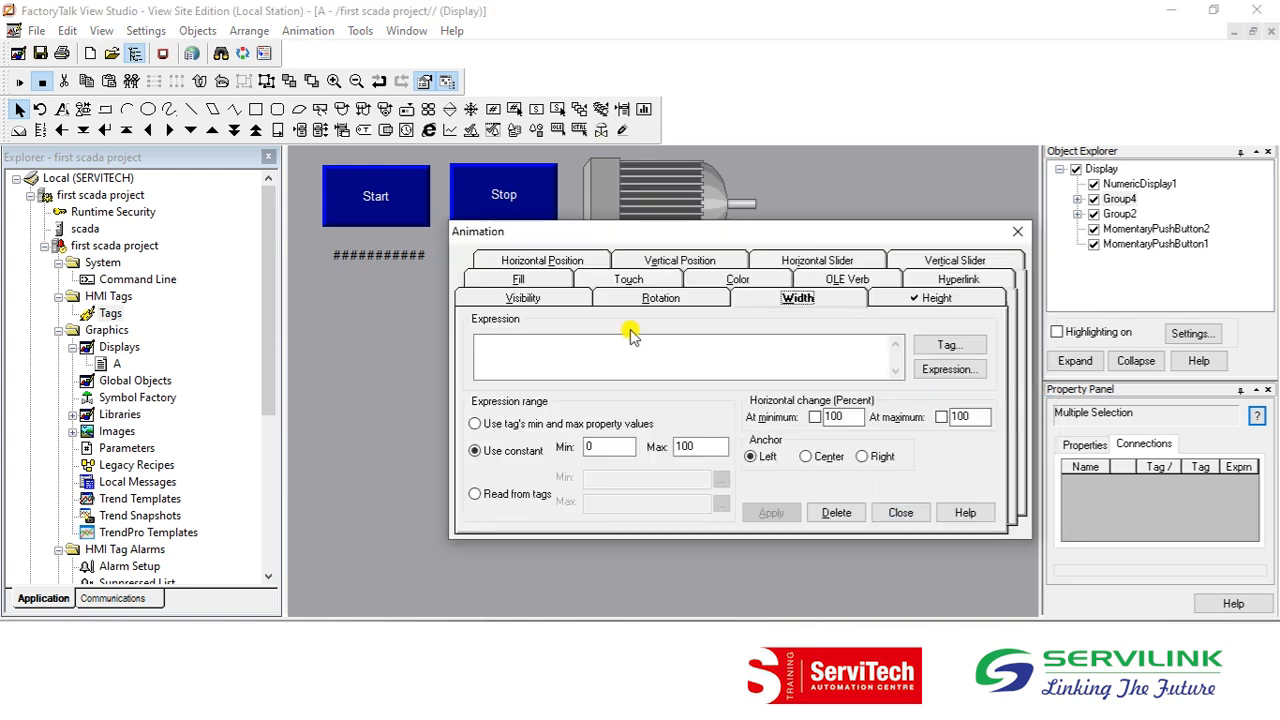
pyautogui.write('int')
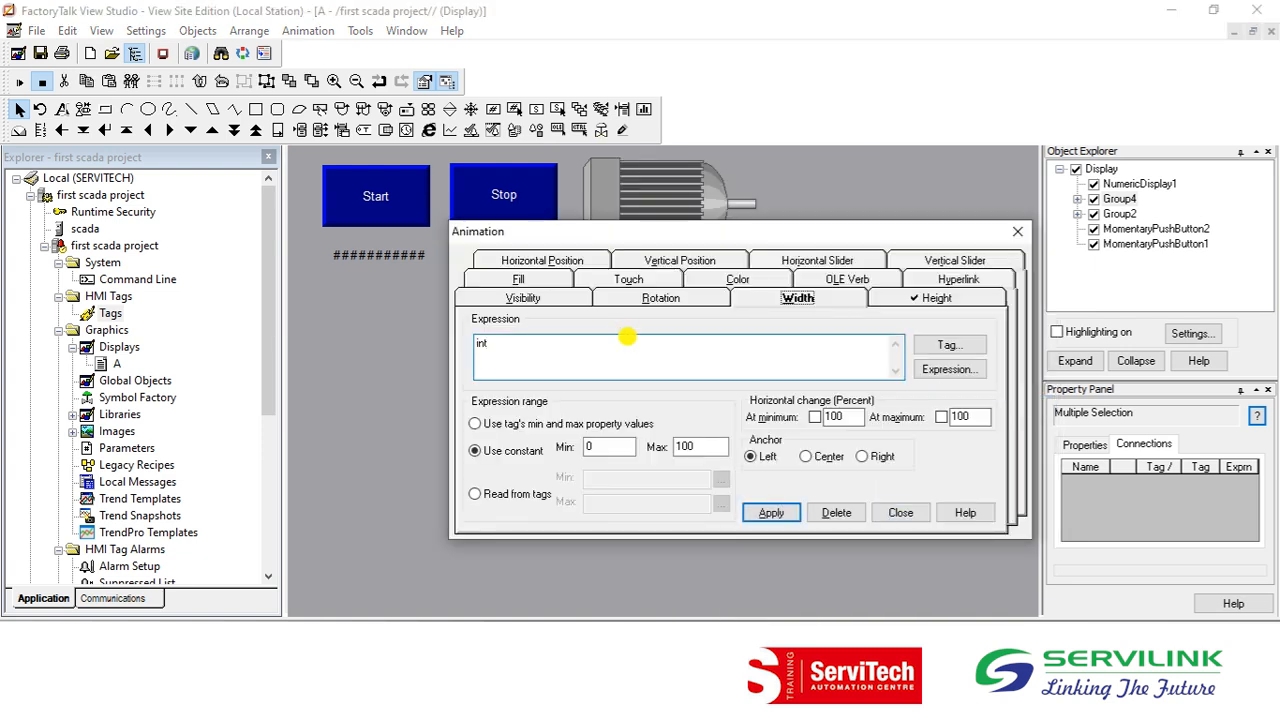
# Enable the width animation's horizontal change with 0 percent at minimum and 100 at maximum, apply, and close the settings
pyautogui.click(814, 416)
pyautogui.write('0')
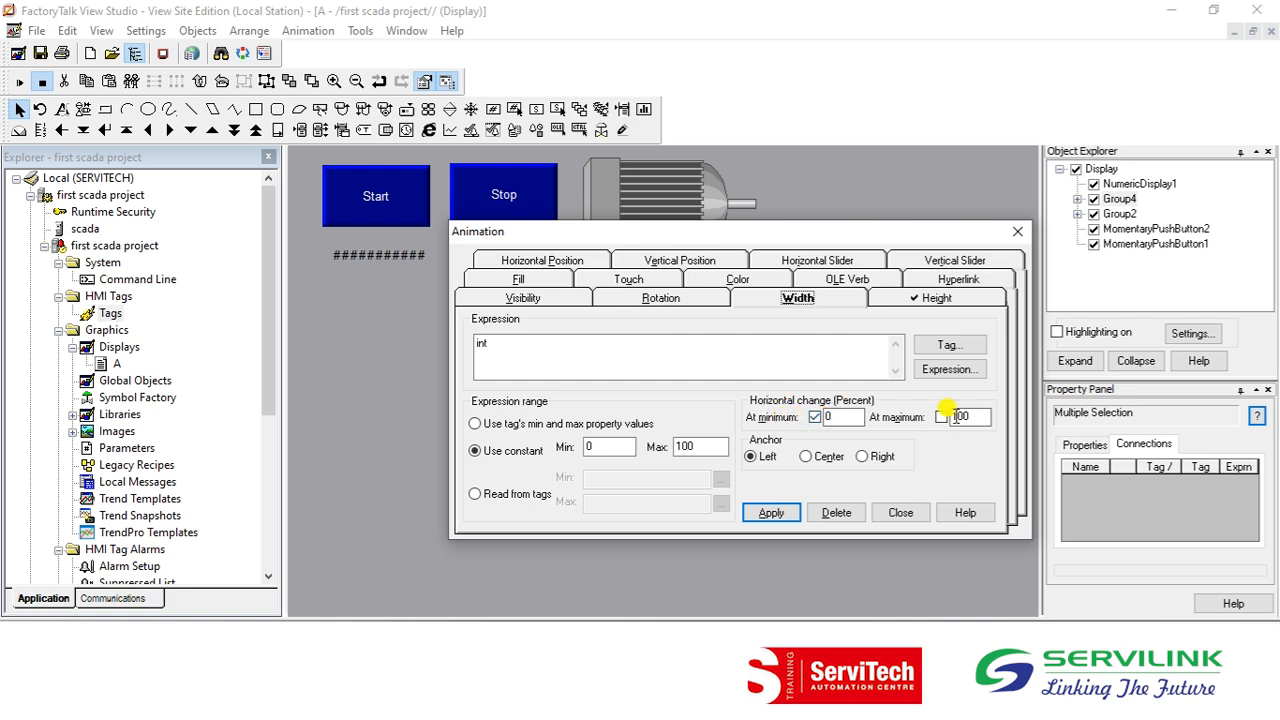
pyautogui.click(940, 417)
pyautogui.click(756, 514)
pyautogui.click(893, 515)
# Test the tank's combined width and height animation with the motor running, then stop the motor and return to editing
pyautogui.click(19, 81)
pyautogui.click(380, 196)
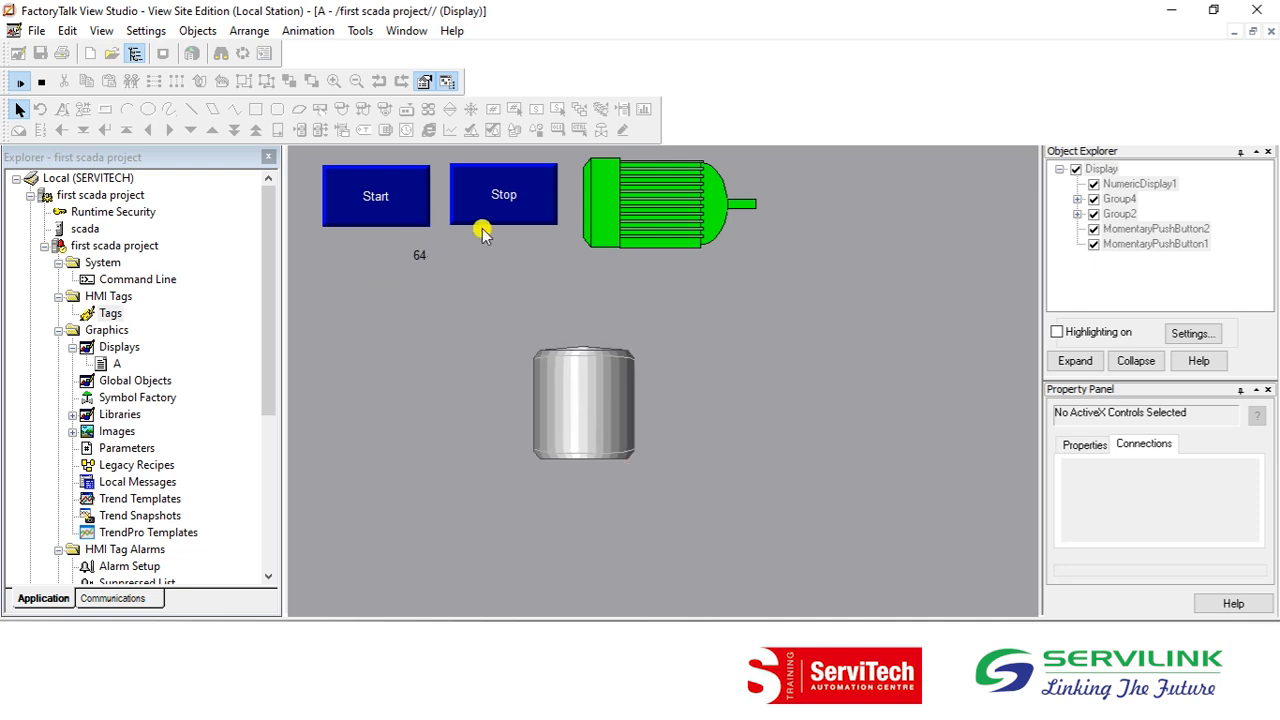
pyautogui.click(503, 206)
pyautogui.click(42, 83)
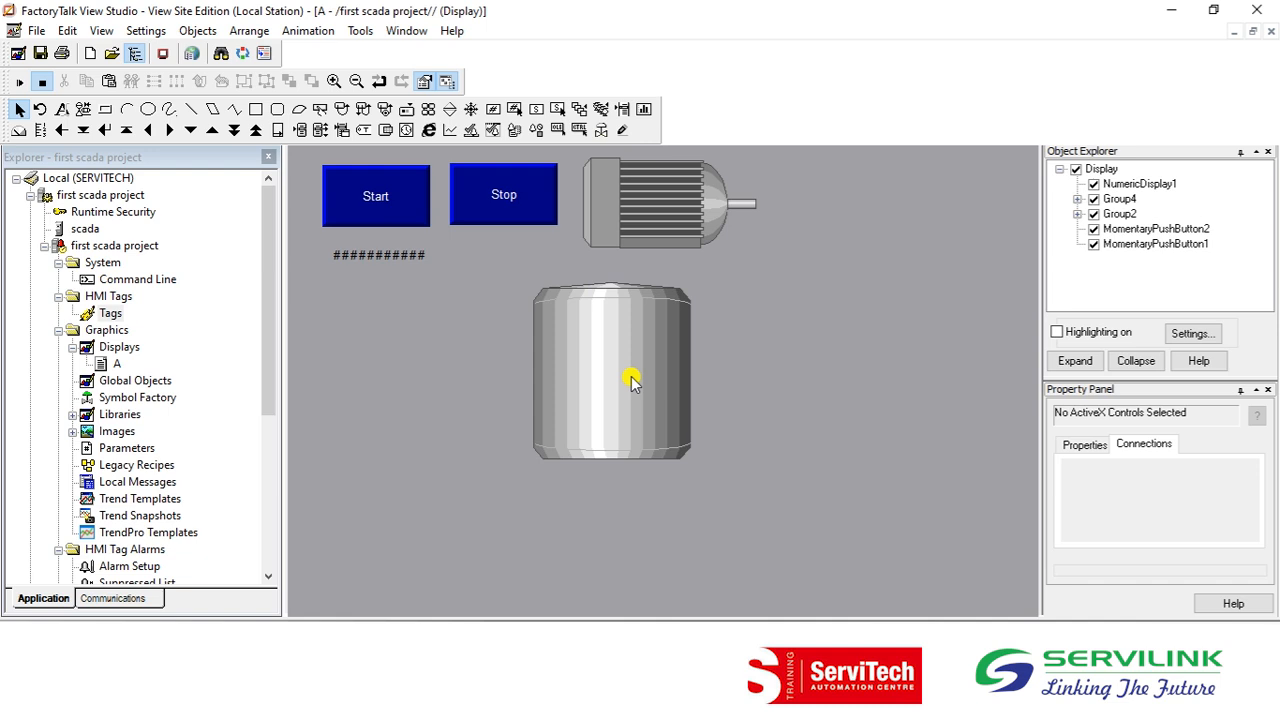
# Move the tank down and slightly to the left on the display
pyautogui.moveTo(606, 388); pyautogui.dragTo(579, 444)
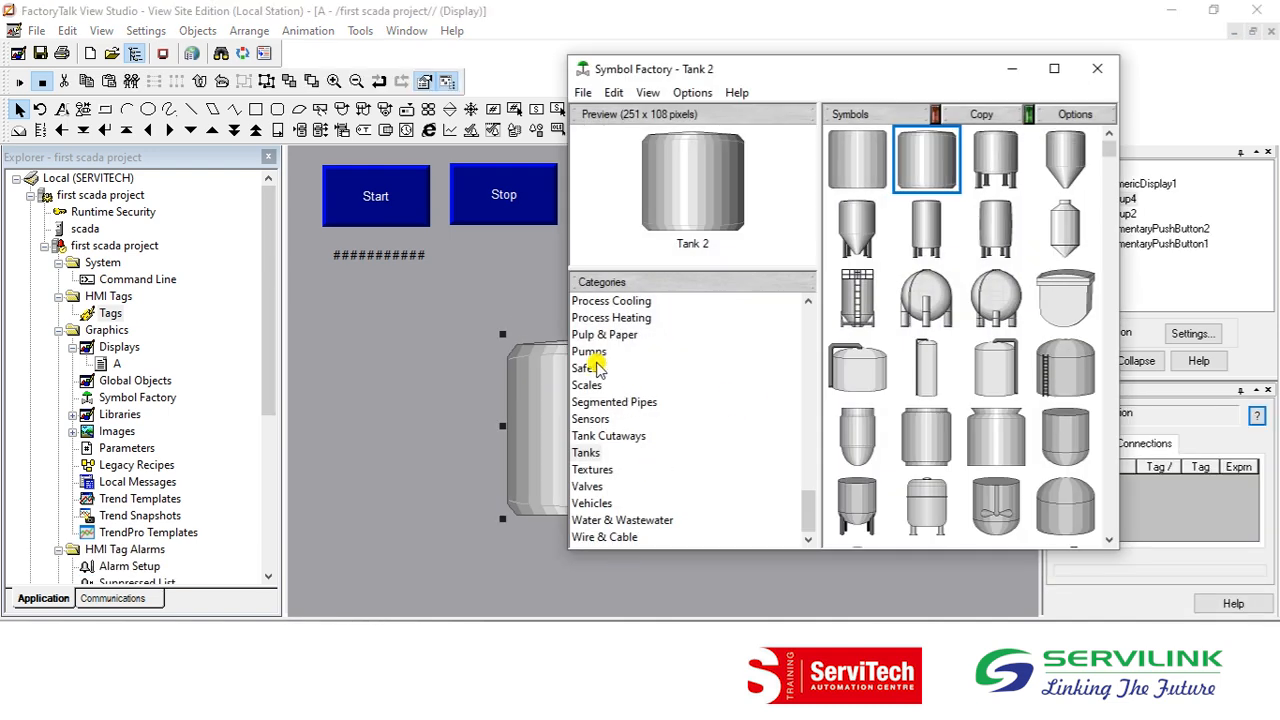
# Browse the symbol library categories from Scales up through Pumps, Process Cooling, Pipes and People to Motors for a suitable symbol
pyautogui.click(590, 366)
pyautogui.click(590, 351)
pyautogui.click(595, 386)
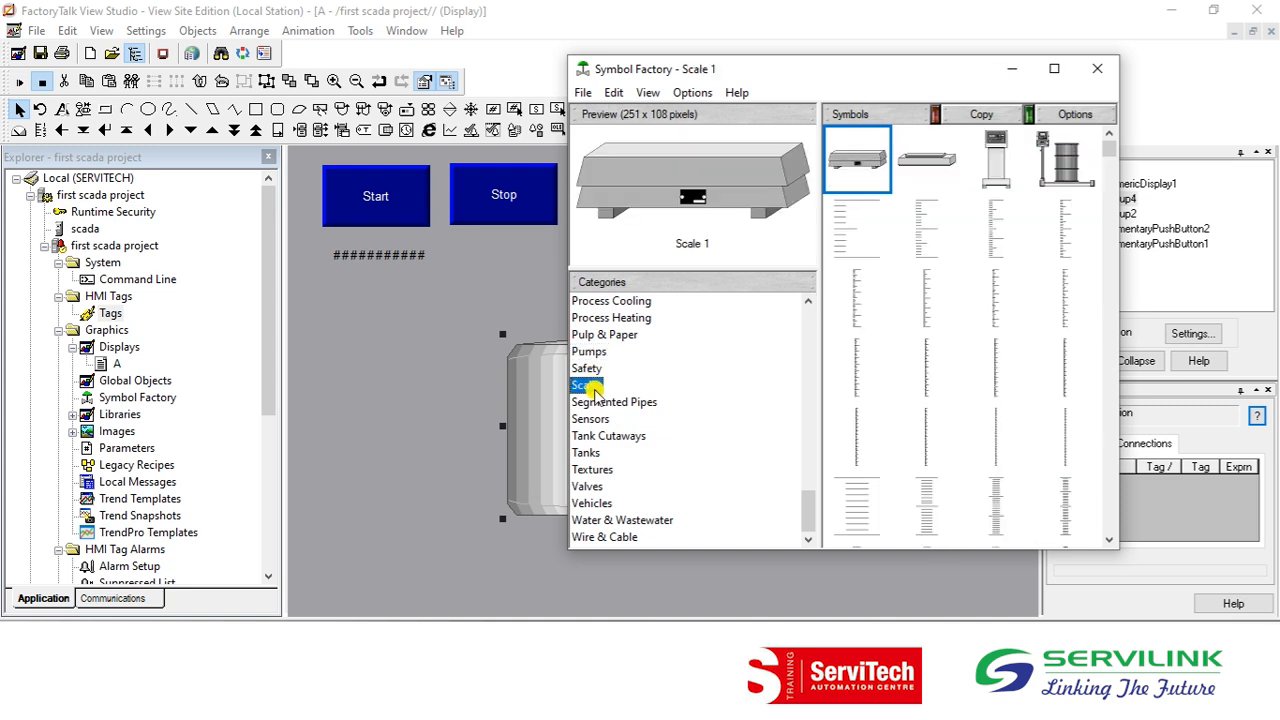
pyautogui.click(590, 368)
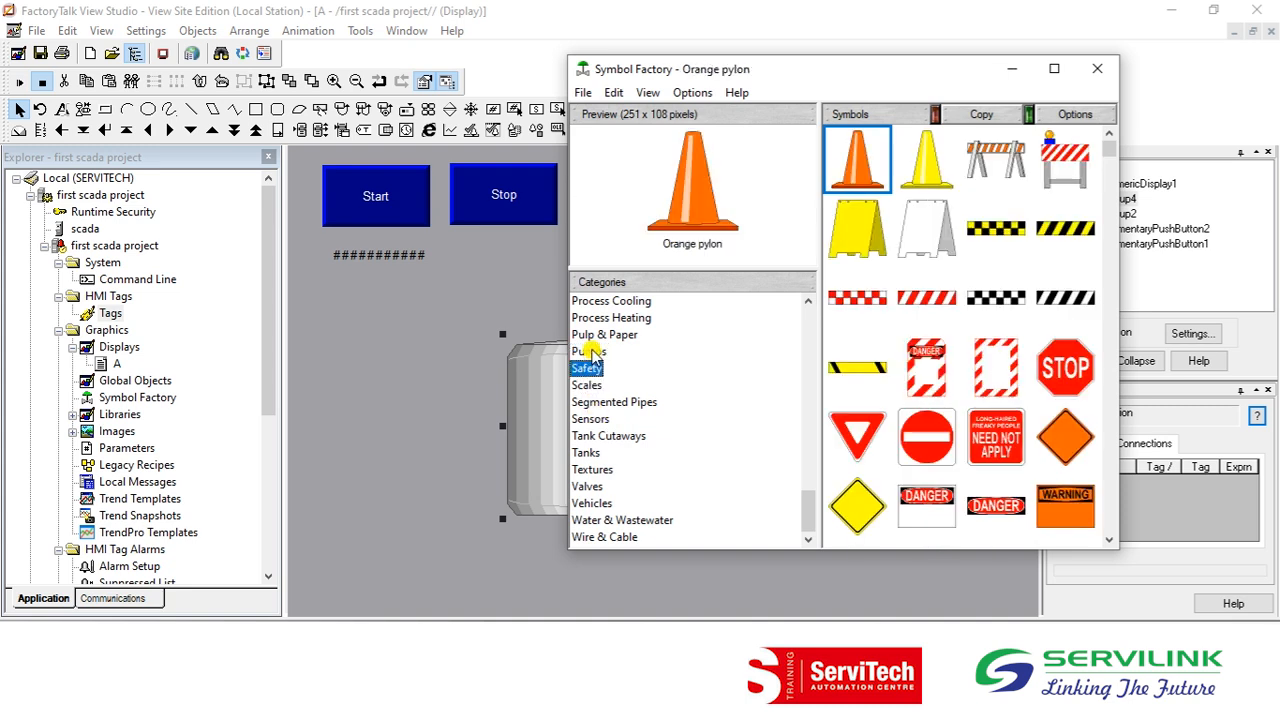
pyautogui.click(591, 352)
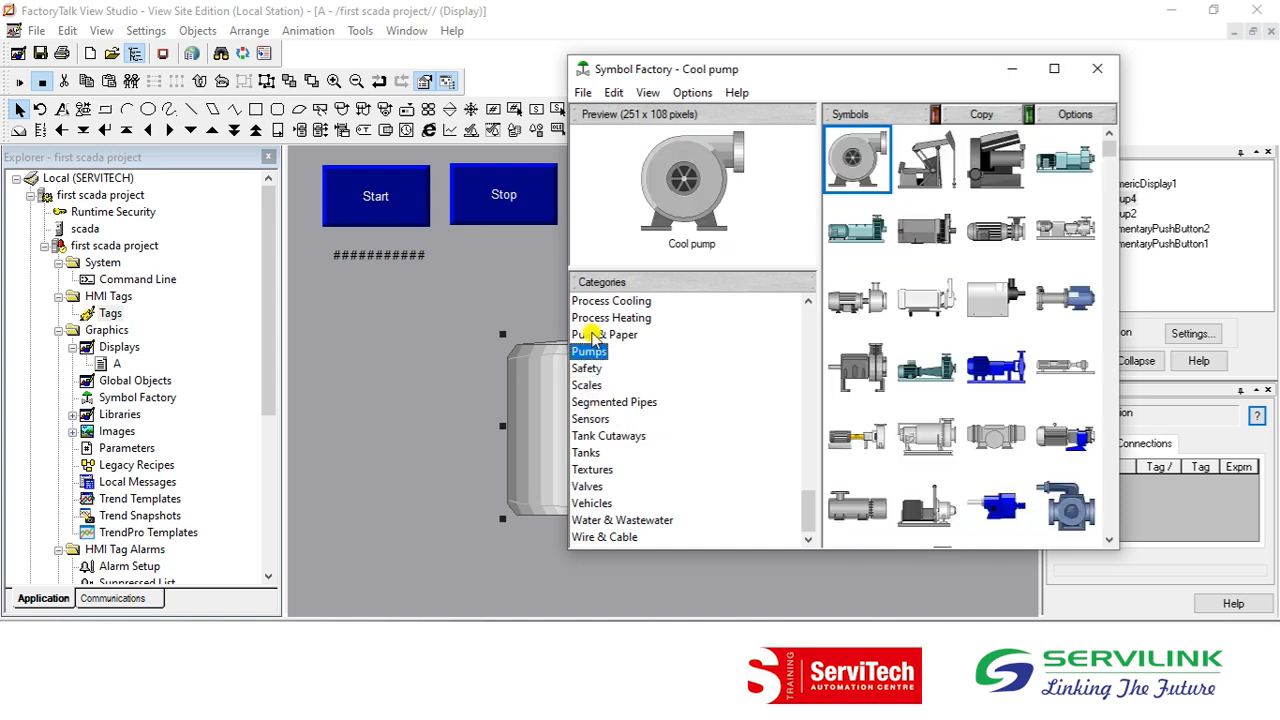
pyautogui.click(594, 336)
pyautogui.click(610, 318)
pyautogui.press('Up')
pyautogui.press('Up')
pyautogui.press('Up')
pyautogui.press('Up')
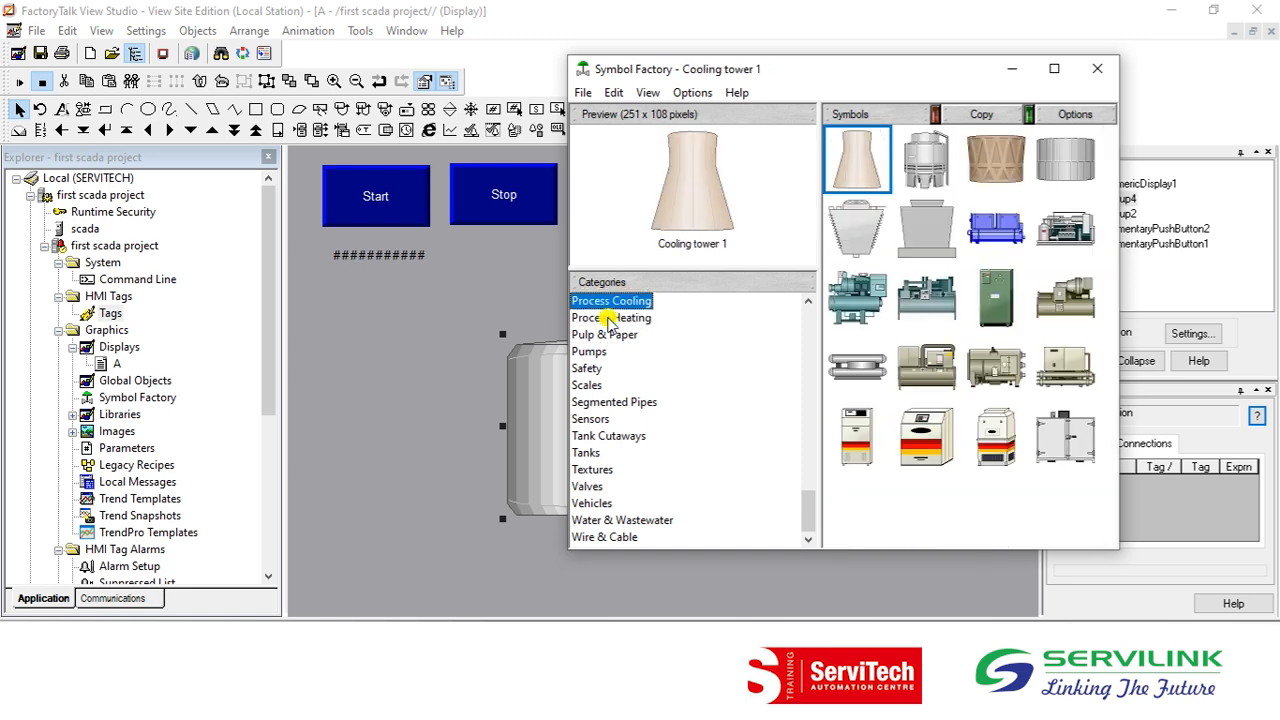
pyautogui.press('Up')
pyautogui.press('Down')
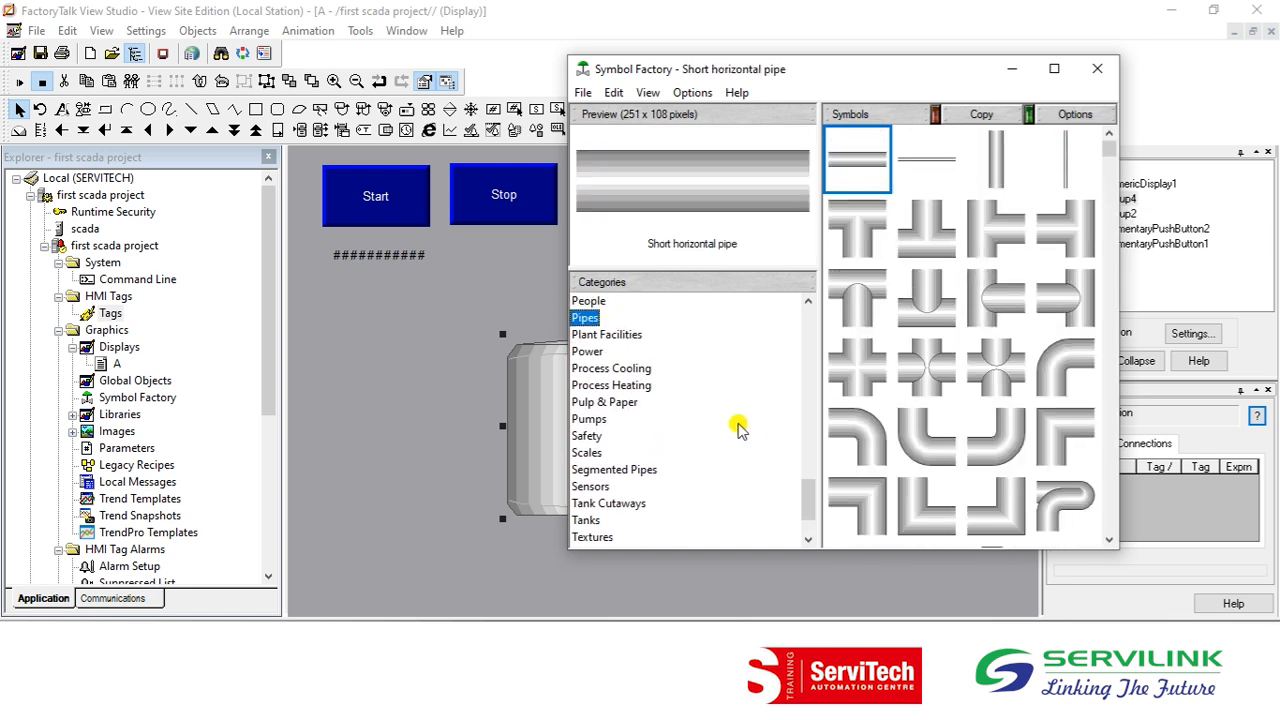
pyautogui.press('Up')
pyautogui.press('Up')
pyautogui.press('Down')
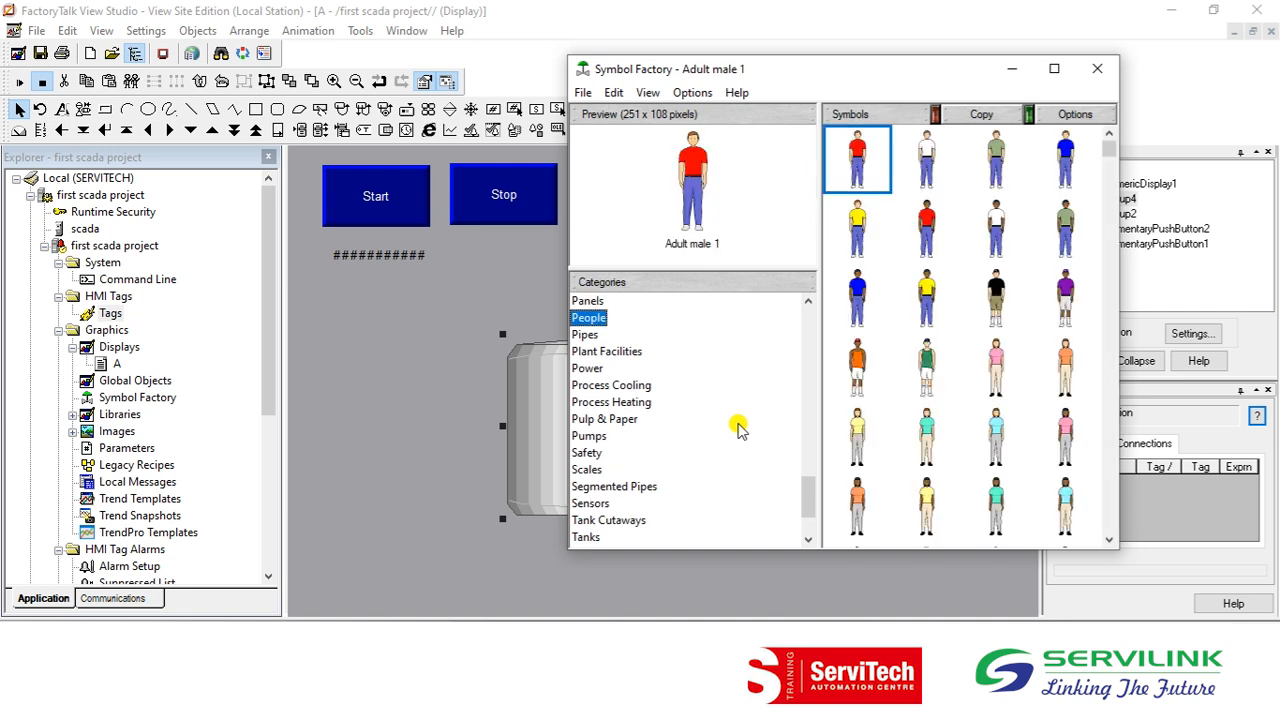
pyautogui.press('Up')
pyautogui.press('Up')
pyautogui.press('Up')
pyautogui.press('Up')
pyautogui.press('Up')
pyautogui.press('Up')
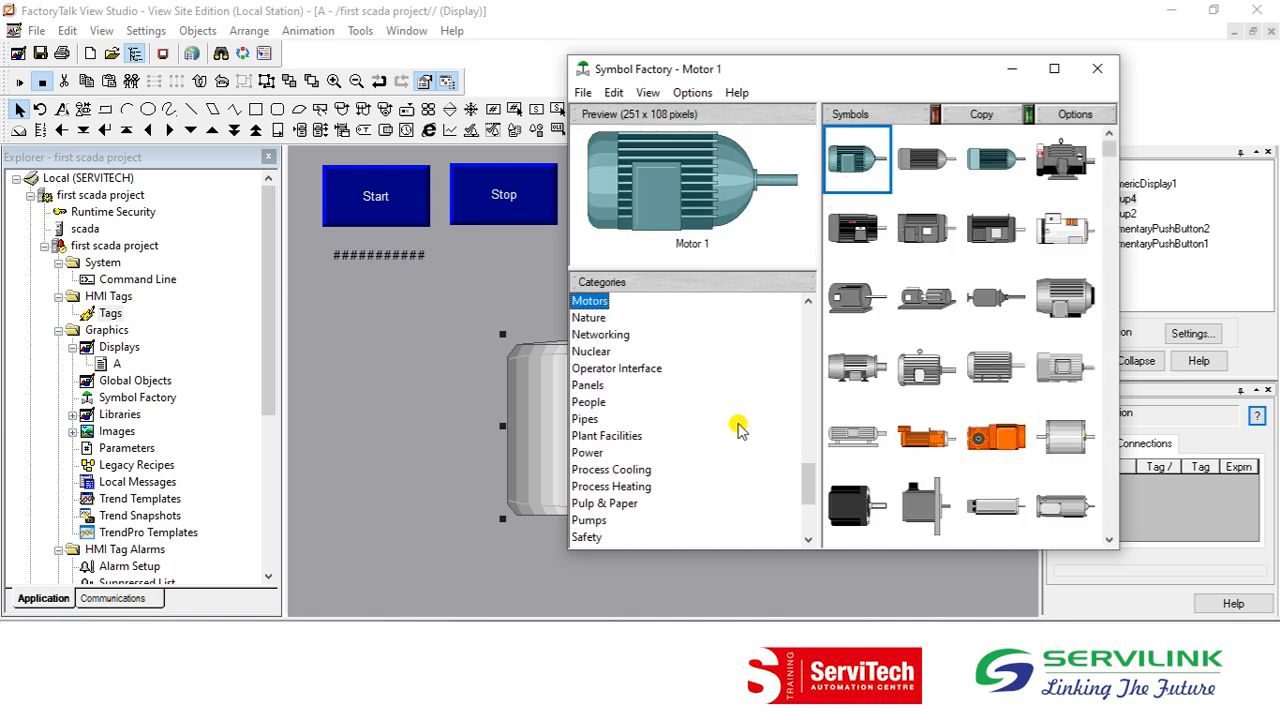
# Place the Turbine agitator 1 symbol from the Mixers category beside the tank and close the symbol library
pyautogui.press('Up')
pyautogui.press('Up')
pyautogui.press('Down')
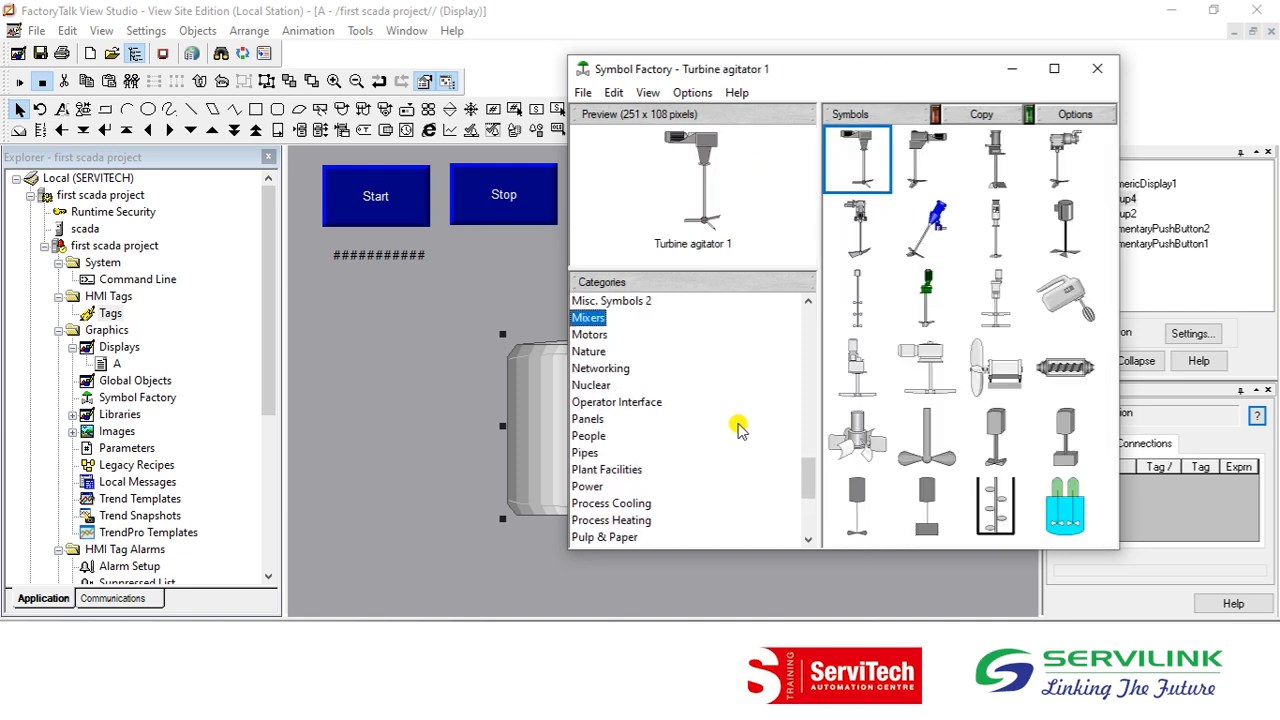
pyautogui.moveTo(873, 147); pyautogui.dragTo(412, 395)
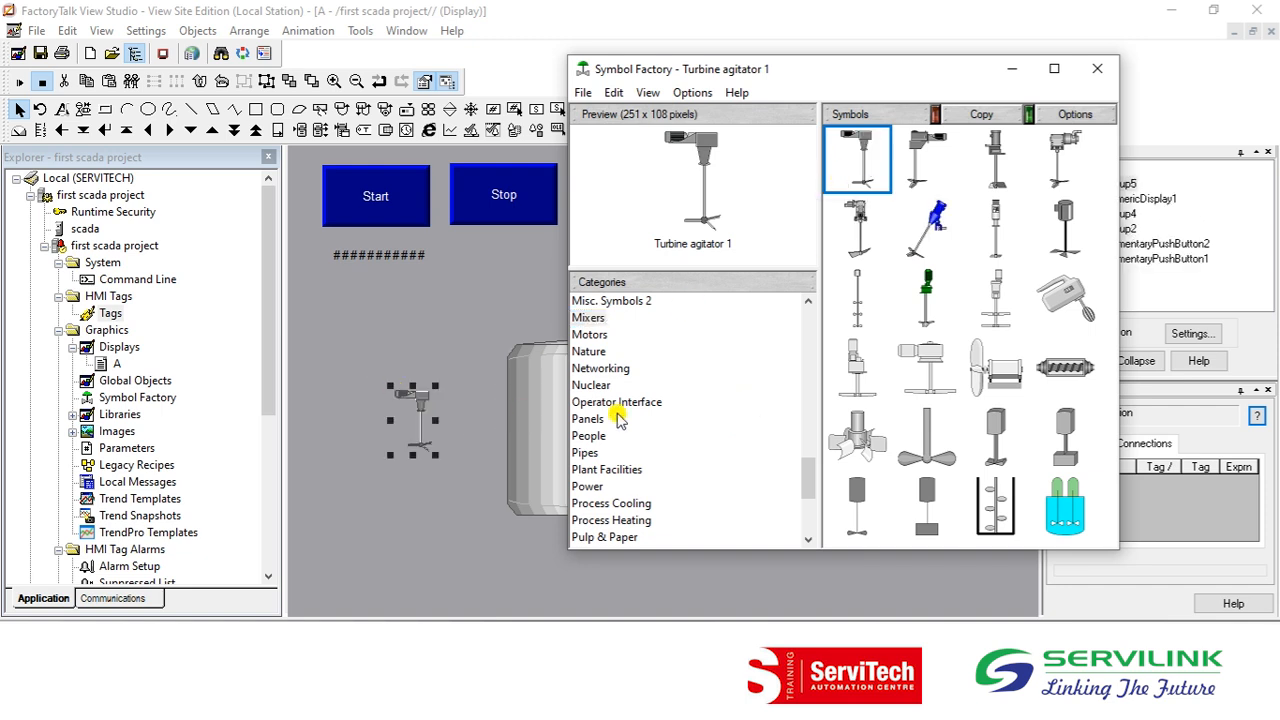
pyautogui.click(1097, 68)
# Delete the tank from the display
pyautogui.click(541, 441)
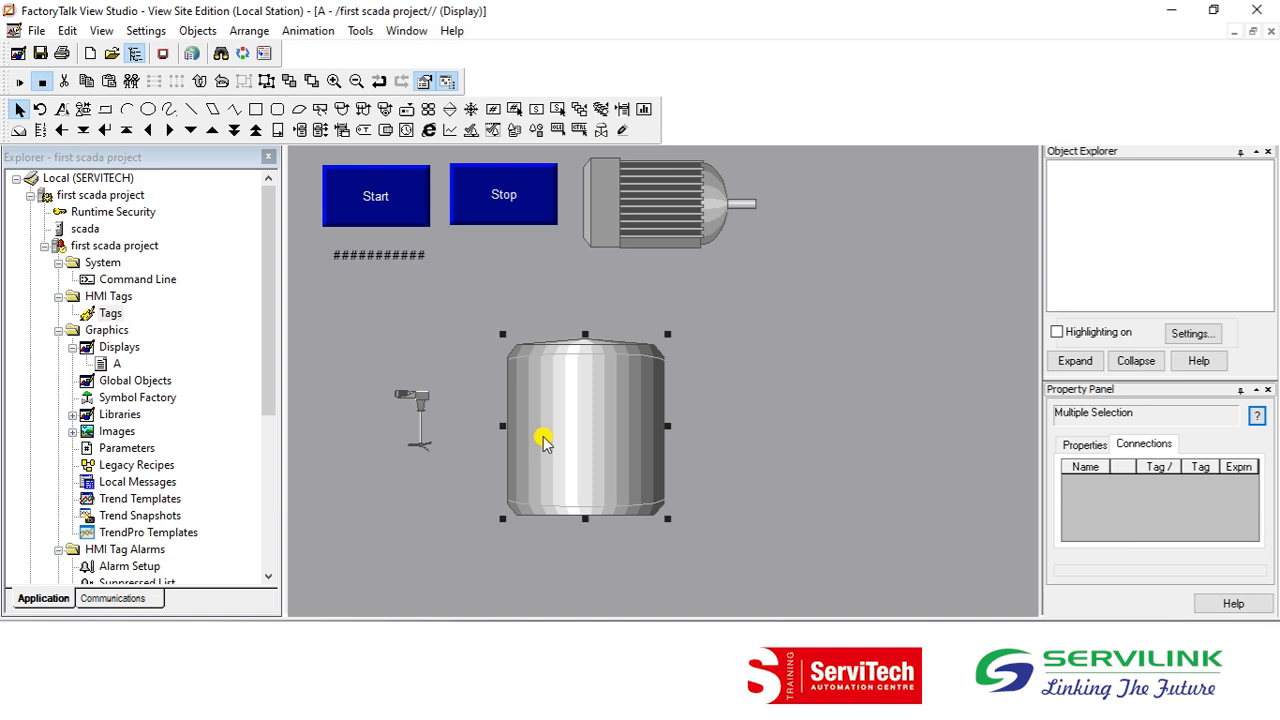
pyautogui.rightClick(555, 432)
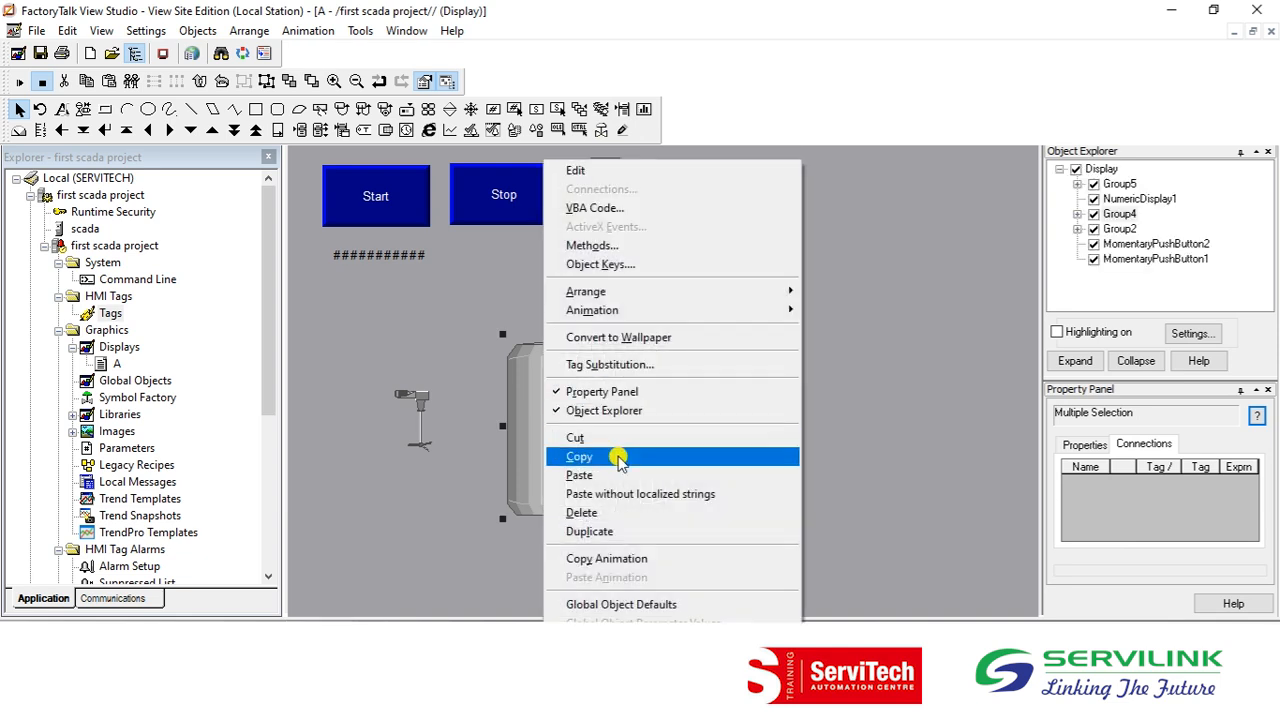
pyautogui.click(597, 512)
# Enlarge the agitator symbol and position it below the motor on the display
pyautogui.moveTo(420, 391); pyautogui.dragTo(668, 387)
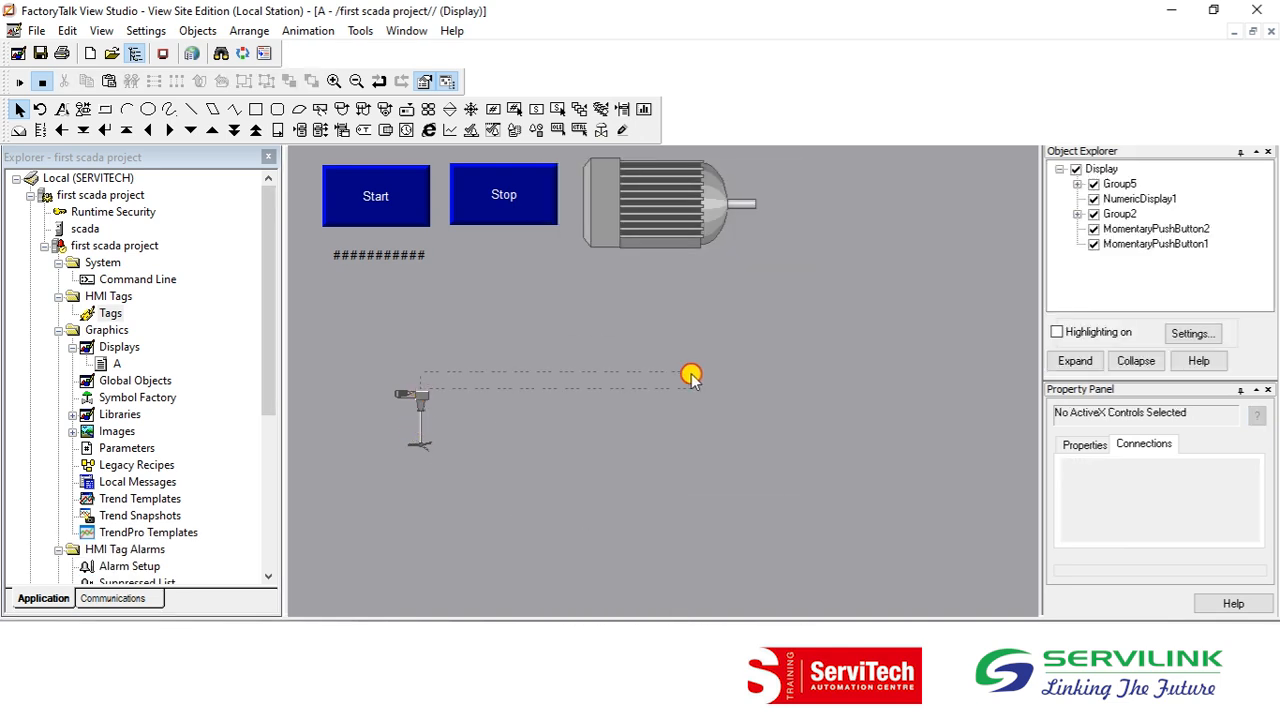
pyautogui.click(423, 403)
pyautogui.moveTo(417, 400); pyautogui.dragTo(782, 302)
pyautogui.moveTo(797, 348); pyautogui.dragTo(845, 479)
pyautogui.moveTo(817, 347); pyautogui.dragTo(689, 374)
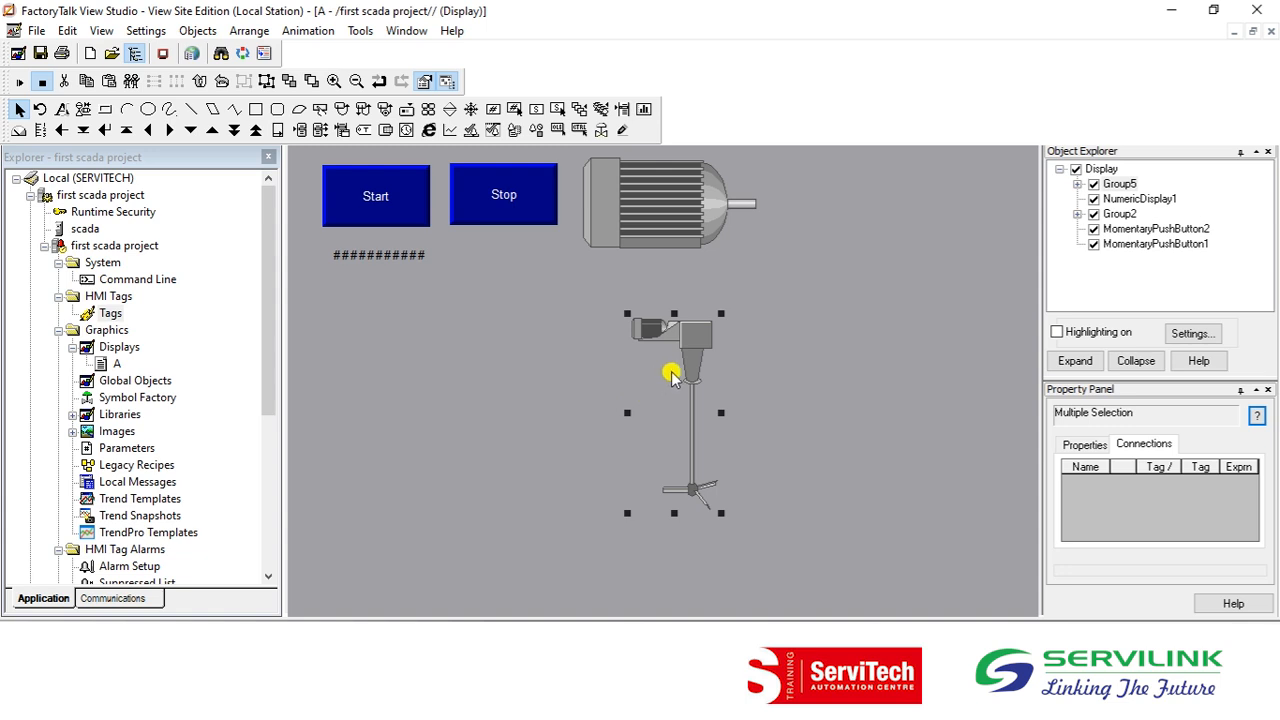
# Open the agitator's Rotation animation and enter the tag int as its expression
pyautogui.rightClick(687, 370)
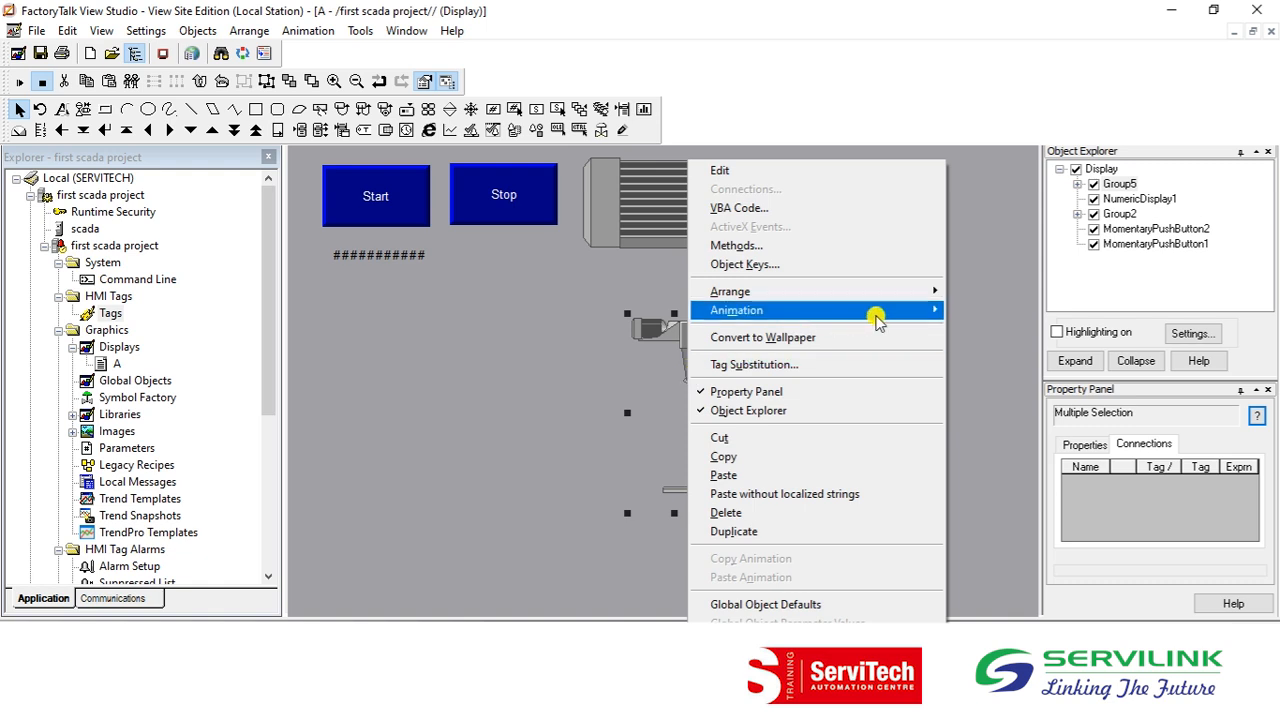
pyautogui.moveTo(877, 312)
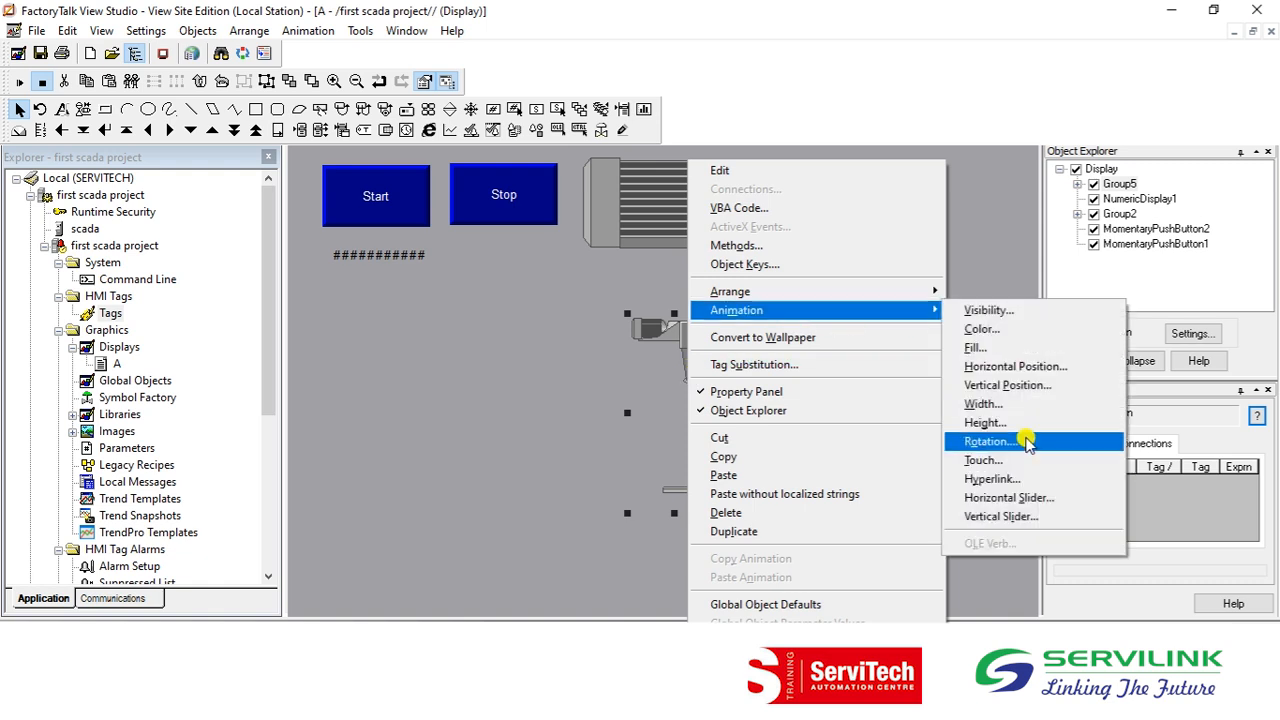
pyautogui.click(1027, 441)
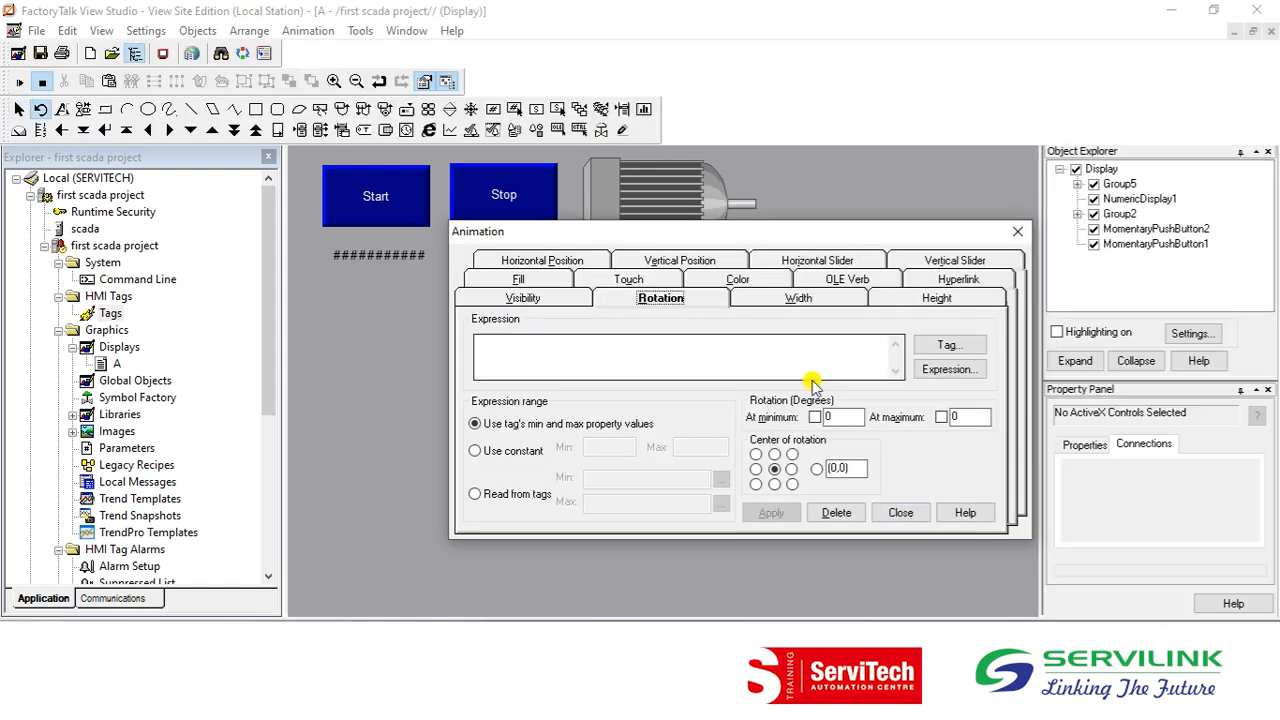
pyautogui.click(700, 348)
pyautogui.write('int')
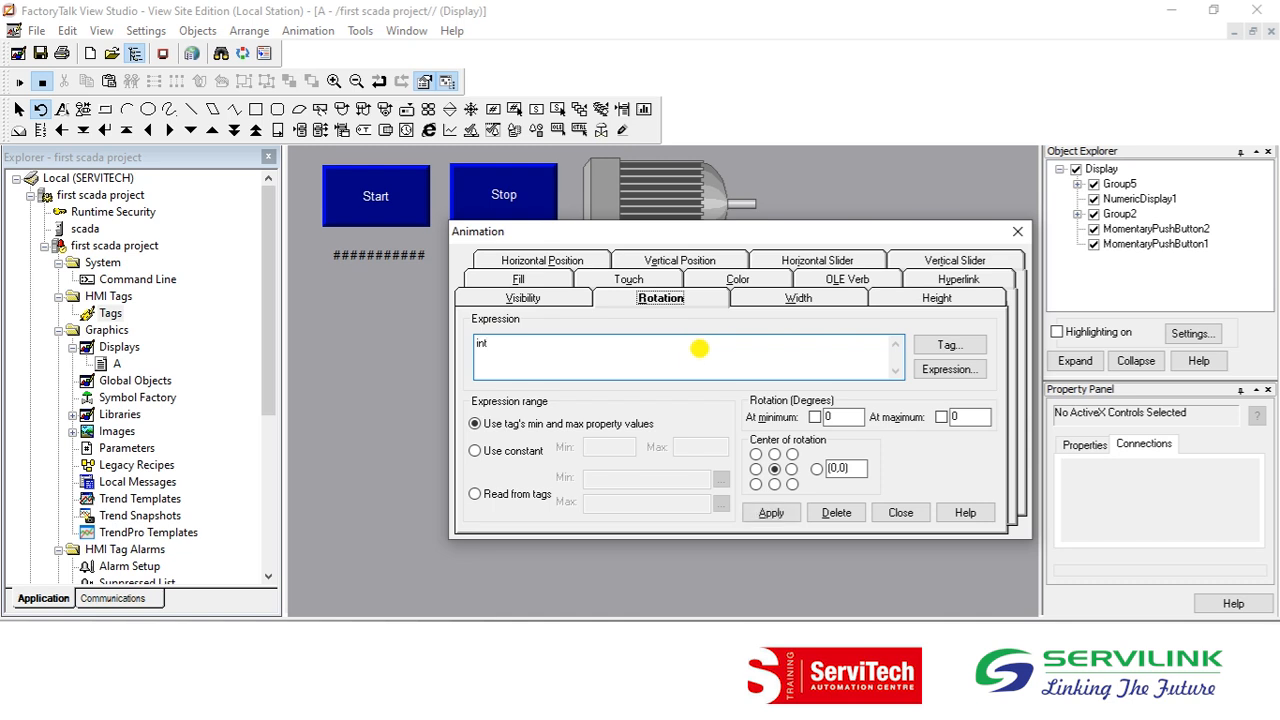
# Set the rotation's expression range to constants with a minimum of 0 and a maximum of 100
pyautogui.click(514, 451)
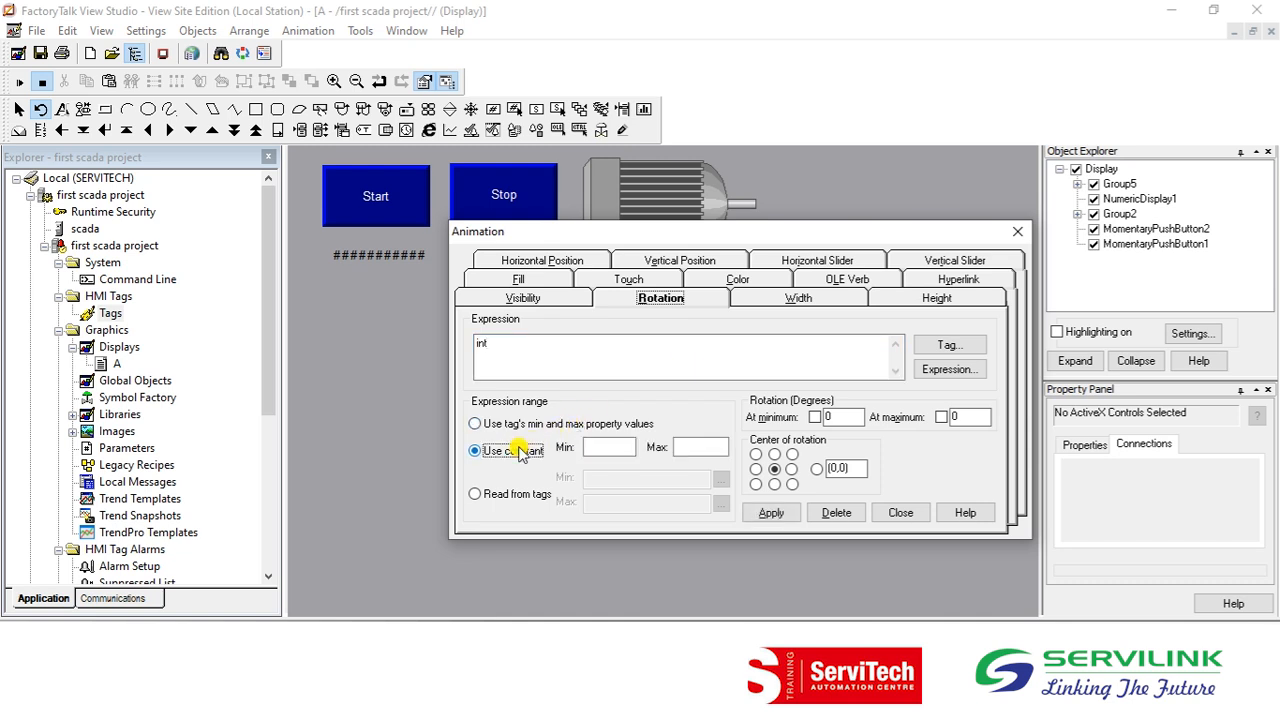
pyautogui.click(622, 429)
pyautogui.click(609, 446)
pyautogui.write('0')
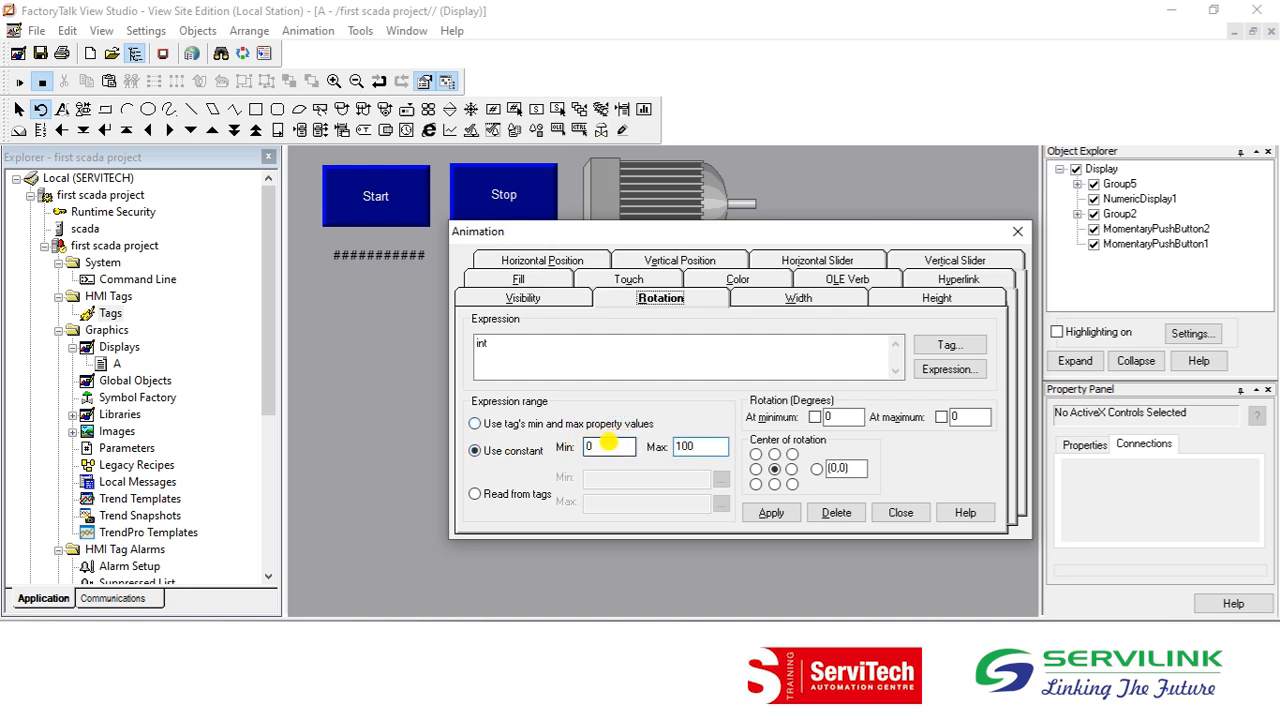
# Enable rotation of 0 degrees at minimum and 90 at maximum about the object's centre, apply, and close the settings
pyautogui.click(817, 418)
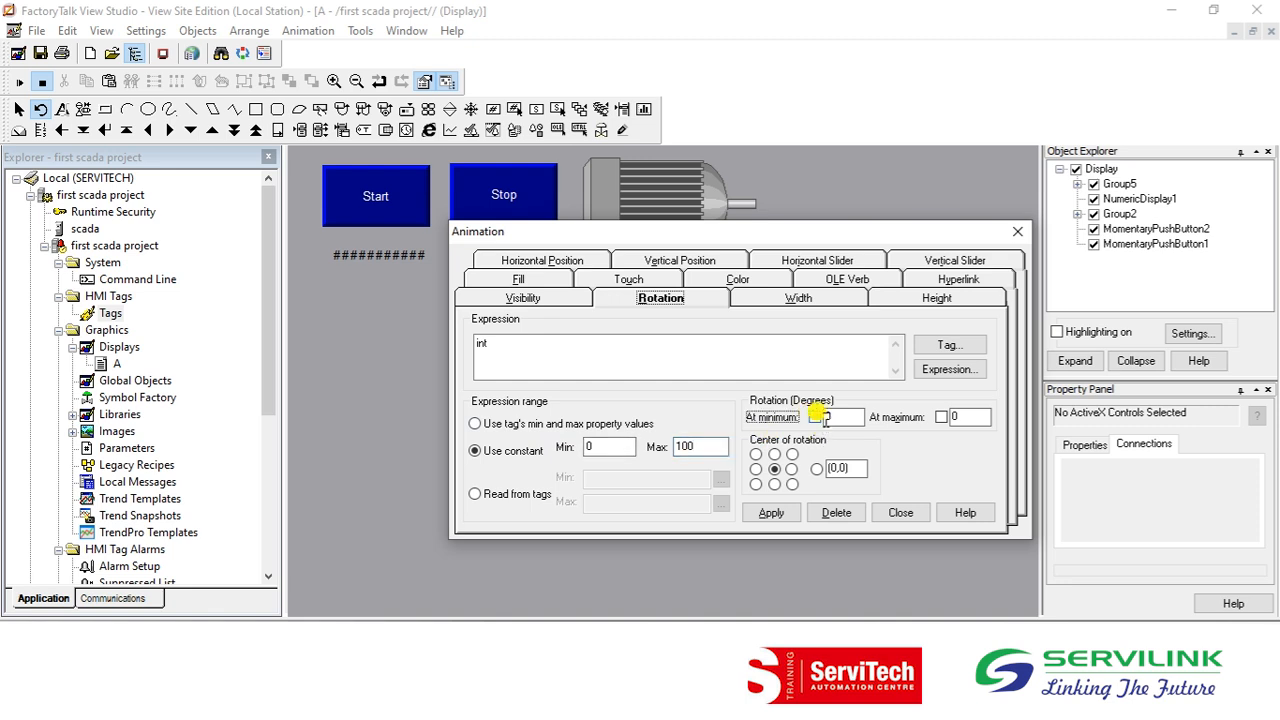
pyautogui.click(940, 416)
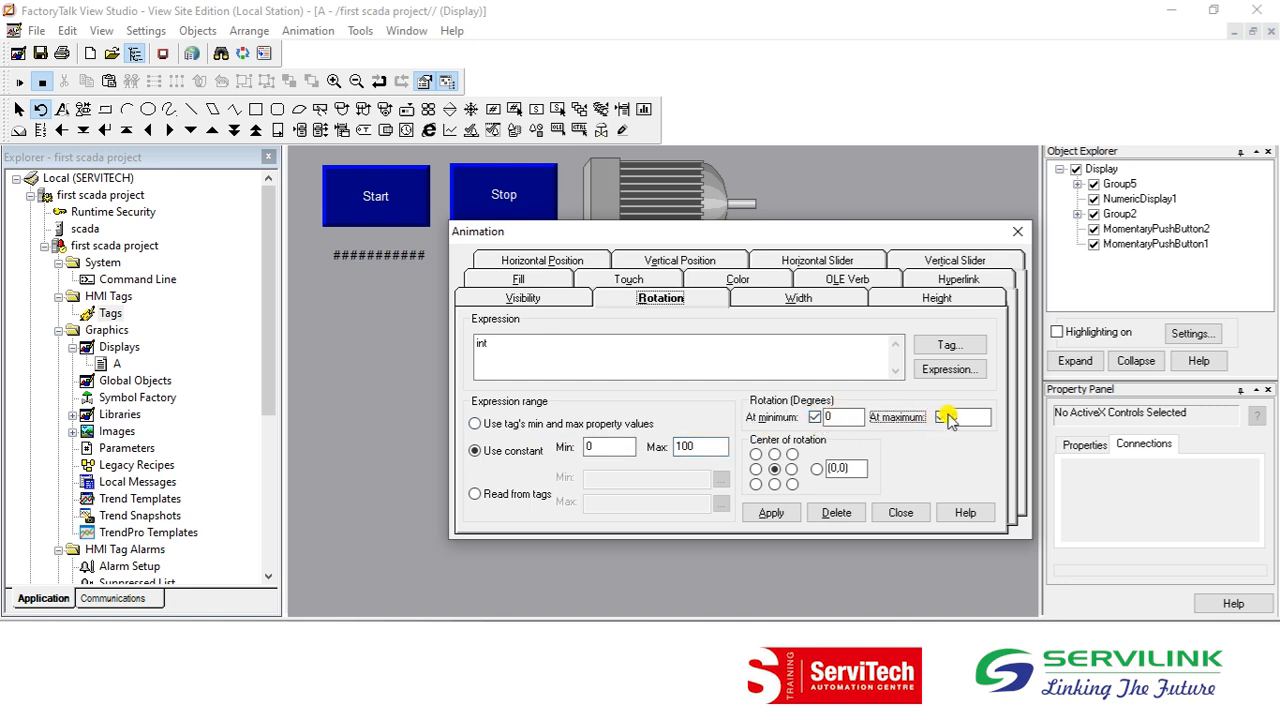
pyautogui.moveTo(975, 418); pyautogui.dragTo(924, 430)
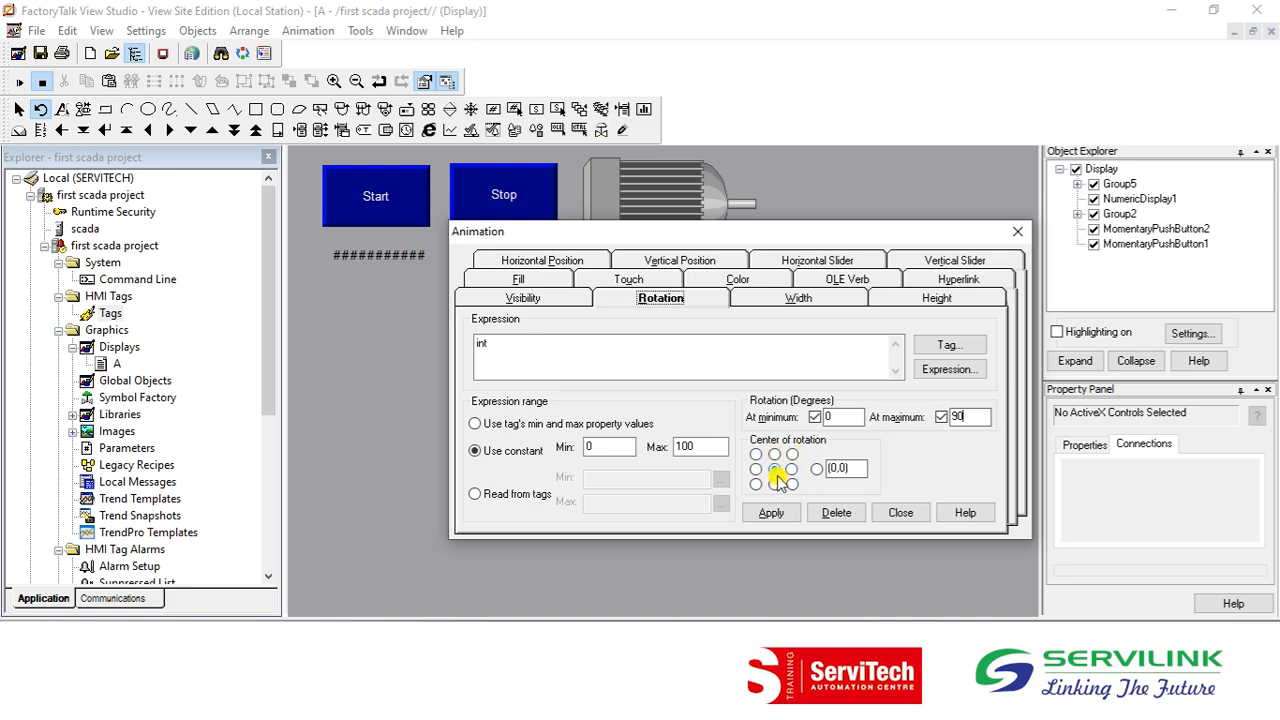
pyautogui.moveTo(730, 234); pyautogui.dragTo(620, 527)
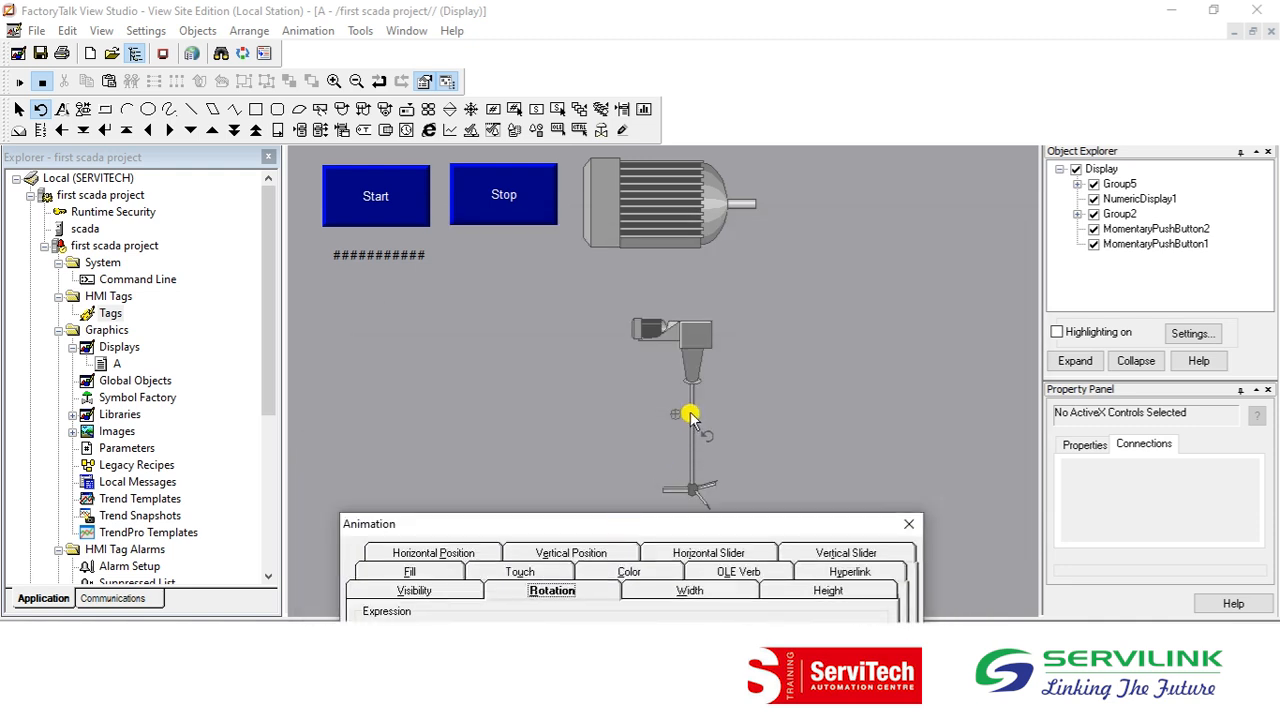
pyautogui.moveTo(598, 524); pyautogui.dragTo(669, 215)
pyautogui.click(755, 496)
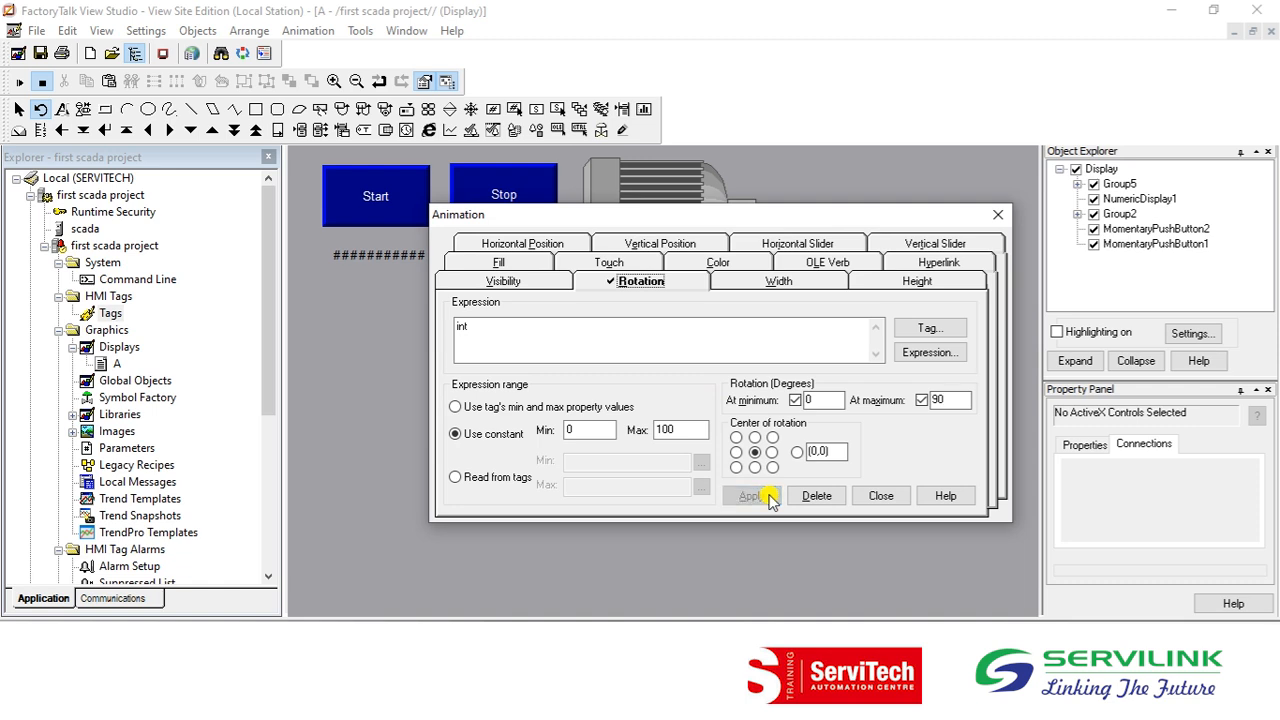
pyautogui.click(882, 496)
# Test the agitator's rotation with the motor running, then stop the motor and return to editing
pyautogui.click(19, 81)
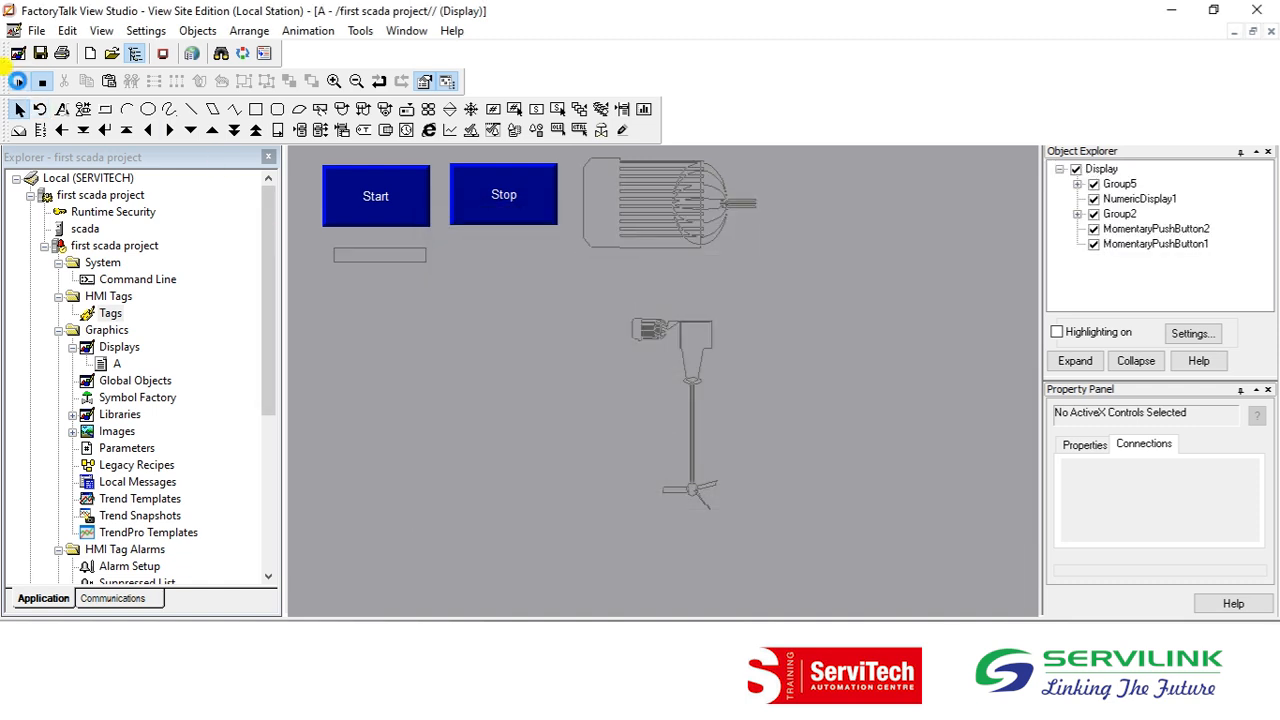
pyautogui.click(510, 222)
pyautogui.click(411, 203)
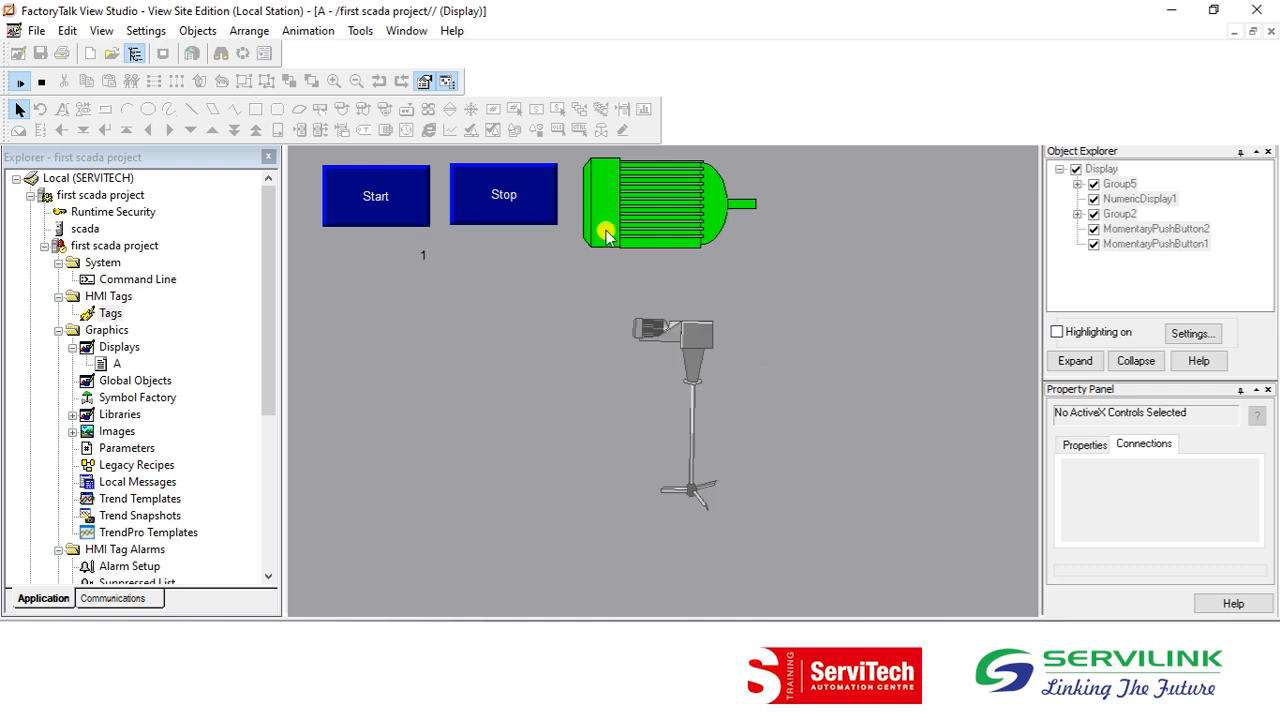
pyautogui.click(499, 198)
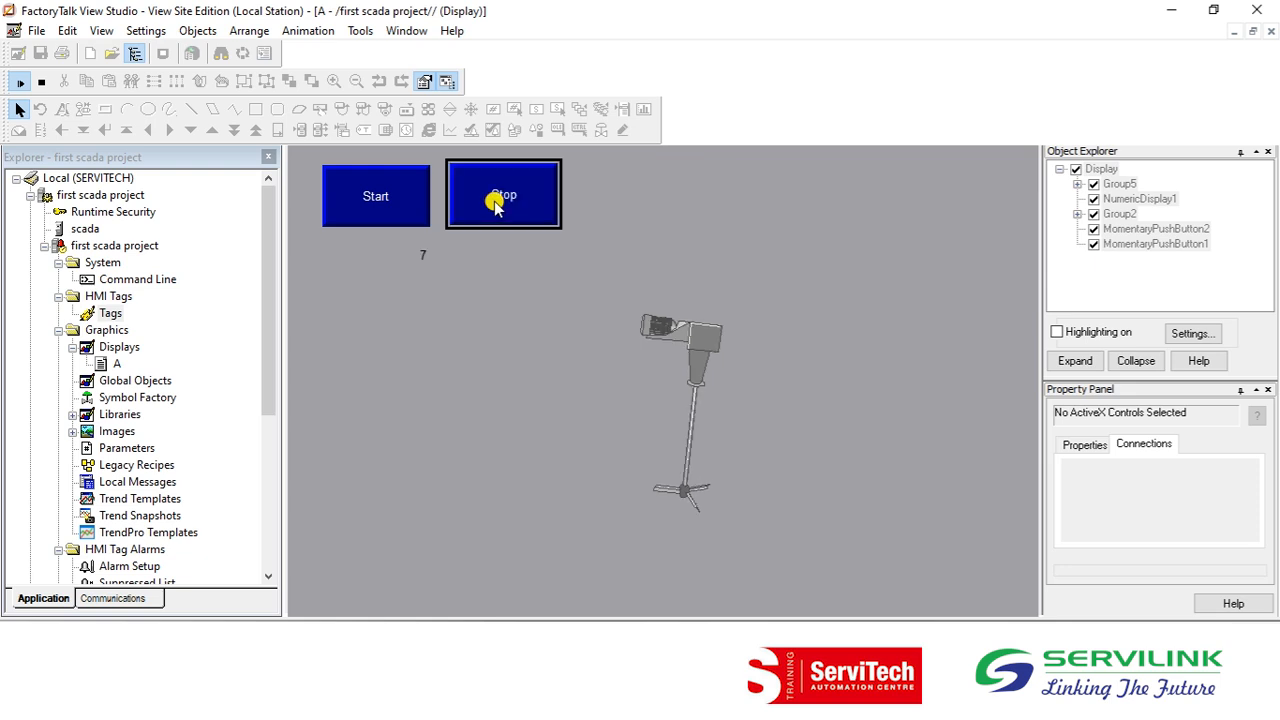
pyautogui.click(41, 81)
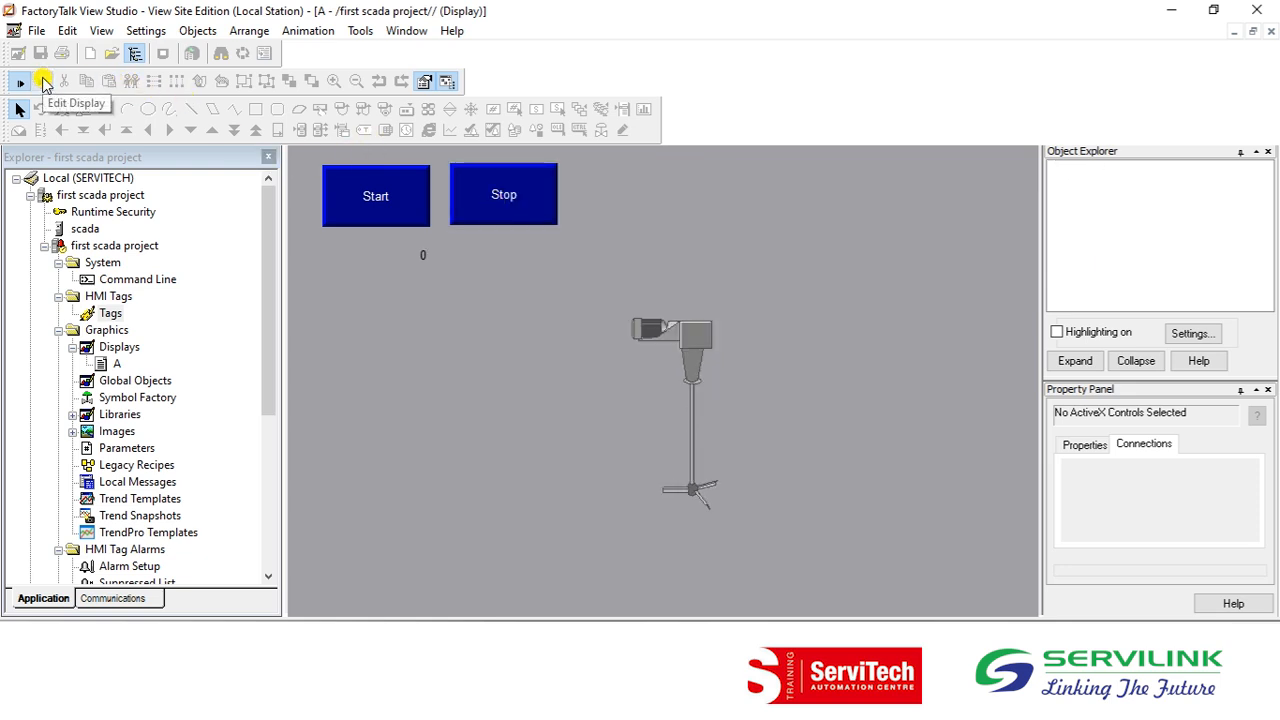
# Delete the agitator from the display
pyautogui.click(677, 352)
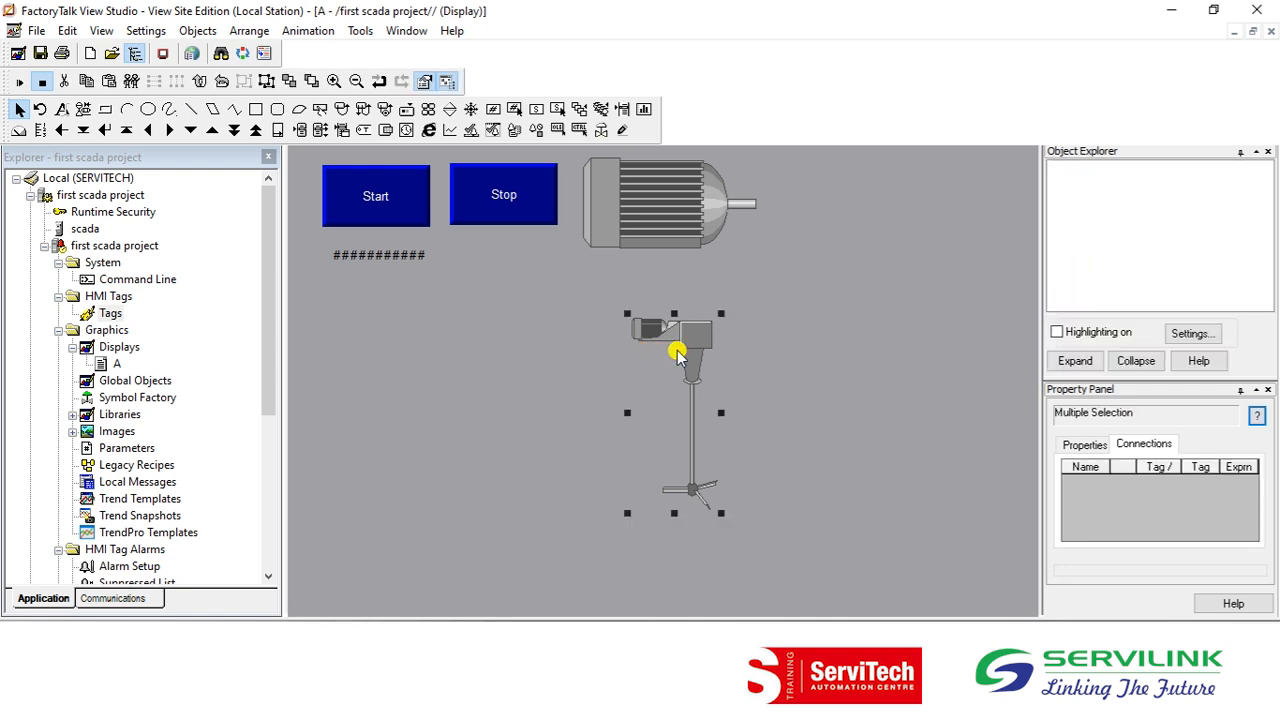
pyautogui.rightClick(677, 352)
pyautogui.click(808, 512)
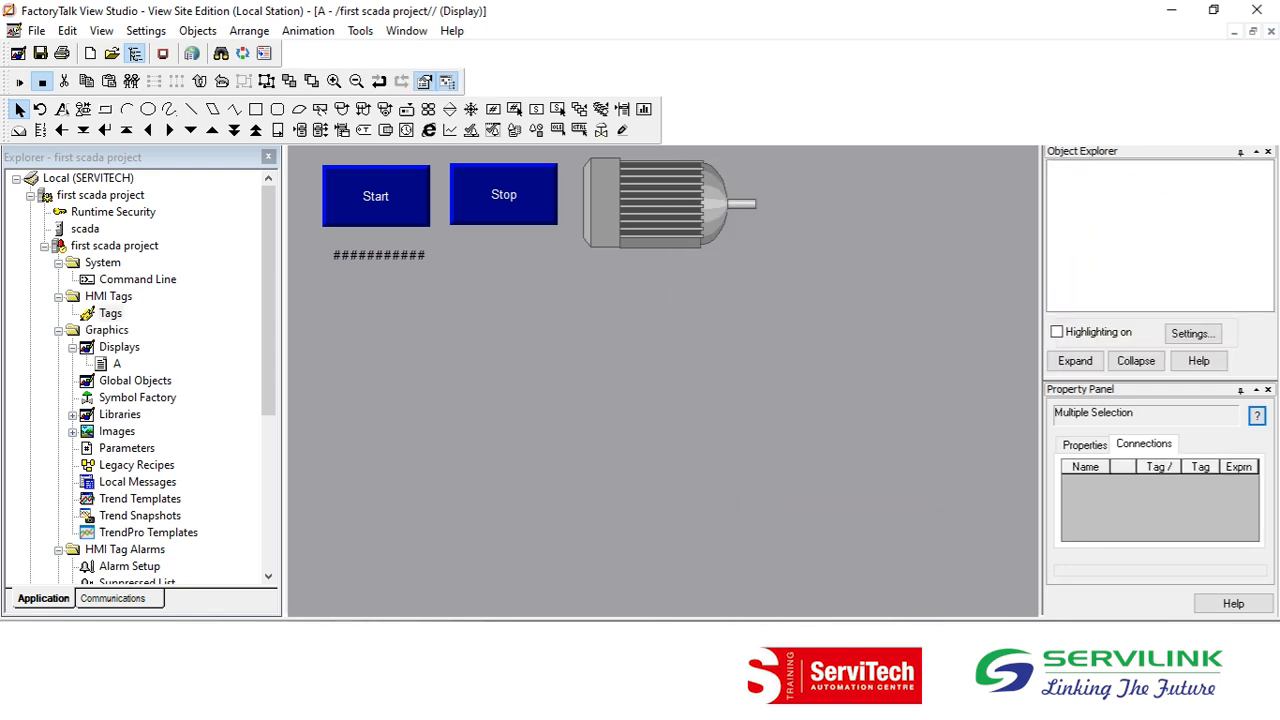
# Open the symbol library and browse its categories, ending on the General Mfg. symbols
pyautogui.click(115, 397)
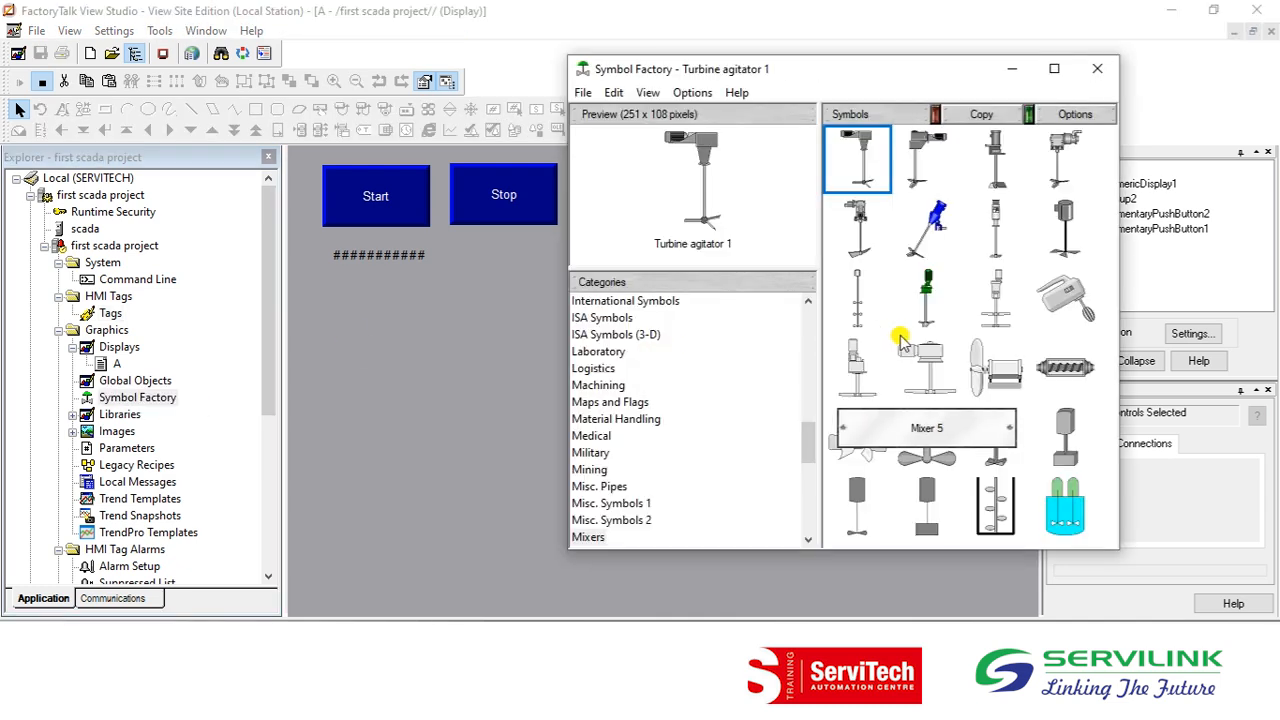
pyautogui.click(618, 368)
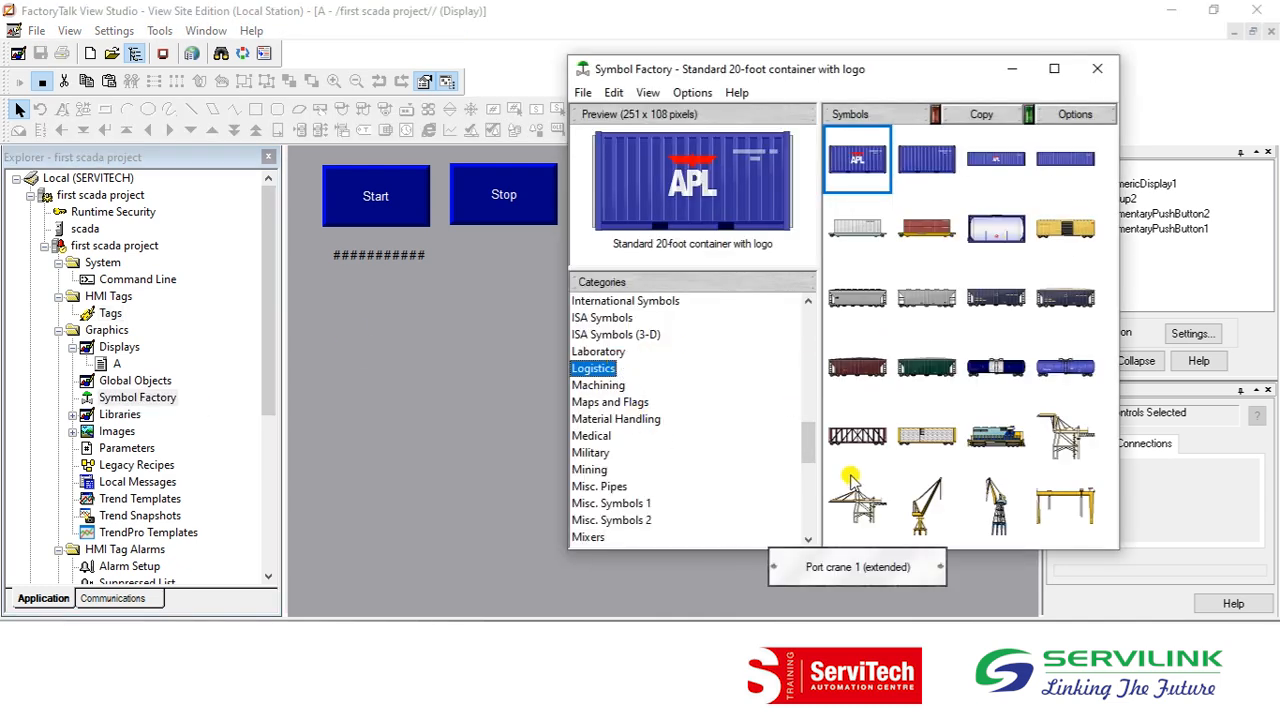
pyautogui.scroll(1, 810, 445)
pyautogui.moveTo(810, 445); pyautogui.dragTo(806, 343)
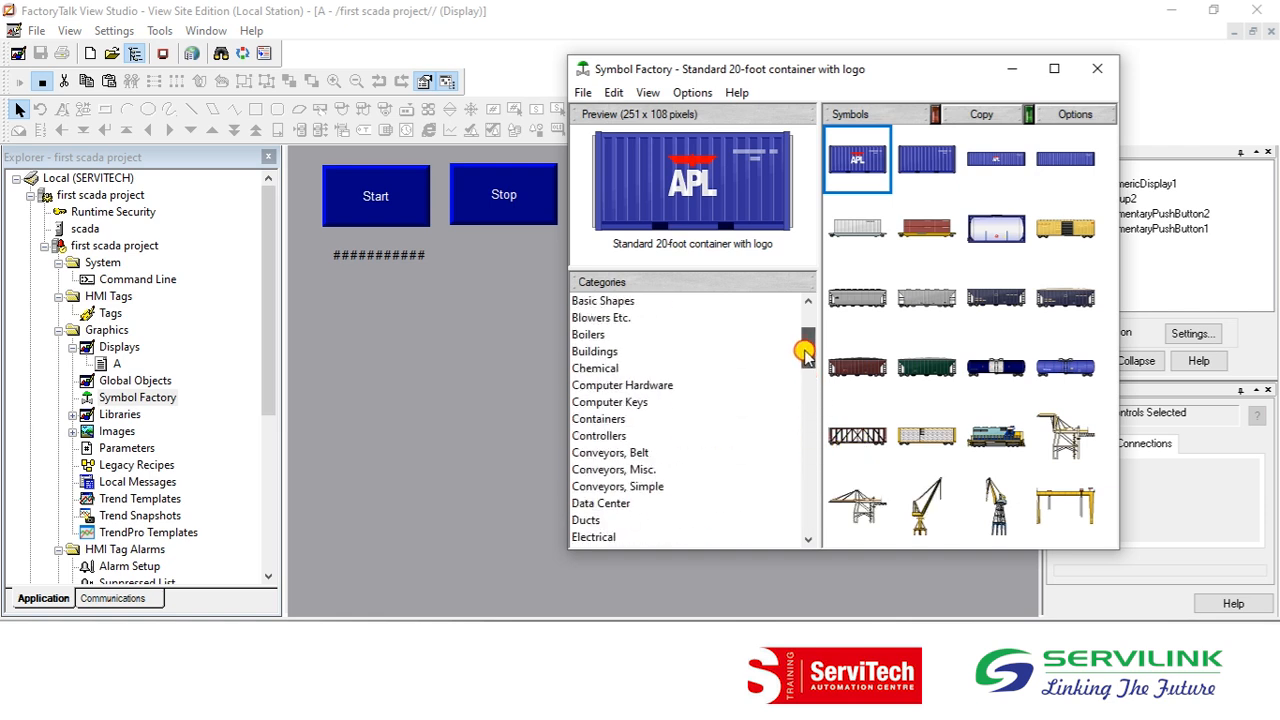
pyautogui.click(592, 318)
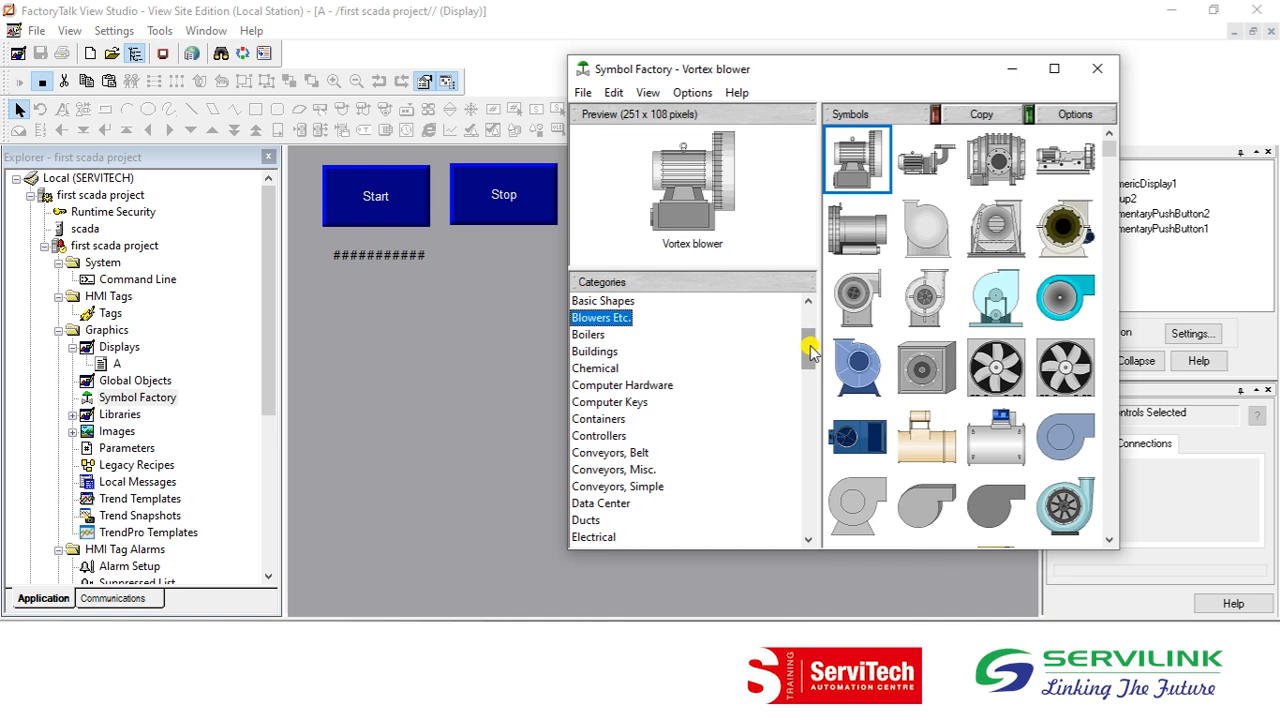
pyautogui.scroll(3, 809, 338)
pyautogui.click(609, 401)
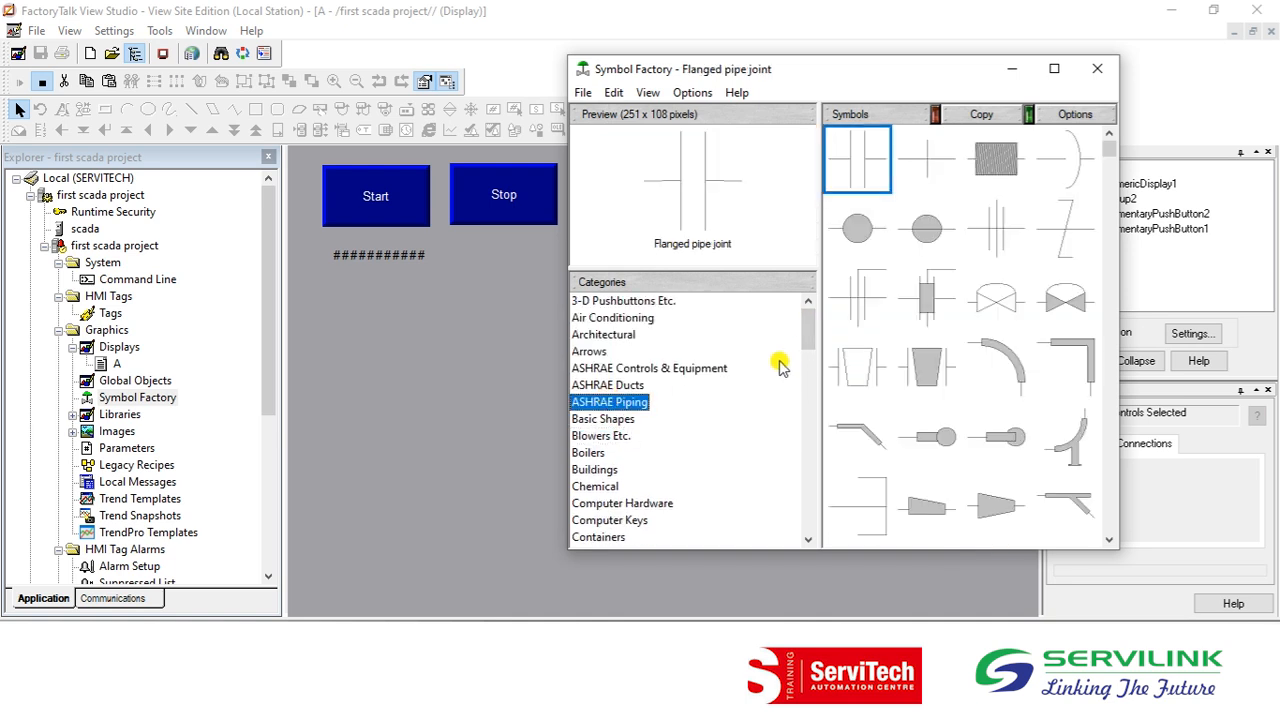
pyautogui.moveTo(809, 325); pyautogui.dragTo(806, 390)
pyautogui.scroll(-2, 806, 390)
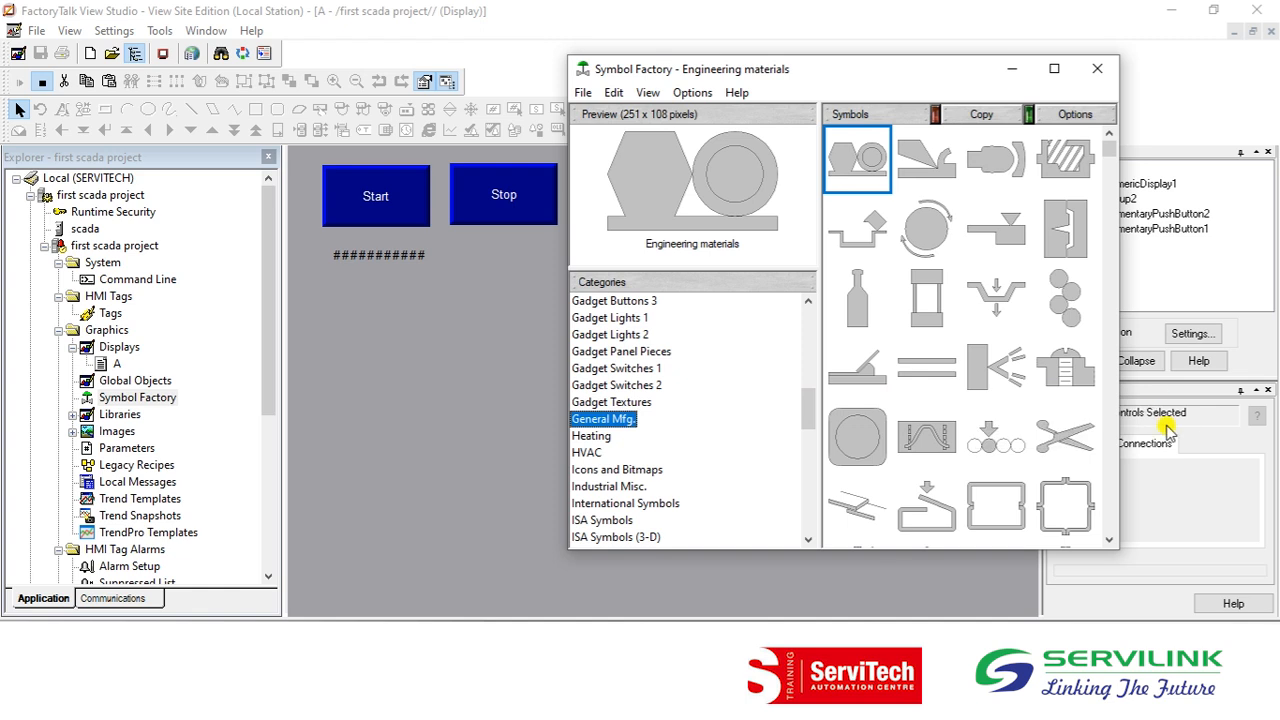
# Place the Gear symbol from General Mfg. in the empty area of the display and minimize the symbol library
pyautogui.click(1109, 540)
pyautogui.click(1109, 540)
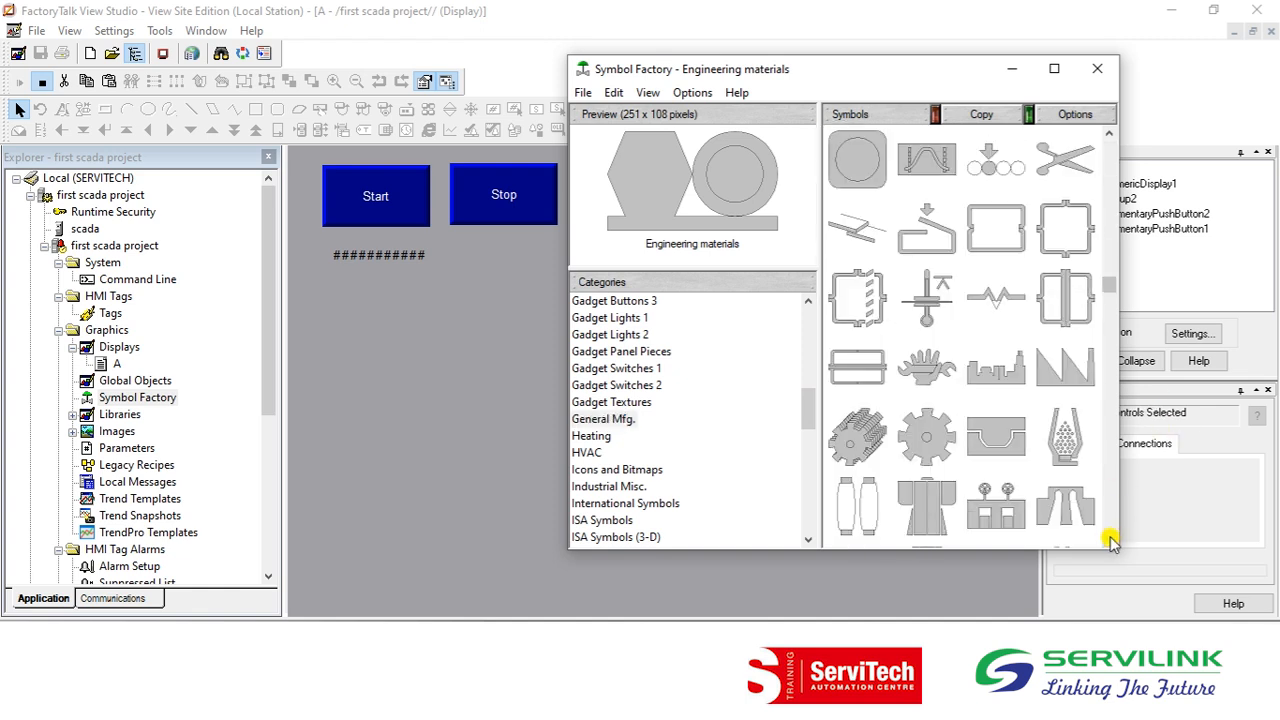
pyautogui.moveTo(904, 436); pyautogui.dragTo(486, 420)
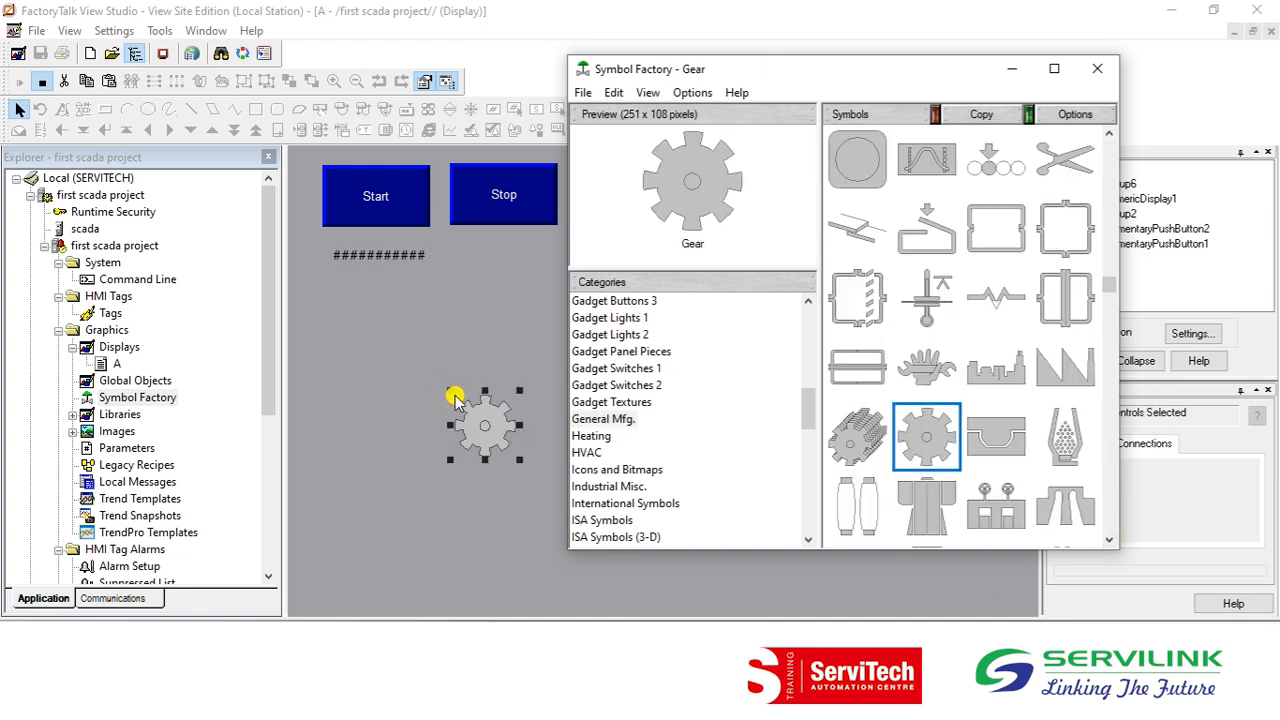
pyautogui.click(1012, 69)
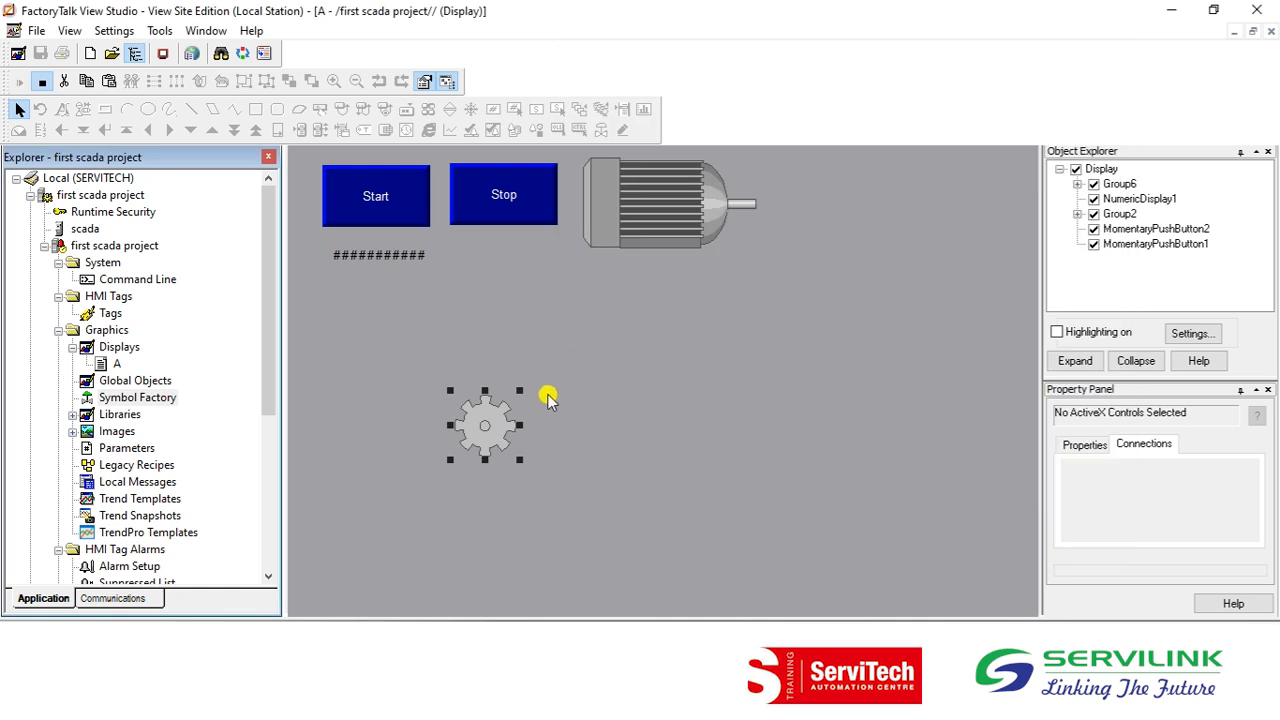
# Enlarge the gear to about twice its inserted size with nearly round proportions and position it below the motor
pyautogui.moveTo(519, 390); pyautogui.dragTo(691, 294)
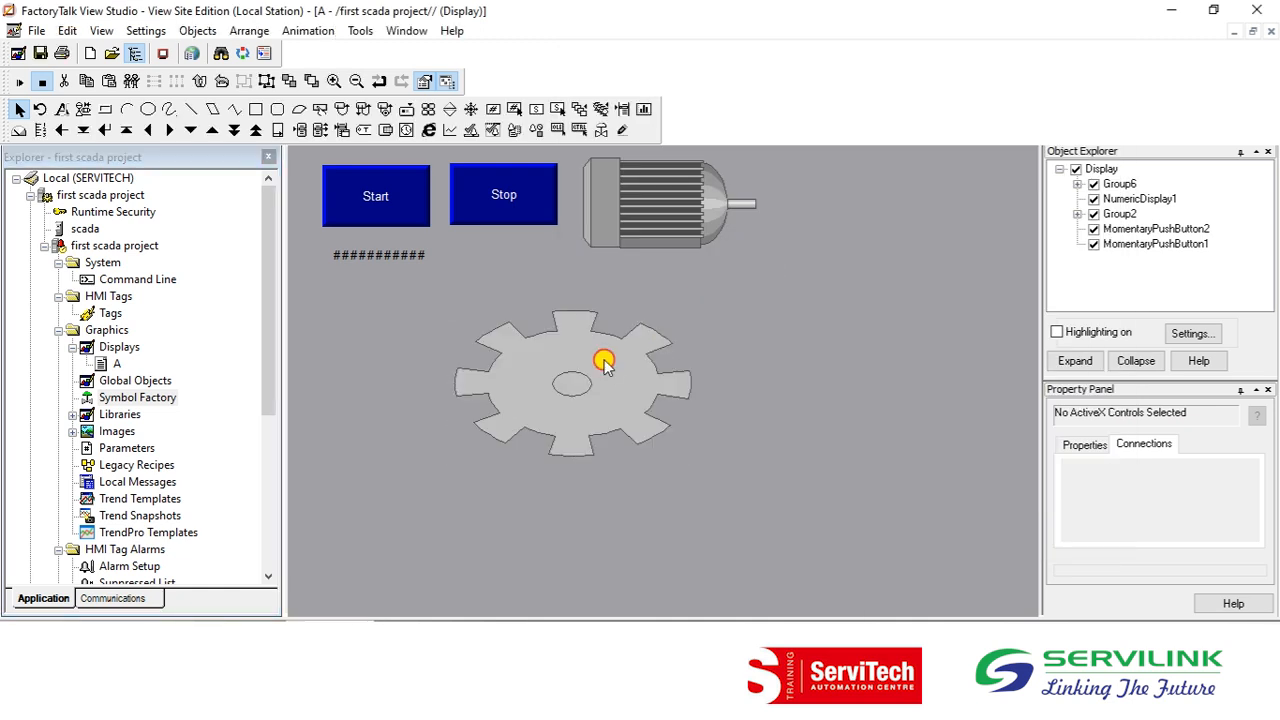
pyautogui.moveTo(603, 357); pyautogui.dragTo(686, 417)
pyautogui.moveTo(774, 513); pyautogui.dragTo(668, 505)
pyautogui.moveTo(603, 365); pyautogui.dragTo(603, 391)
# Open the gear's rotation animation and enter int as its expression
pyautogui.rightClick(601, 440)
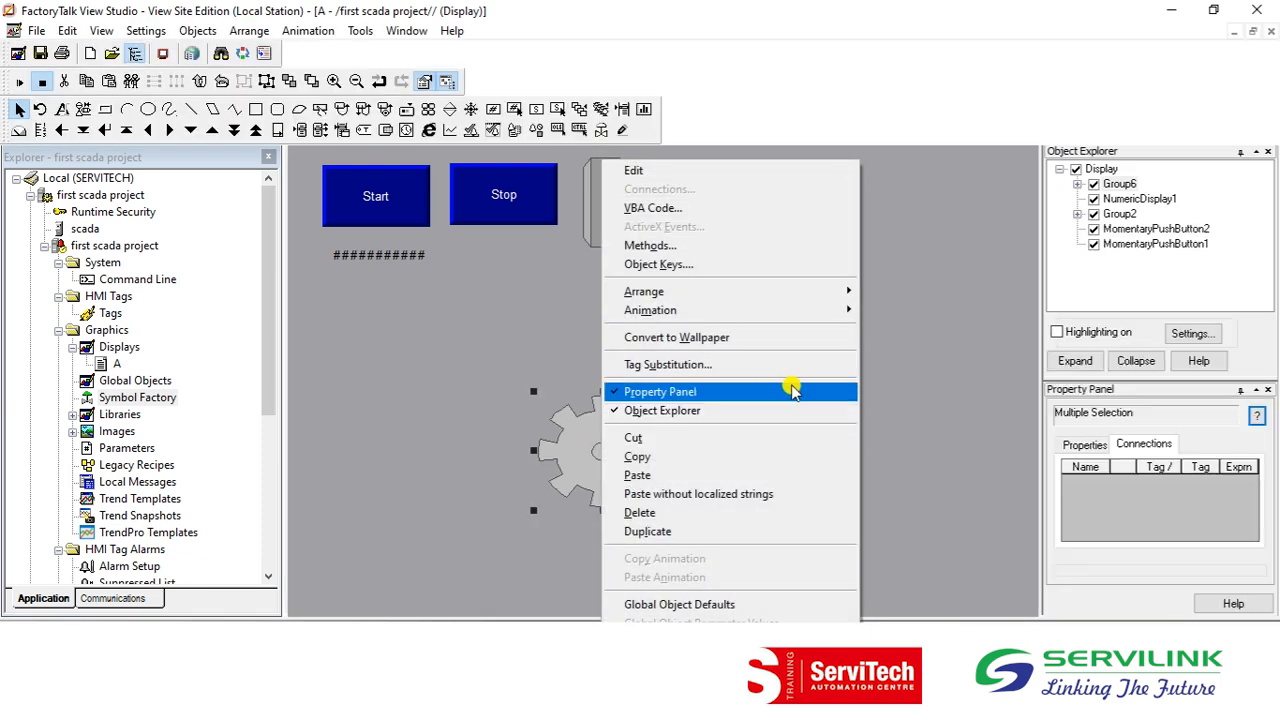
pyautogui.moveTo(816, 322)
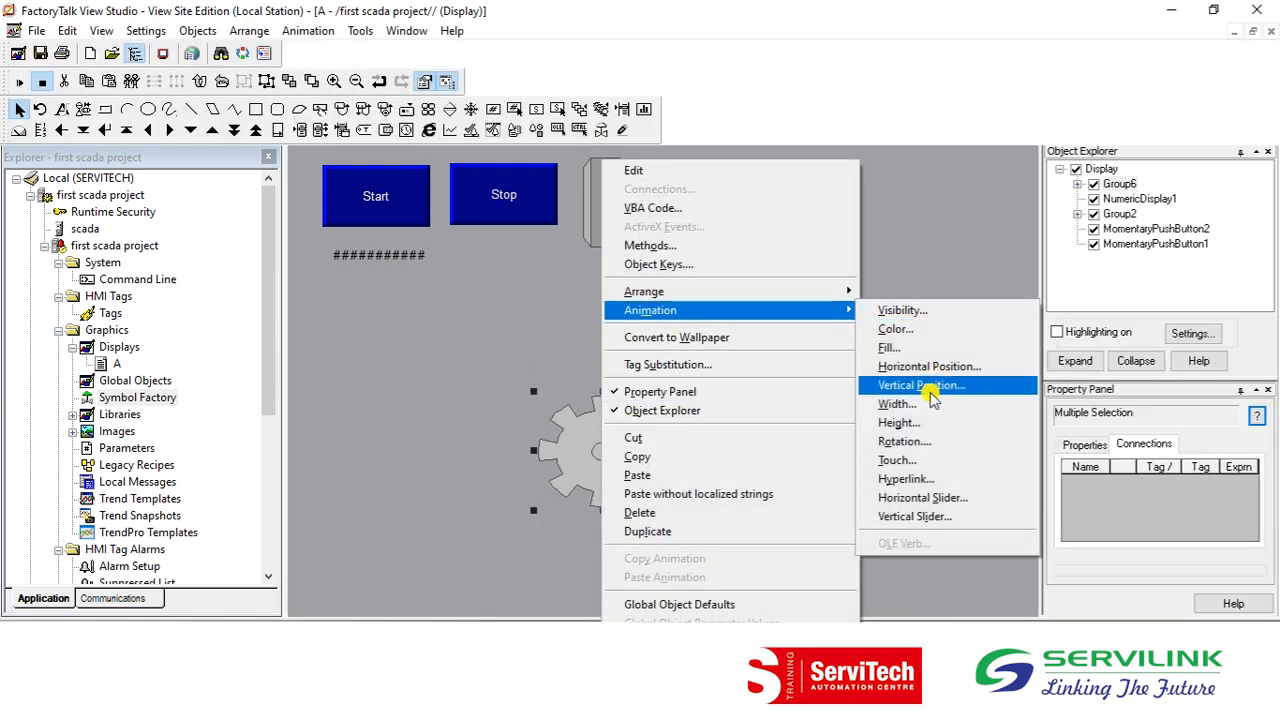
pyautogui.click(904, 441)
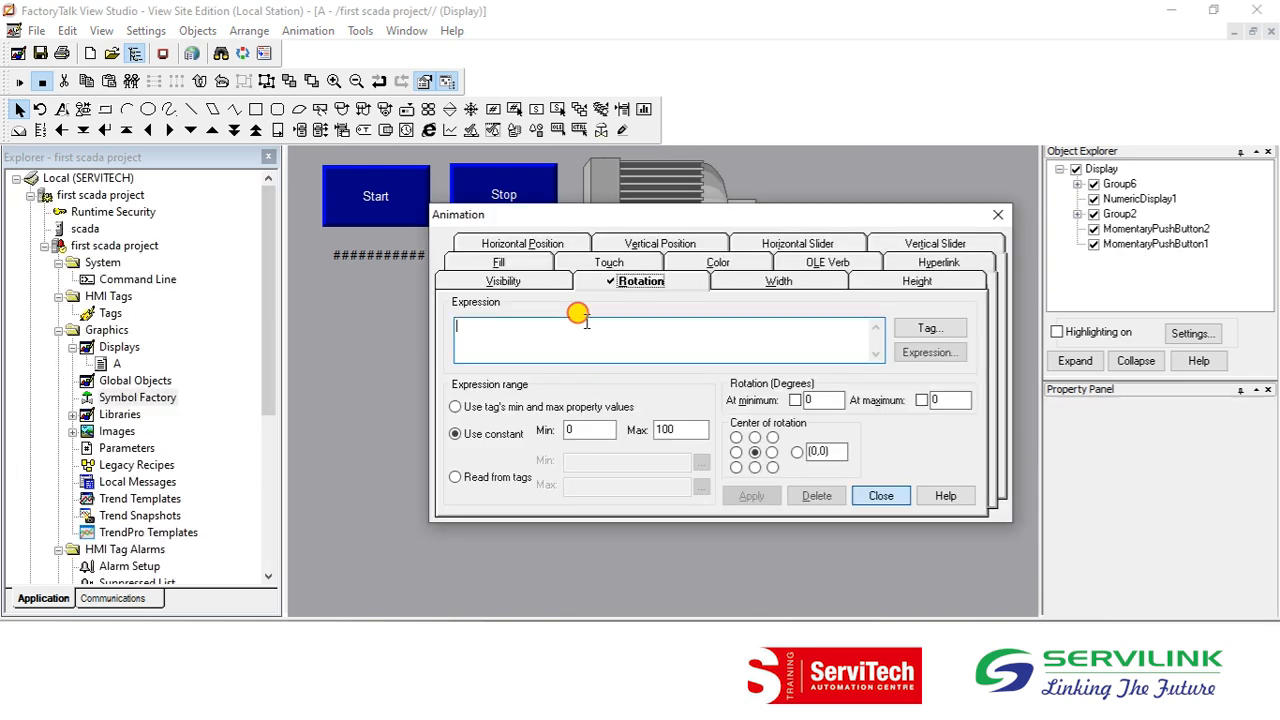
pyautogui.write('int')
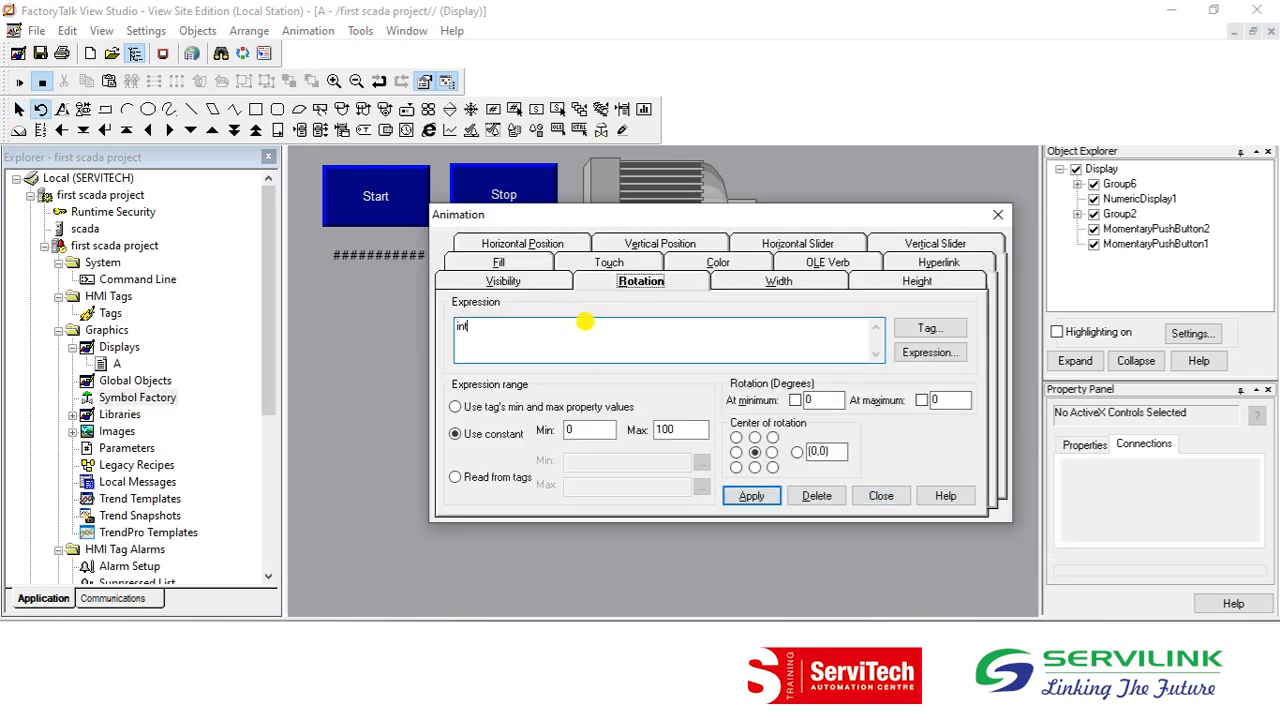
# Enable rotation of 0 degrees at minimum and 360 at maximum for the gear, apply, and close the settings
pyautogui.click(797, 400)
pyautogui.click(922, 400)
pyautogui.click(938, 400)
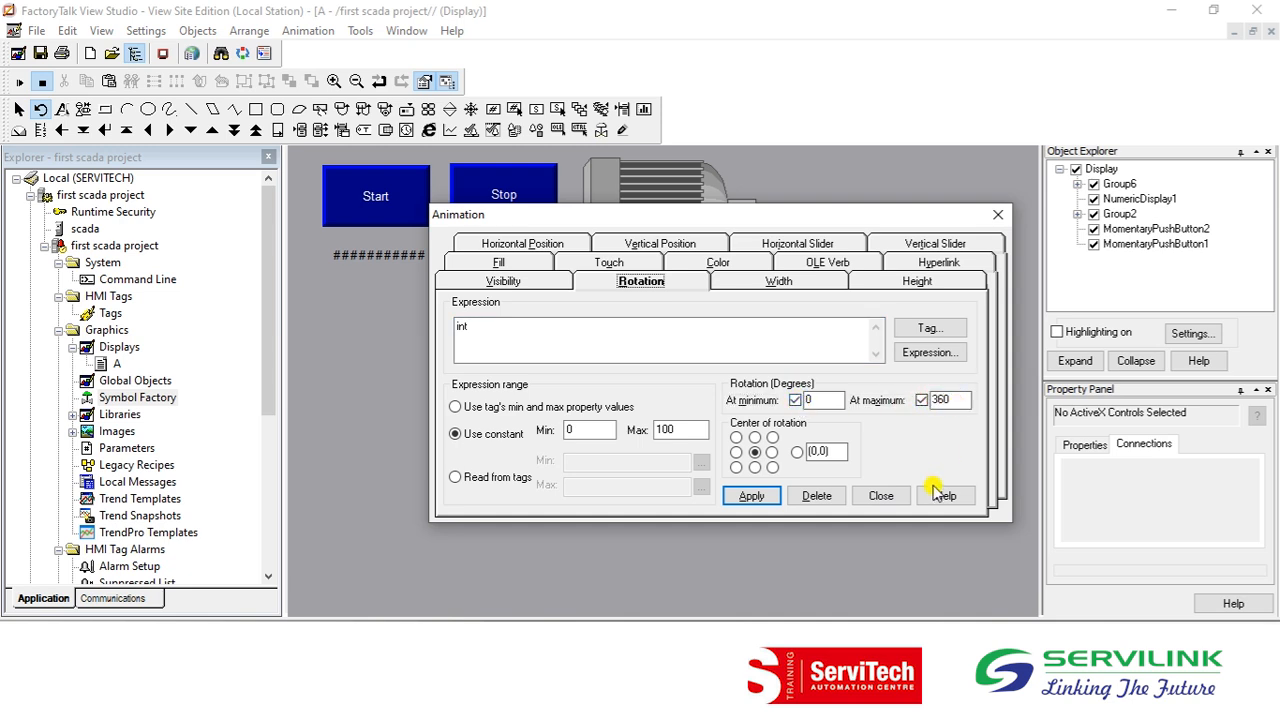
pyautogui.click(750, 497)
pyautogui.click(878, 496)
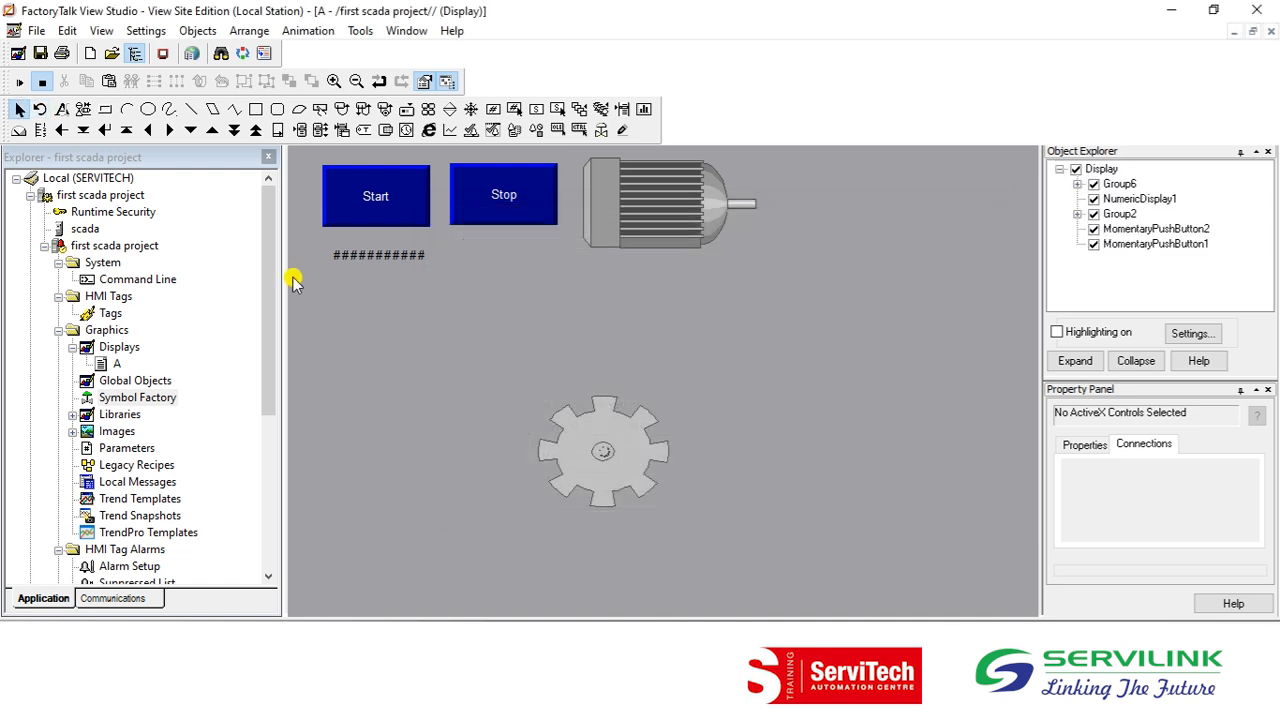
# Test the display and start the motor to check the gear's rotation
pyautogui.click(17, 83)
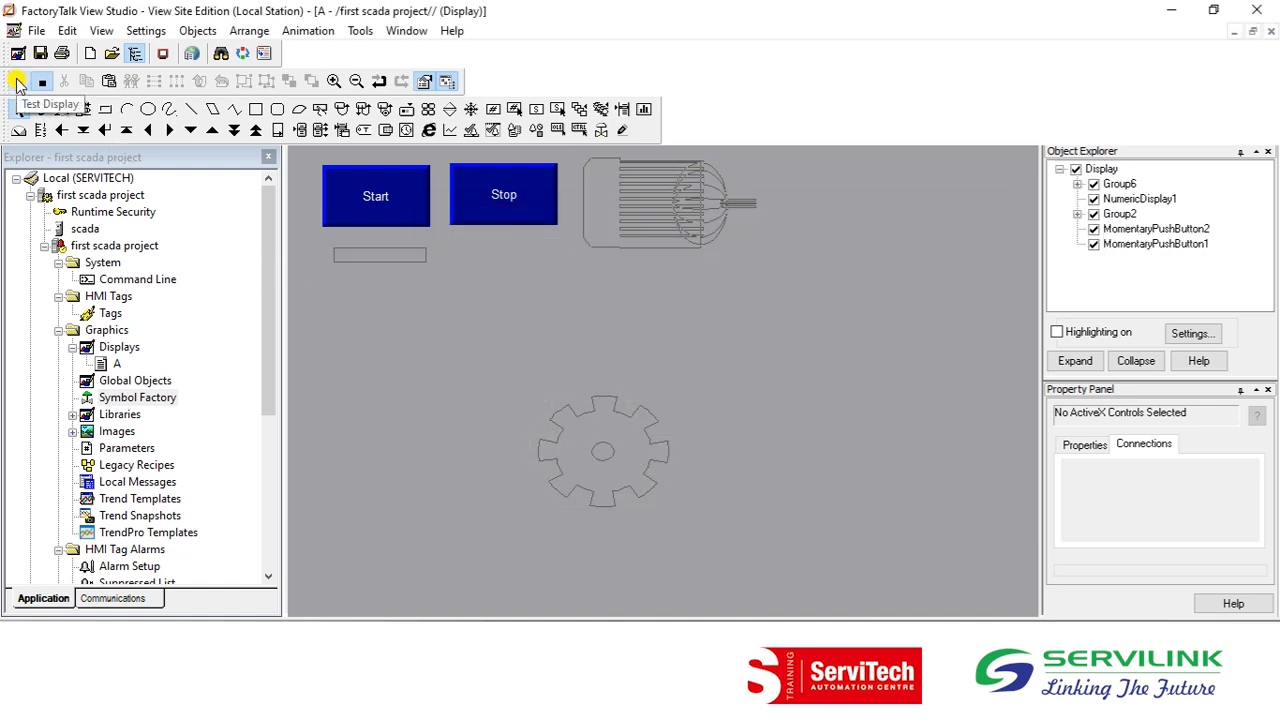
pyautogui.click(380, 228)
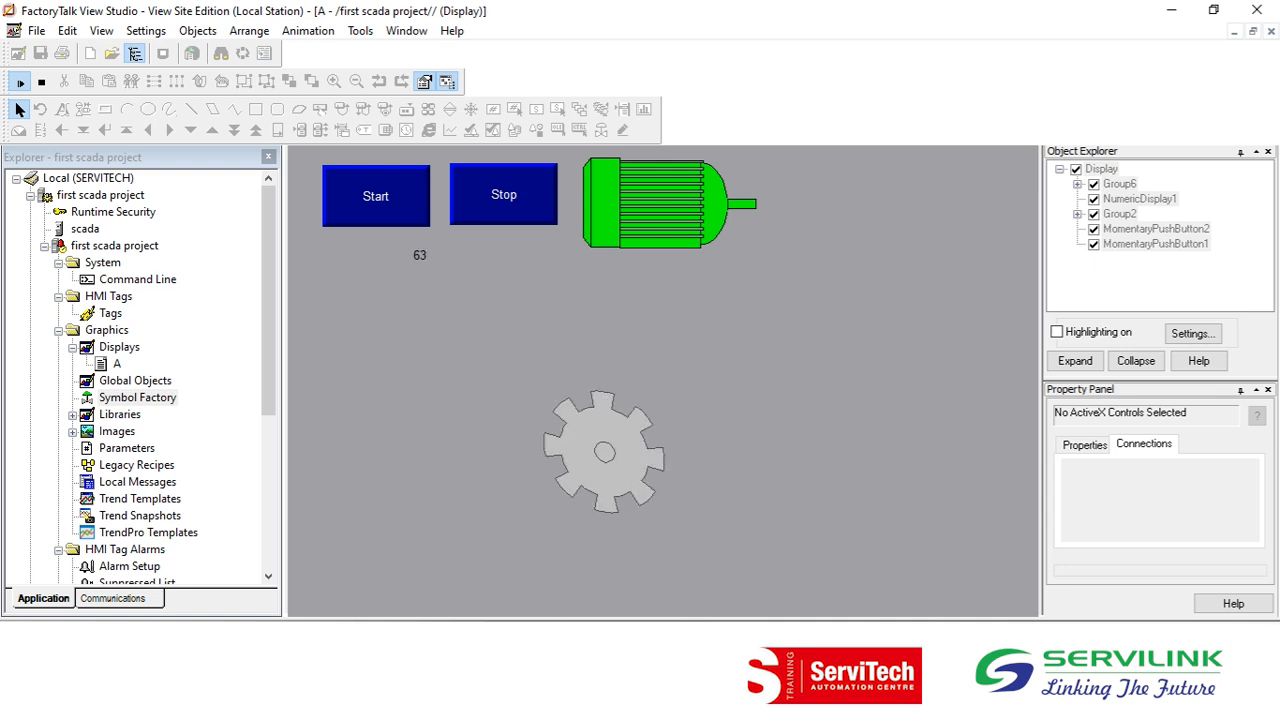
# Bring back the symbol library and review the available symbols category by category, from Air Conditioning through Misc. Symbols 1
pyautogui.hotkey('alt', 'Tab')
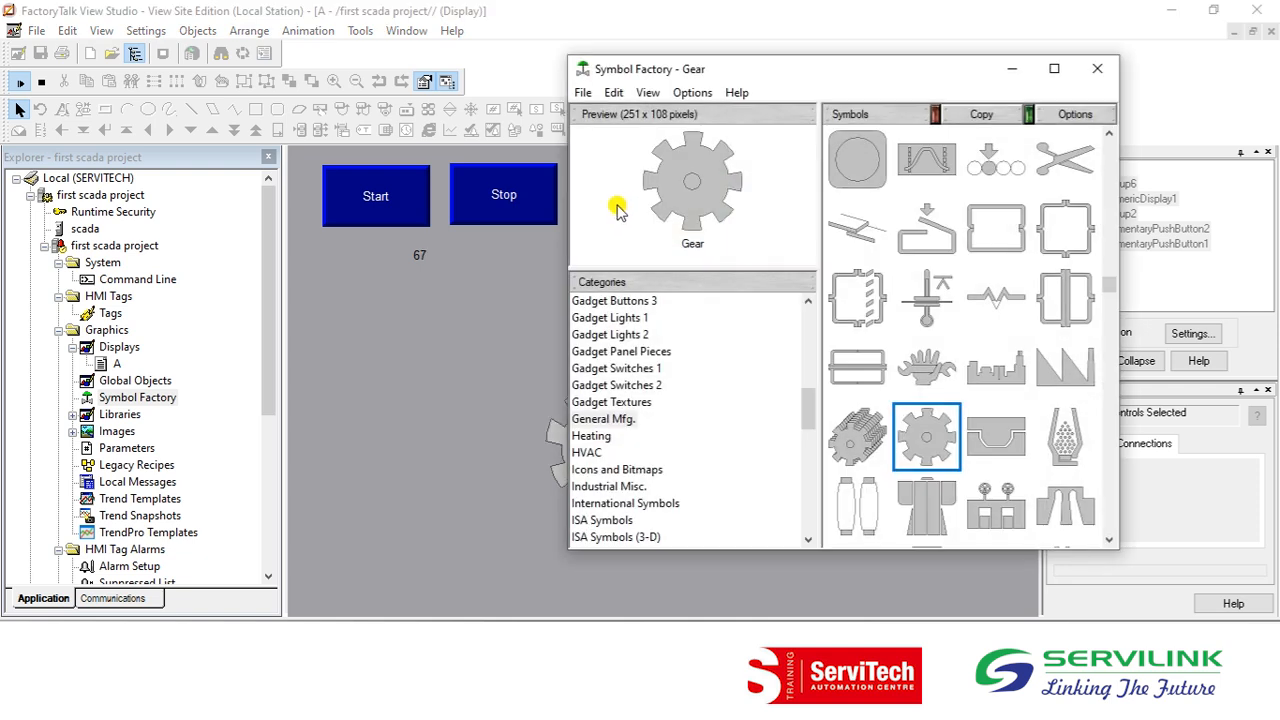
pyautogui.moveTo(812, 418); pyautogui.dragTo(808, 318)
pyautogui.click(635, 318)
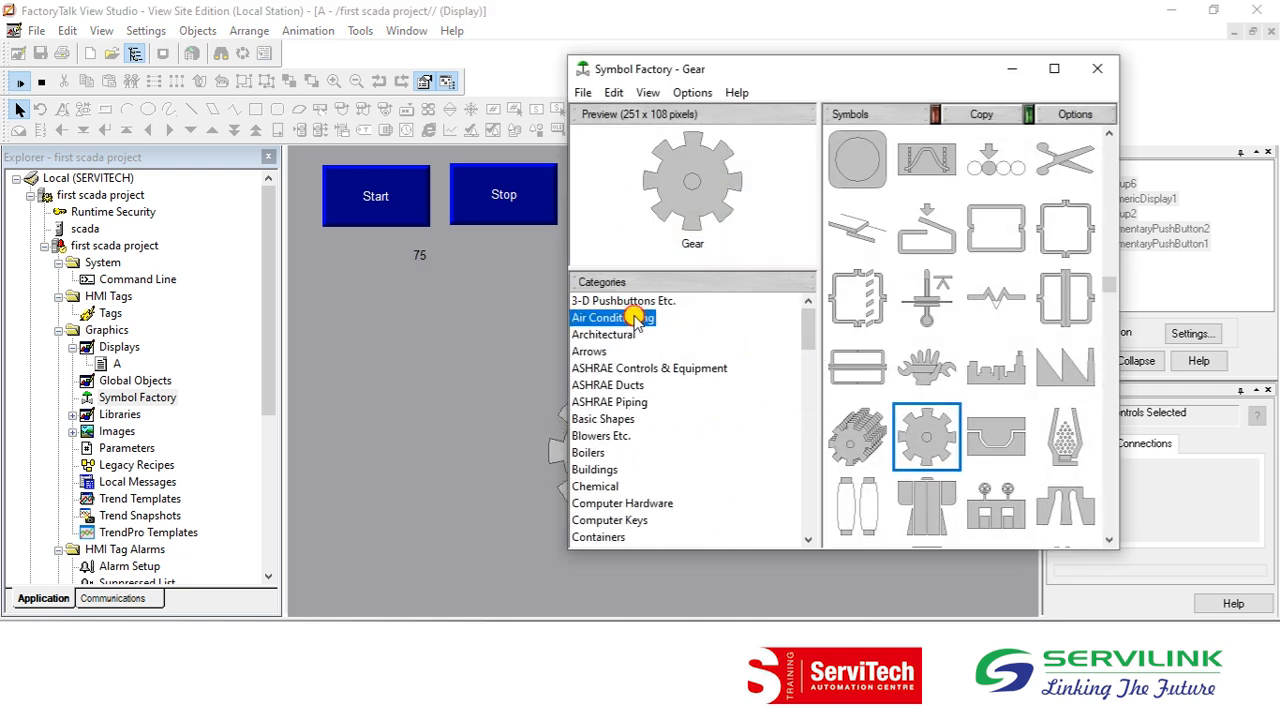
pyautogui.press('Down')
pyautogui.press('Down')
pyautogui.press('Down')
pyautogui.press('Down')
pyautogui.press('Down')
pyautogui.press('Down')
pyautogui.press('Down')
pyautogui.press('Down')
pyautogui.press('Down')
pyautogui.press('Down')
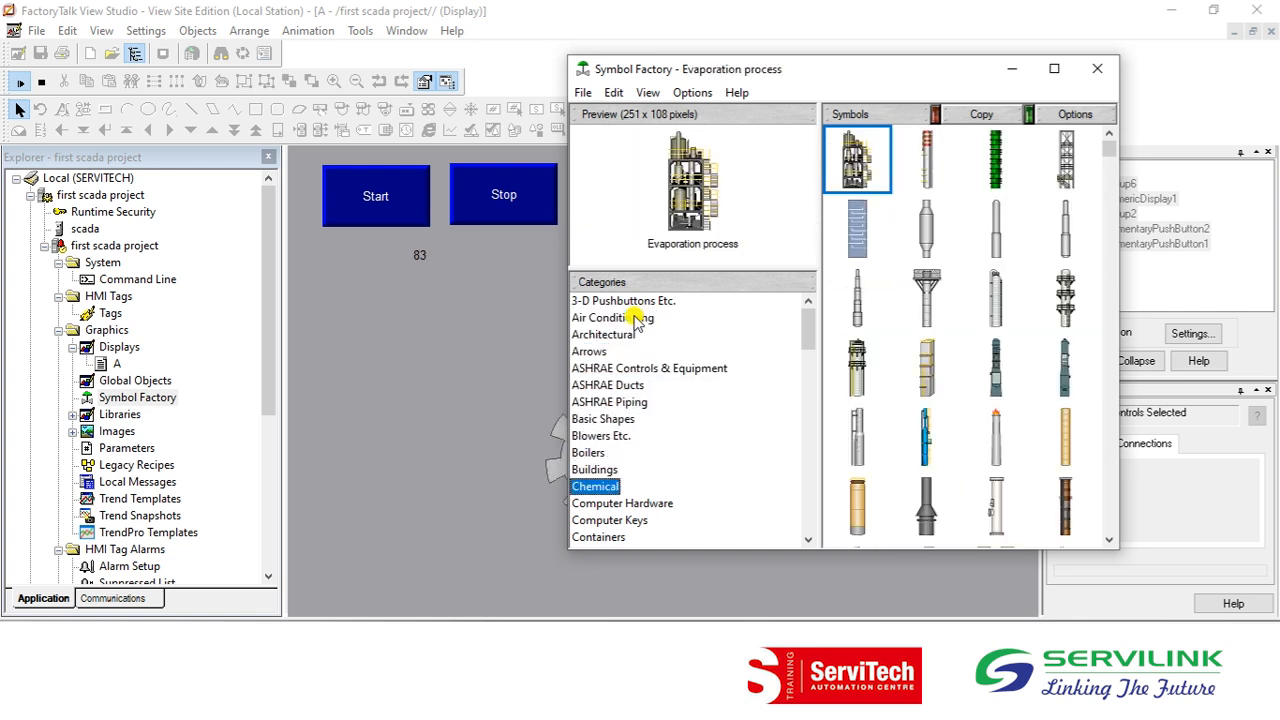
pyautogui.press('Down')
pyautogui.press('Down')
pyautogui.press('Down')
pyautogui.press('Down')
pyautogui.press('Down')
pyautogui.press('Down')
pyautogui.press('Down')
pyautogui.press('Down')
pyautogui.press('Down')
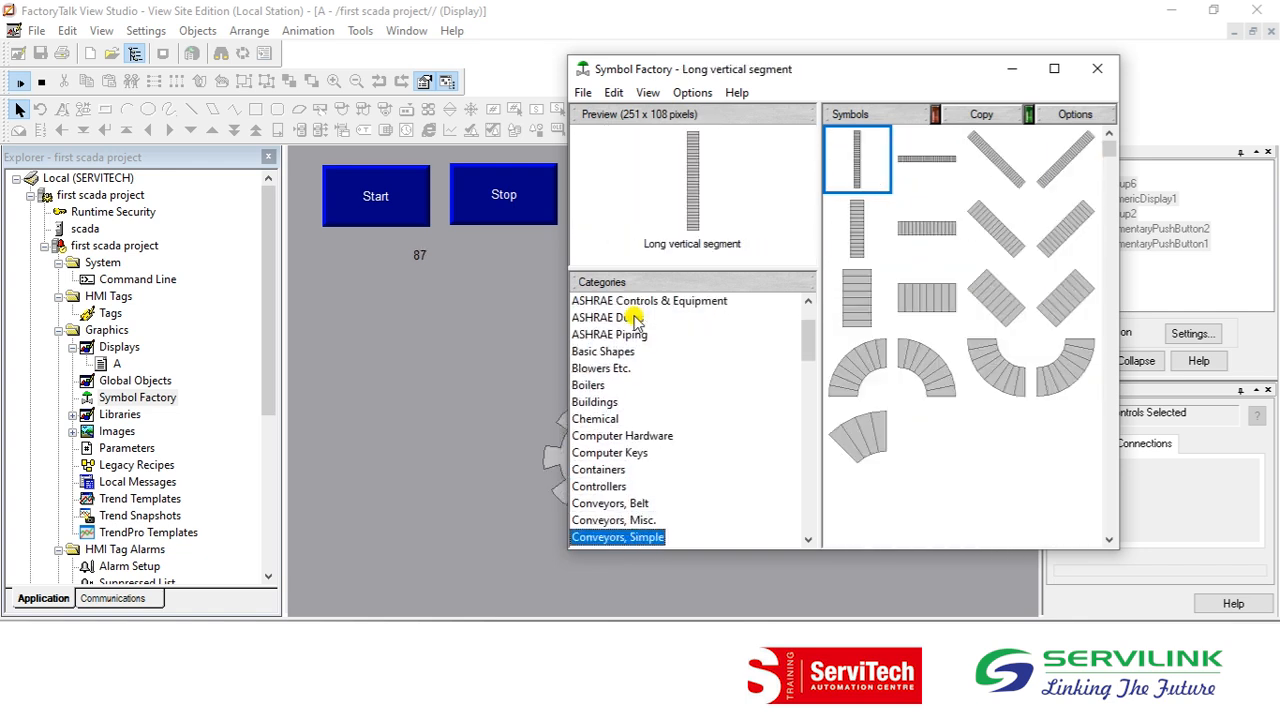
pyautogui.press('Down')
pyautogui.press('Down')
pyautogui.press('Down')
pyautogui.press('Down')
pyautogui.press('Down')
pyautogui.press('Down')
pyautogui.press('Down')
pyautogui.press('Down')
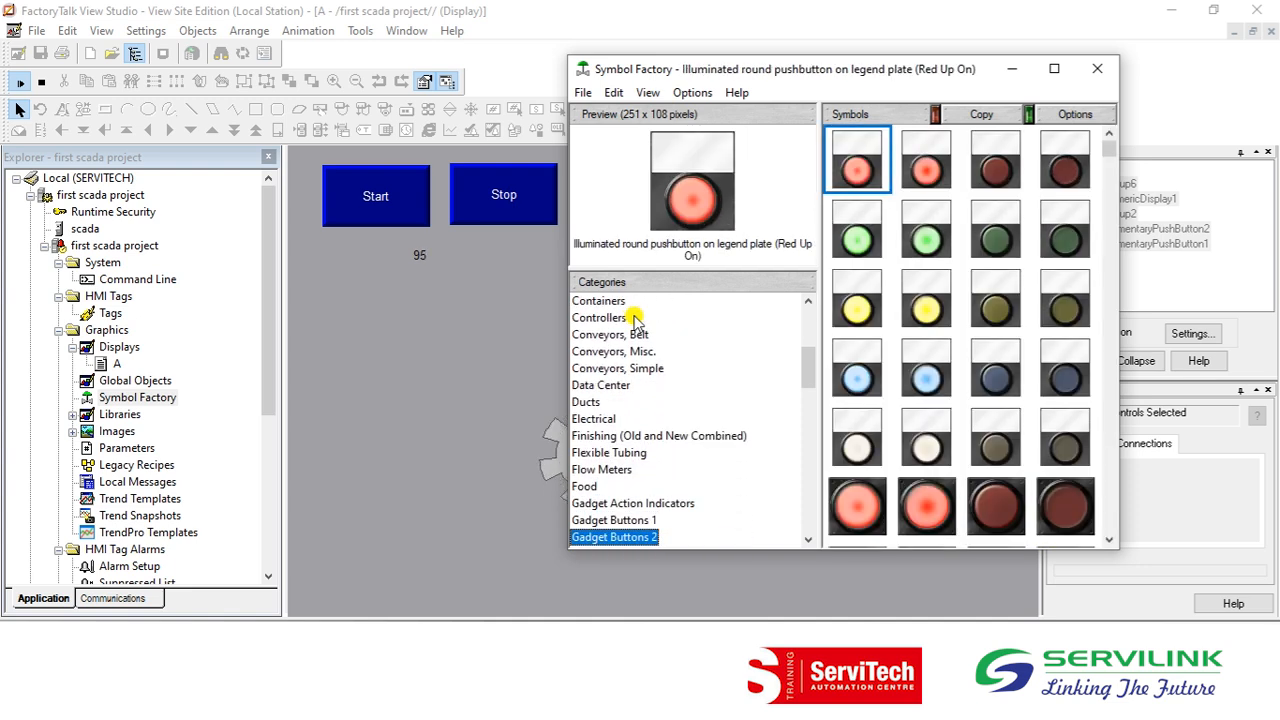
pyautogui.press('Down')
pyautogui.press('Down')
pyautogui.press('Down')
pyautogui.press('Down')
pyautogui.press('Down')
pyautogui.press('Down')
pyautogui.press('Down')
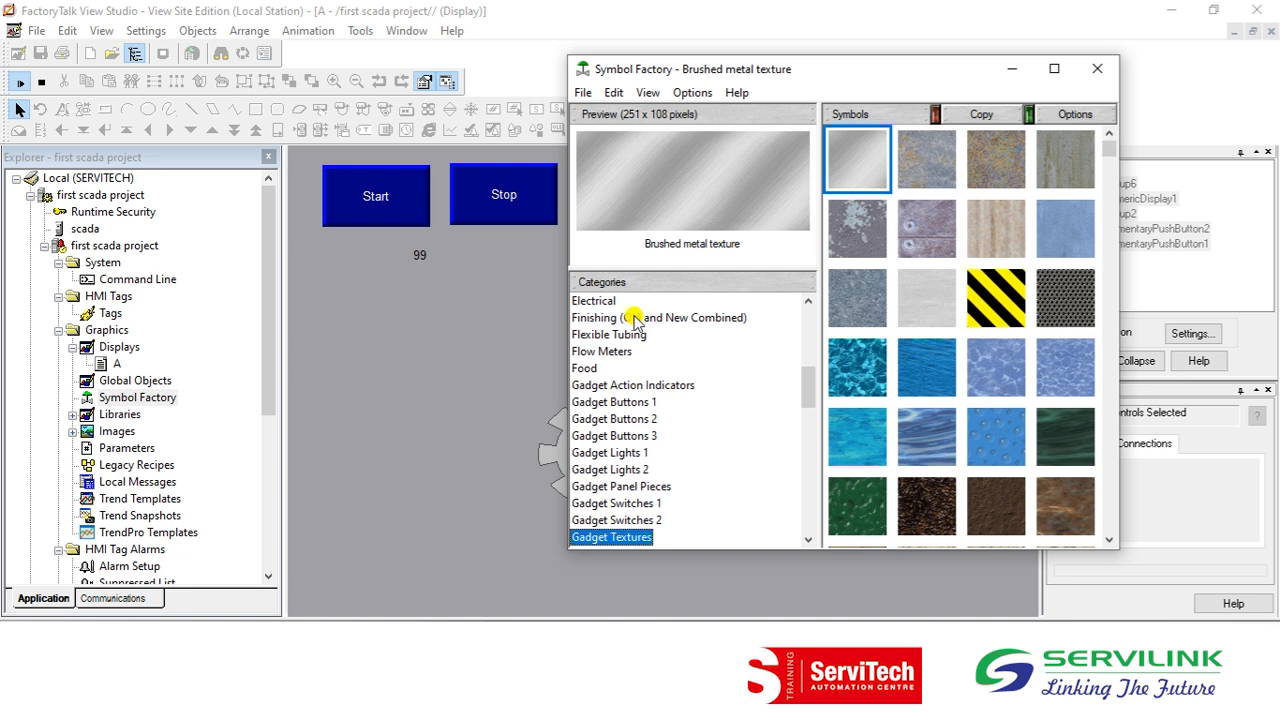
pyautogui.press('Down')
pyautogui.press('Down')
pyautogui.press('Down')
pyautogui.press('Down')
pyautogui.press('Down')
pyautogui.press('Down')
pyautogui.press('Down')
pyautogui.press('Down')
pyautogui.press('Down')
pyautogui.press('Down')
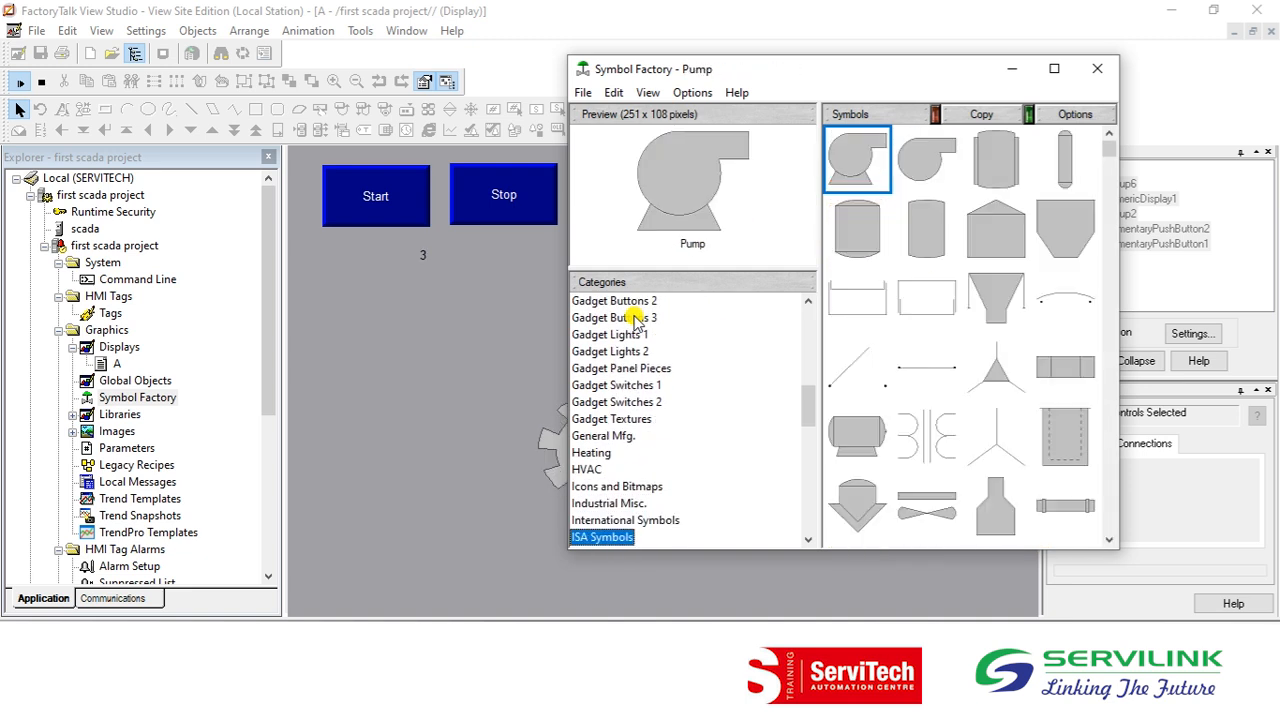
pyautogui.press('Down')
pyautogui.press('Down')
pyautogui.press('Down')
pyautogui.press('Down')
pyautogui.press('Down')
pyautogui.press('Down')
pyautogui.press('Down')
pyautogui.press('Down')
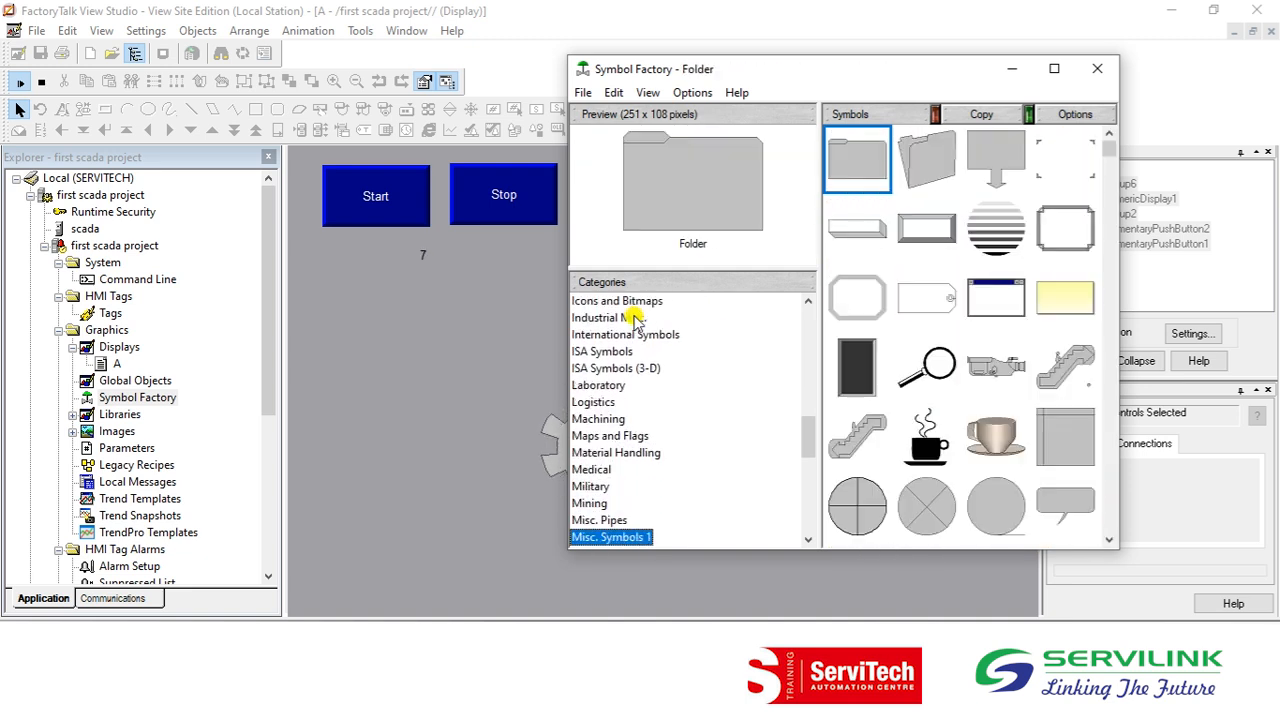